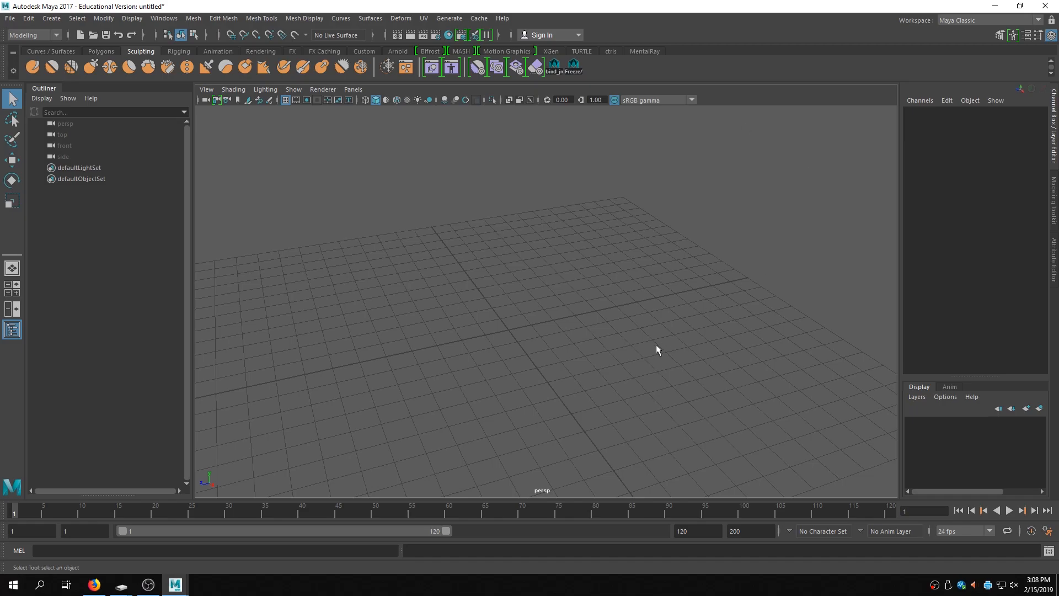
- Create a polygon cube at the center of the grid
{"action": "mouse_move", "coordinate": [612, 323]}
{"action": "left_mouse_down", "text": "alt"}
{"action": "mouse_move", "coordinate": [664, 336]}
{"action": "mouse_move", "coordinate": [626, 331]}
{"action": "left_mouse_up", "text": "alt"}
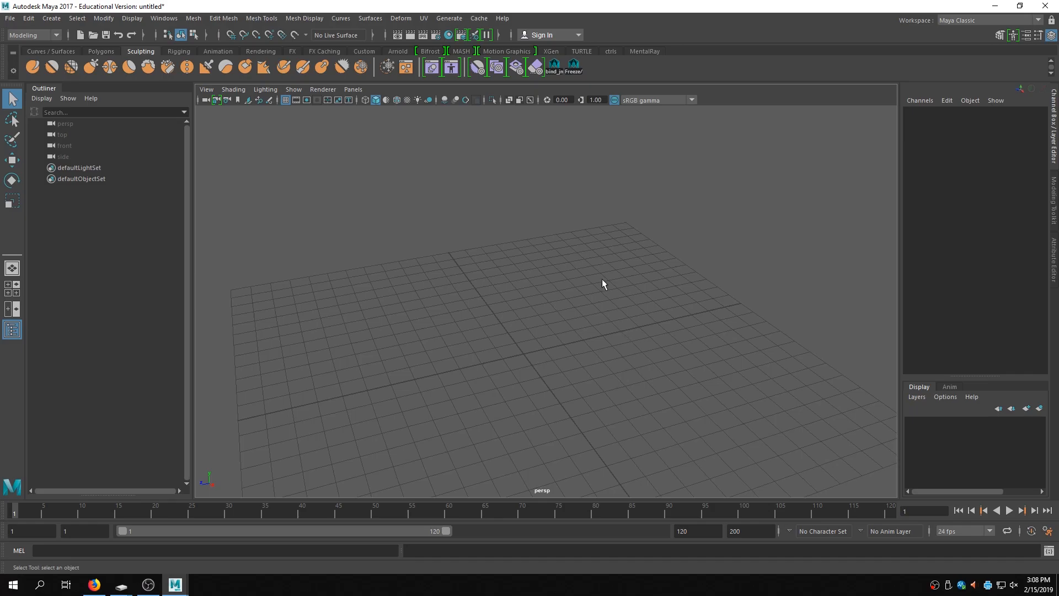
{"action": "middle_click_drag", "start_coordinate": [616, 334], "coordinate": [634, 325], "text": "alt"}
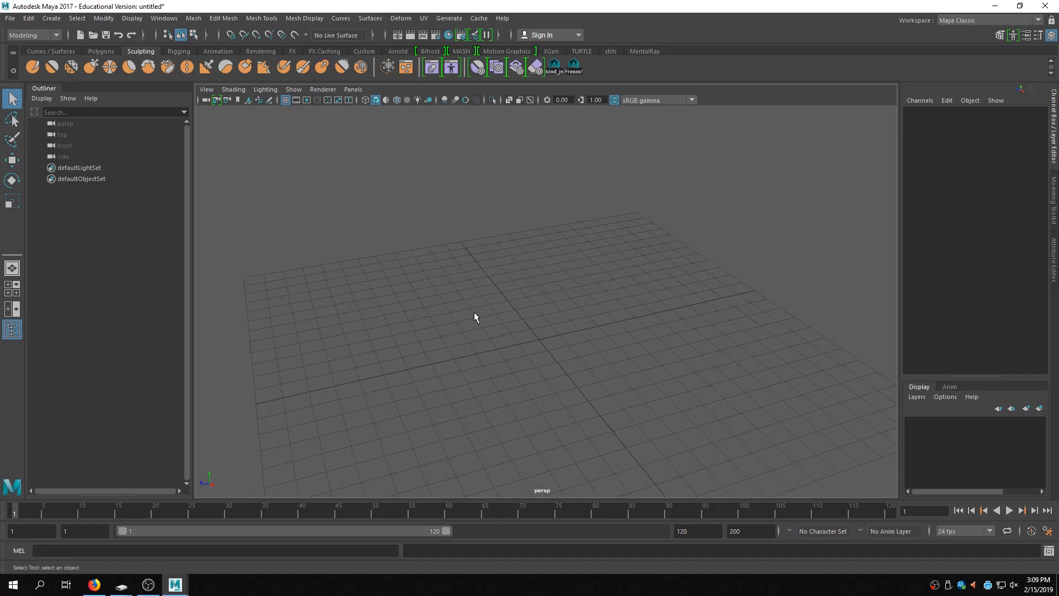
{"action": "key", "text": "space"}
{"action": "left_click_drag", "start_coordinate": [407, 239], "coordinate": [562, 288]}
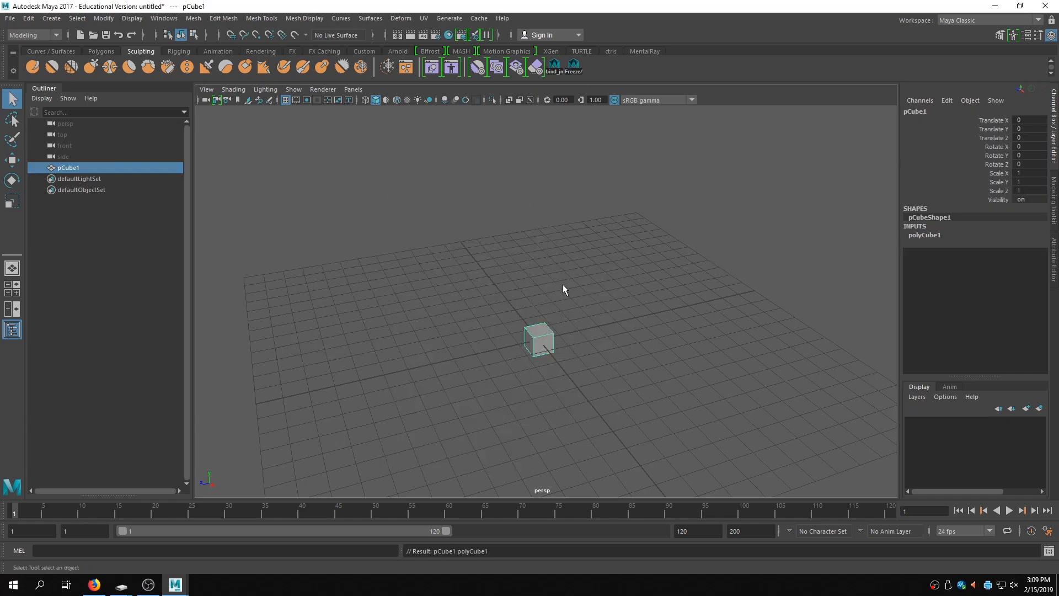
- Set the cube's subdivisions width, height and depth to 3 each
{"action": "right_click_drag", "start_coordinate": [499, 387], "coordinate": [664, 362], "text": "alt"}
{"action": "left_click_drag", "start_coordinate": [664, 362], "coordinate": [650, 331], "text": "alt"}
{"action": "middle_click_drag", "start_coordinate": [650, 331], "coordinate": [650, 324], "text": "alt"}
{"action": "left_click", "coordinate": [938, 233]}
{"action": "left_click", "coordinate": [1025, 271]}
{"action": "type", "text": "3"}
{"action": "left_click", "coordinate": [1029, 280]}
{"action": "type", "text": "4"}
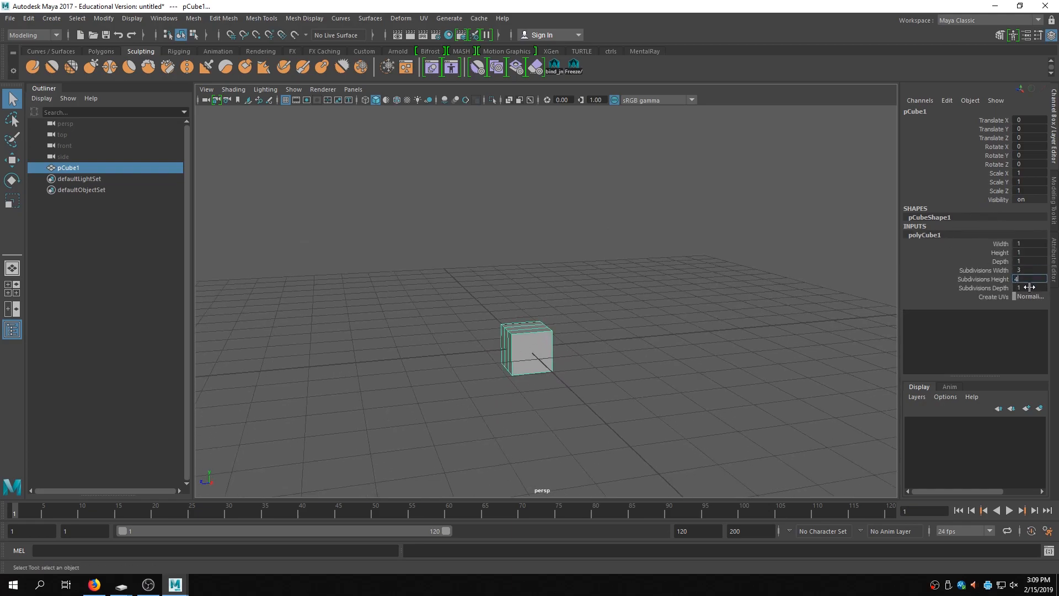
{"action": "key", "text": "BackSpace"}
{"action": "type", "text": "3"}
{"action": "left_click", "coordinate": [1029, 287]}
{"action": "right_click_drag", "start_coordinate": [647, 370], "coordinate": [869, 331], "text": "alt"}
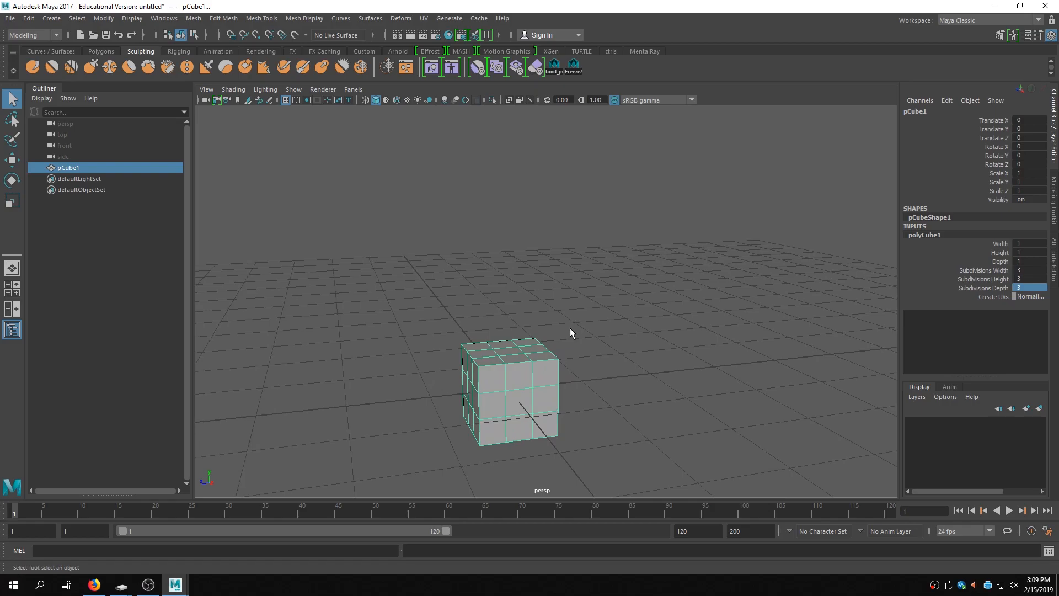
- Freeze the cube's transformations
{"action": "left_click", "coordinate": [103, 18]}
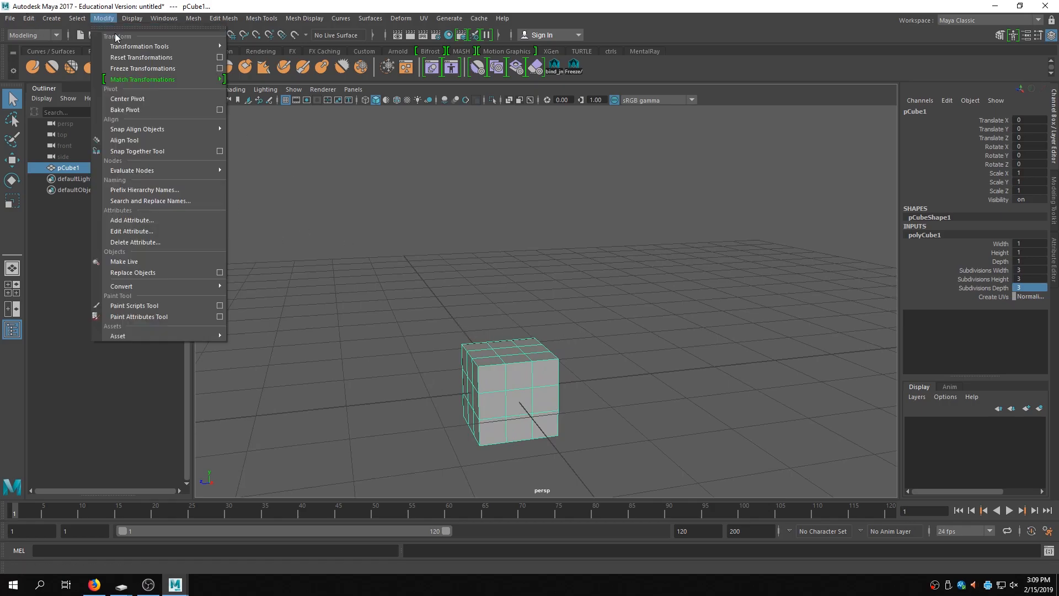
{"action": "left_click", "coordinate": [144, 68]}
- Delete the cube's construction history
{"action": "left_click", "coordinate": [28, 18]}
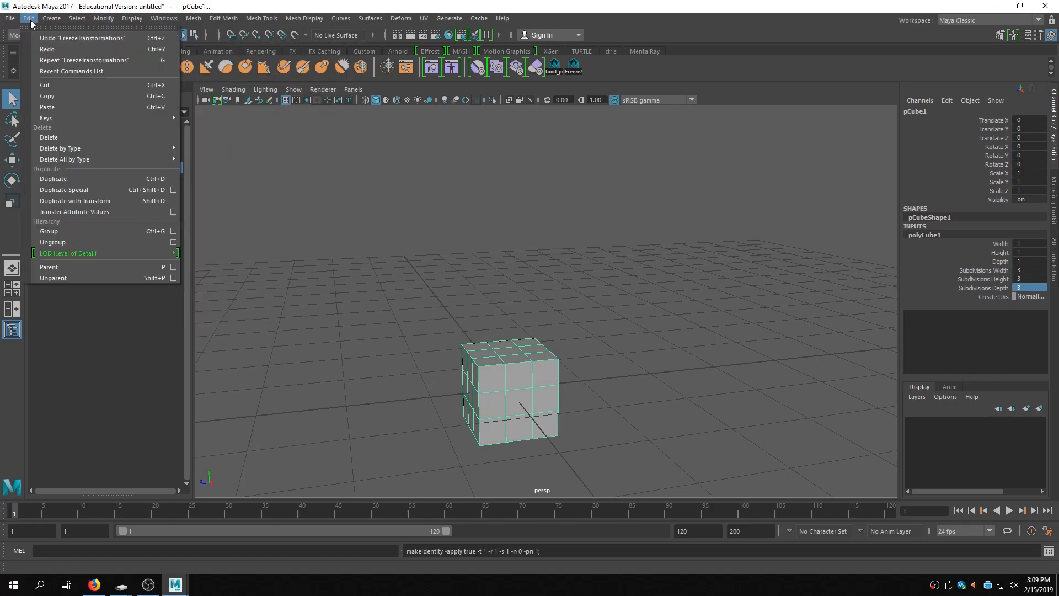
{"action": "mouse_move", "coordinate": [81, 147]}
{"action": "left_click", "coordinate": [231, 149]}
- Duplicate the cube and move the copy to Translate Z 2
{"action": "left_click_drag", "start_coordinate": [550, 268], "coordinate": [655, 235], "text": "alt"}
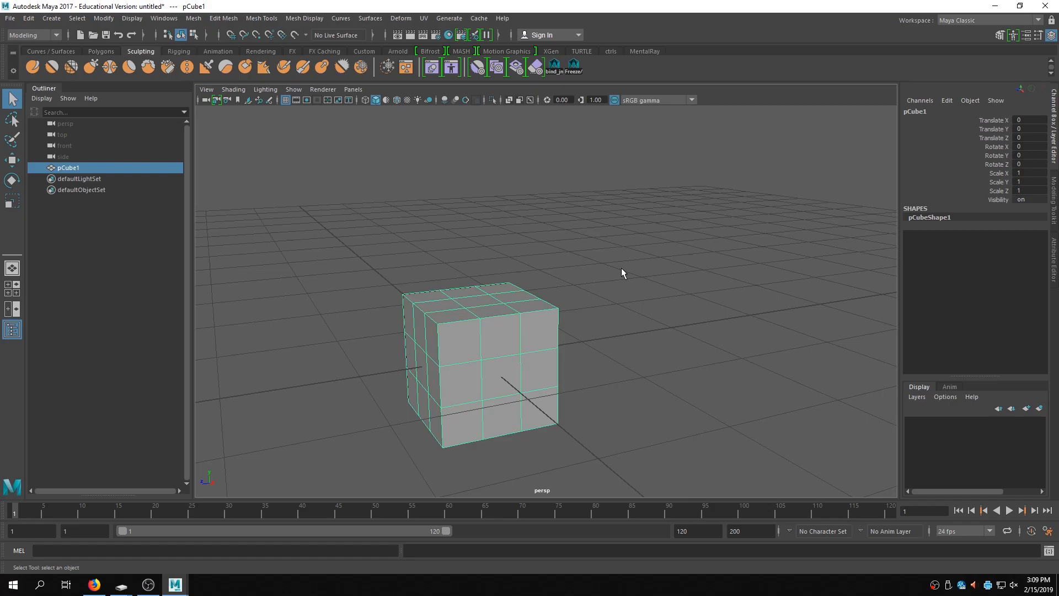
{"action": "key", "text": "ctrl+d"}
{"action": "key", "text": "w"}
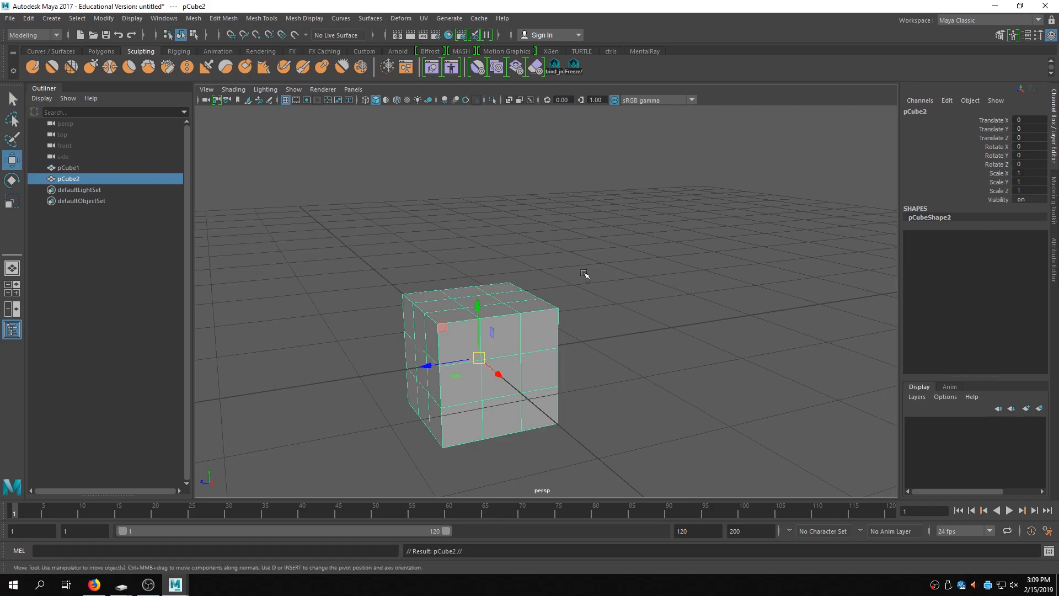
{"action": "left_click_drag", "start_coordinate": [427, 366], "coordinate": [605, 338]}
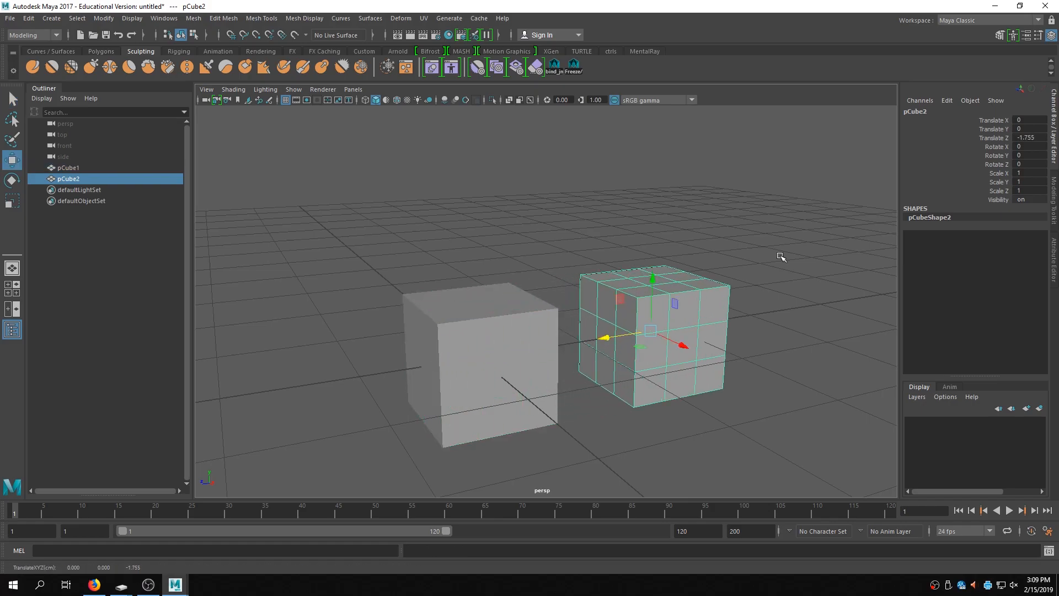
{"action": "double_click", "coordinate": [1026, 138]}
{"action": "type", "text": "2"}
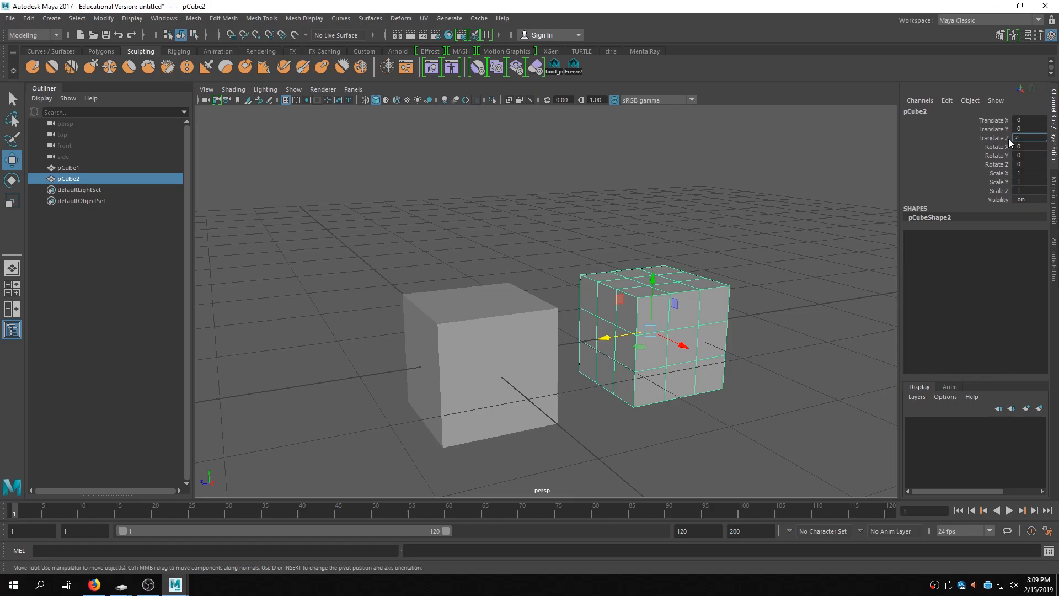
- Switch the menu set to Rigging
{"action": "left_click", "coordinate": [524, 231]}
{"action": "middle_click_drag", "start_coordinate": [581, 248], "coordinate": [664, 243], "text": "alt"}
{"action": "left_click_drag", "start_coordinate": [492, 287], "coordinate": [675, 266], "text": "alt"}
{"action": "left_click", "coordinate": [689, 310]}
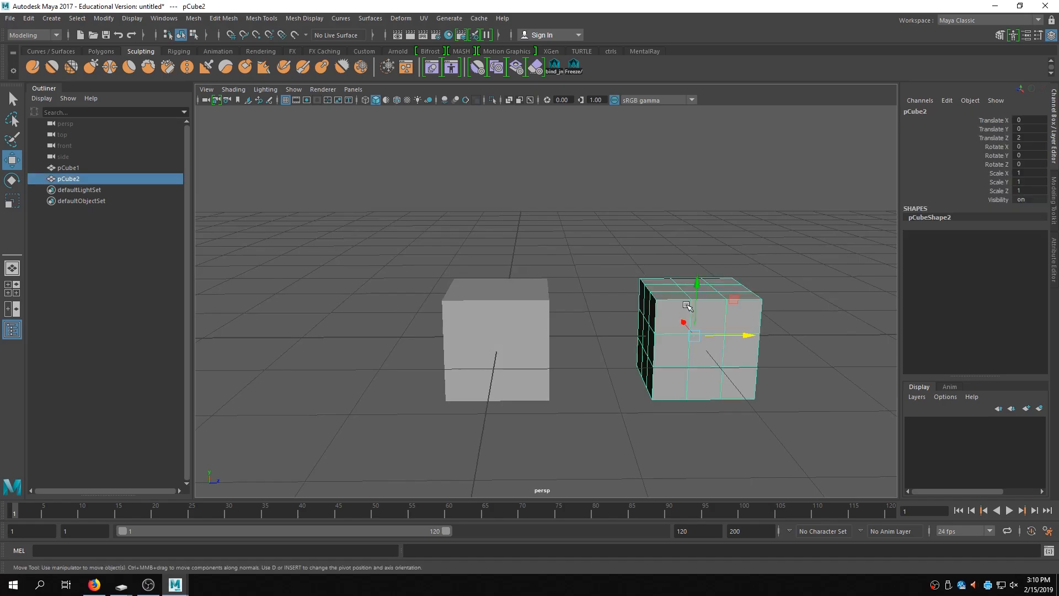
{"action": "left_click", "coordinate": [33, 35]}
{"action": "left_click", "coordinate": [30, 55]}
- Select the duplicate, then the original cube, and create a Blend Shape deformer from its options
{"action": "left_click", "coordinate": [778, 211]}
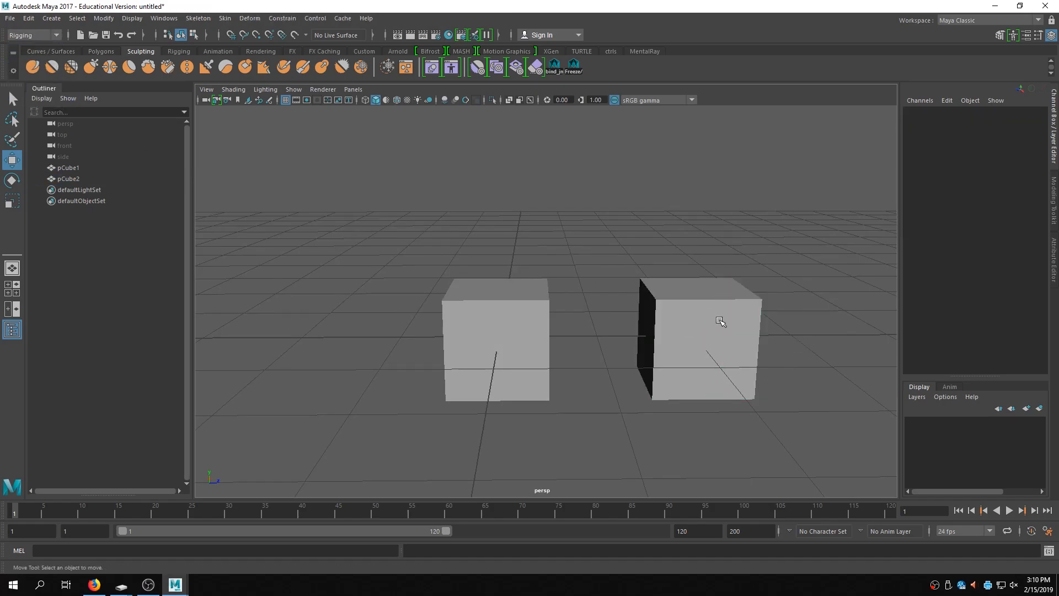
{"action": "left_click", "coordinate": [719, 314]}
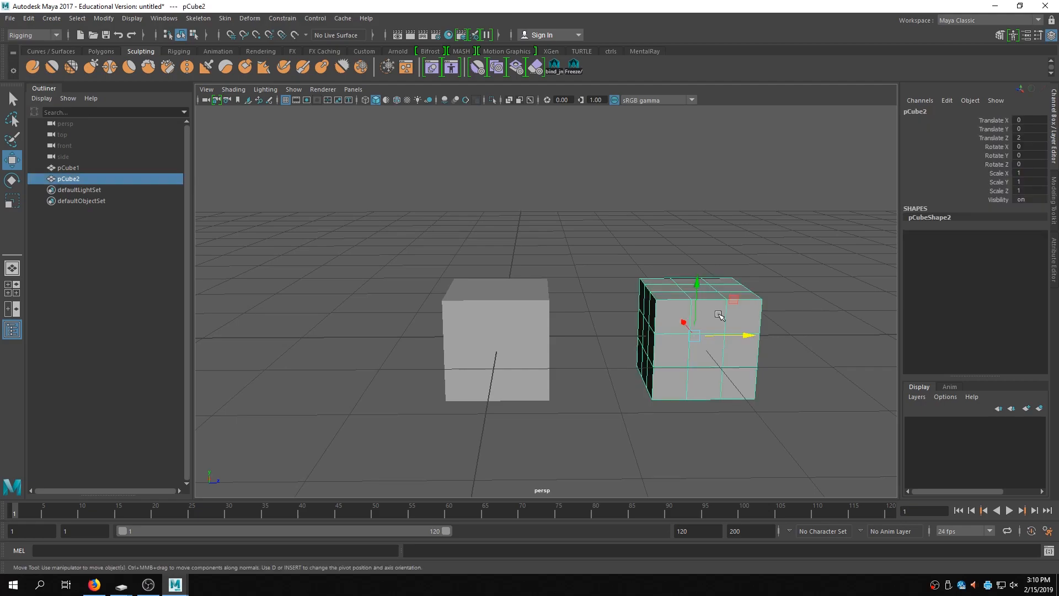
{"action": "left_click", "coordinate": [524, 324], "text": "shift"}
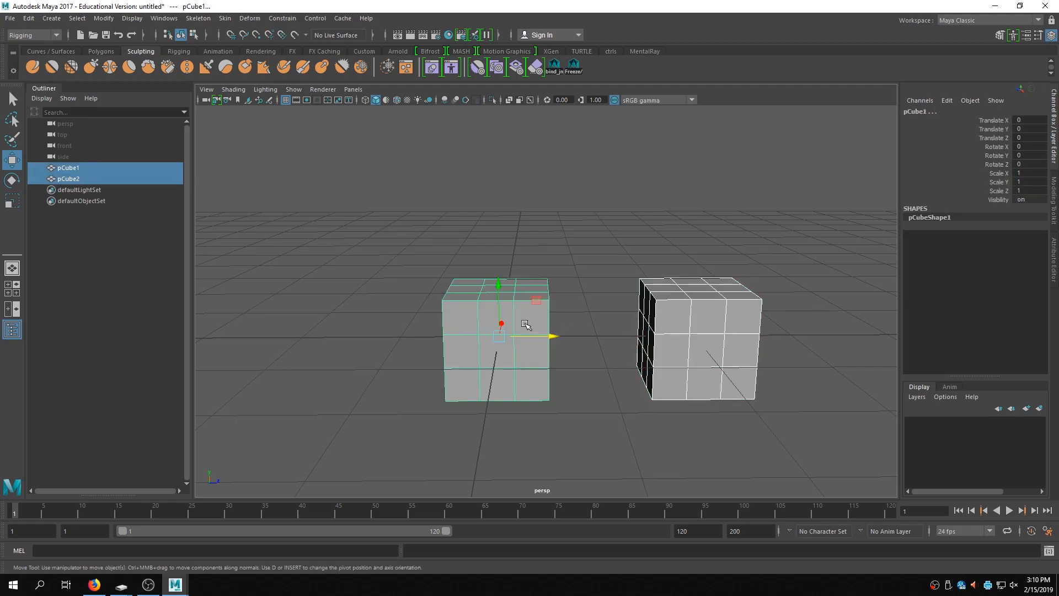
{"action": "left_click", "coordinate": [249, 20]}
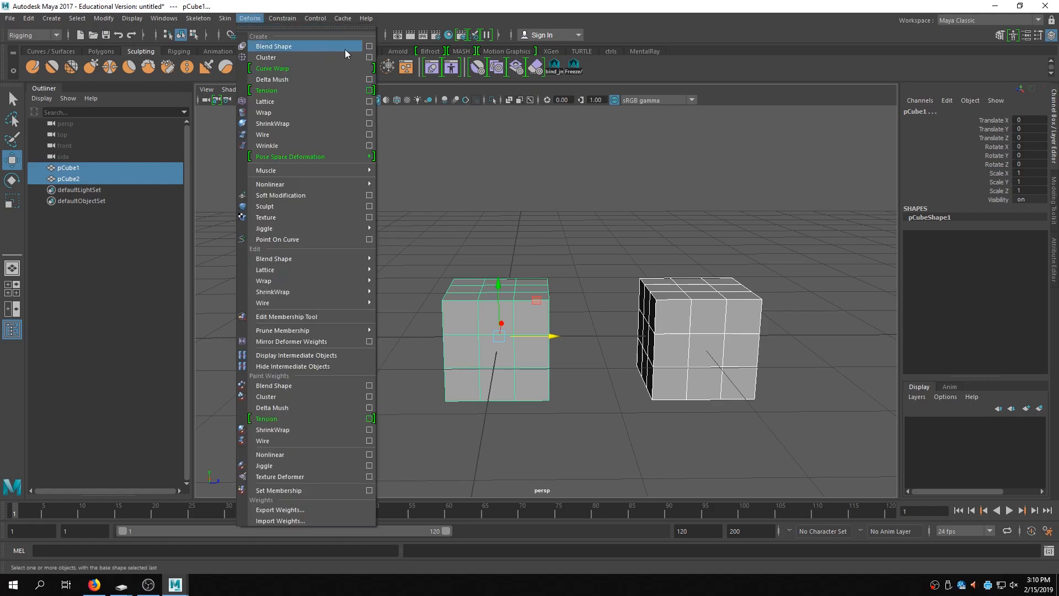
{"action": "left_click", "coordinate": [345, 48]}
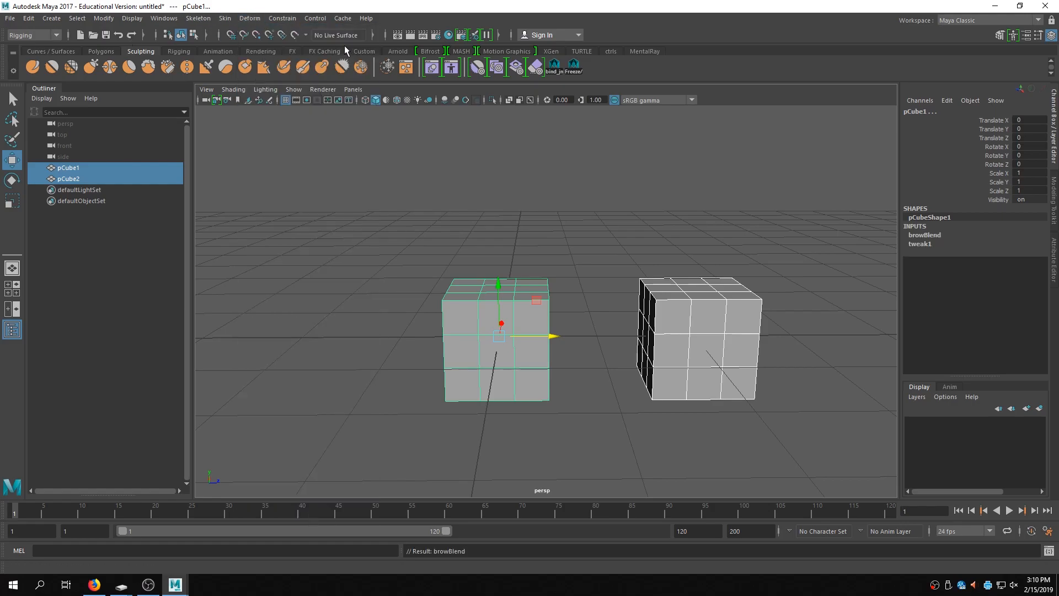
- Select two top vertices of the duplicate cube and move them up into a raised fin
{"action": "left_click_drag", "start_coordinate": [631, 260], "coordinate": [676, 265], "text": "alt"}
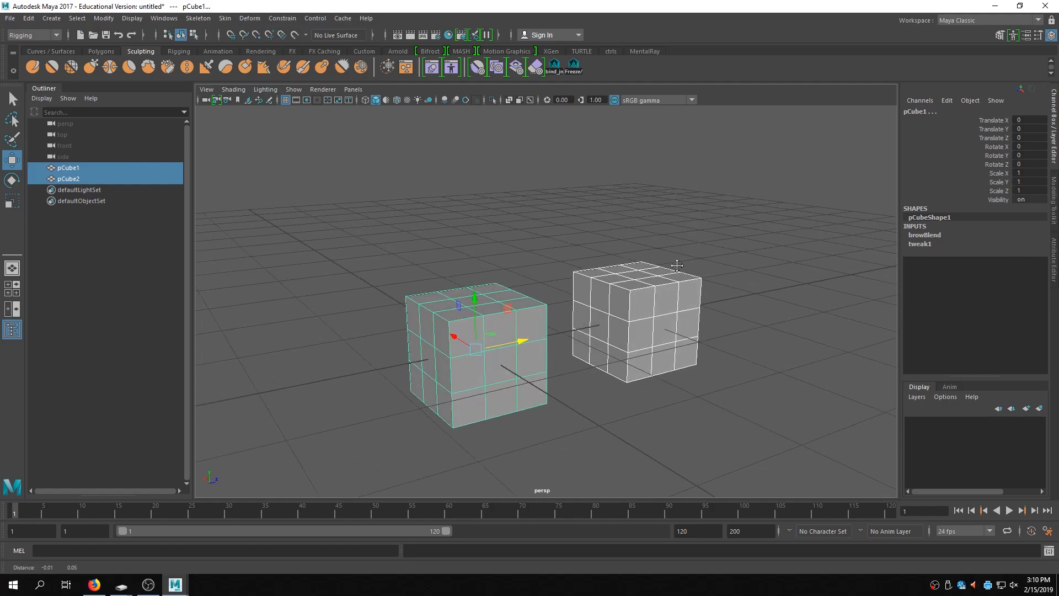
{"action": "right_click_drag", "start_coordinate": [677, 266], "coordinate": [740, 267], "text": "alt"}
{"action": "middle_click_drag", "start_coordinate": [740, 266], "coordinate": [739, 258], "text": "alt"}
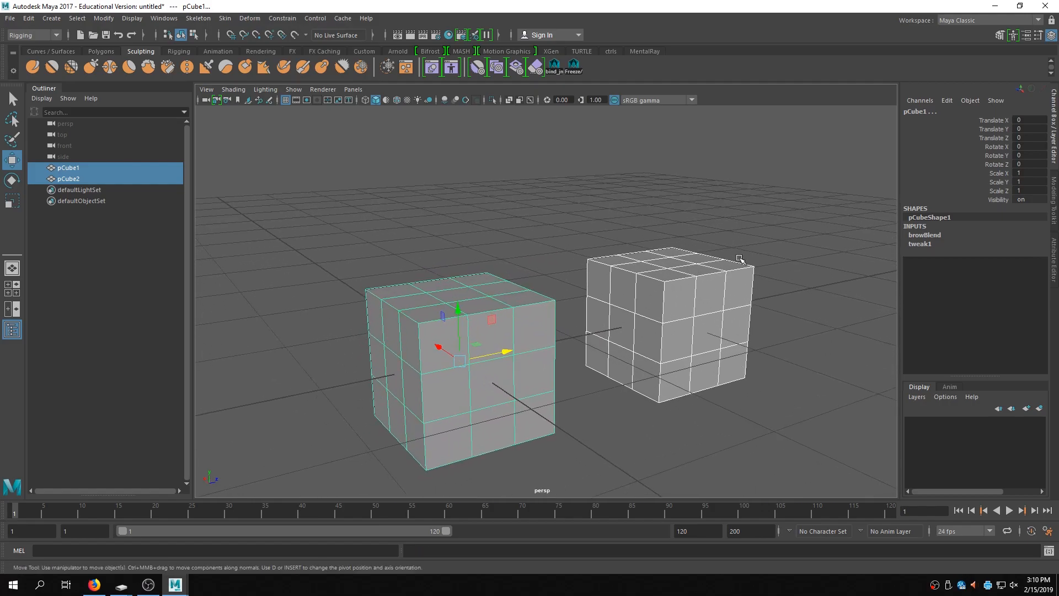
{"action": "left_click", "coordinate": [660, 265]}
{"action": "right_click_drag", "start_coordinate": [687, 260], "coordinate": [646, 266]}
{"action": "left_click_drag", "start_coordinate": [667, 218], "coordinate": [644, 308]}
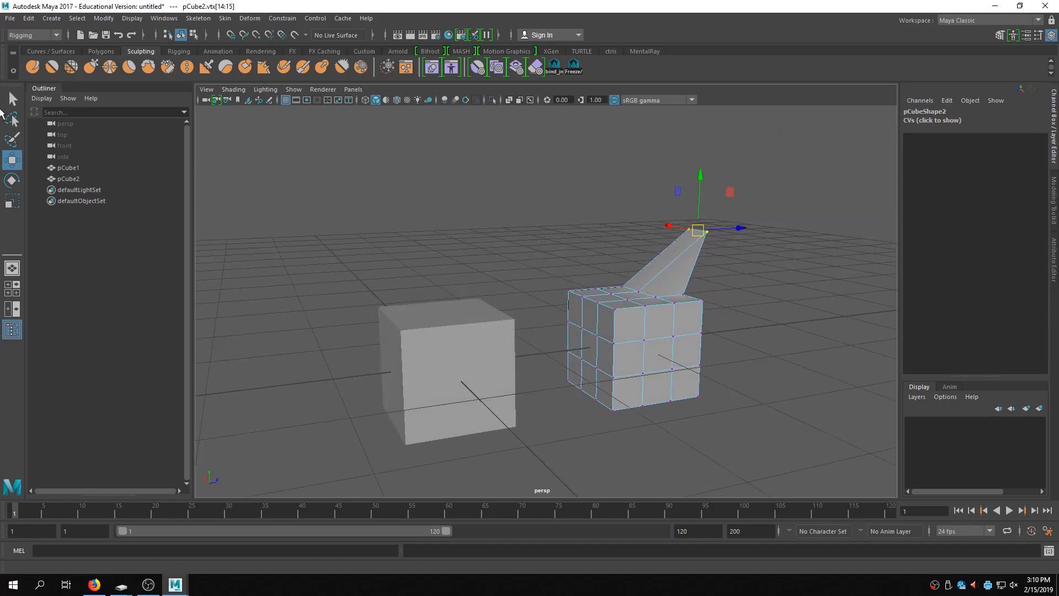
- Select the original cube and set the blend shape's pCube2 target weight to 1
{"action": "left_click", "coordinate": [12, 99]}
{"action": "left_click", "coordinate": [342, 277]}
{"action": "right_click_drag", "start_coordinate": [482, 260], "coordinate": [510, 241]}
{"action": "left_click", "coordinate": [447, 344]}
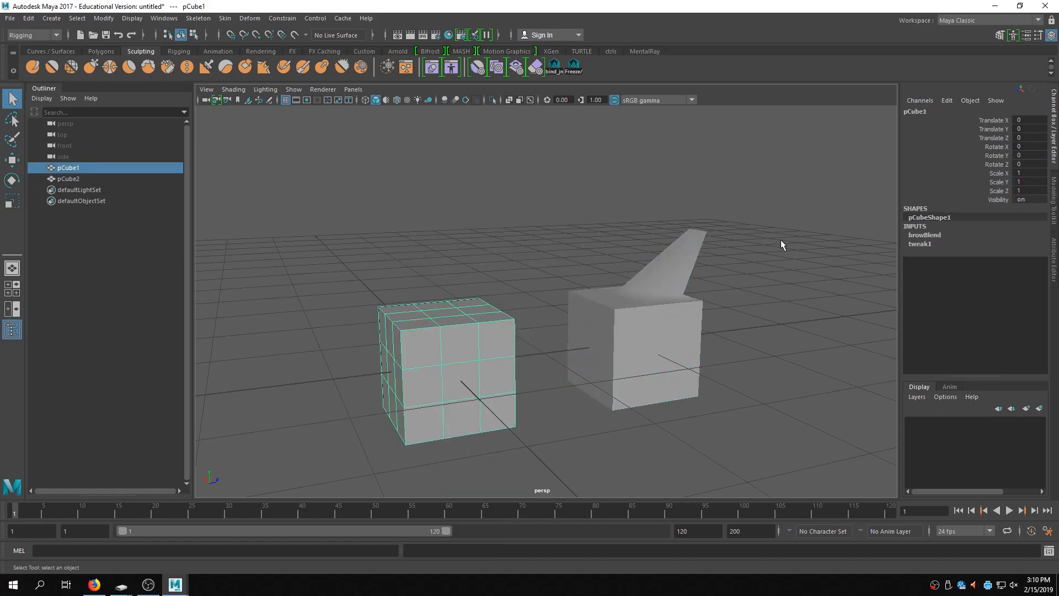
{"action": "left_click", "coordinate": [926, 235]}
{"action": "left_click", "coordinate": [1029, 252]}
{"action": "double_click", "coordinate": [1028, 252]}
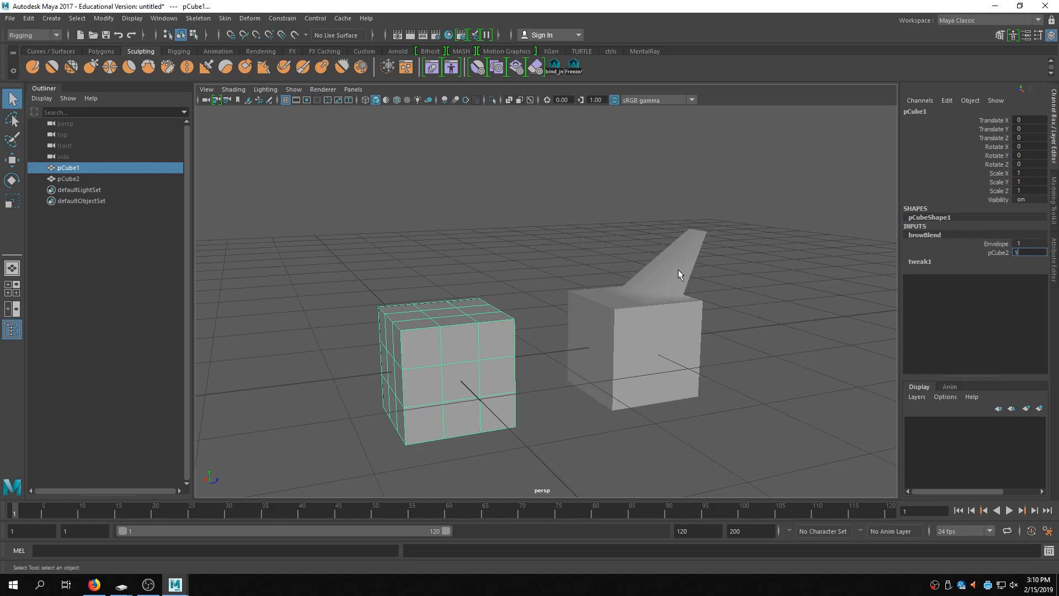
{"action": "type", "text": "1"}
{"action": "key", "text": "Return"}
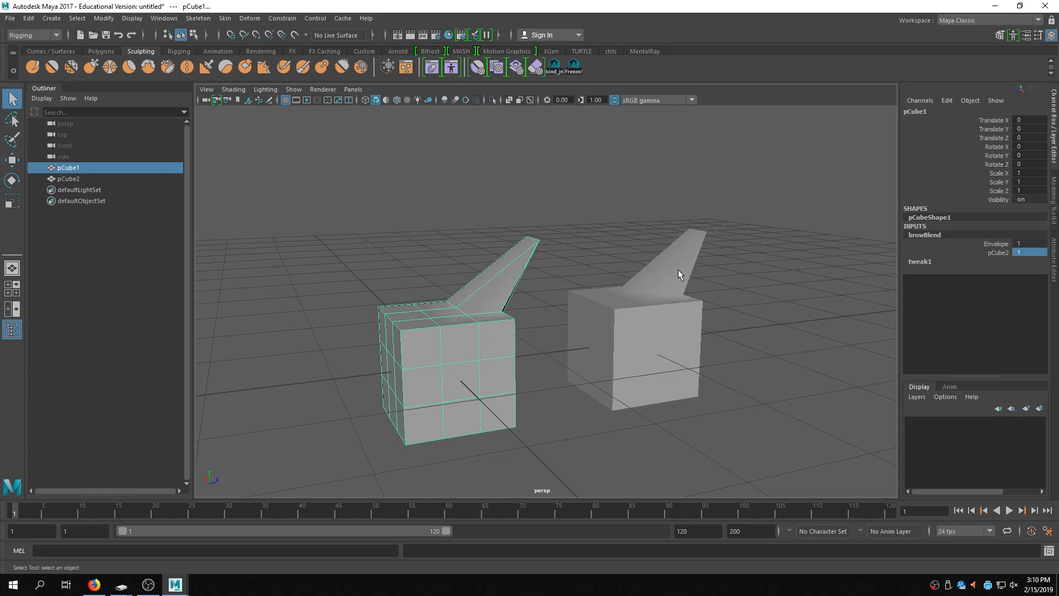
{"action": "left_click_drag", "start_coordinate": [633, 272], "coordinate": [529, 279], "text": "alt"}
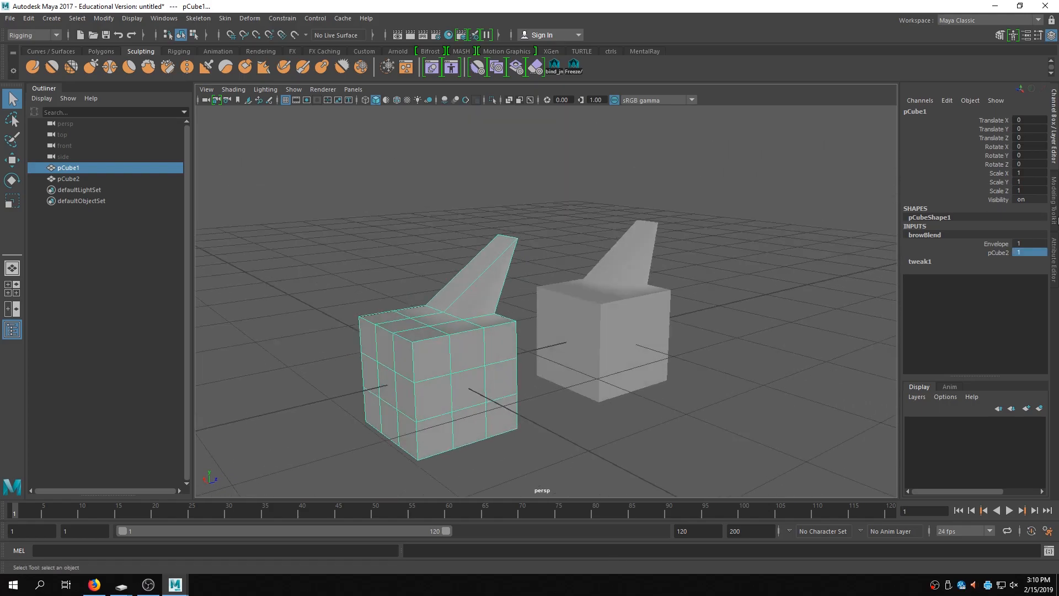
{"action": "left_click", "coordinate": [999, 243]}
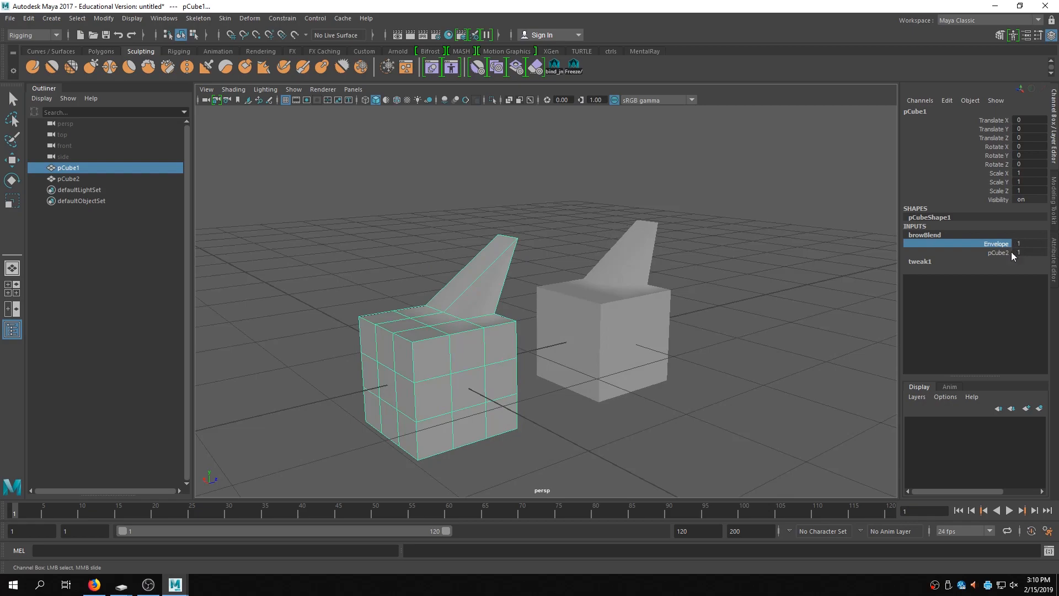
{"action": "left_click", "coordinate": [1012, 252]}
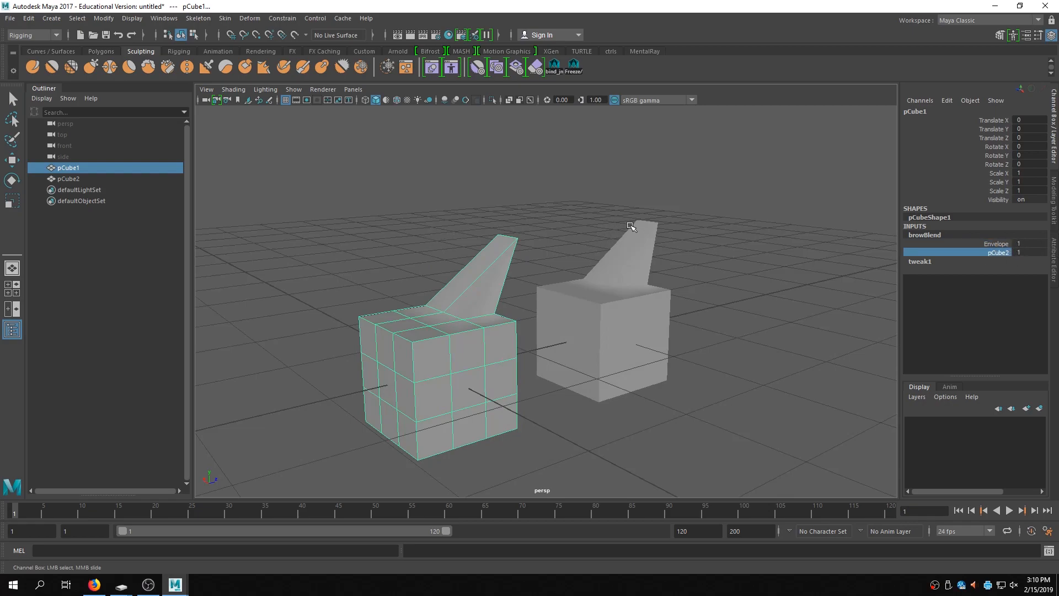
{"action": "mouse_move", "coordinate": [630, 226]}
{"action": "middle_mouse_down"}
{"action": "mouse_move", "coordinate": [599, 230]}
{"action": "mouse_move", "coordinate": [649, 217]}
{"action": "middle_mouse_up"}
{"action": "key", "text": "q"}
{"action": "mouse_move", "coordinate": [770, 429]}
{"action": "left_mouse_down"}
{"action": "mouse_move", "coordinate": [421, 267]}
{"action": "mouse_move", "coordinate": [648, 345]}
{"action": "left_mouse_up"}
- Undo the weight change, vertex edits and blend shape creation
{"action": "key", "text": "ctrl+z"}
{"action": "key", "text": "ctrl+z"}
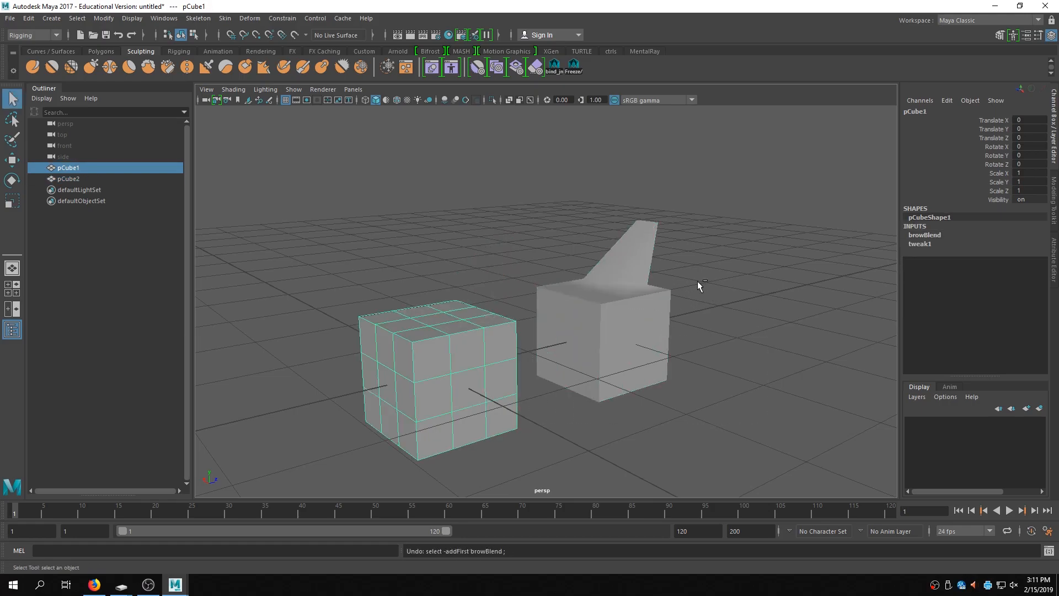
{"action": "key", "text": "ctrl+z"}
{"action": "key", "text": "ctrl+z"}
{"action": "key", "text": "ctrl+z"}
{"action": "key", "text": "ctrl+z"}
{"action": "key", "text": "ctrl+z"}
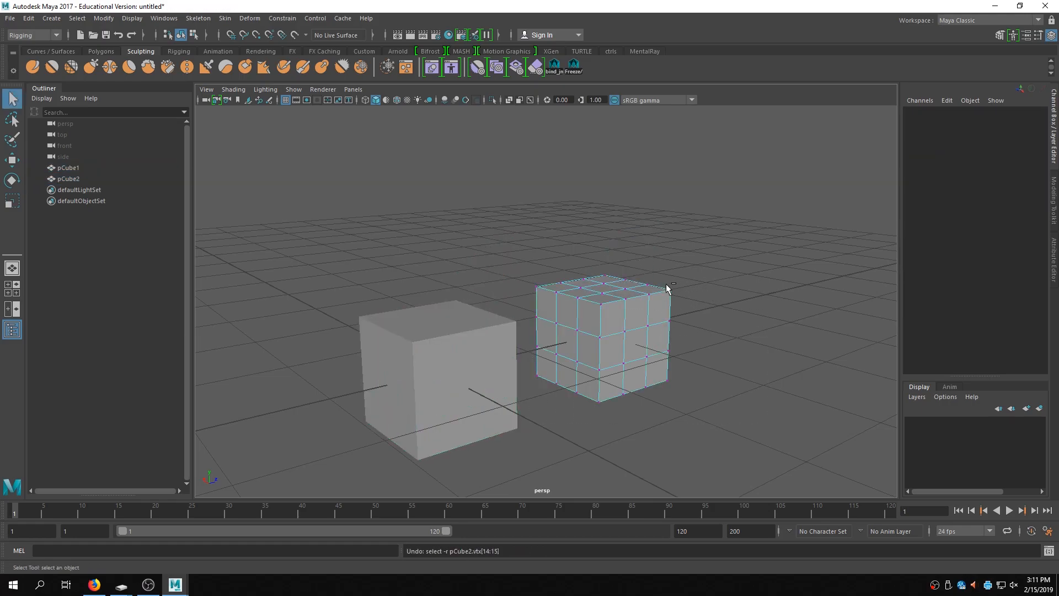
{"action": "key", "text": "ctrl+z"}
{"action": "key", "text": "ctrl+z"}
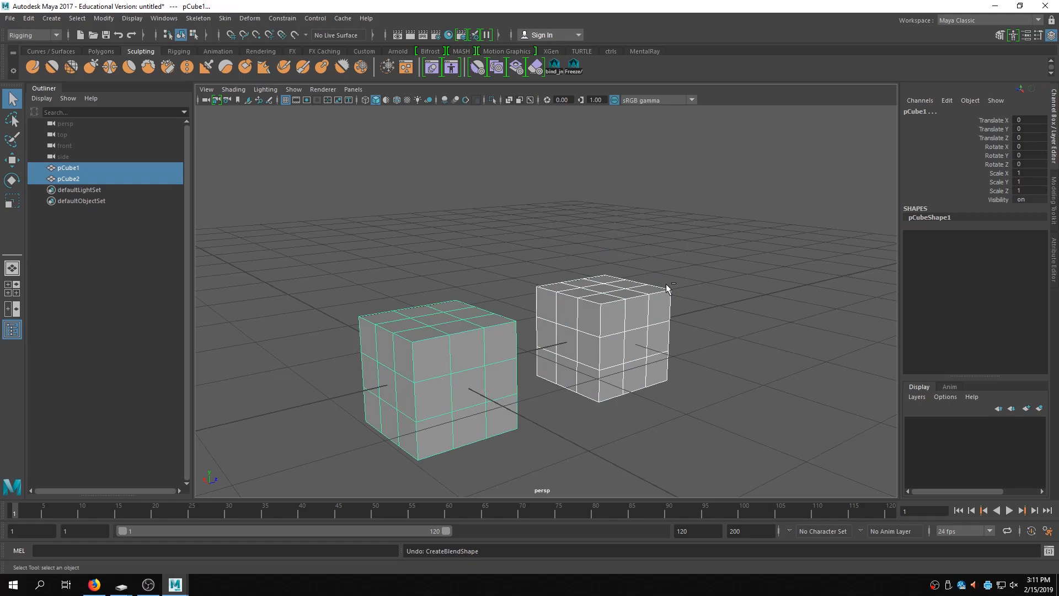
- Duplicate the original cube and set the new copy's Translate Z to 4
{"action": "left_click", "coordinate": [762, 324]}
{"action": "left_click_drag", "start_coordinate": [762, 324], "coordinate": [686, 345], "text": "alt"}
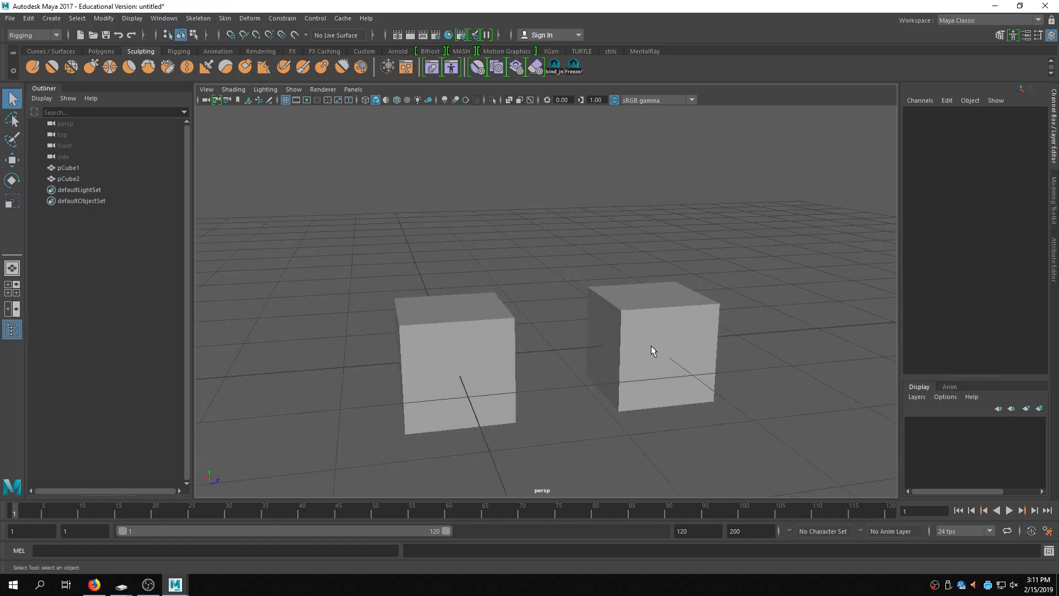
{"action": "left_click", "coordinate": [513, 346]}
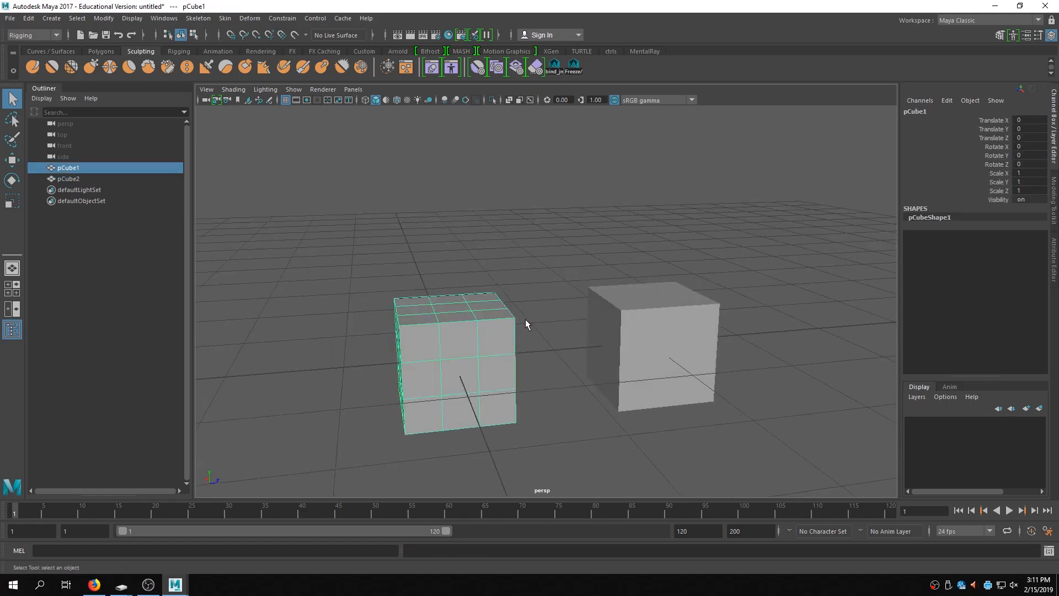
{"action": "key", "text": "ctrl+d"}
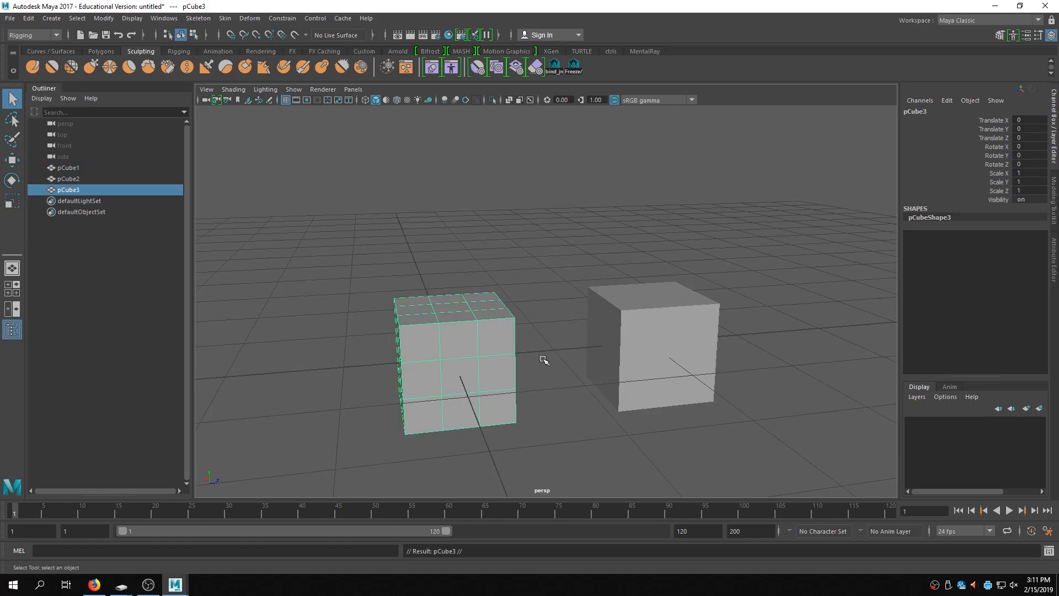
{"action": "key", "text": "w"}
{"action": "left_click_drag", "start_coordinate": [504, 355], "coordinate": [858, 326]}
{"action": "left_click", "coordinate": [1039, 140]}
{"action": "type", "text": "4"}
{"action": "key", "text": "Return"}
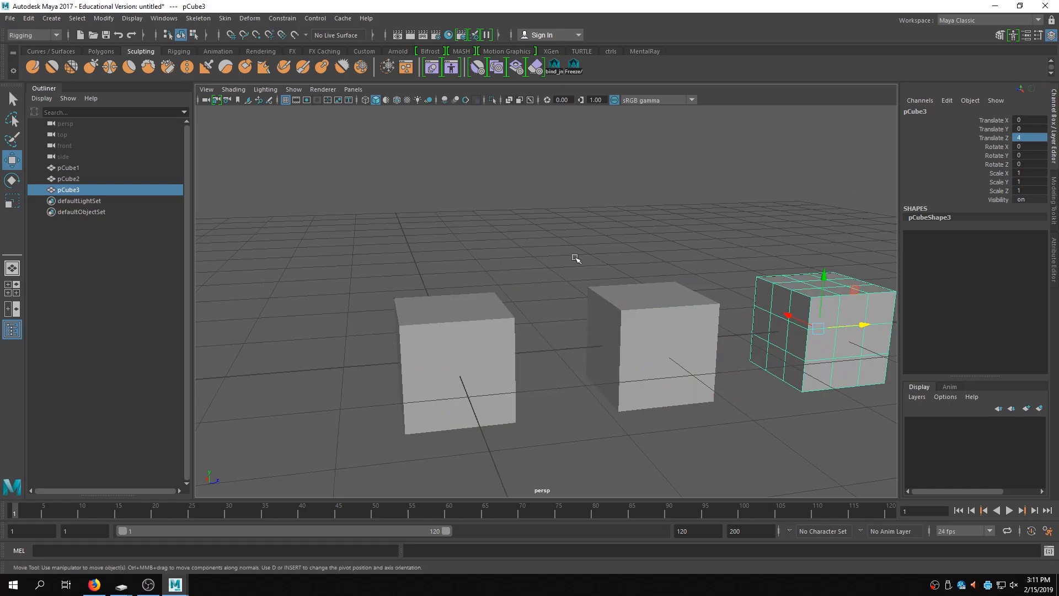
{"action": "left_click", "coordinate": [612, 242]}
{"action": "middle_click_drag", "start_coordinate": [612, 238], "coordinate": [631, 210], "text": "alt"}
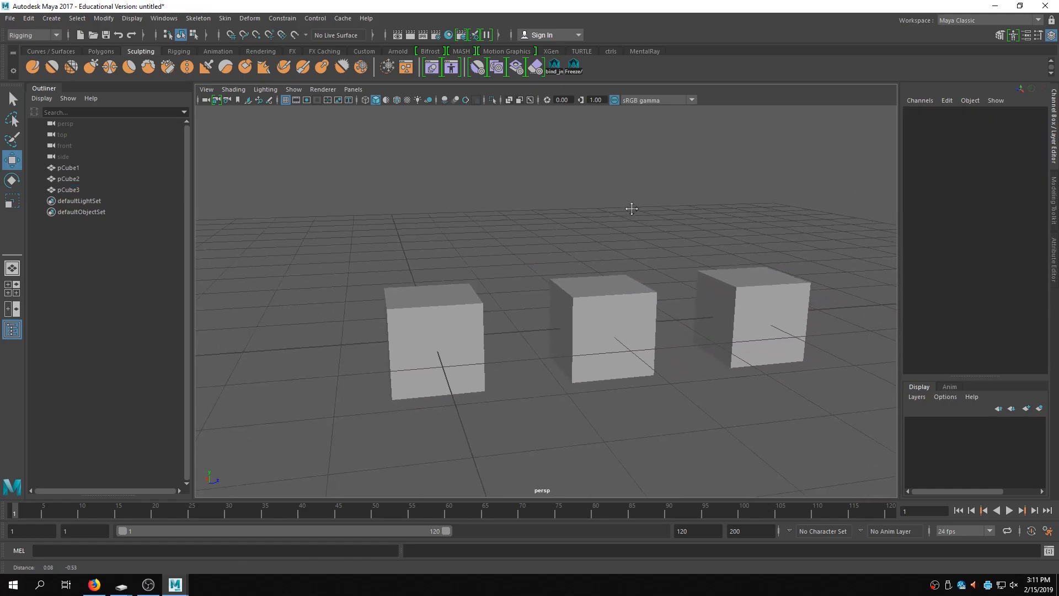
{"action": "left_click_drag", "start_coordinate": [632, 210], "coordinate": [647, 220], "text": "alt"}
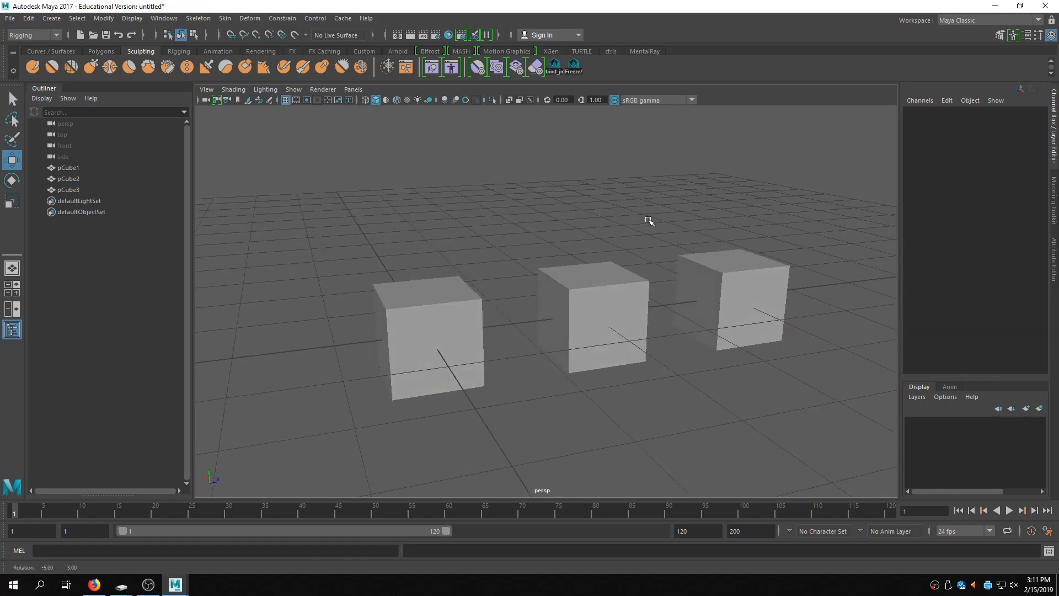
- Select both cube copies and the original cube last, and apply a Blend Shape deformer named blendDemo
{"action": "left_click", "coordinate": [768, 293]}
{"action": "left_click", "coordinate": [585, 301], "text": "shift"}
{"action": "left_click", "coordinate": [419, 327], "text": "shift"}
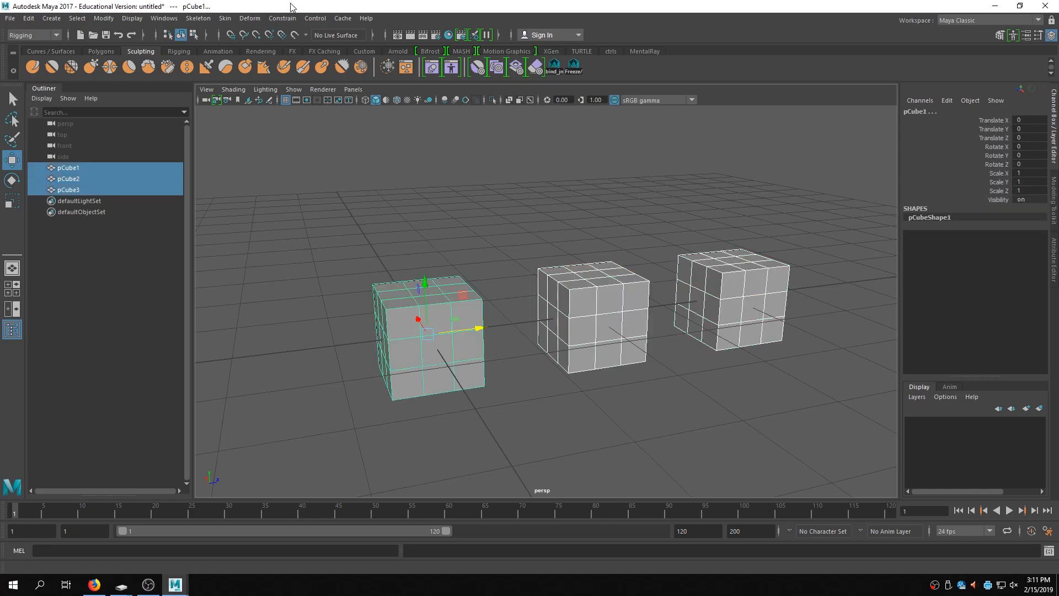
{"action": "left_click", "coordinate": [249, 18]}
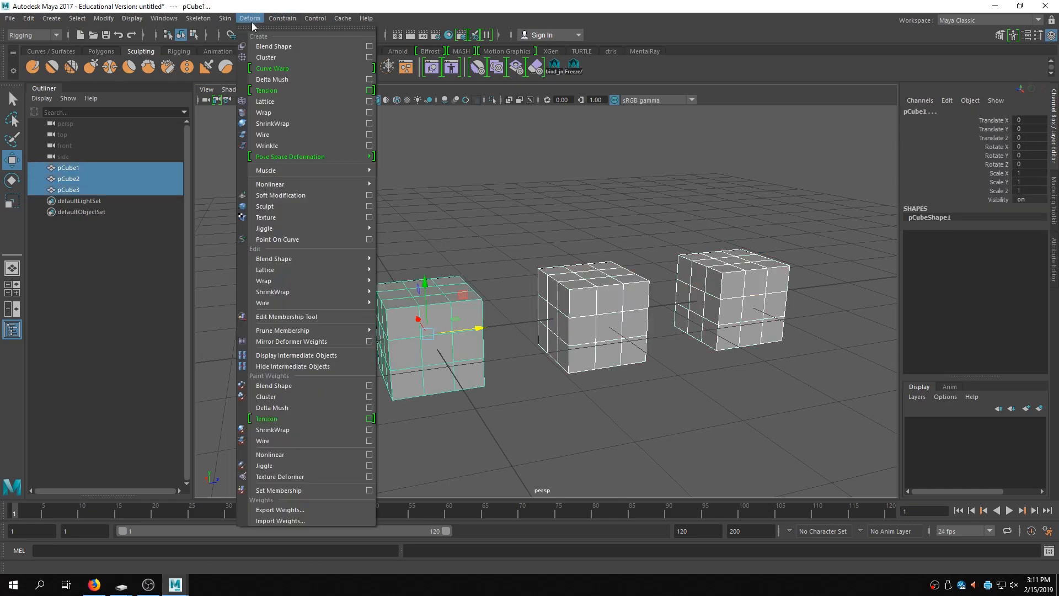
{"action": "left_click", "coordinate": [368, 46]}
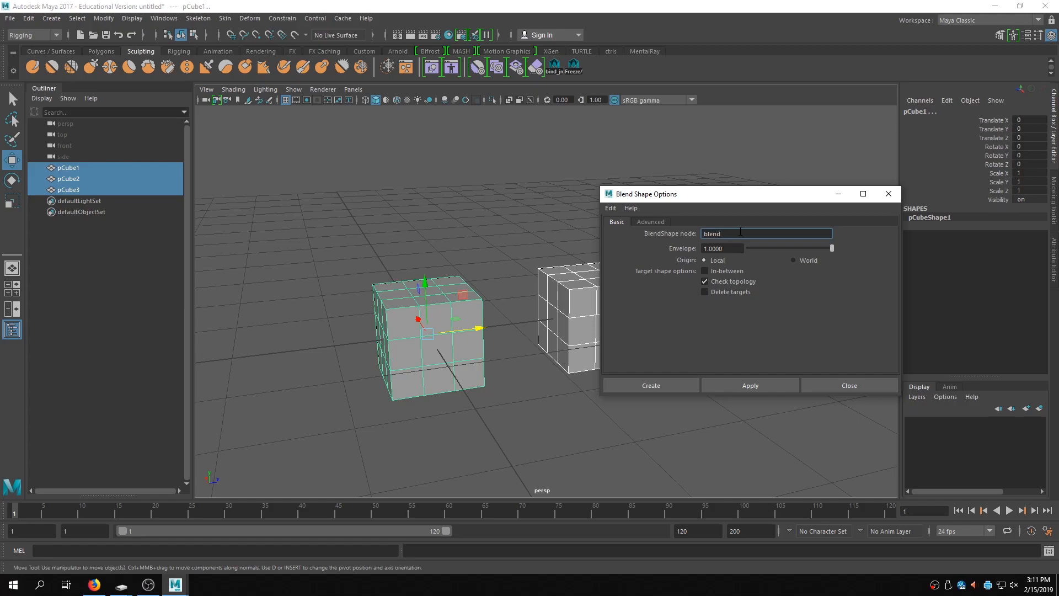
{"action": "left_click", "coordinate": [750, 386]}
{"action": "left_click", "coordinate": [888, 193]}
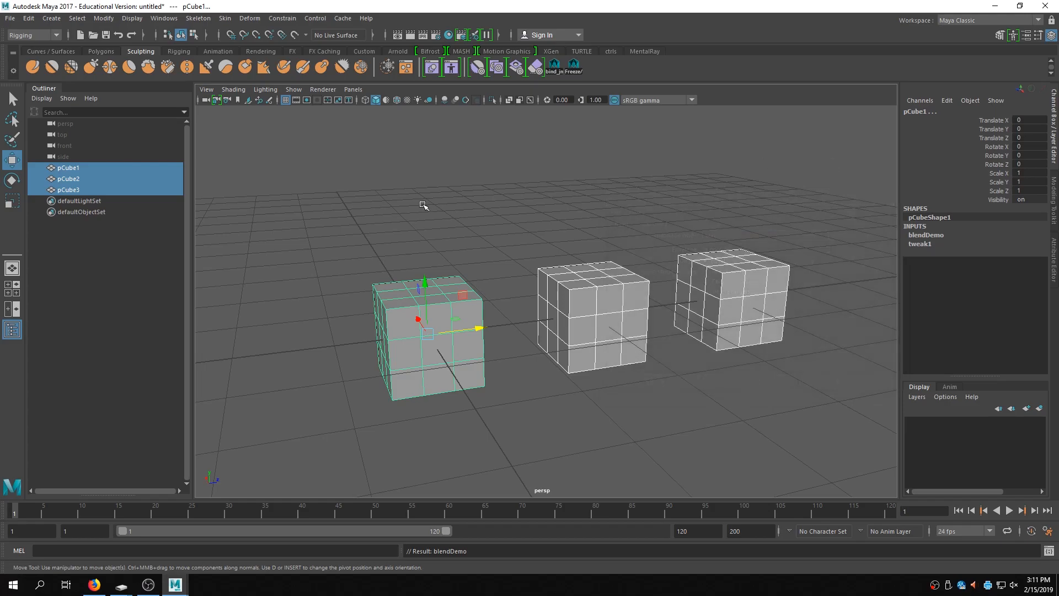
- With blendDemo's target weights shown, pull top vertices of the pCube3 copy out into a long diagonal spike
{"action": "key", "text": "f"}
{"action": "left_click", "coordinate": [922, 236]}
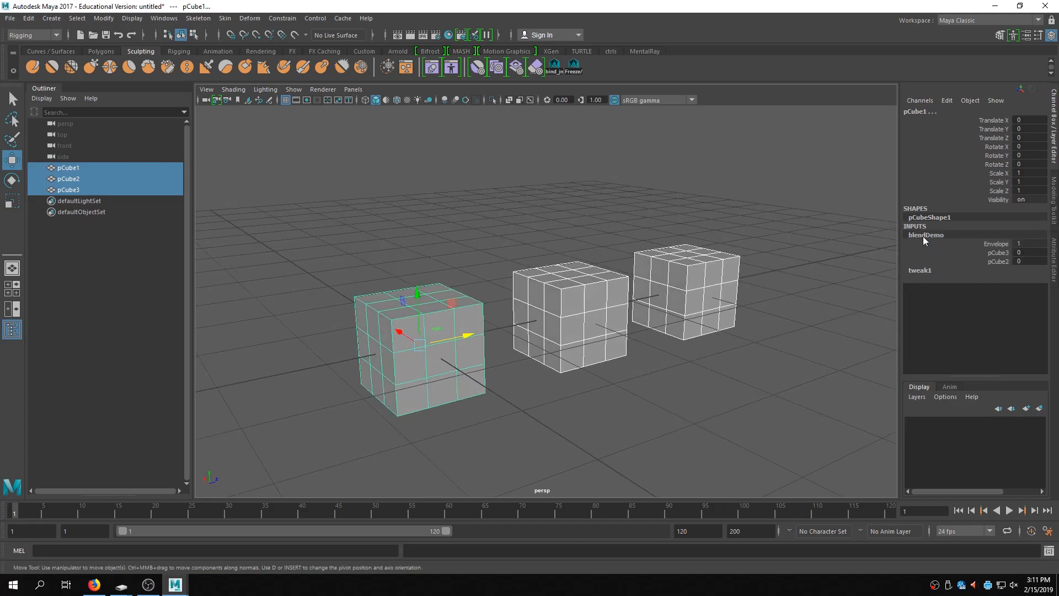
{"action": "left_click", "coordinate": [1029, 253]}
{"action": "left_click", "coordinate": [685, 288]}
{"action": "left_click_drag", "start_coordinate": [771, 277], "coordinate": [787, 282], "text": "alt"}
{"action": "middle_click_drag", "start_coordinate": [787, 282], "coordinate": [765, 313], "text": "alt"}
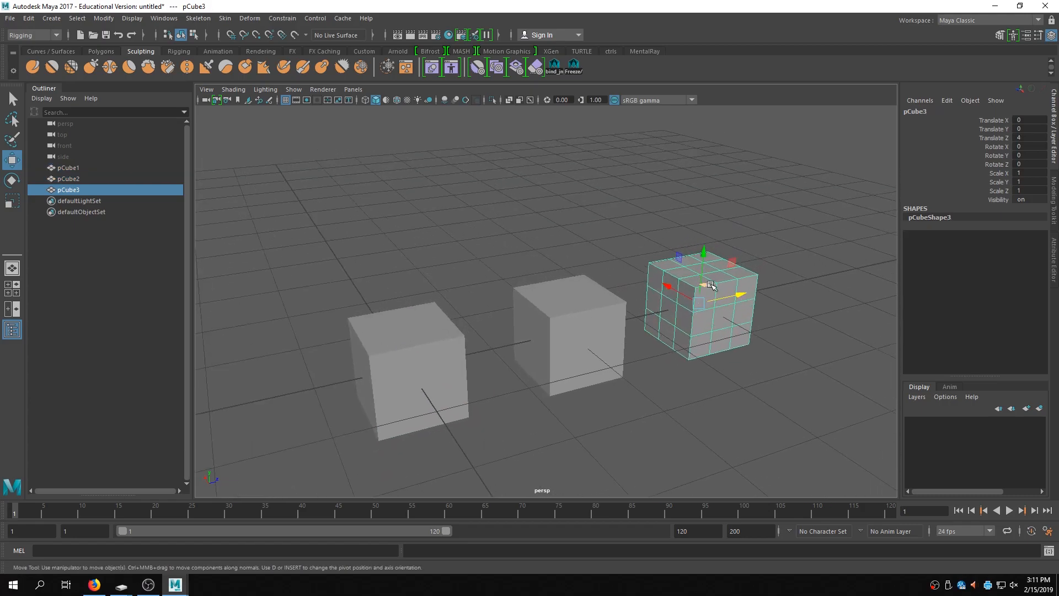
{"action": "right_click_drag", "start_coordinate": [733, 298], "coordinate": [677, 279]}
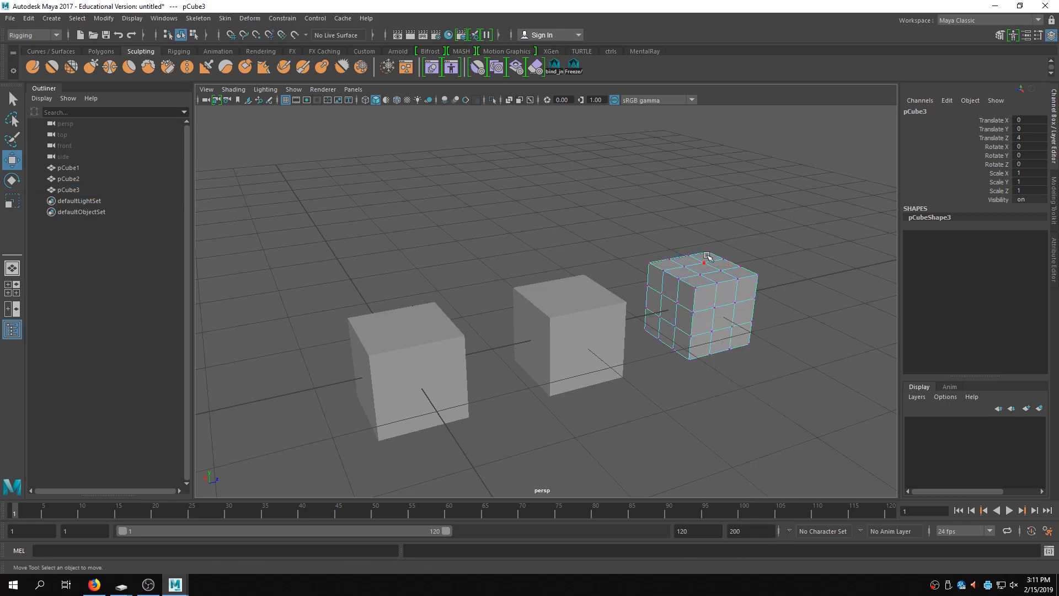
{"action": "left_click", "coordinate": [757, 274]}
{"action": "left_click_drag", "start_coordinate": [760, 274], "coordinate": [828, 234]}
{"action": "left_click_drag", "start_coordinate": [670, 301], "coordinate": [624, 298], "text": "alt"}
{"action": "left_click", "coordinate": [585, 321]}
{"action": "right_click_drag", "start_coordinate": [584, 322], "coordinate": [546, 269]}
{"action": "left_click_drag", "start_coordinate": [546, 268], "coordinate": [562, 286], "text": "alt"}
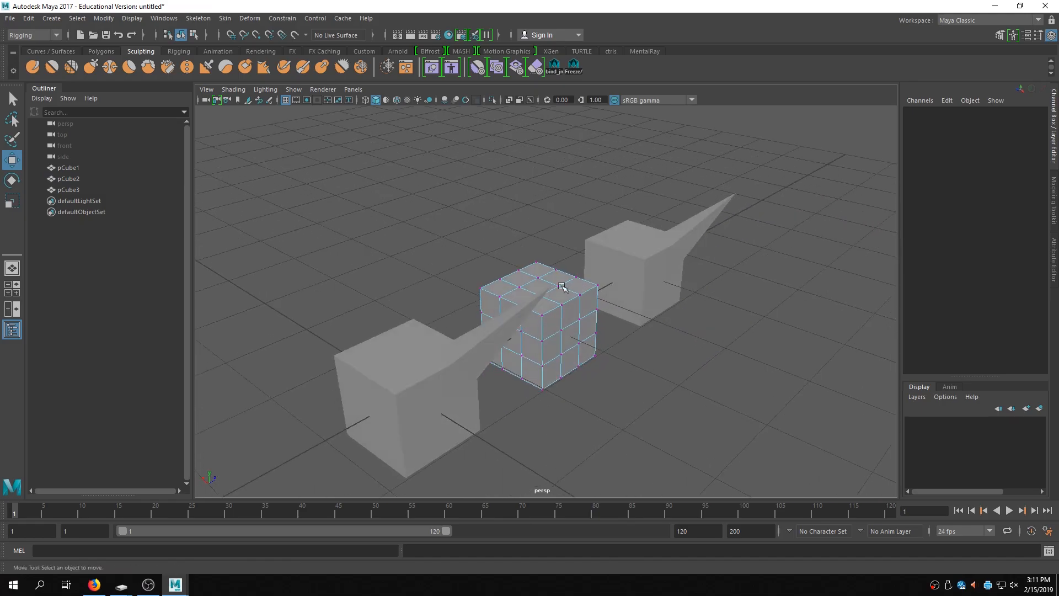
- Pull a top corner vertex of the middle cube pCube2 up and outward into a spike
{"action": "left_click", "coordinate": [482, 287]}
{"action": "left_click_drag", "start_coordinate": [482, 288], "coordinate": [407, 238]}
{"action": "left_click_drag", "start_coordinate": [736, 289], "coordinate": [714, 254], "text": "alt"}
{"action": "right_click_drag", "start_coordinate": [591, 292], "coordinate": [645, 259]}
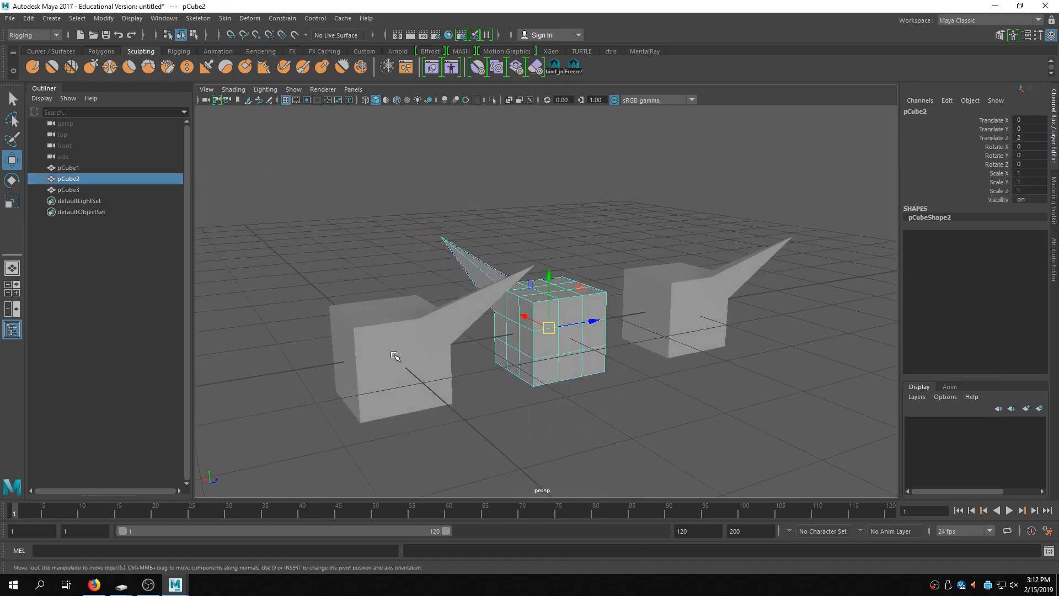
- Reselect the original cube and display the blendDemo node's target weights
{"action": "left_click", "coordinate": [394, 355]}
{"action": "left_click_drag", "start_coordinate": [395, 356], "coordinate": [877, 254], "text": "alt"}
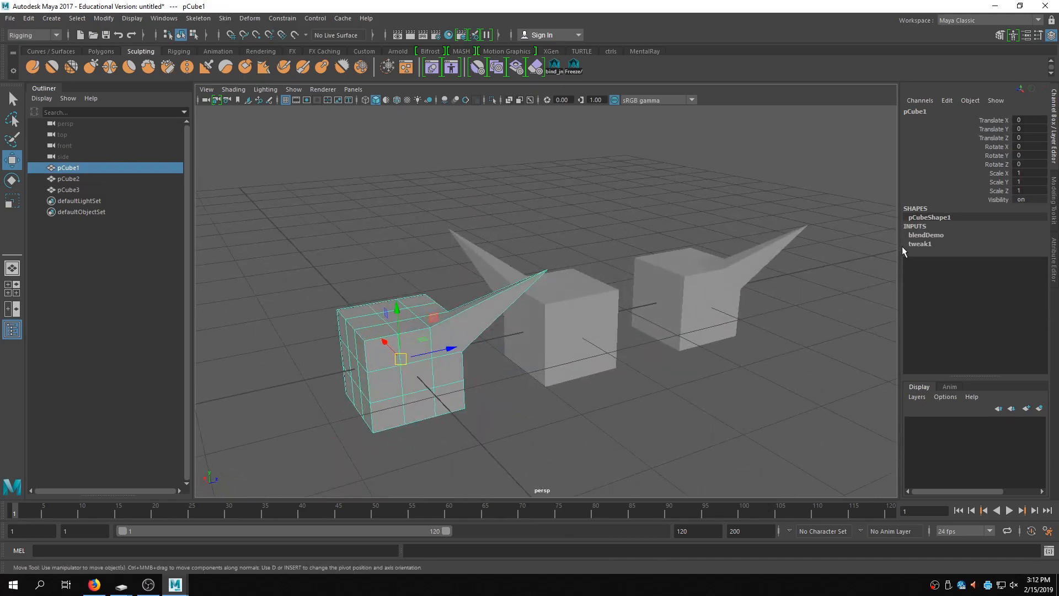
{"action": "left_click", "coordinate": [936, 236]}
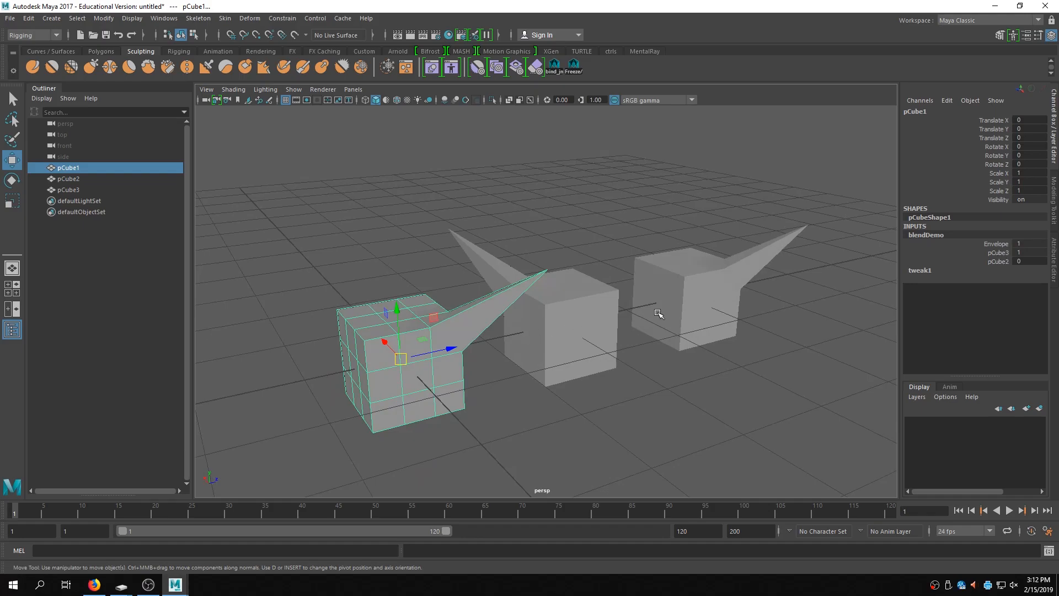
{"action": "left_click", "coordinate": [683, 298]}
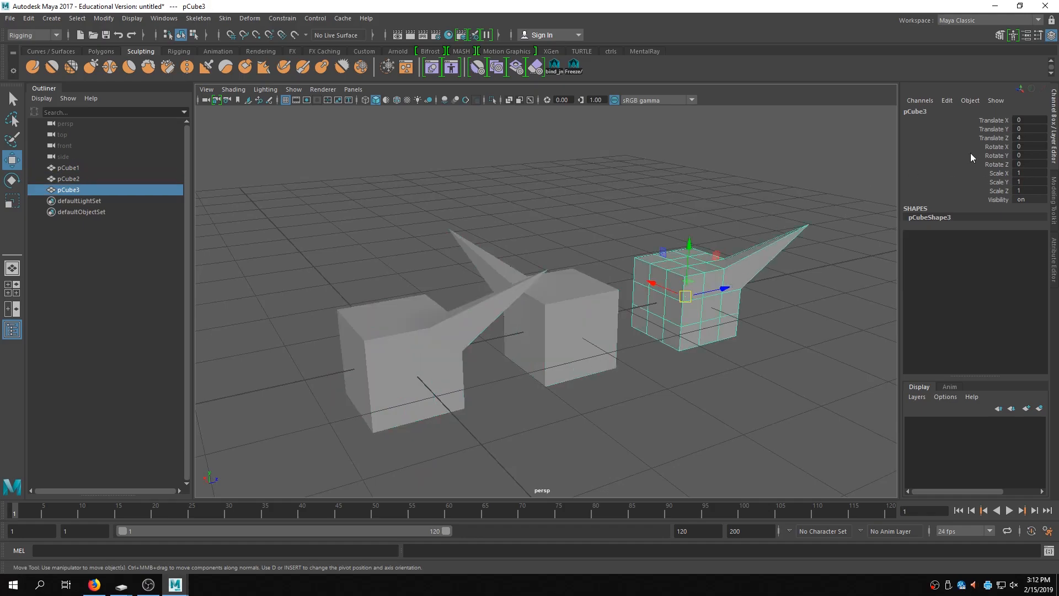
{"action": "left_click_drag", "start_coordinate": [463, 350], "coordinate": [558, 289], "text": "alt"}
{"action": "left_click_drag", "start_coordinate": [498, 359], "coordinate": [422, 350], "text": "alt"}
{"action": "left_click", "coordinate": [441, 354]}
{"action": "left_click", "coordinate": [916, 235]}
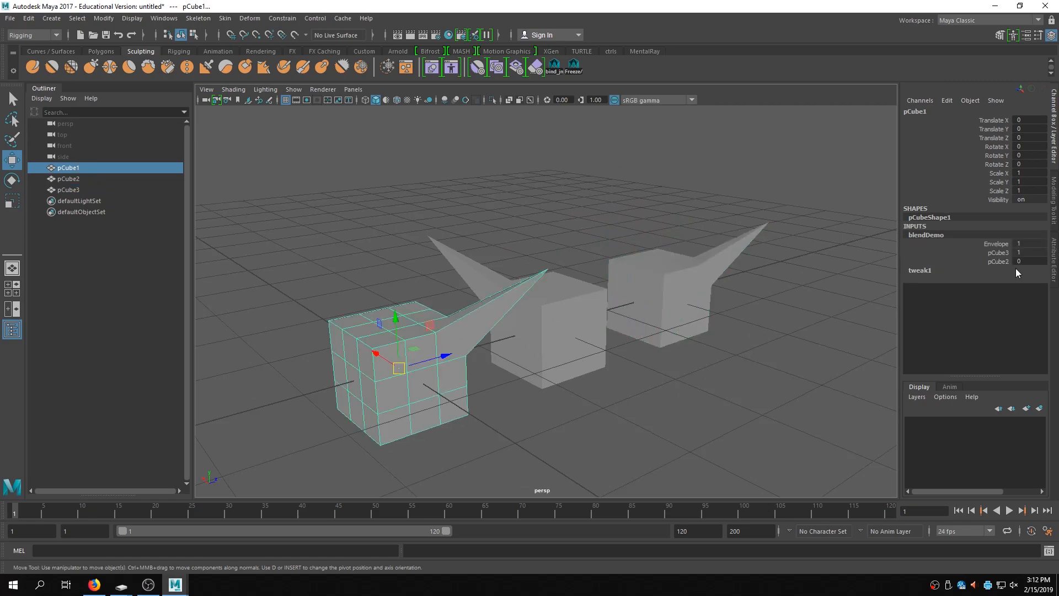
- Slide the pCube2 and pCube3 target weights to 1 and undo those changes
{"action": "left_click", "coordinate": [998, 261]}
{"action": "middle_click_drag", "start_coordinate": [703, 359], "coordinate": [723, 363]}
{"action": "left_click", "coordinate": [999, 252]}
{"action": "middle_click_drag", "start_coordinate": [775, 326], "coordinate": [828, 304]}
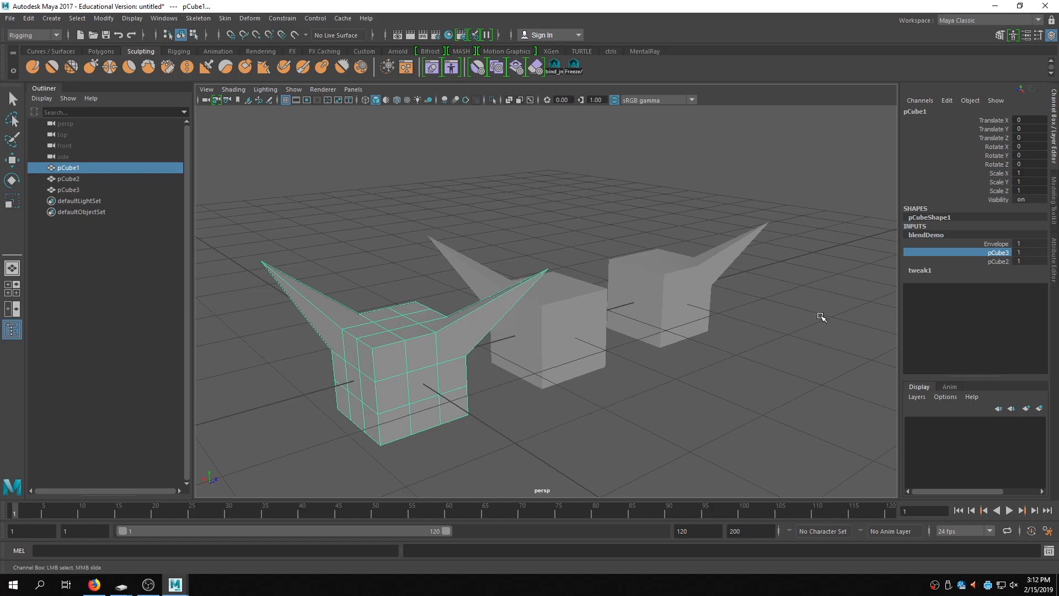
{"action": "key", "text": "ctrl+z"}
{"action": "key", "text": "ctrl+z"}
{"action": "key", "text": "ctrl+z"}
{"action": "key", "text": "ctrl+z"}
{"action": "key", "text": "ctrl+z"}
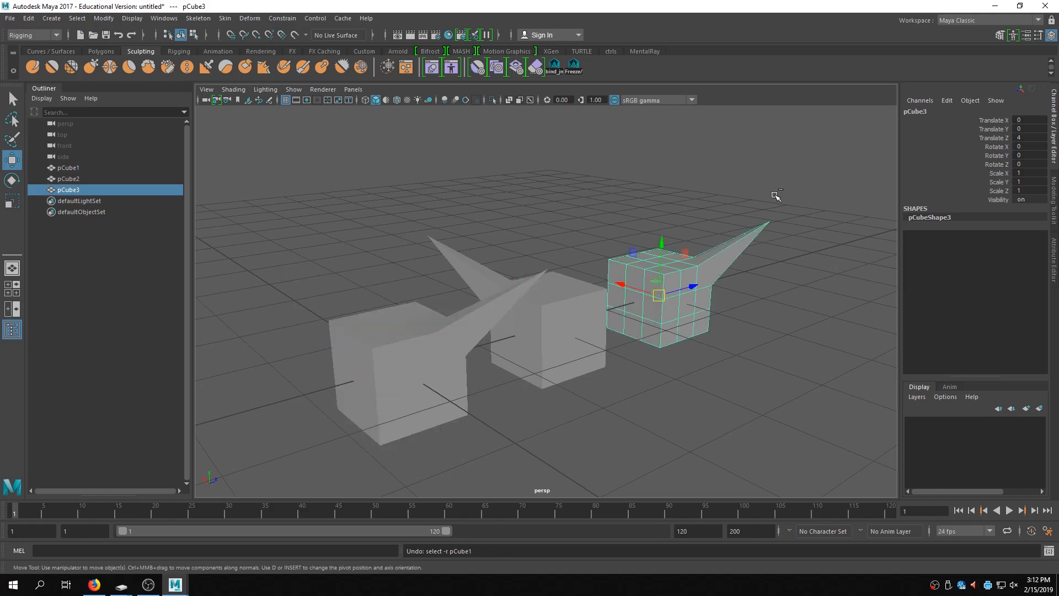
- Select the original cube and set blendDemo's pCube3 target weight to 0
{"action": "left_click", "coordinate": [427, 365]}
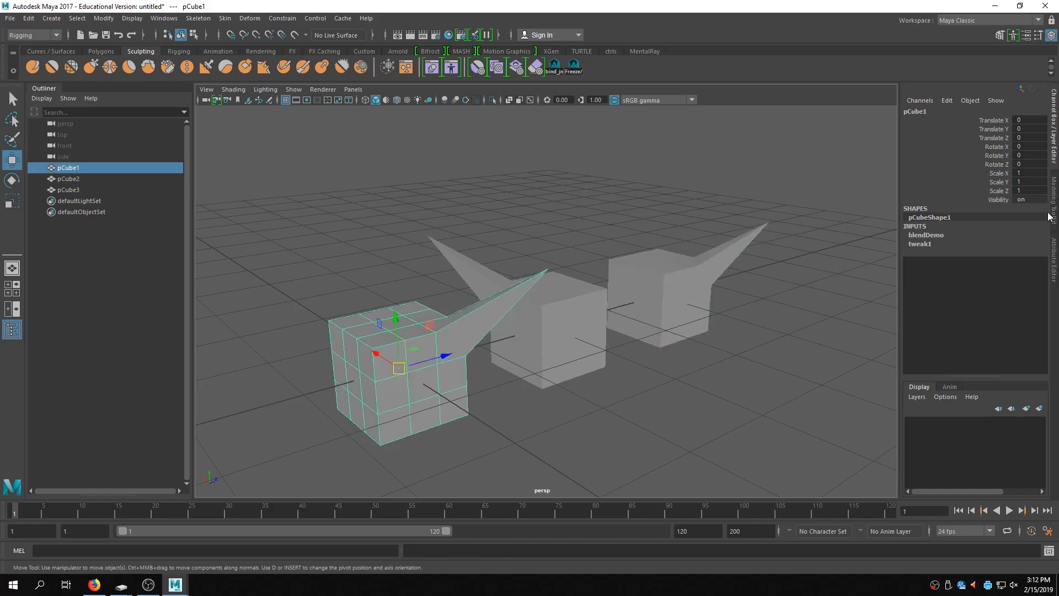
{"action": "left_click", "coordinate": [926, 235]}
{"action": "left_click", "coordinate": [1034, 252]}
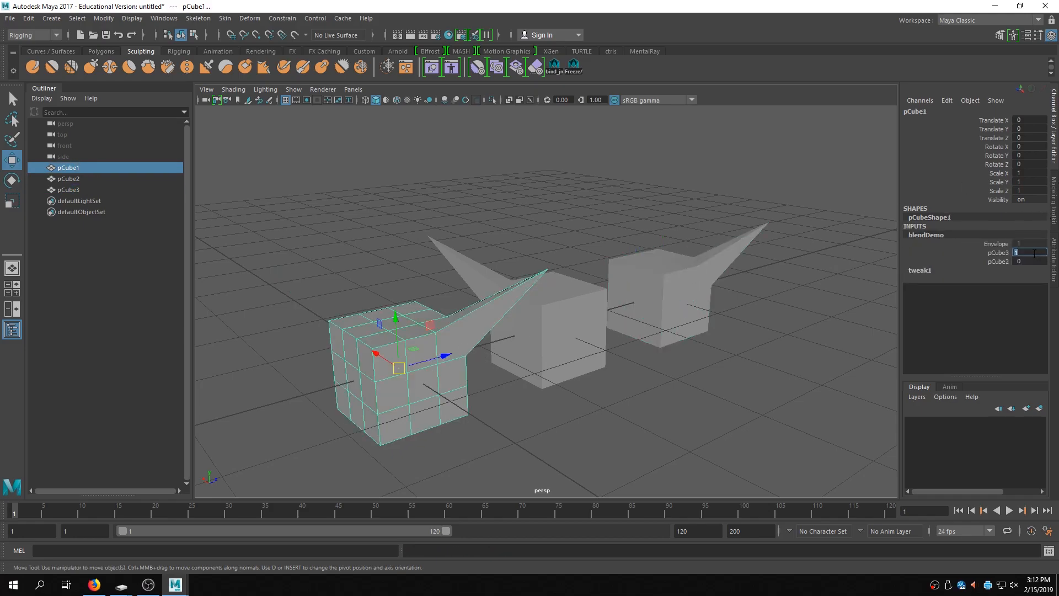
{"action": "key", "text": "Return"}
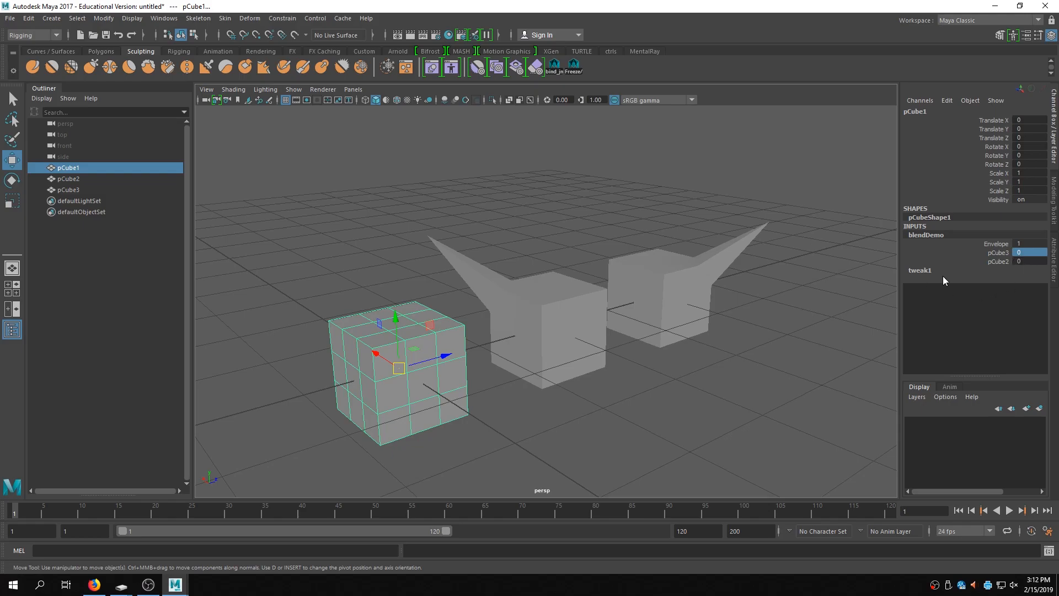
- Slide the pCube3 target weight back up to 1
{"action": "left_click", "coordinate": [996, 255]}
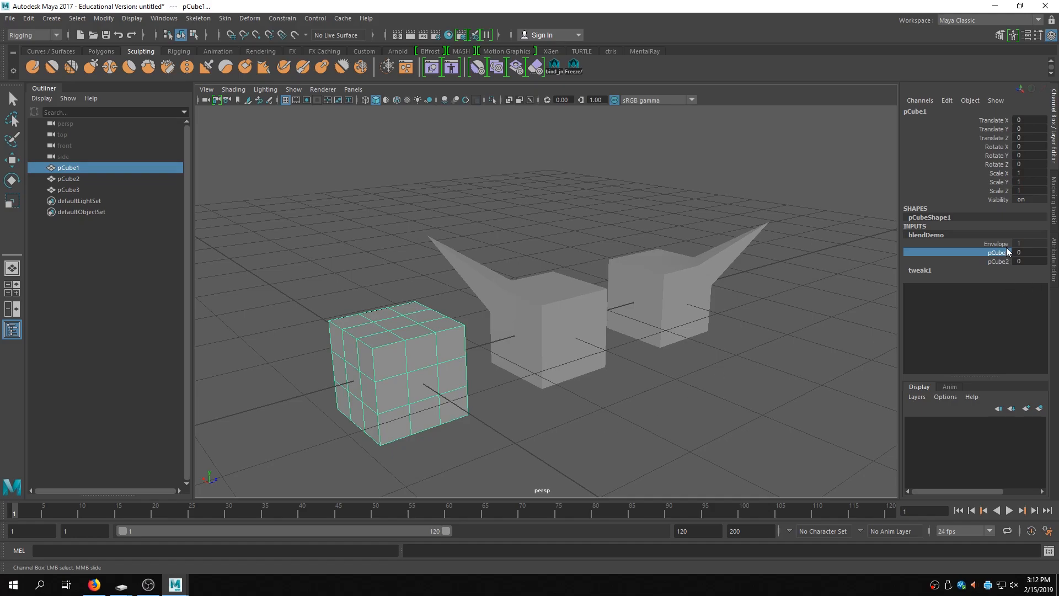
{"action": "middle_click_drag", "start_coordinate": [692, 403], "coordinate": [691, 398]}
{"action": "middle_click_drag", "start_coordinate": [669, 399], "coordinate": [707, 397]}
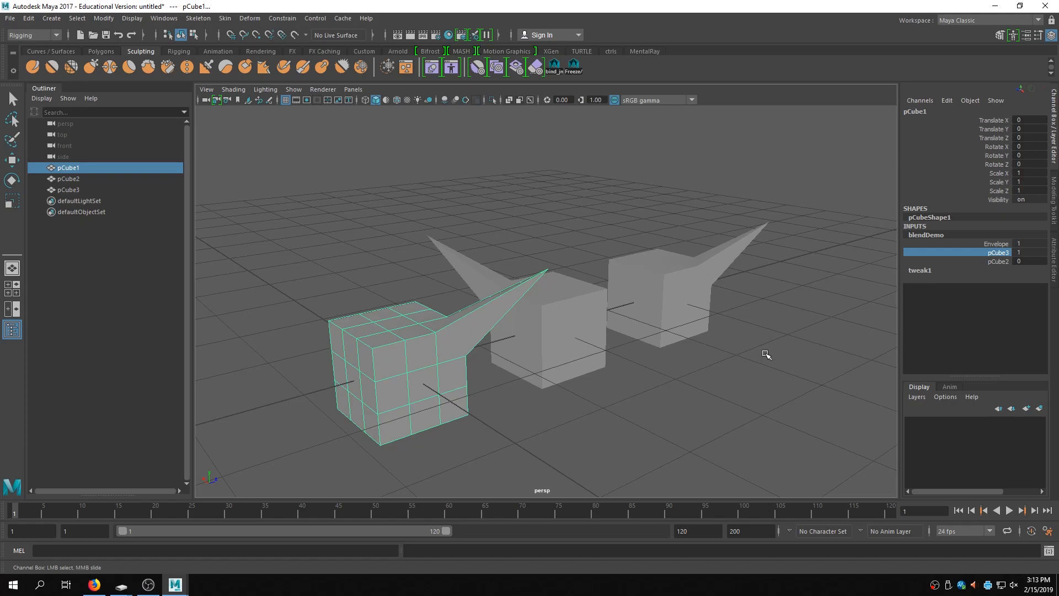
- Reselect the original cube and review the pCube3 weight on the blendDemo node
{"action": "left_click", "coordinate": [577, 419]}
{"action": "key", "text": "w"}
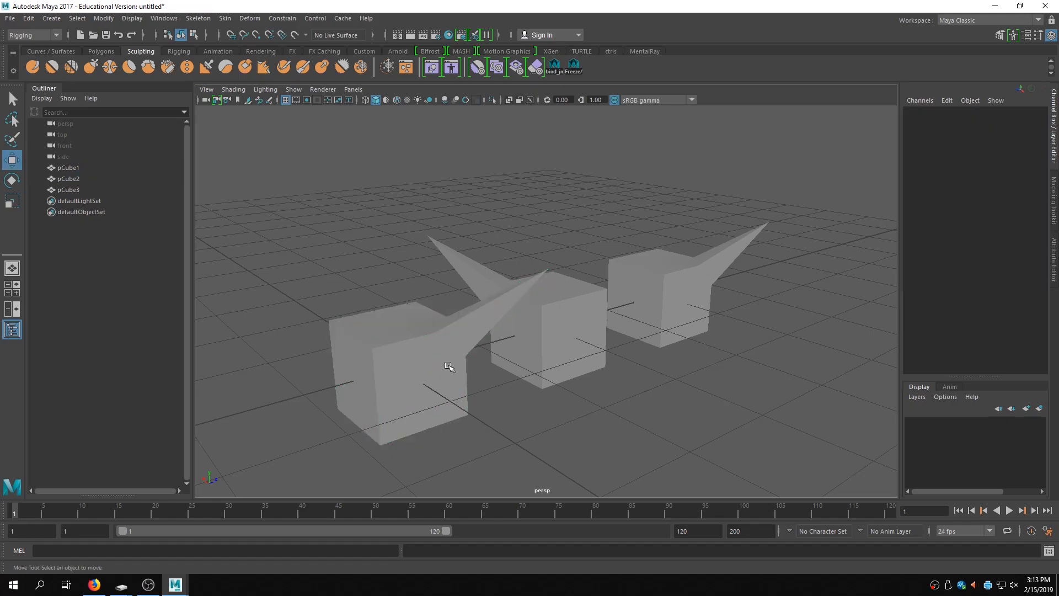
{"action": "left_click", "coordinate": [396, 353]}
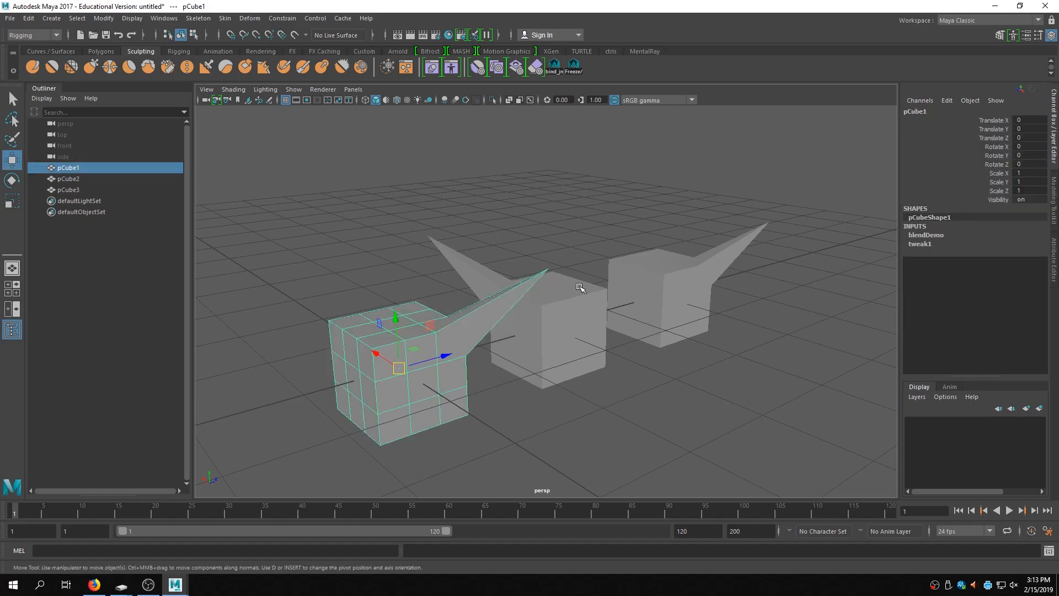
{"action": "left_click", "coordinate": [925, 235]}
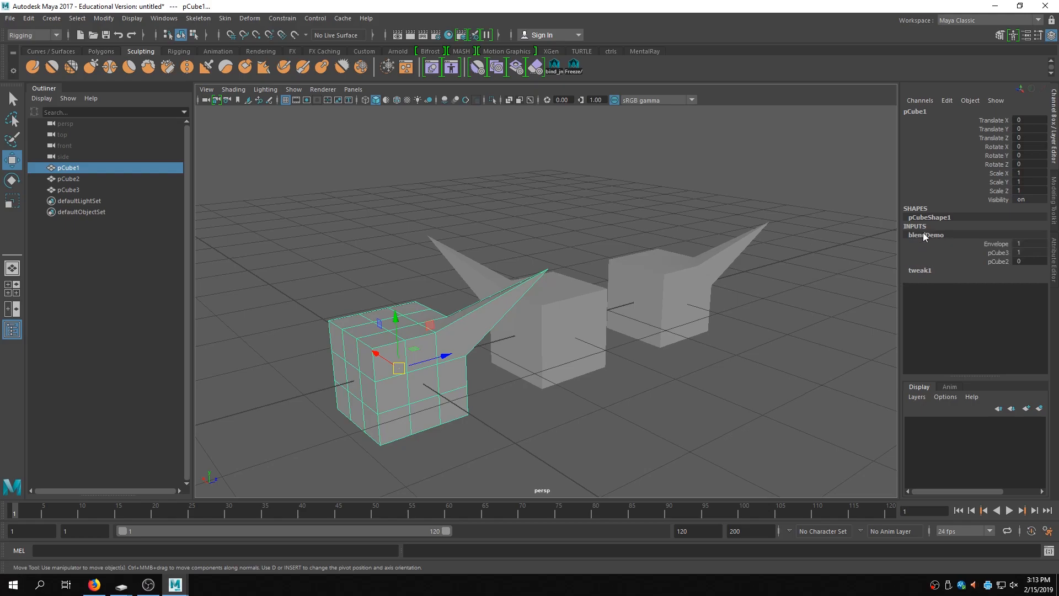
{"action": "left_click", "coordinate": [1001, 255]}
{"action": "mouse_move", "coordinate": [652, 340]}
{"action": "middle_mouse_down"}
{"action": "mouse_move", "coordinate": [632, 332]}
{"action": "mouse_move", "coordinate": [667, 333]}
{"action": "mouse_move", "coordinate": [607, 331]}
{"action": "mouse_move", "coordinate": [634, 332]}
{"action": "middle_mouse_up"}
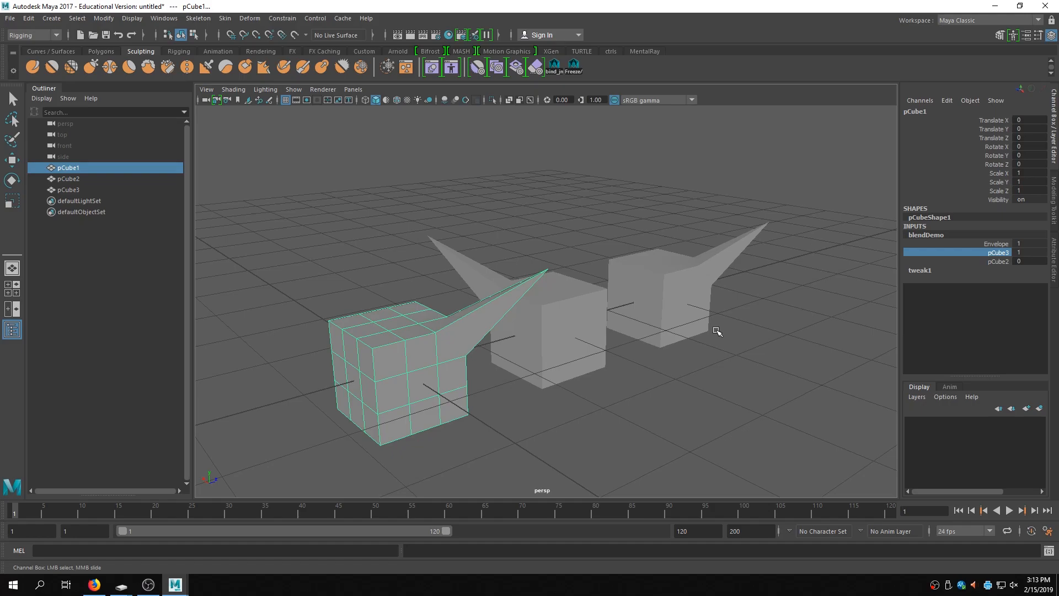
{"action": "left_click", "coordinate": [366, 239]}
{"action": "key", "text": "w"}
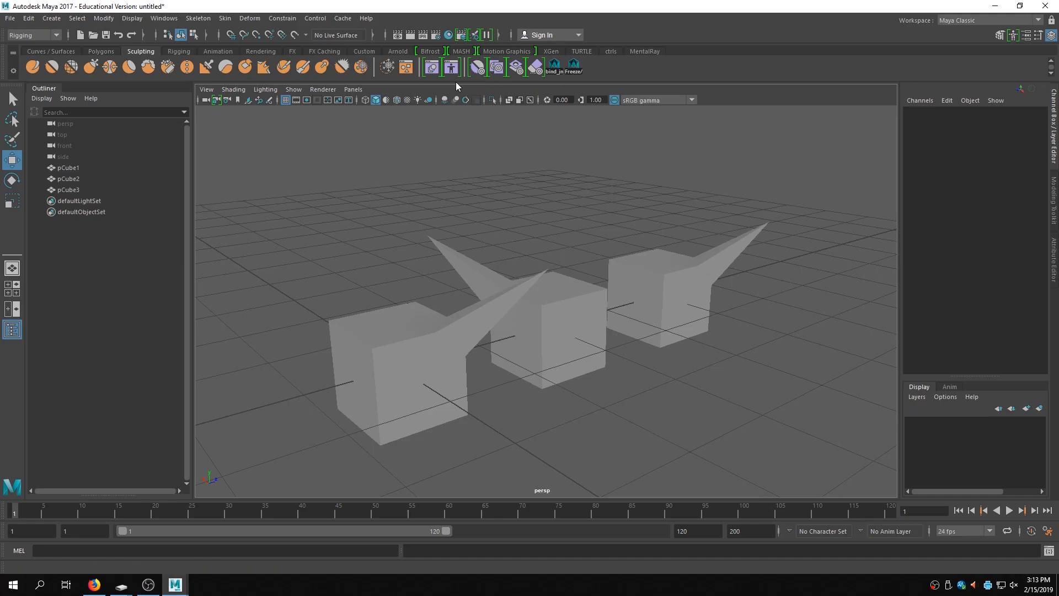
- Open the Shape Editor, reposition it, and inspect blendDemo and its pCube3 and pCube2 targets
{"action": "left_click", "coordinate": [430, 73]}
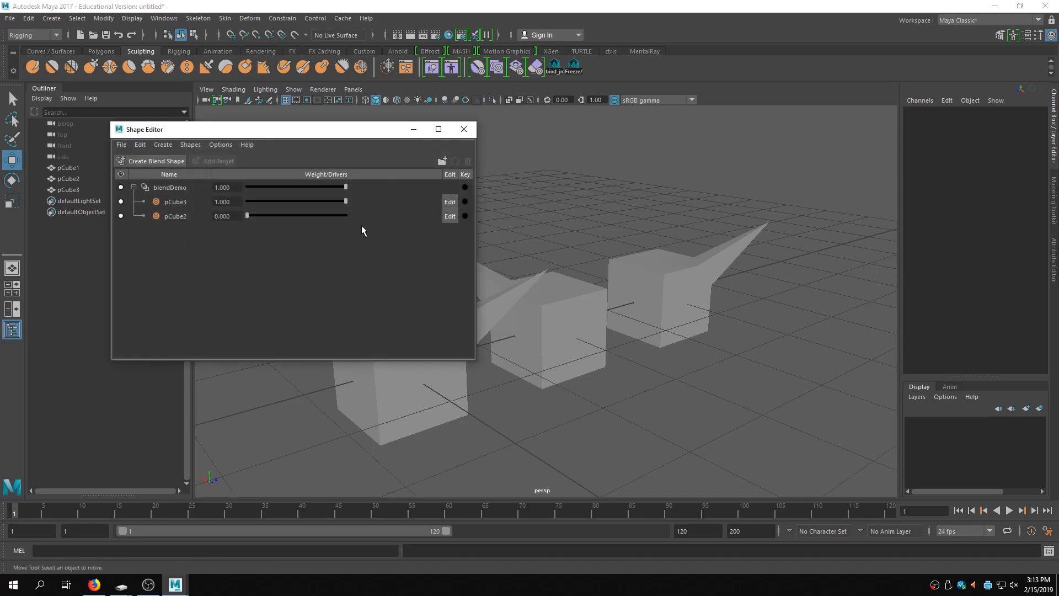
{"action": "left_click_drag", "start_coordinate": [227, 134], "coordinate": [694, 161]}
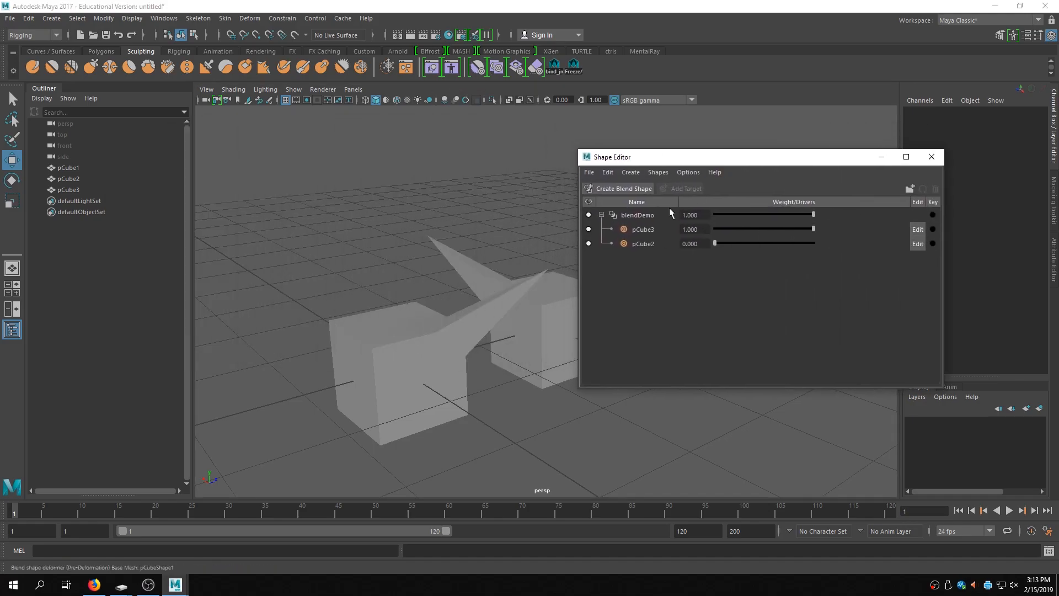
{"action": "left_click", "coordinate": [638, 214]}
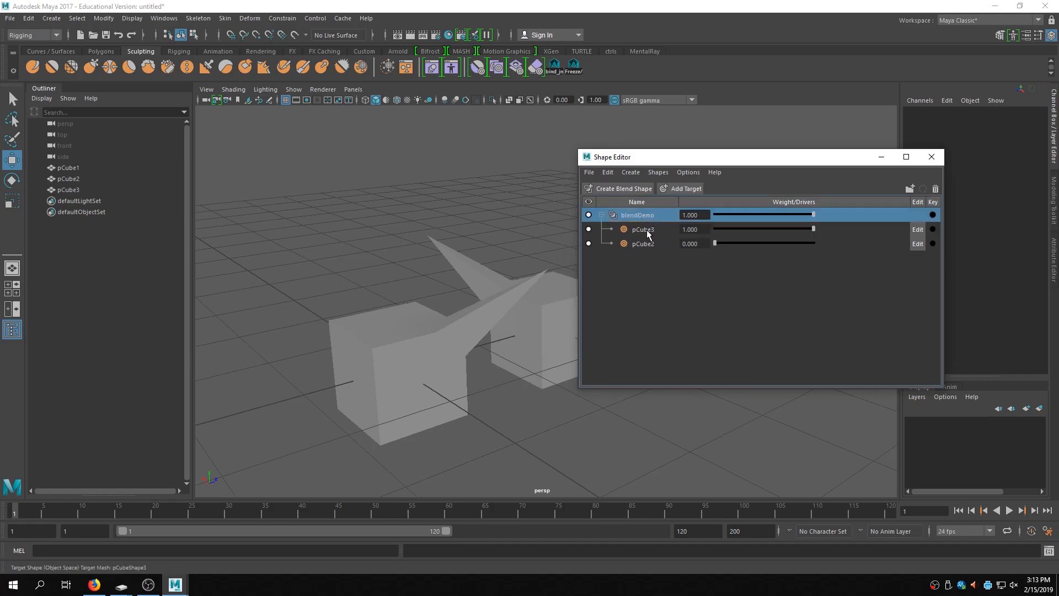
{"action": "left_click", "coordinate": [650, 230]}
{"action": "left_click", "coordinate": [647, 244]}
{"action": "left_click", "coordinate": [647, 230]}
{"action": "left_click", "coordinate": [647, 244]}
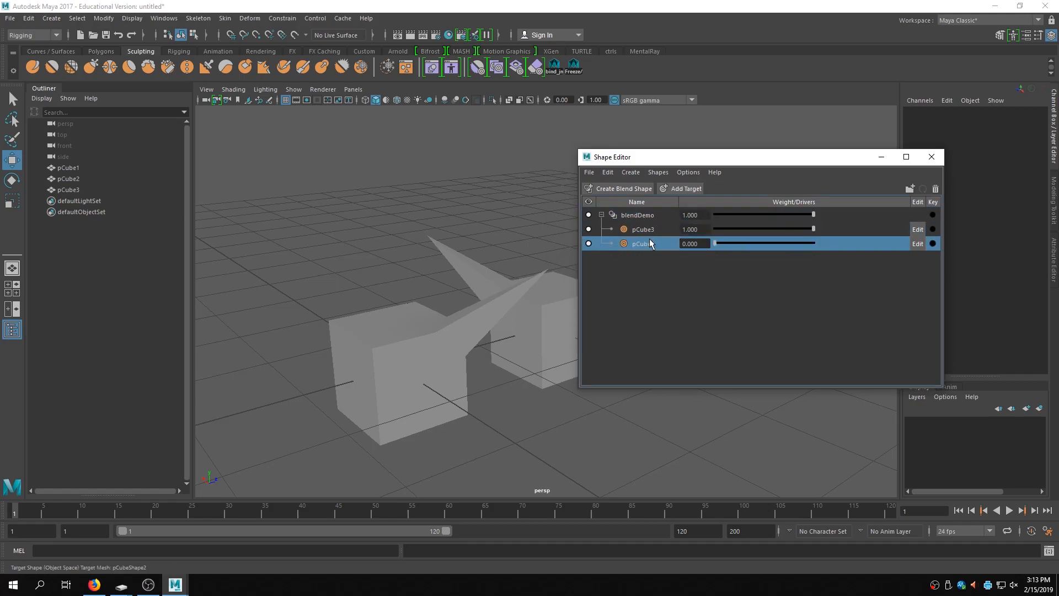
- Set the pCube2 target weight to 1 in the Shape Editor and close the editor
{"action": "left_click_drag", "start_coordinate": [813, 229], "coordinate": [919, 217]}
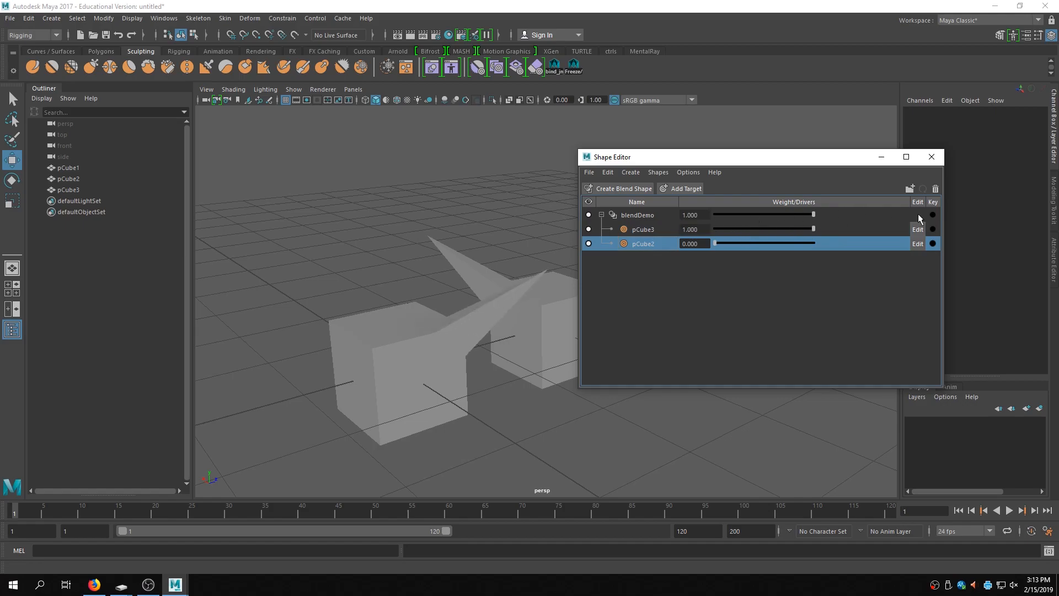
{"action": "left_click_drag", "start_coordinate": [714, 243], "coordinate": [863, 237]}
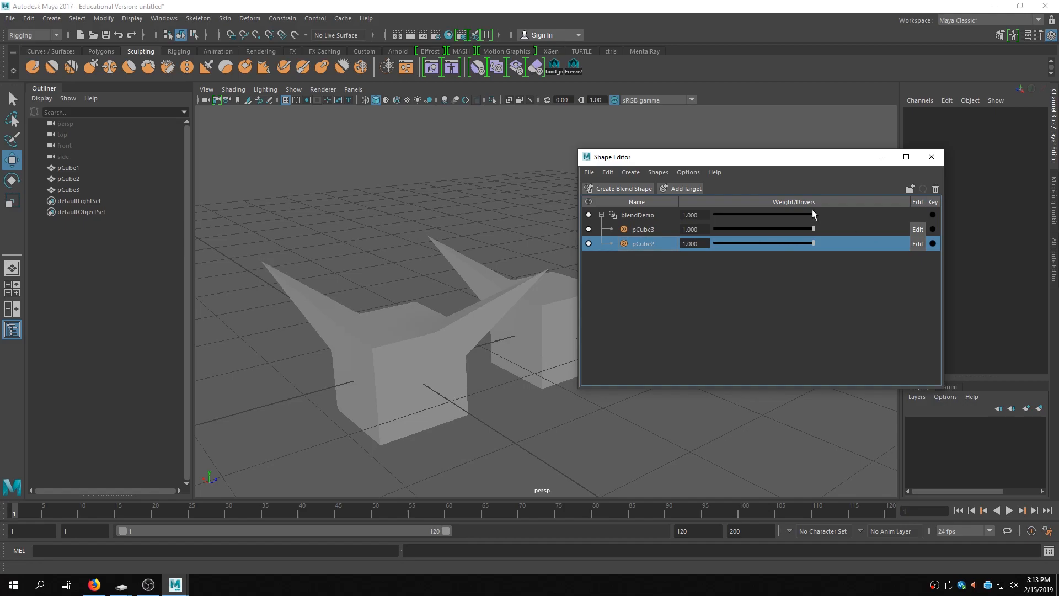
{"action": "left_click_drag", "start_coordinate": [813, 214], "coordinate": [899, 214]}
{"action": "left_click", "coordinate": [931, 157]}
- Reopen the Shape Editor from the animation editors
{"action": "left_click", "coordinate": [164, 18]}
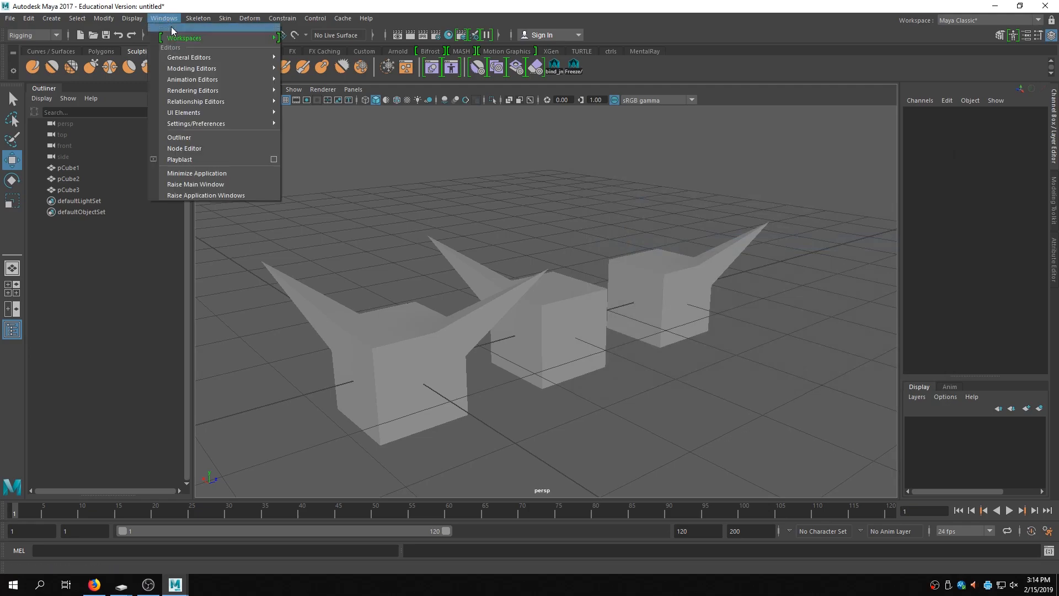
{"action": "mouse_move", "coordinate": [259, 83]}
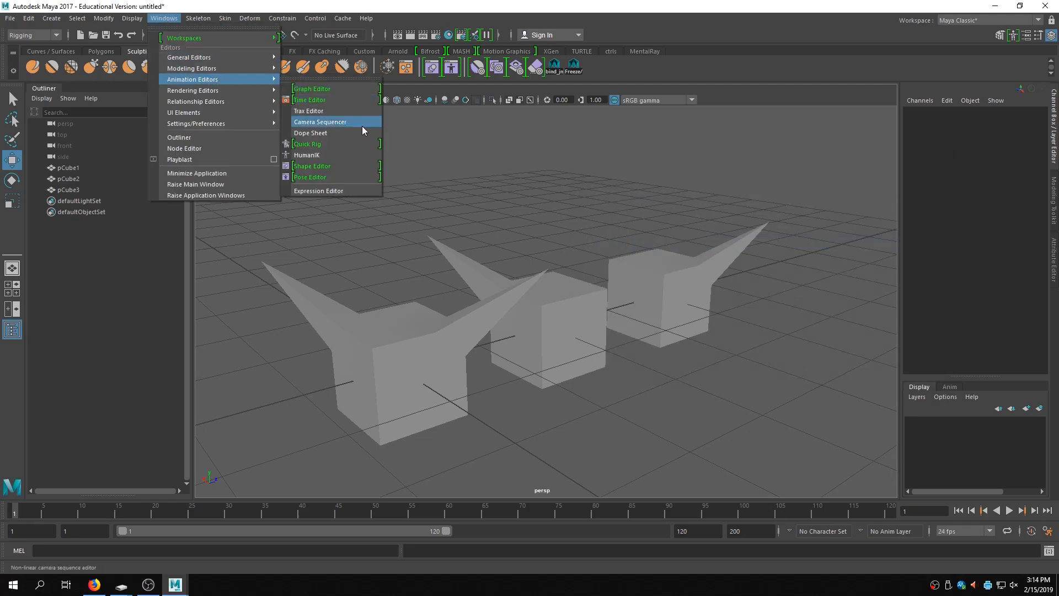
{"action": "left_click", "coordinate": [323, 167]}
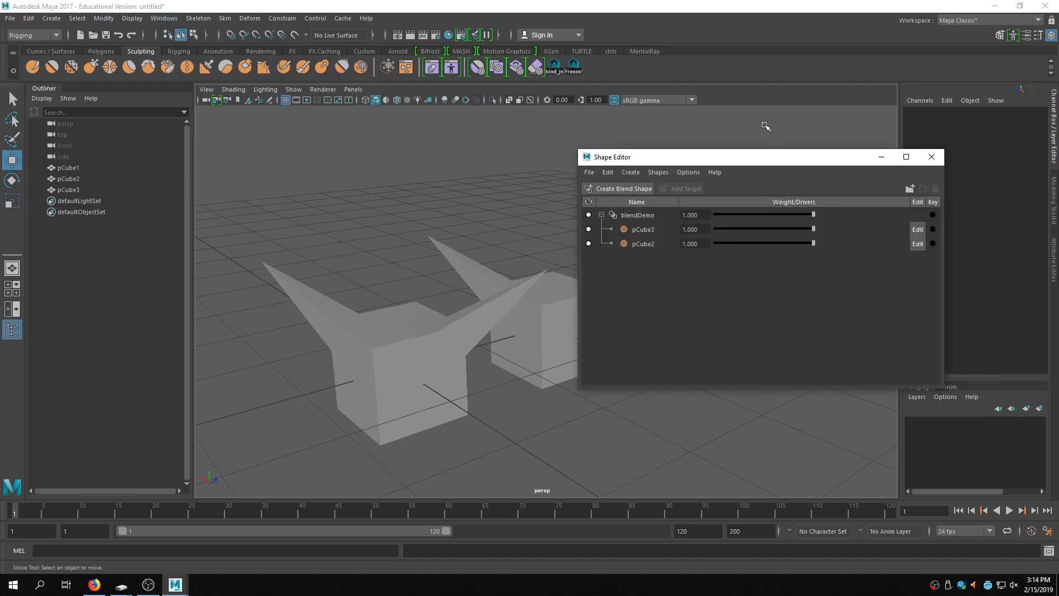
- Close the Shape Editor, turn on wireframe-on-shaded display, and select all three cubes
{"action": "left_click", "coordinate": [931, 156]}
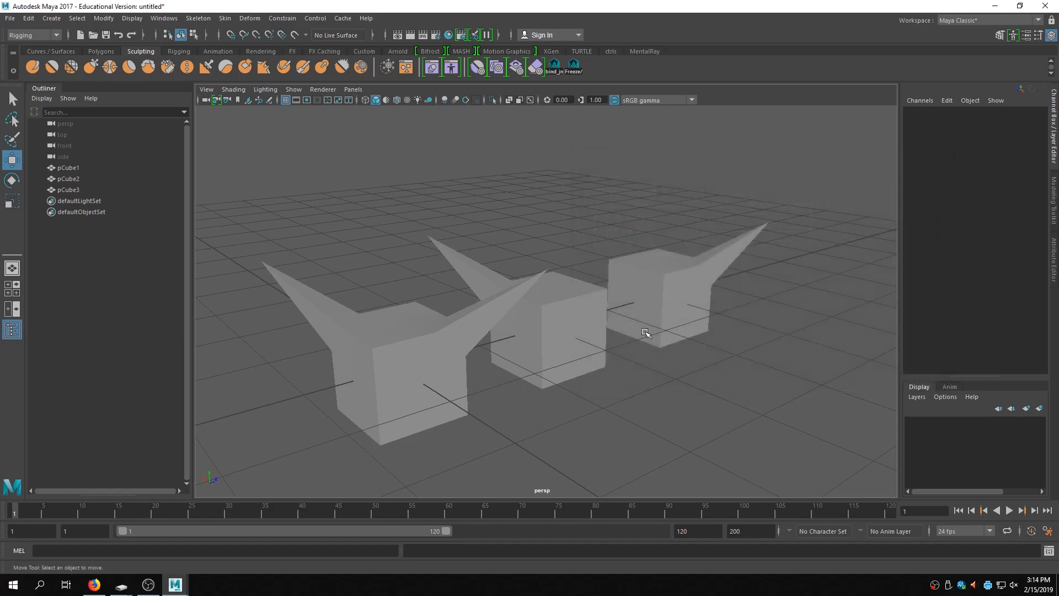
{"action": "left_click", "coordinate": [397, 100]}
{"action": "left_click_drag", "start_coordinate": [616, 274], "coordinate": [751, 383], "text": "alt"}
{"action": "left_click", "coordinate": [670, 304]}
{"action": "left_click", "coordinate": [584, 346], "text": "shift"}
{"action": "left_click", "coordinate": [390, 381], "text": "shift"}
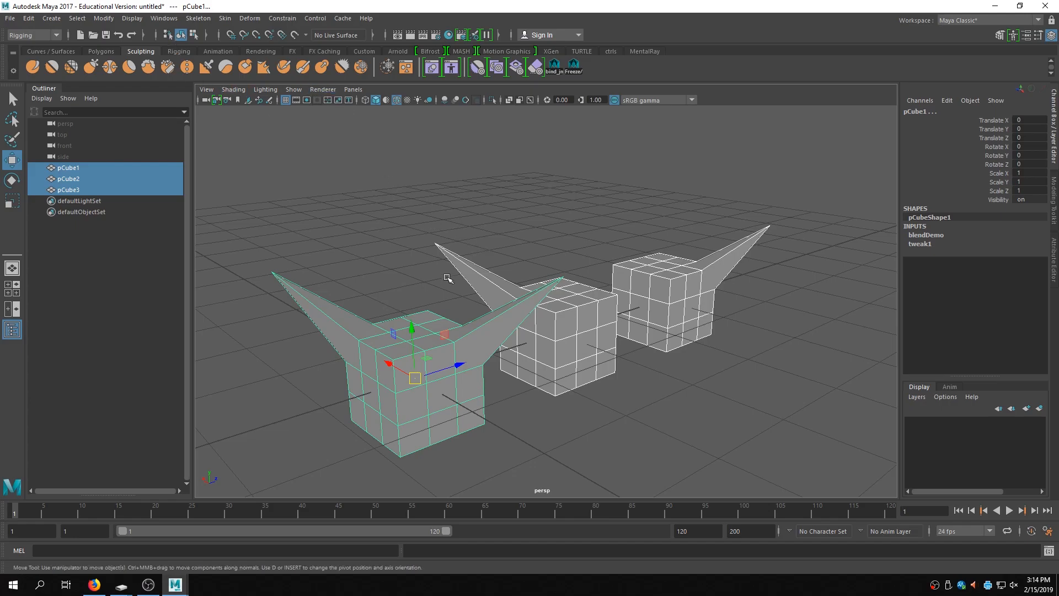
- Display polygon vertex component IDs on the selected cubes
{"action": "left_click", "coordinate": [132, 19]}
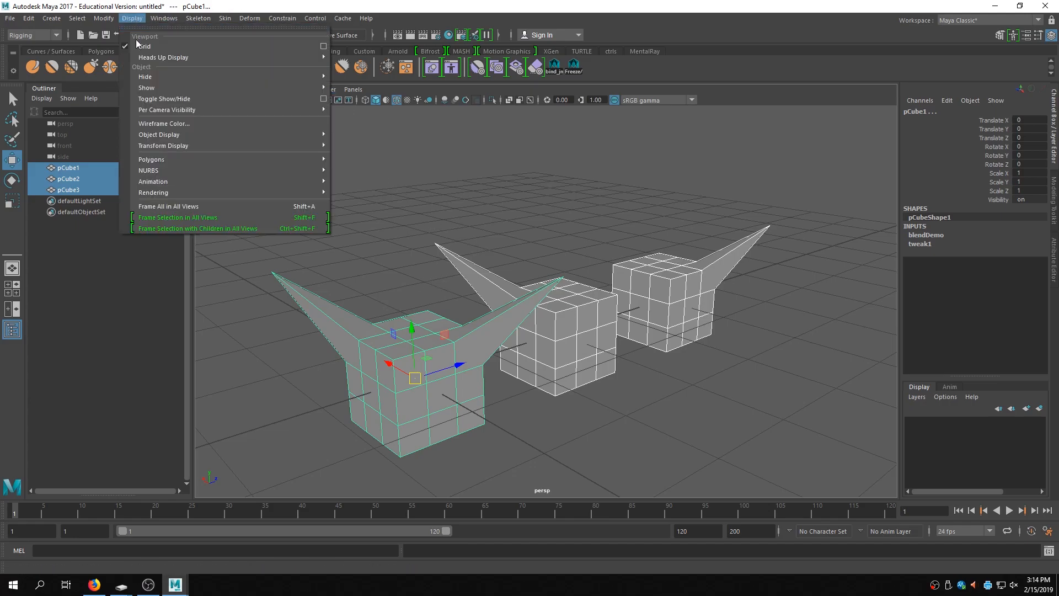
{"action": "mouse_move", "coordinate": [245, 134]}
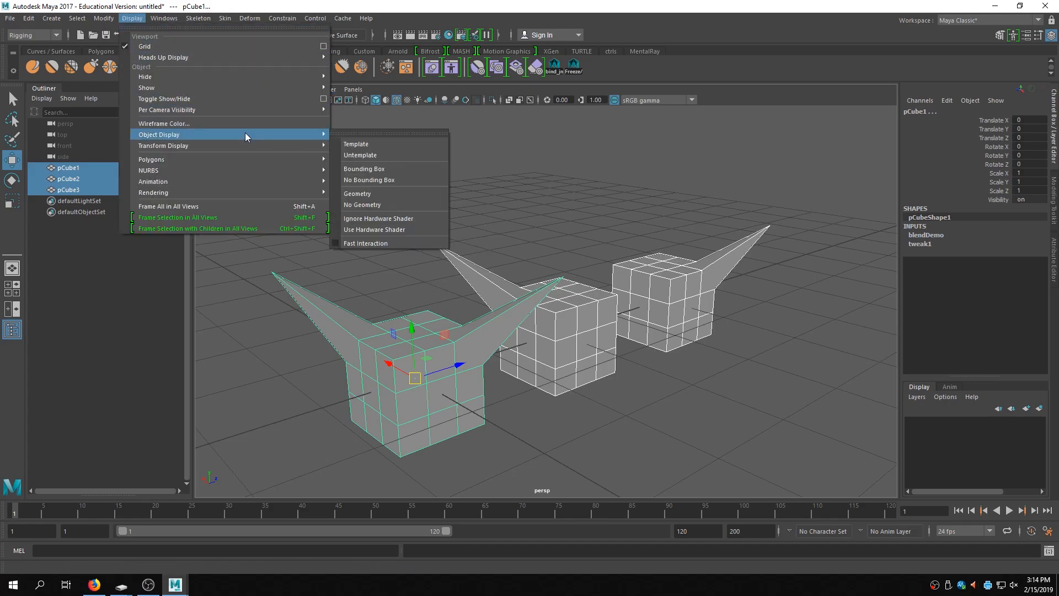
{"action": "mouse_move", "coordinate": [282, 160]}
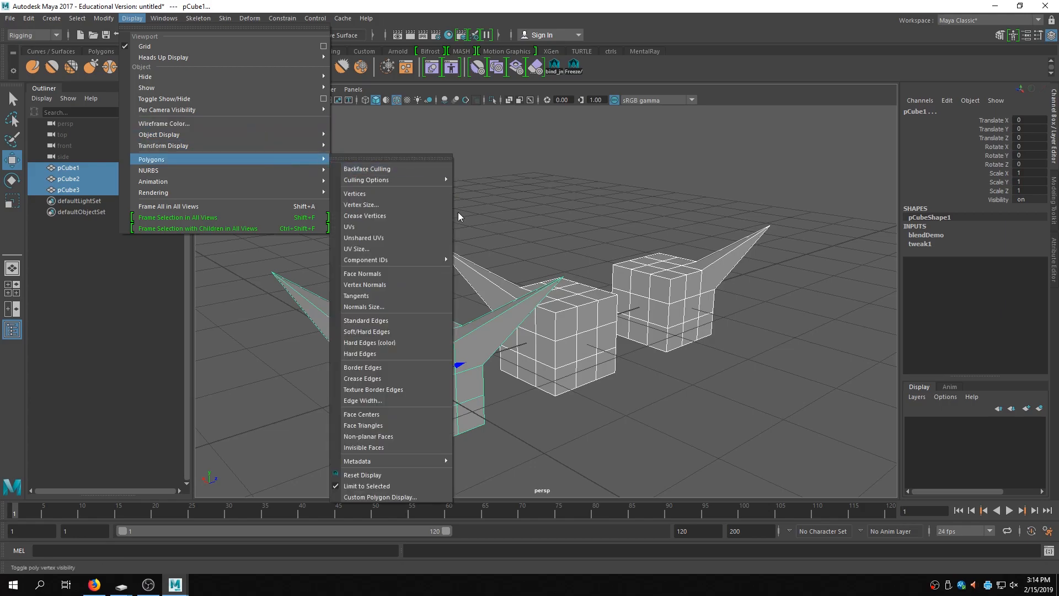
{"action": "mouse_move", "coordinate": [441, 260]}
{"action": "left_click", "coordinate": [502, 273]}
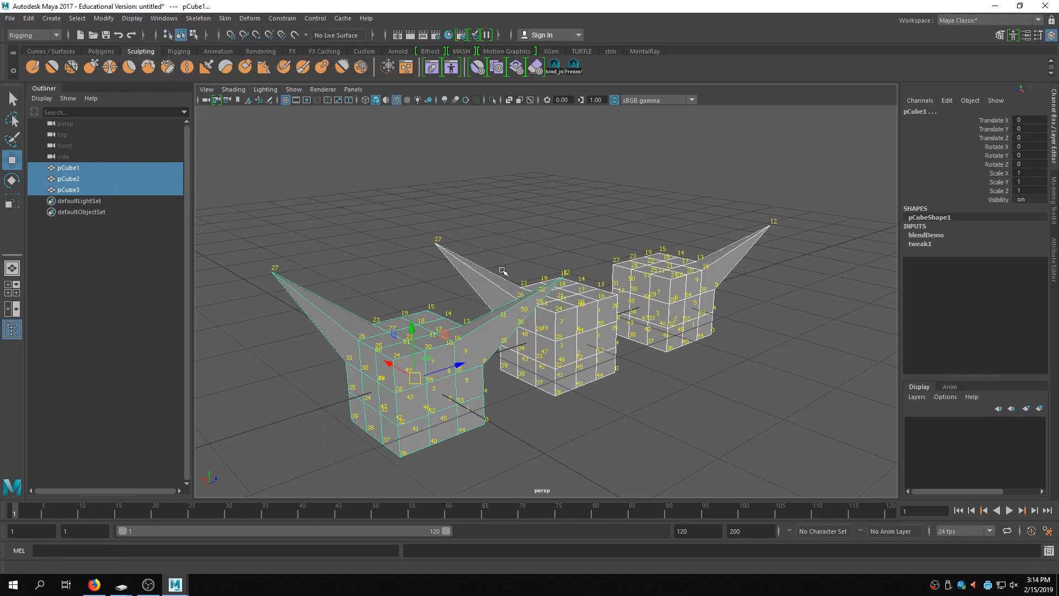
- Expand the blendDemo inputs of the original cube and select its pCube3 weight channel
{"action": "left_click_drag", "start_coordinate": [621, 289], "coordinate": [579, 237], "text": "alt"}
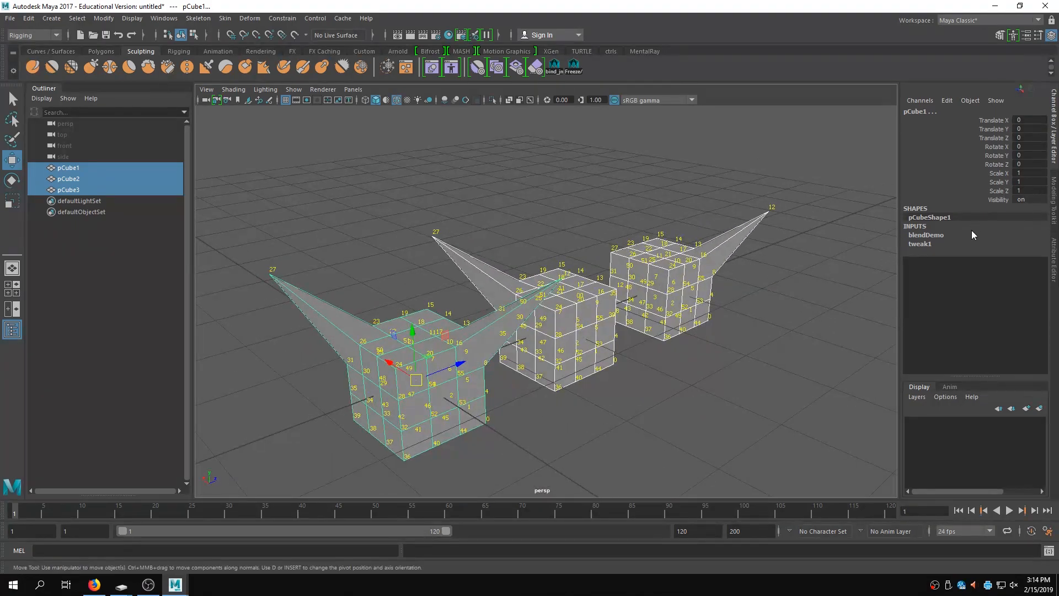
{"action": "left_click", "coordinate": [922, 236]}
{"action": "left_click", "coordinate": [999, 252]}
{"action": "mouse_move", "coordinate": [735, 301]}
{"action": "middle_mouse_down"}
{"action": "mouse_move", "coordinate": [707, 301]}
{"action": "mouse_move", "coordinate": [732, 299]}
{"action": "mouse_move", "coordinate": [717, 298]}
{"action": "middle_mouse_up"}
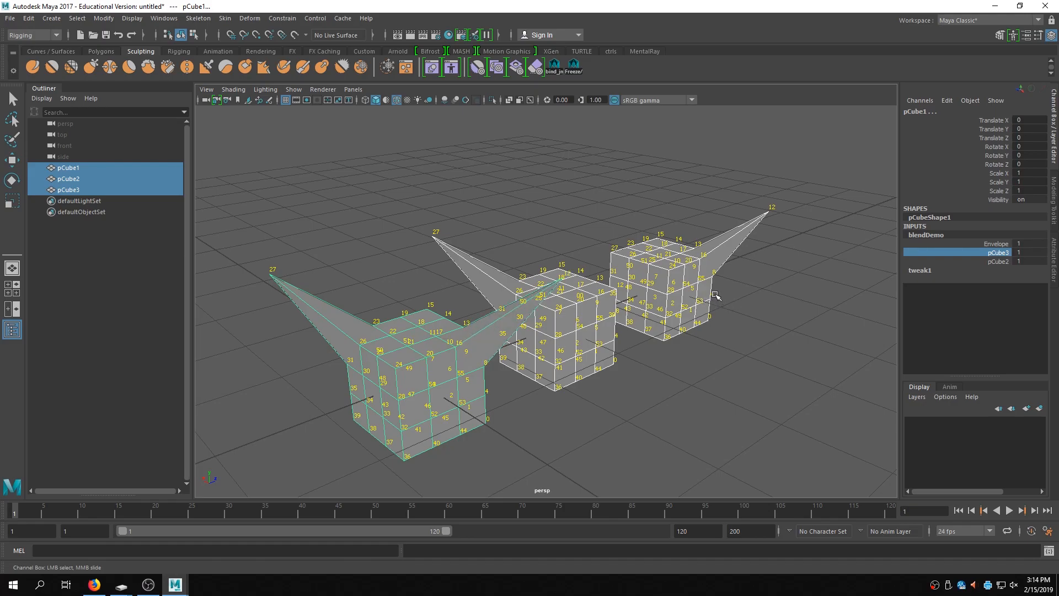
- Select pCube3 and insert an edge loop across it with the Insert Edge Loop tool
{"action": "right_click_drag", "start_coordinate": [676, 312], "coordinate": [756, 296], "text": "alt"}
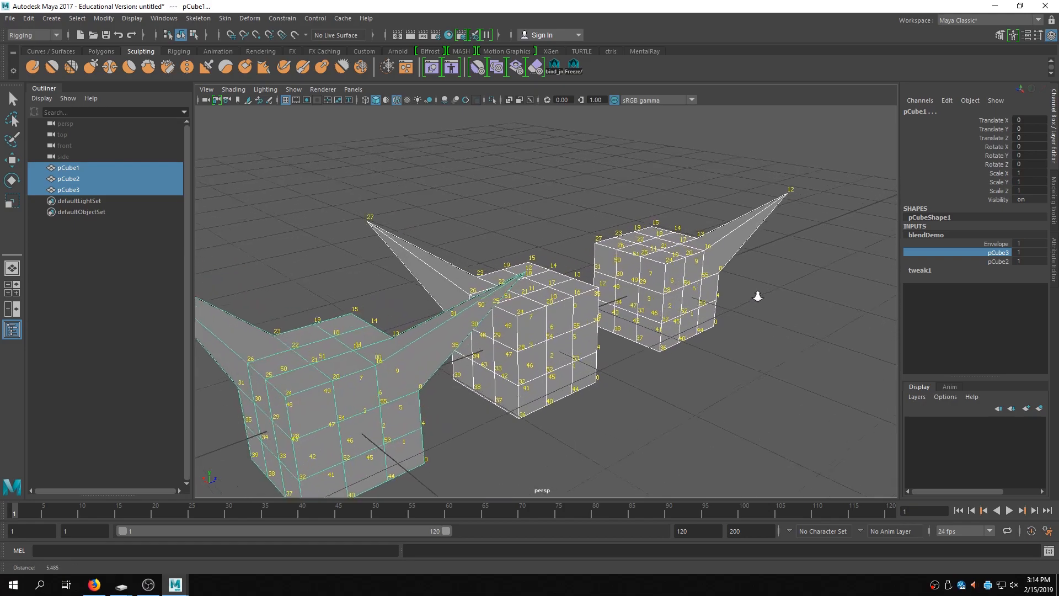
{"action": "left_click_drag", "start_coordinate": [756, 296], "coordinate": [731, 306], "text": "alt"}
{"action": "middle_click_drag", "start_coordinate": [613, 297], "coordinate": [447, 328], "text": "alt"}
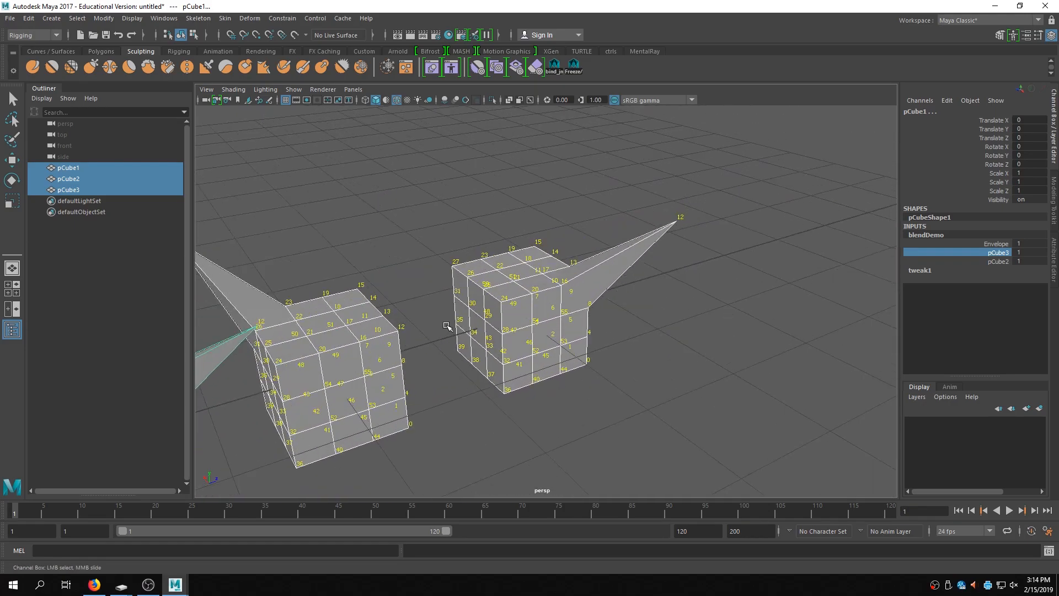
{"action": "left_click_drag", "start_coordinate": [573, 205], "coordinate": [486, 202], "text": "alt"}
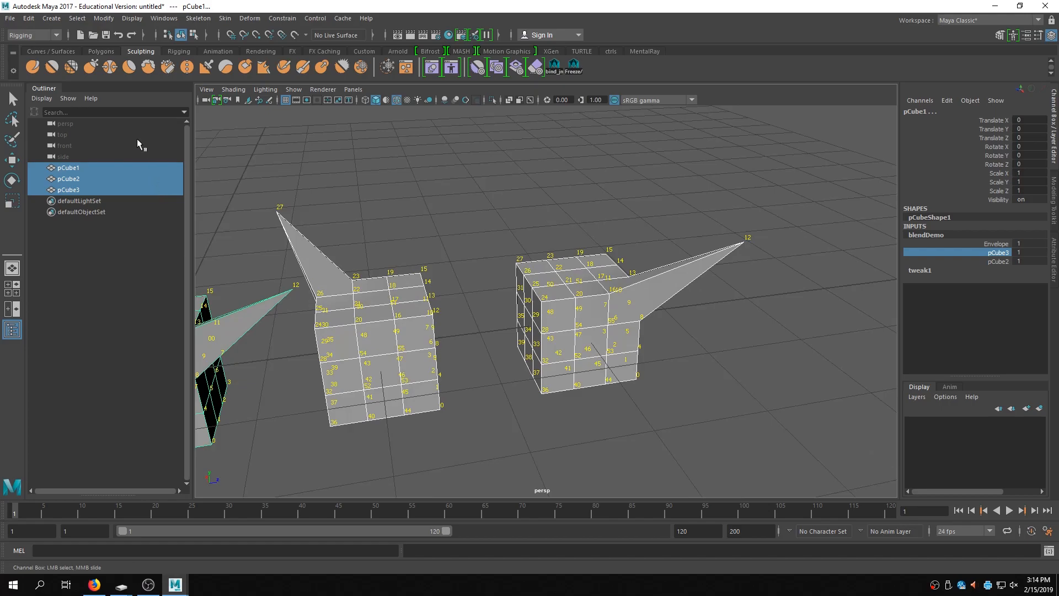
{"action": "left_click", "coordinate": [640, 191]}
{"action": "mouse_move", "coordinate": [553, 197]}
{"action": "right_mouse_down"}
{"action": "mouse_move", "coordinate": [537, 187]}
{"action": "mouse_move", "coordinate": [558, 196]}
{"action": "right_mouse_up"}
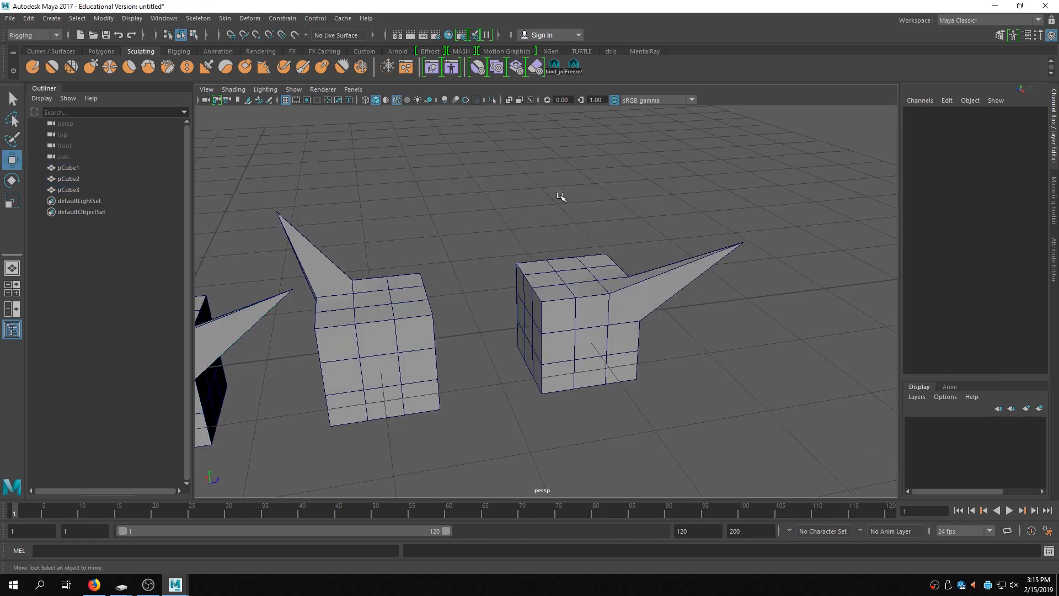
{"action": "left_click", "coordinate": [573, 285]}
{"action": "key", "text": "space"}
{"action": "left_click", "coordinate": [498, 237]}
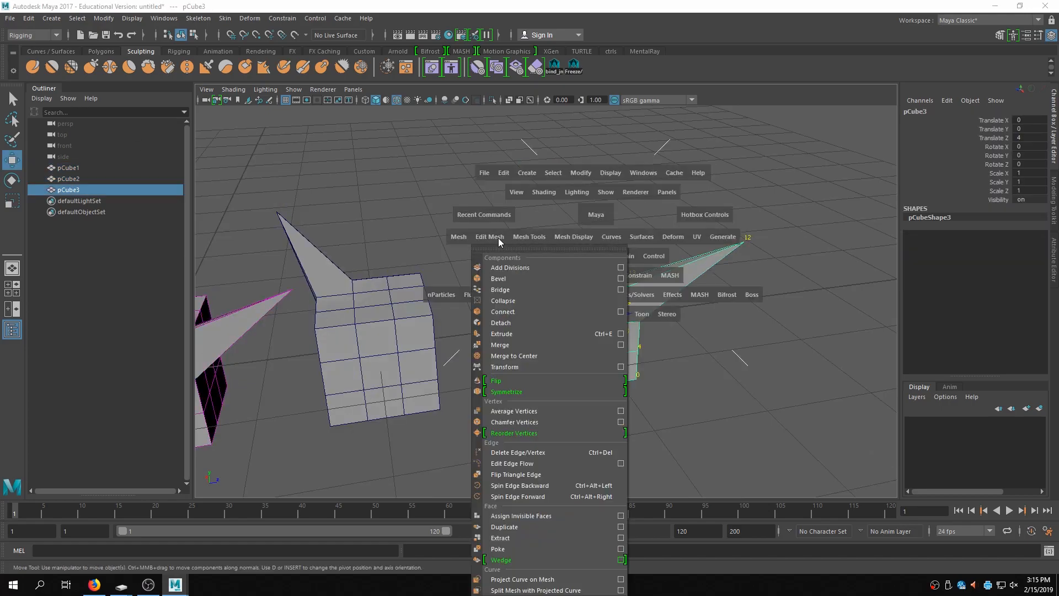
{"action": "left_click", "coordinate": [497, 239]}
{"action": "left_click", "coordinate": [538, 236]}
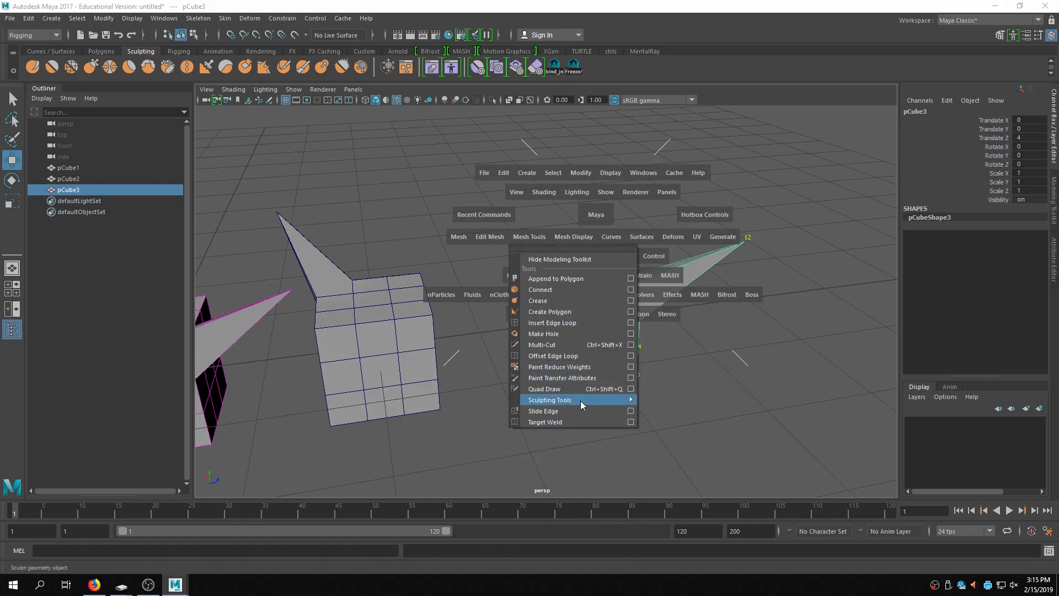
{"action": "left_click", "coordinate": [567, 322]}
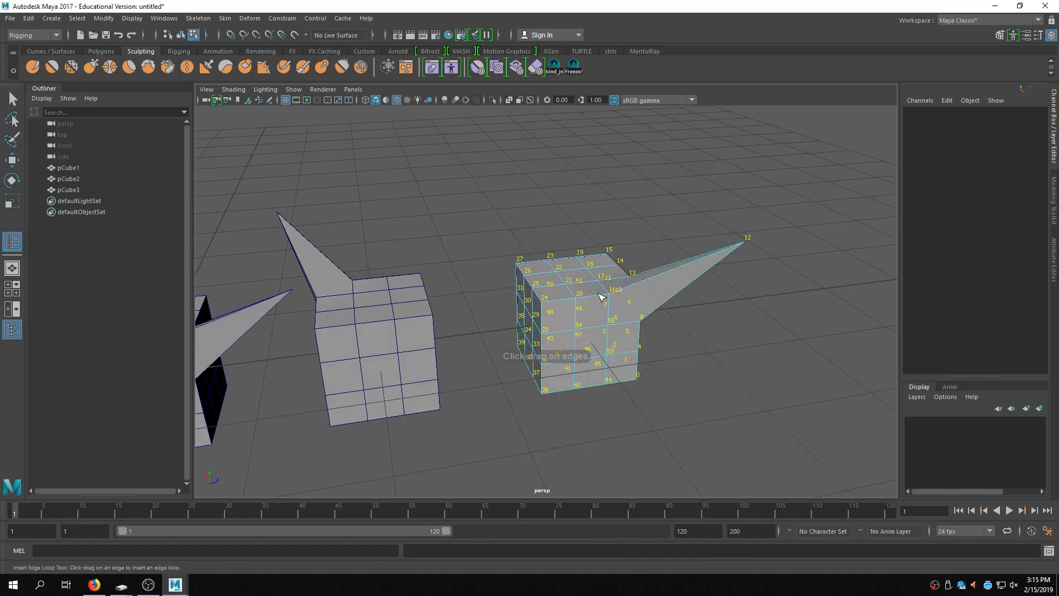
{"action": "left_click", "coordinate": [590, 298]}
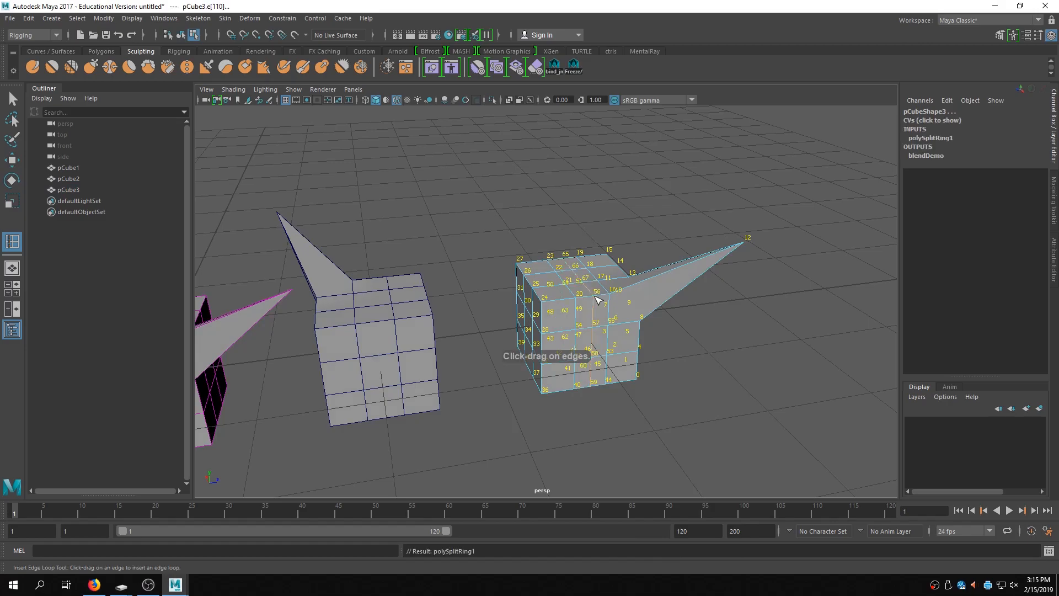
- Insert a second edge loop on pCube3 and undo it
{"action": "middle_click_drag", "start_coordinate": [717, 272], "coordinate": [794, 282], "text": "alt"}
{"action": "left_click_drag", "start_coordinate": [794, 282], "coordinate": [432, 348], "text": "alt"}
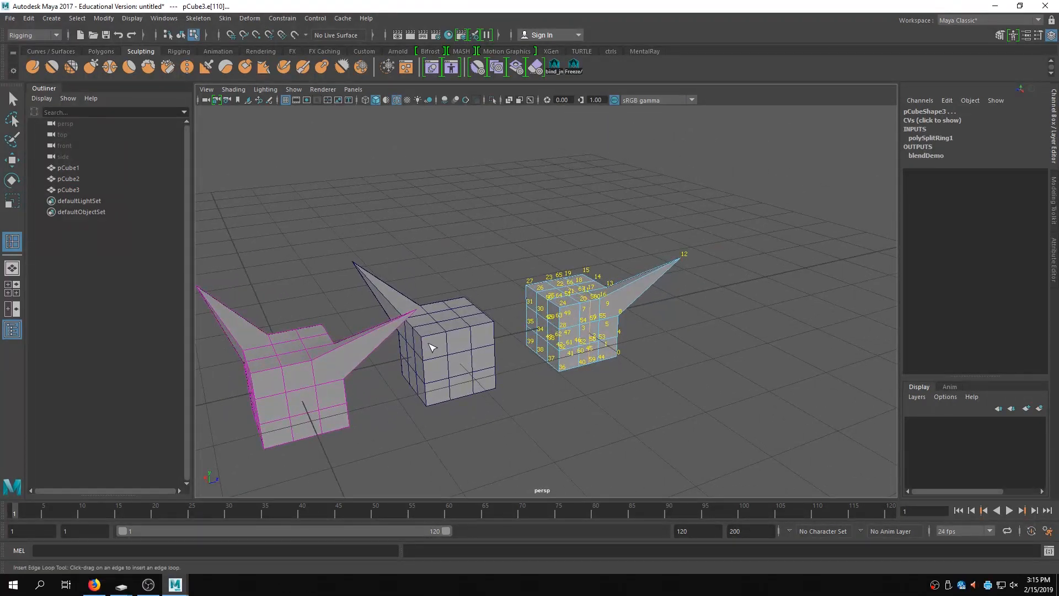
{"action": "right_click_drag", "start_coordinate": [516, 284], "coordinate": [473, 265]}
{"action": "left_click_drag", "start_coordinate": [543, 266], "coordinate": [649, 266], "text": "alt"}
{"action": "right_click_drag", "start_coordinate": [649, 266], "coordinate": [650, 297]}
{"action": "left_click_drag", "start_coordinate": [662, 287], "coordinate": [596, 364], "text": "alt"}
{"action": "left_click", "coordinate": [616, 347]}
{"action": "right_click_drag", "start_coordinate": [618, 347], "coordinate": [607, 340]}
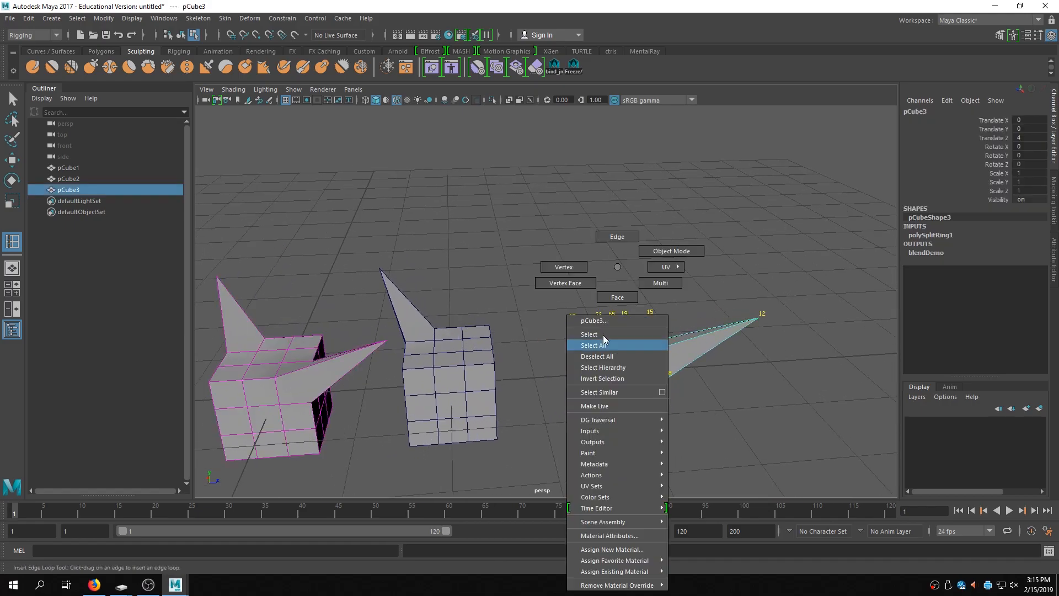
{"action": "right_click_drag", "start_coordinate": [628, 290], "coordinate": [629, 290]}
{"action": "left_click", "coordinate": [618, 348]}
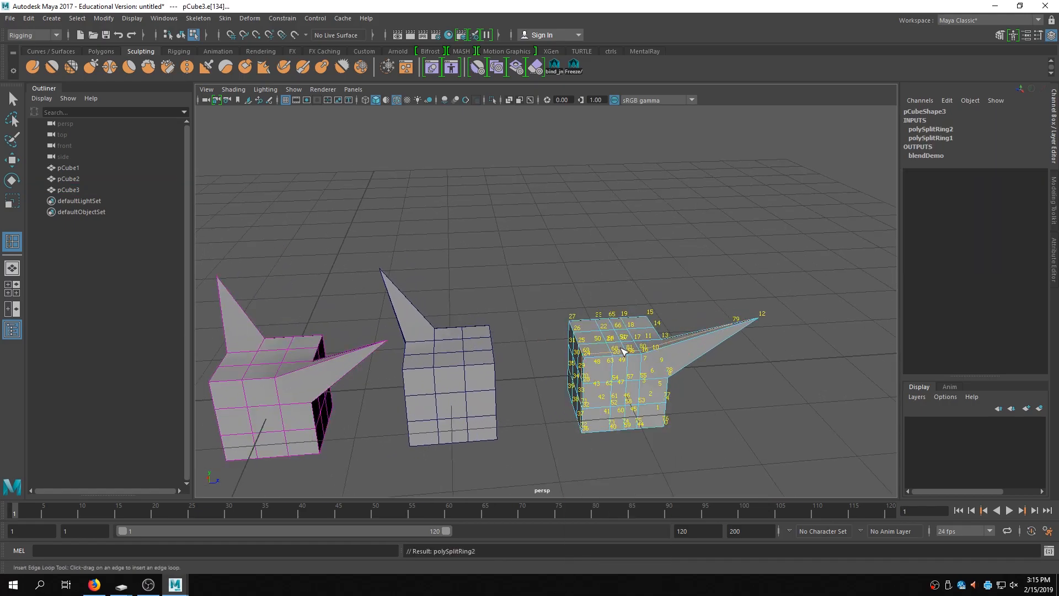
{"action": "key", "text": "ctrl+z"}
- Select a top face of pCube3, move it upward, then undo the move and selections
{"action": "key", "text": "q"}
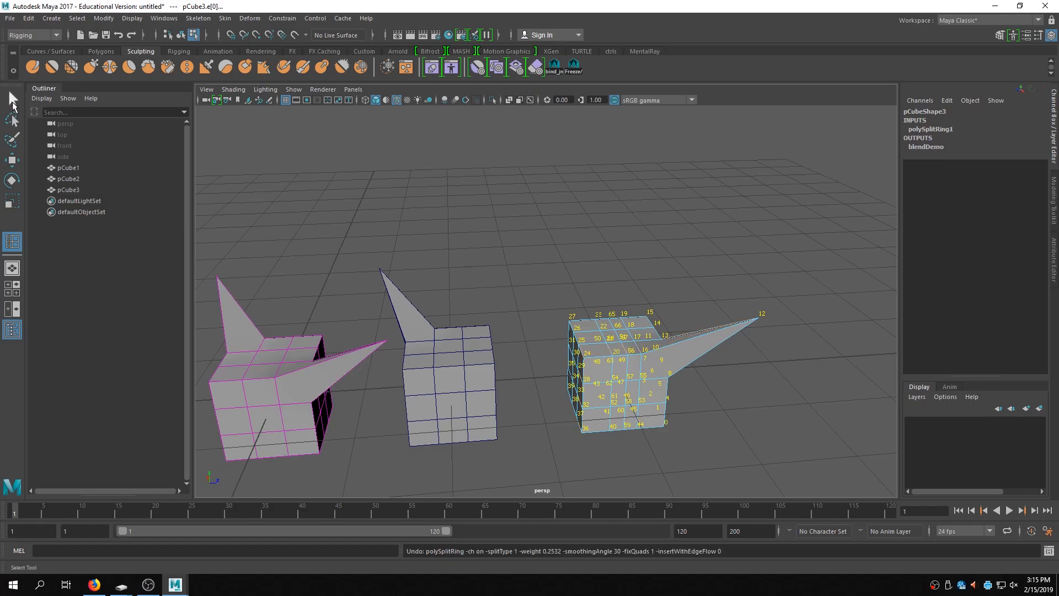
{"action": "left_click", "coordinate": [631, 349]}
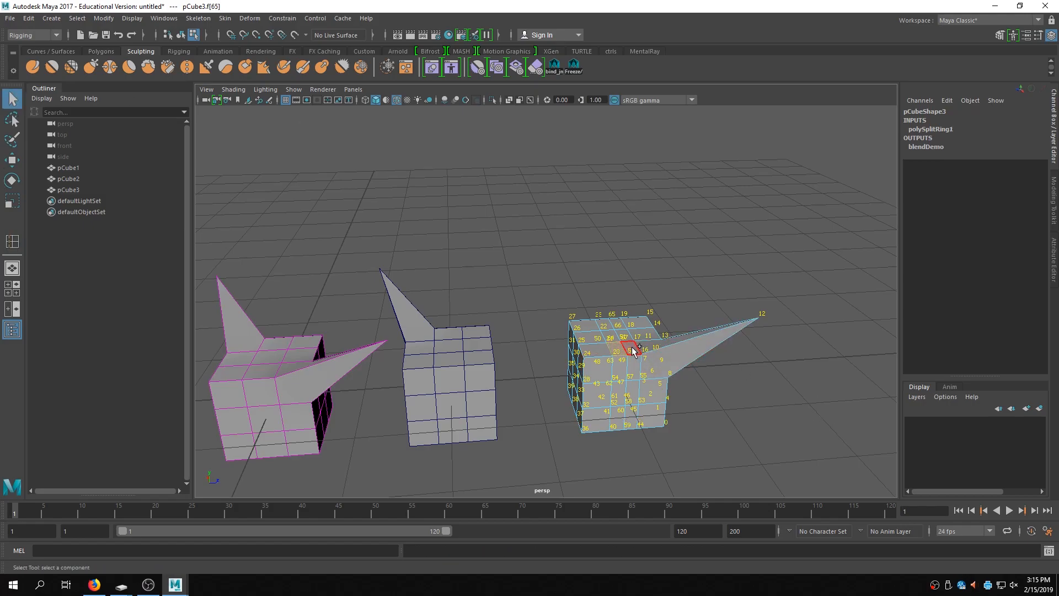
{"action": "key", "text": "w"}
{"action": "left_click_drag", "start_coordinate": [626, 300], "coordinate": [629, 342]}
{"action": "middle_click_drag", "start_coordinate": [629, 342], "coordinate": [721, 307], "text": "alt"}
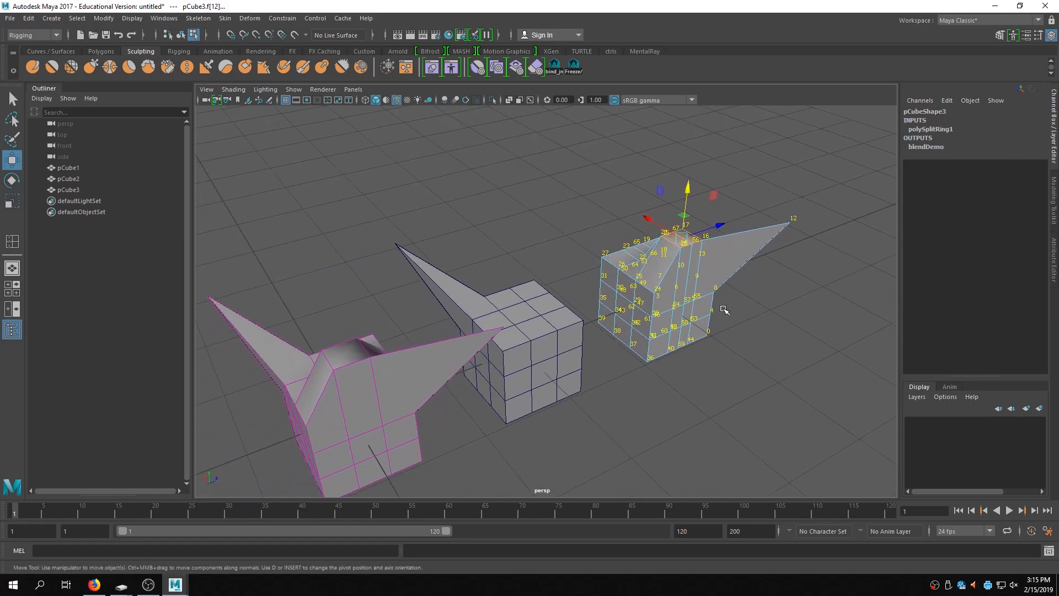
{"action": "left_click", "coordinate": [714, 222]}
{"action": "left_click", "coordinate": [689, 236]}
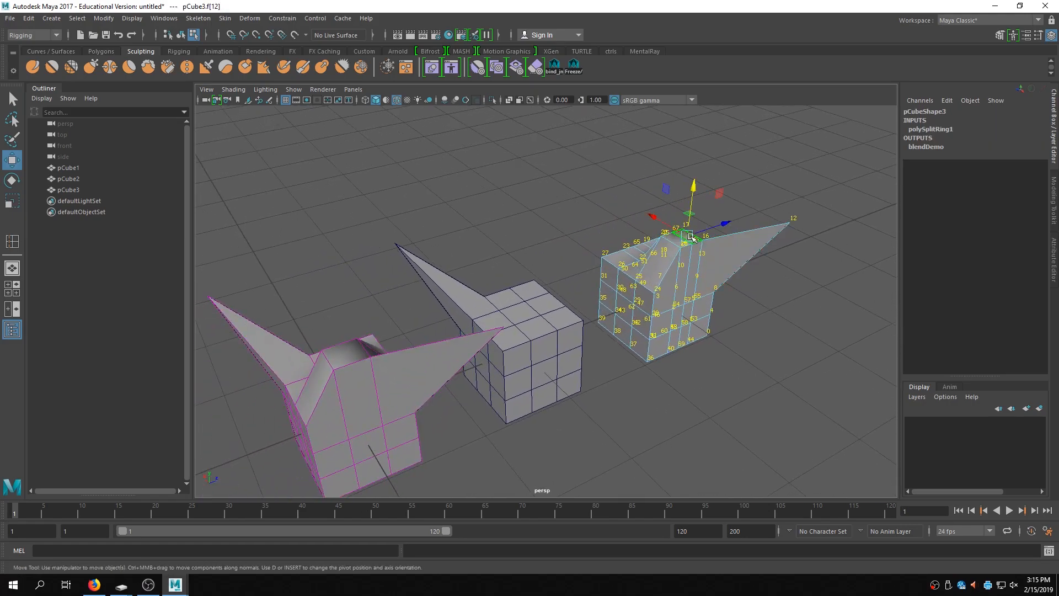
{"action": "left_click_drag", "start_coordinate": [693, 214], "coordinate": [693, 178]}
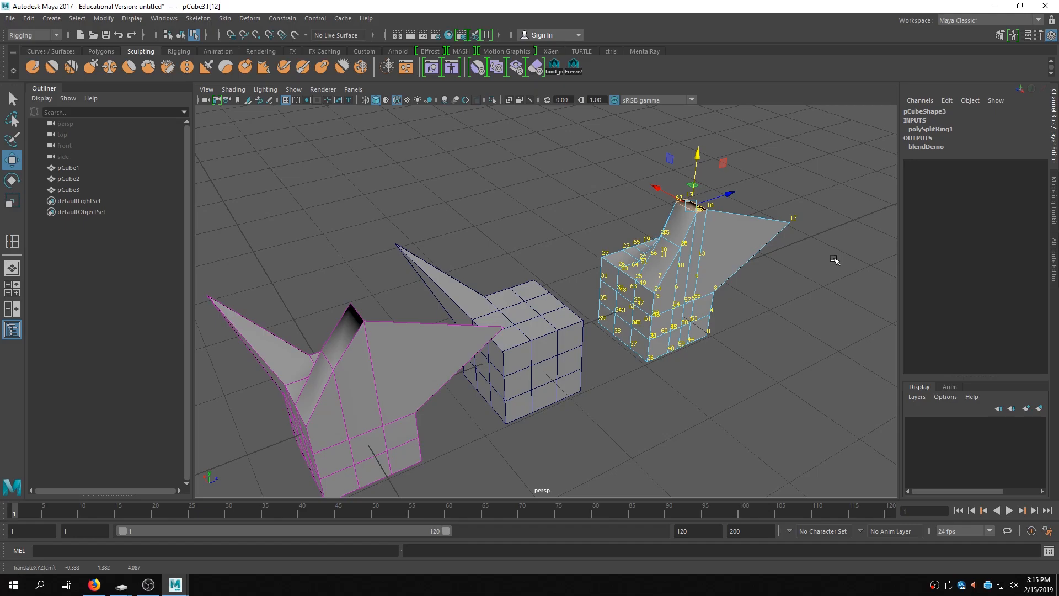
{"action": "key", "text": "ctrl+z"}
{"action": "key", "text": "ctrl+z"}
{"action": "key", "text": "ctrl+z"}
{"action": "key", "text": "ctrl+z"}
{"action": "key", "text": "ctrl+z"}
{"action": "key", "text": "ctrl+z"}
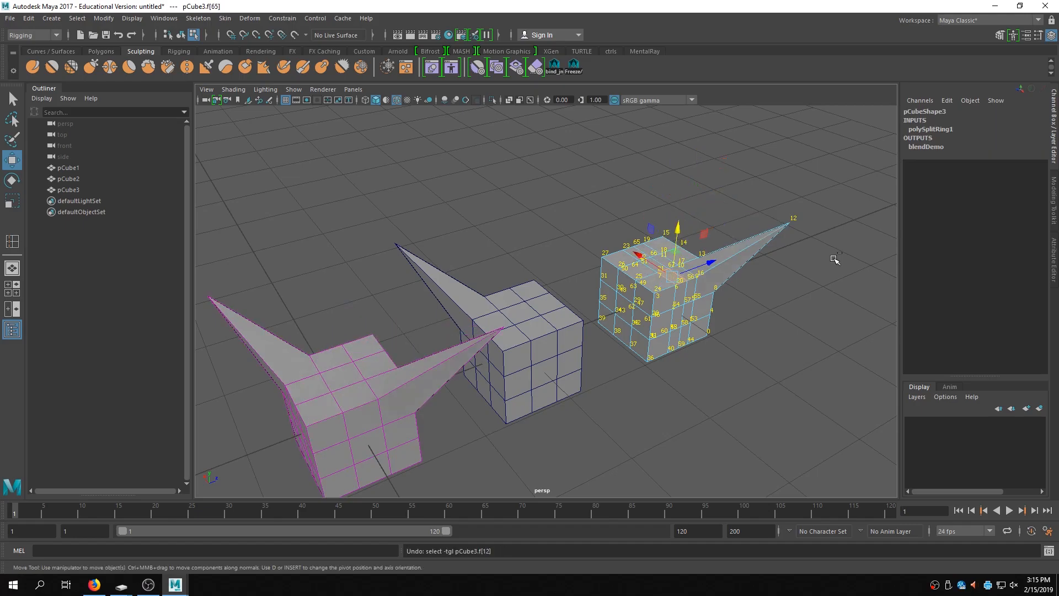
{"action": "key", "text": "ctrl+z"}
{"action": "key", "text": "ctrl+z"}
{"action": "key", "text": "ctrl+z"}
{"action": "key", "text": "ctrl+z"}
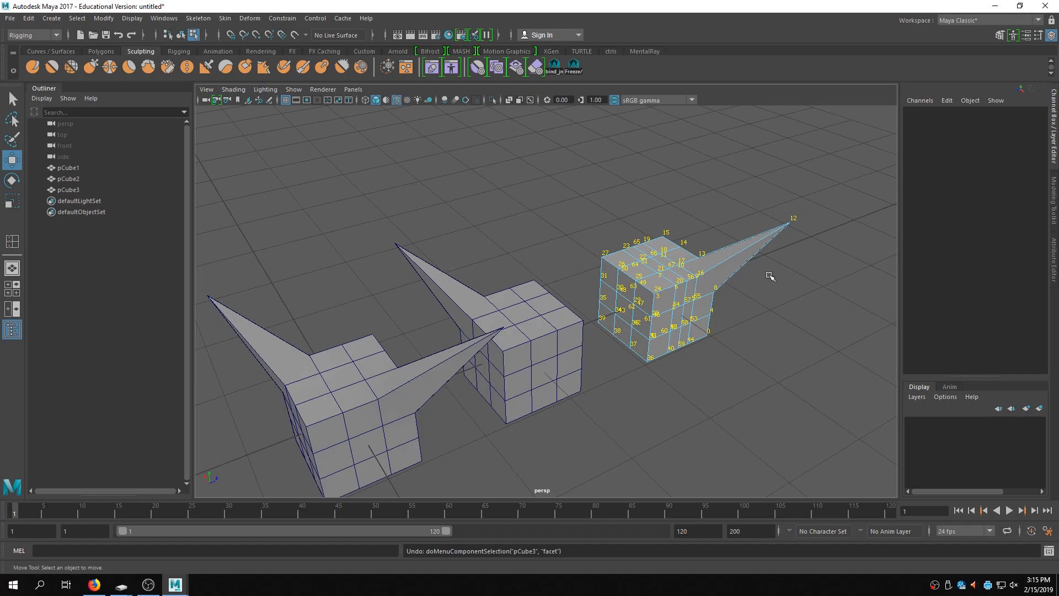
- Move pCube3 to about X -0.57, Y 0.56, Z 5.25 and freeze its transformations
{"action": "left_click_drag", "start_coordinate": [707, 351], "coordinate": [746, 306], "text": "alt"}
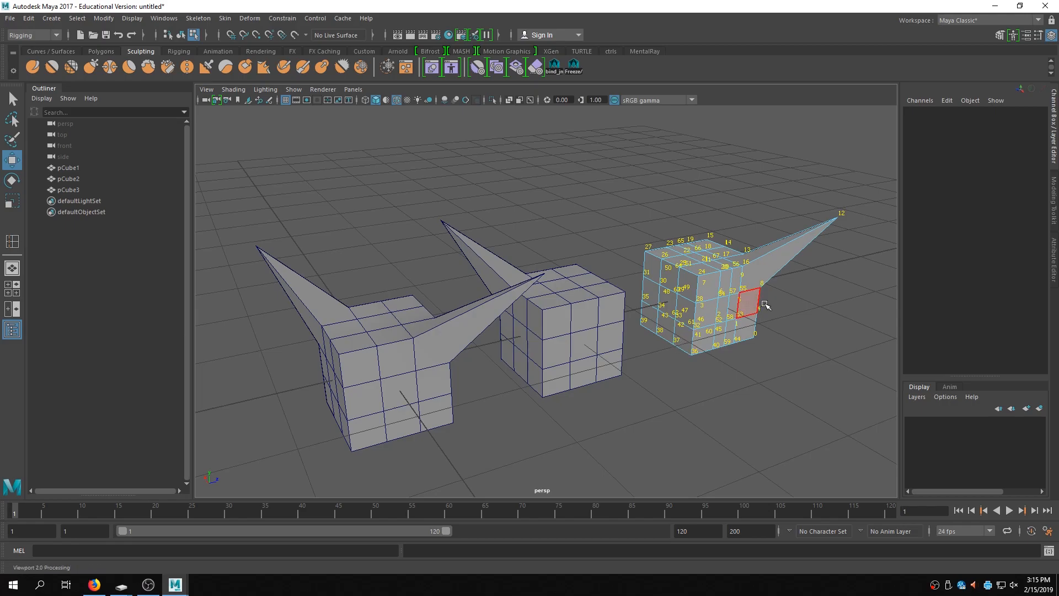
{"action": "right_click_drag", "start_coordinate": [860, 220], "coordinate": [906, 204]}
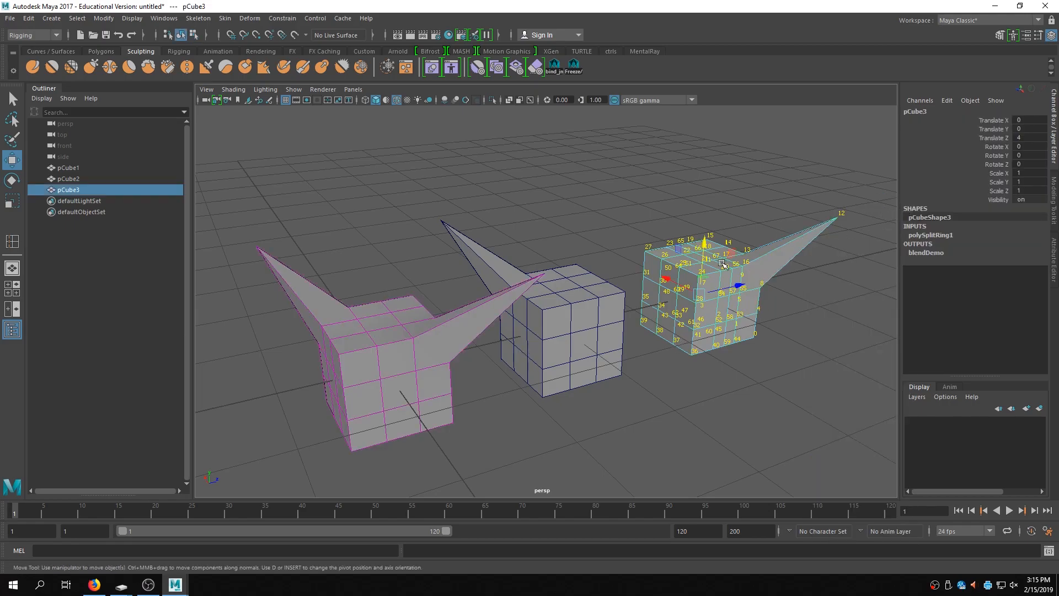
{"action": "left_click_drag", "start_coordinate": [701, 296], "coordinate": [845, 389]}
{"action": "middle_click_drag", "start_coordinate": [845, 389], "coordinate": [816, 386], "text": "alt"}
{"action": "right_click_drag", "start_coordinate": [816, 386], "coordinate": [667, 355], "text": "alt"}
{"action": "left_click_drag", "start_coordinate": [667, 354], "coordinate": [702, 354], "text": "alt"}
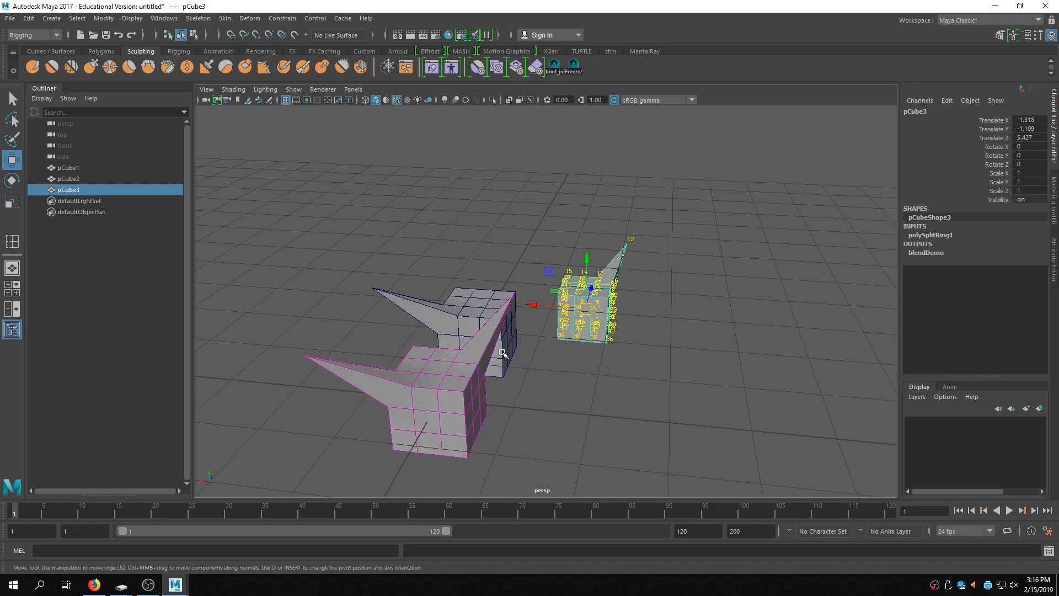
{"action": "left_click_drag", "start_coordinate": [725, 372], "coordinate": [609, 351], "text": "alt"}
{"action": "left_click_drag", "start_coordinate": [737, 374], "coordinate": [712, 278]}
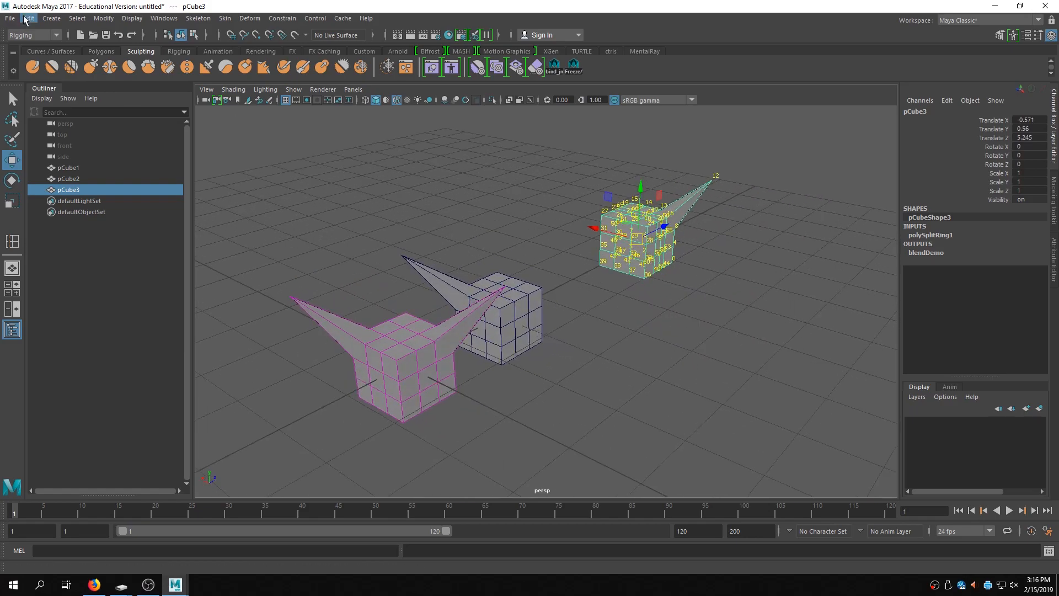
{"action": "left_click", "coordinate": [97, 20]}
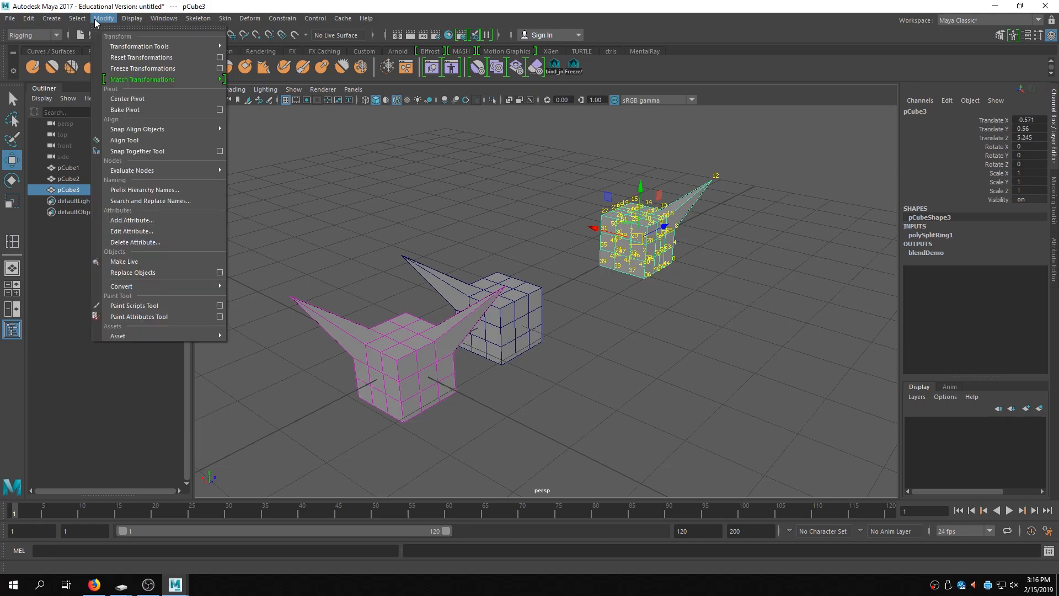
{"action": "left_click", "coordinate": [142, 68]}
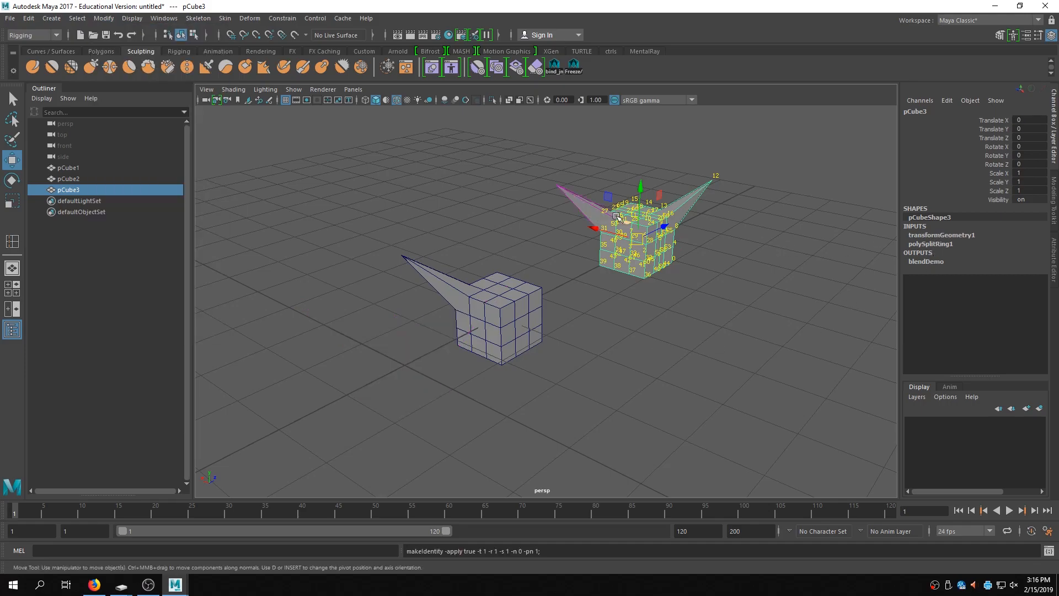
- Select the original cube and set the pCube3 weight on blendDemo to 0
{"action": "left_click", "coordinate": [86, 168]}
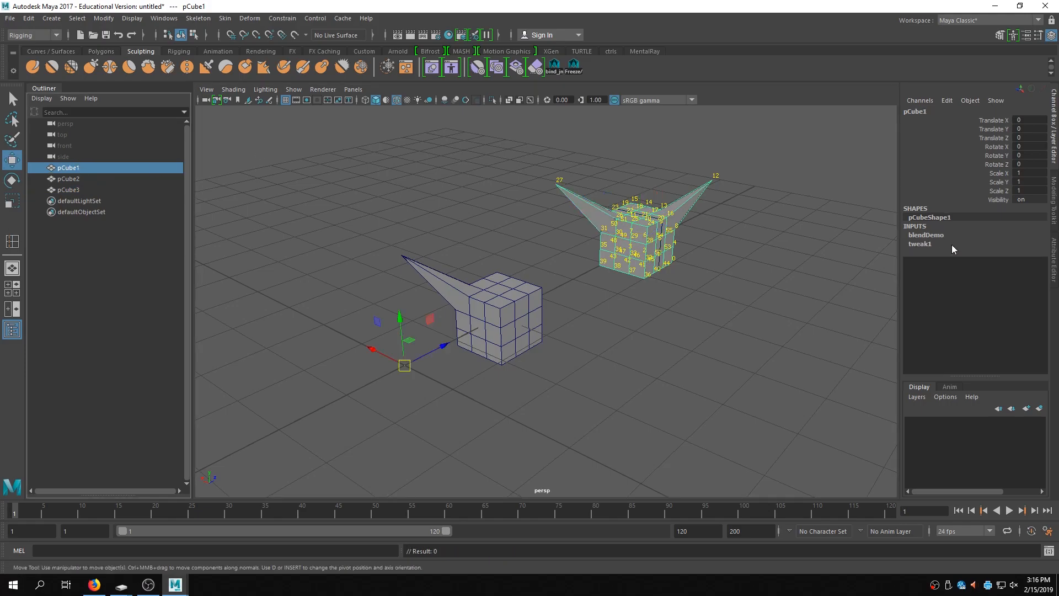
{"action": "left_click", "coordinate": [920, 234]}
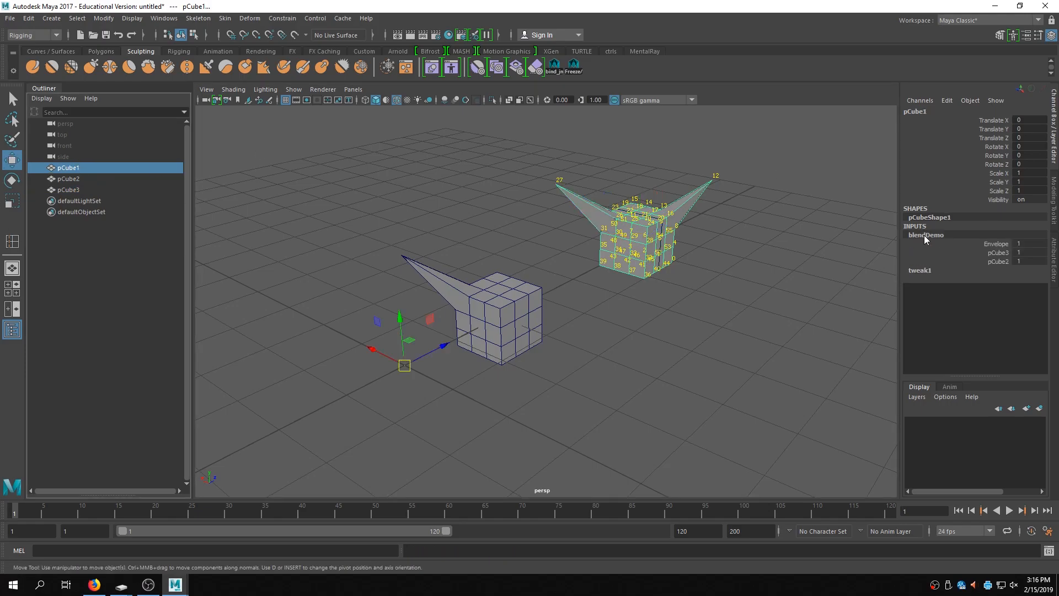
{"action": "left_click", "coordinate": [998, 252]}
{"action": "middle_click_drag", "start_coordinate": [807, 310], "coordinate": [702, 327]}
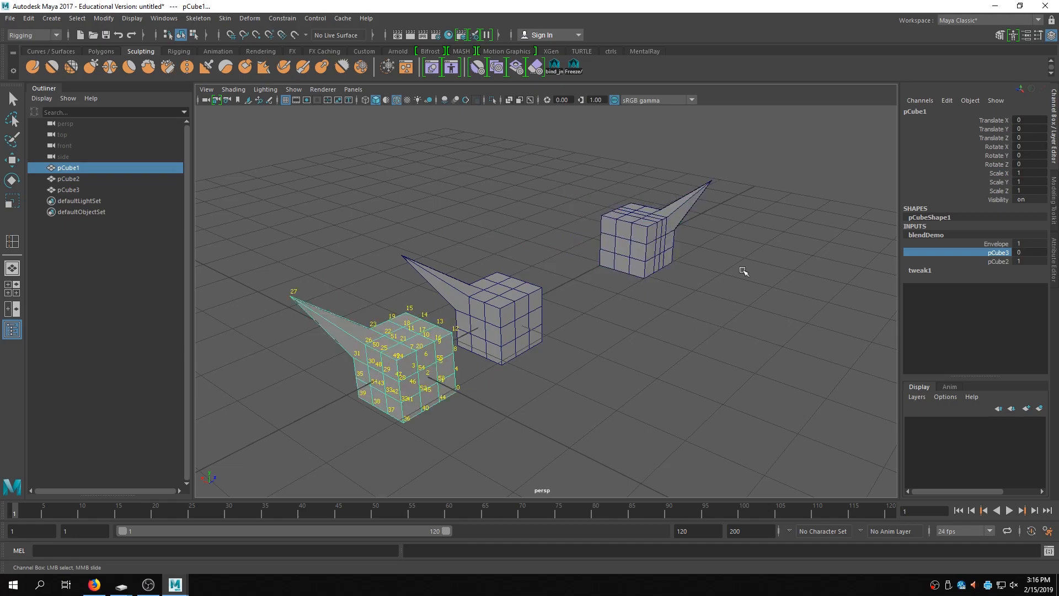
- Undo the last six actions on the cubes
{"action": "key", "text": "ctrl+z"}
{"action": "key", "text": "ctrl+z"}
{"action": "key", "text": "ctrl+z"}
{"action": "key", "text": "ctrl+z"}
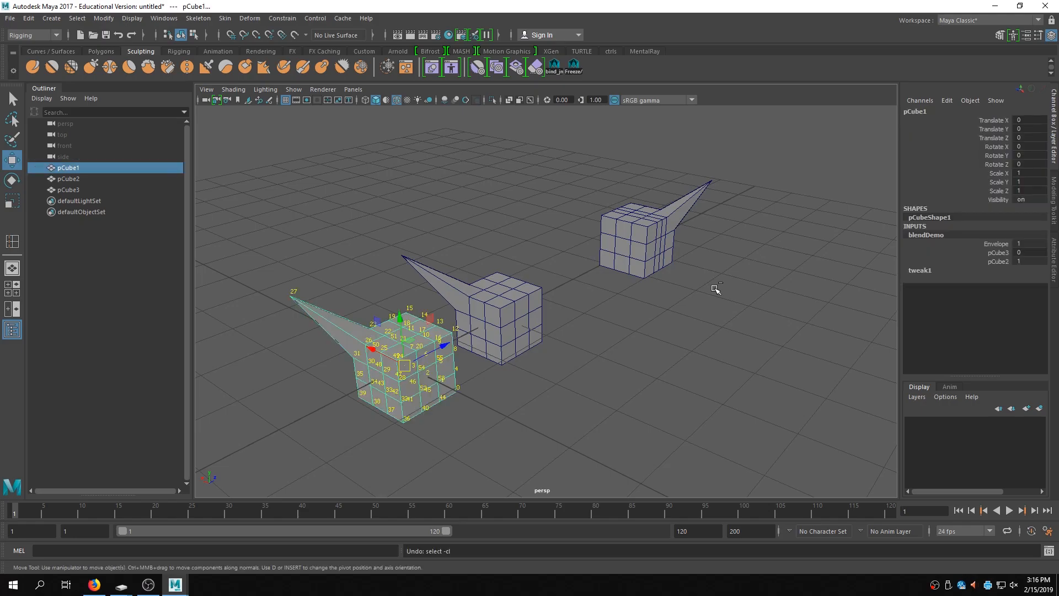
{"action": "key", "text": "ctrl+z"}
{"action": "key", "text": "ctrl+z"}
{"action": "key", "text": "ctrl+z"}
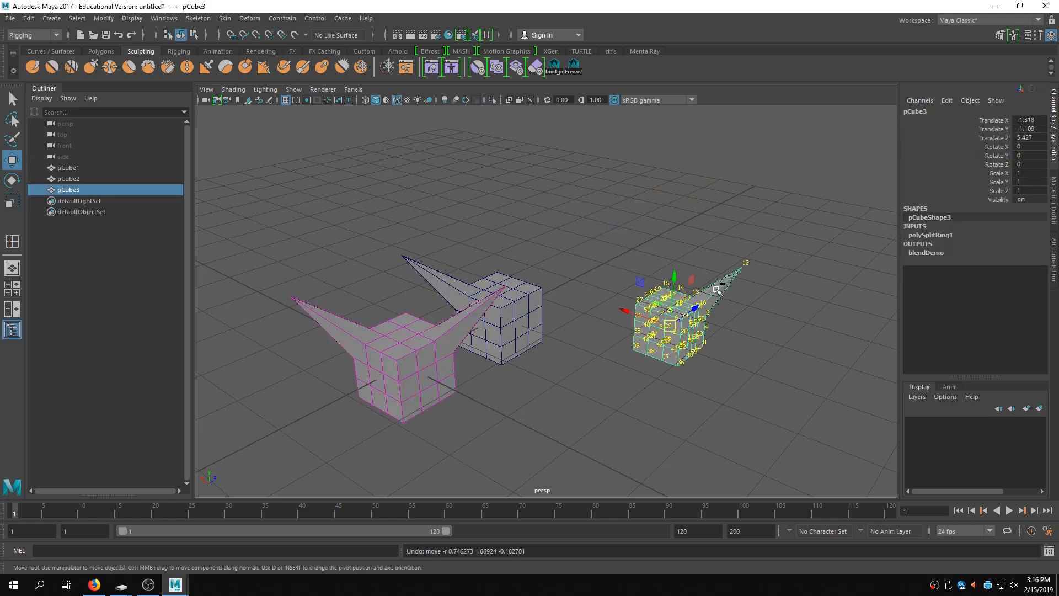
- Select pCube2 and pCube3 together and lock all their transform channels
{"action": "left_click", "coordinate": [710, 313]}
{"action": "left_click_drag", "start_coordinate": [702, 324], "coordinate": [655, 328], "text": "alt"}
{"action": "scroll", "coordinate": [656, 330], "scroll_direction": "up", "scroll_amount": 3}
{"action": "left_click", "coordinate": [522, 338]}
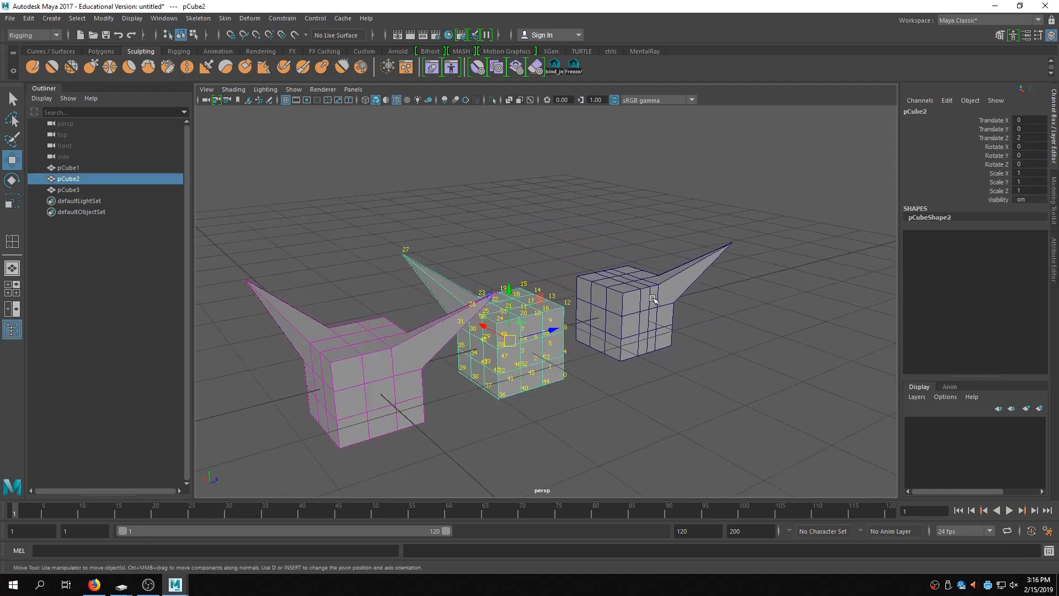
{"action": "left_click", "coordinate": [652, 298], "text": "shift"}
{"action": "left_click", "coordinate": [996, 199], "text": "shift"}
{"action": "right_click", "coordinate": [996, 199]}
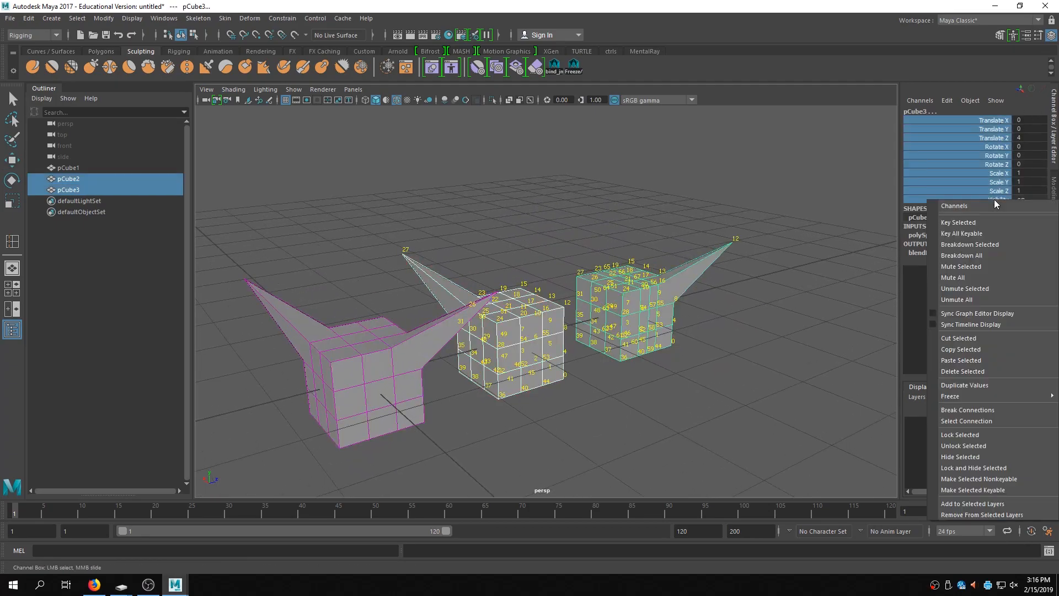
{"action": "left_click", "coordinate": [984, 436]}
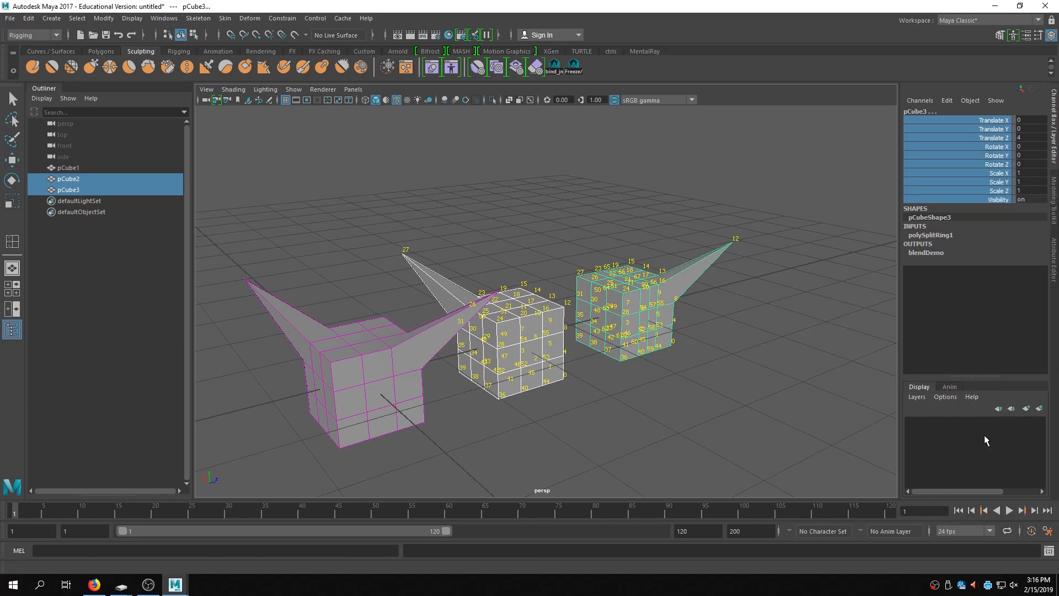
{"action": "left_click", "coordinate": [642, 426]}
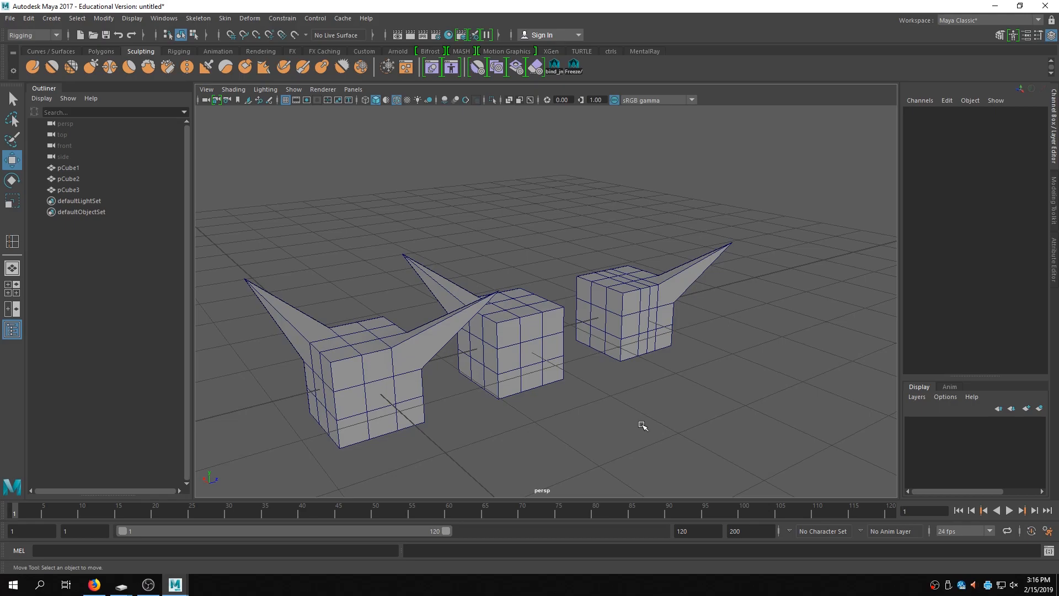
- Select pCube3, unlock all its transform channels, and freeze its transformations
{"action": "left_click", "coordinate": [496, 328]}
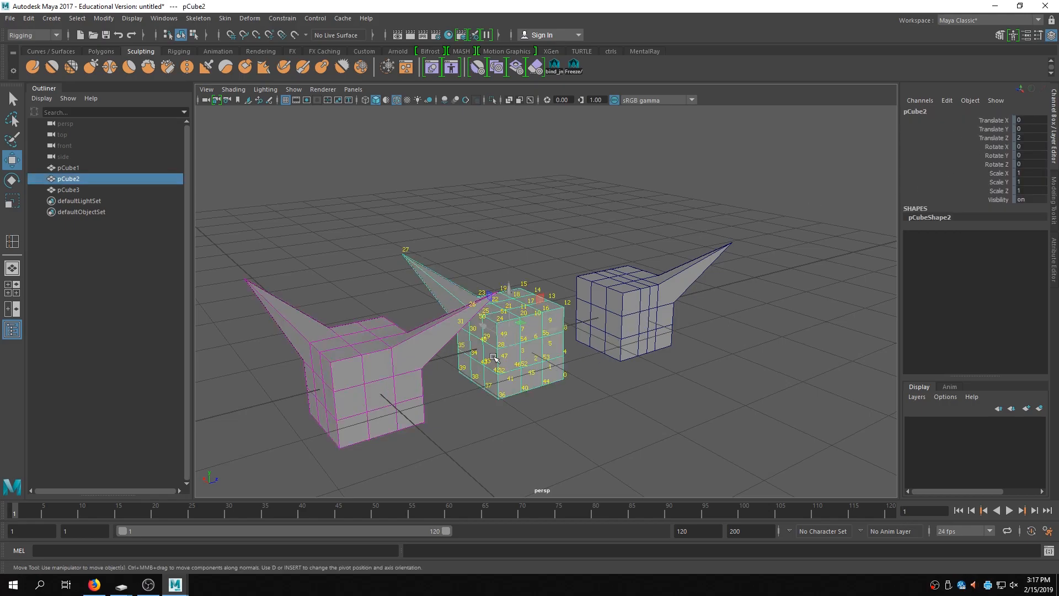
{"action": "left_click", "coordinate": [638, 322]}
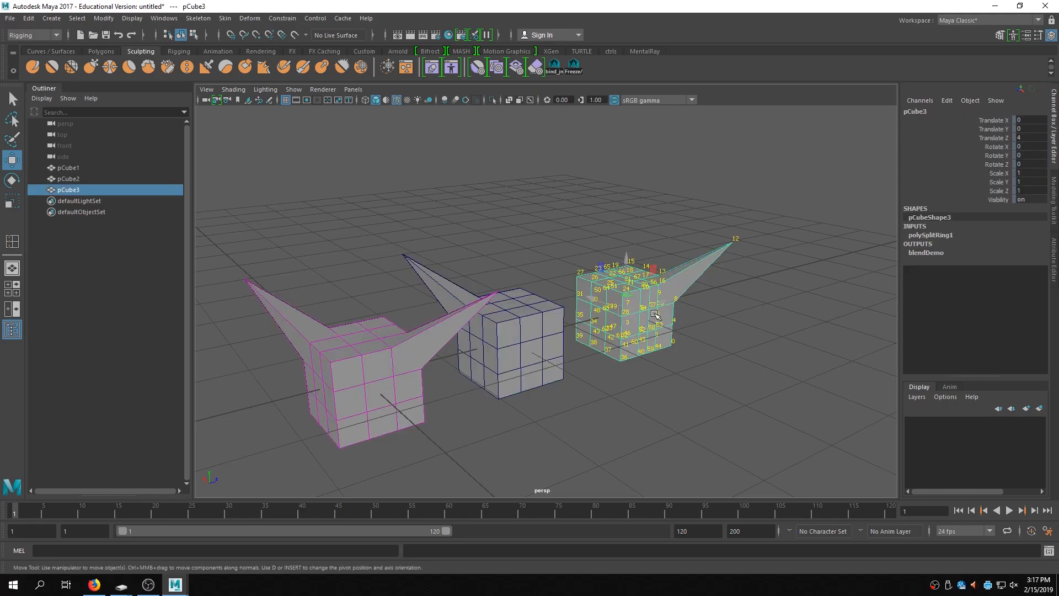
{"action": "left_click_drag", "start_coordinate": [991, 120], "coordinate": [996, 202]}
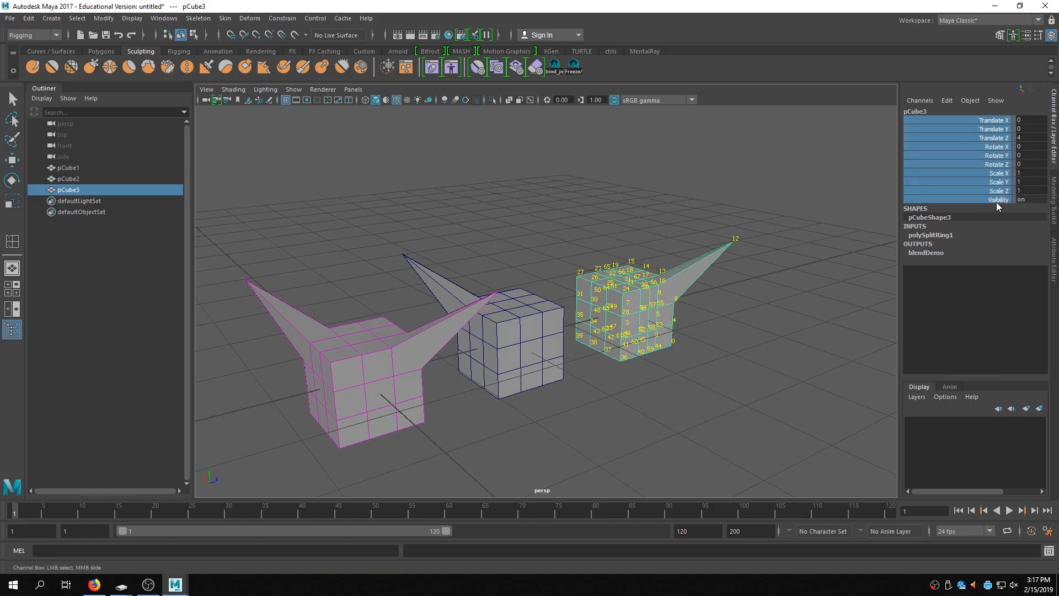
{"action": "right_click", "coordinate": [979, 184]}
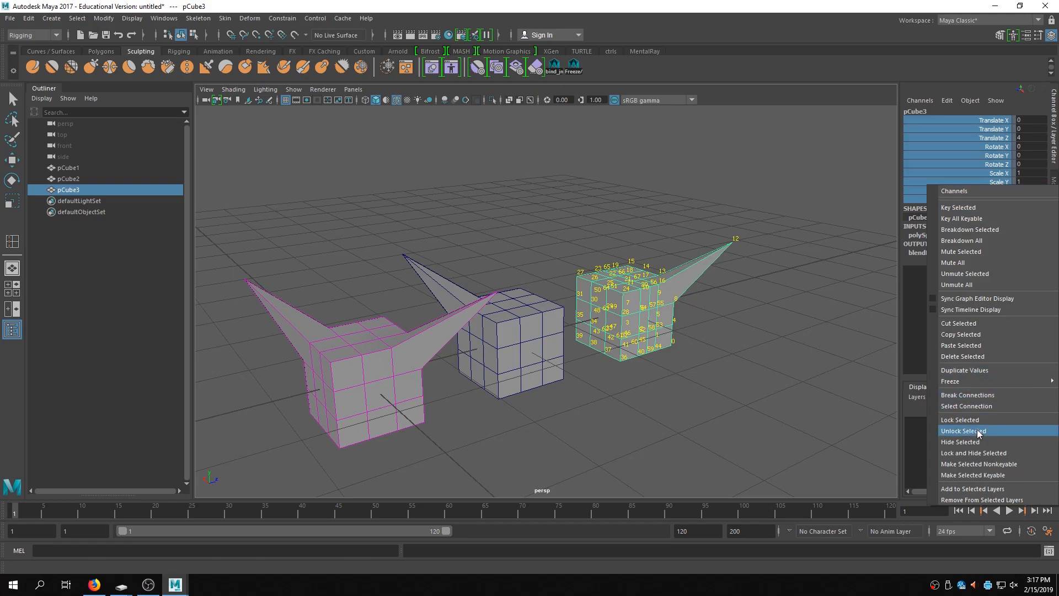
{"action": "left_click", "coordinate": [971, 431]}
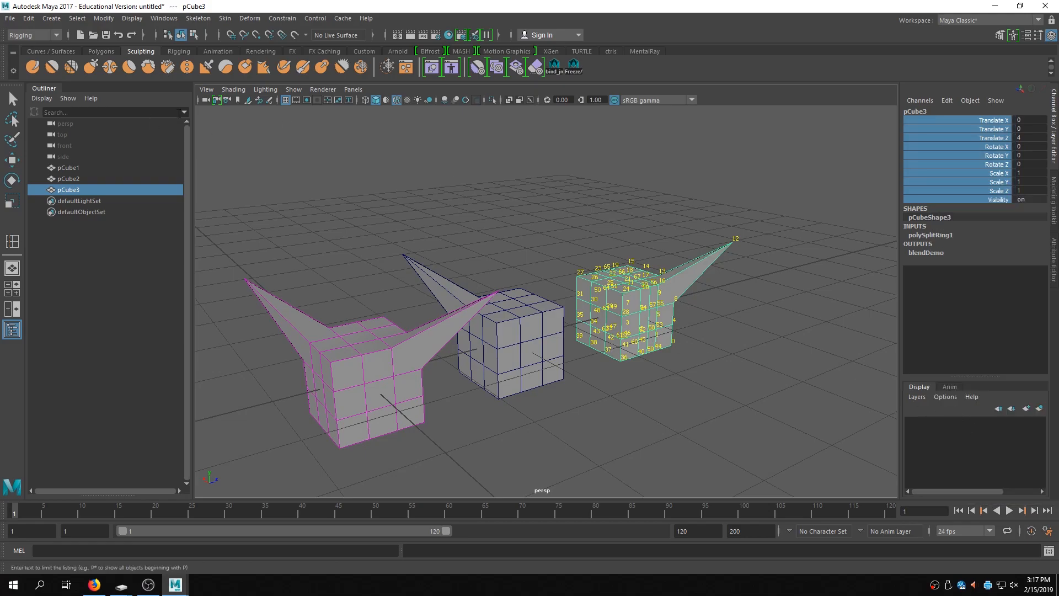
{"action": "left_click", "coordinate": [132, 18]}
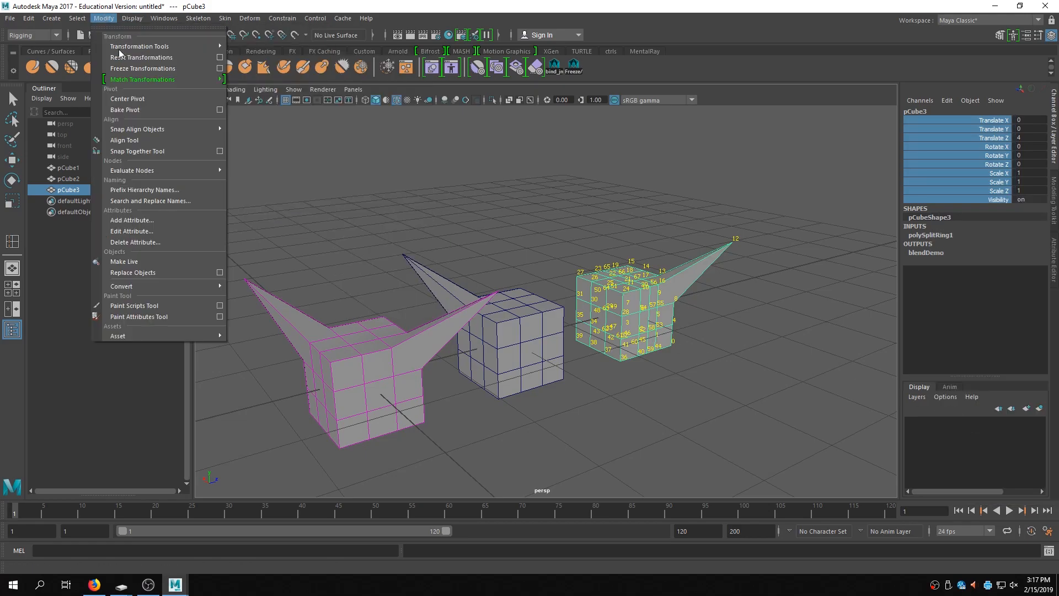
{"action": "left_click", "coordinate": [131, 64]}
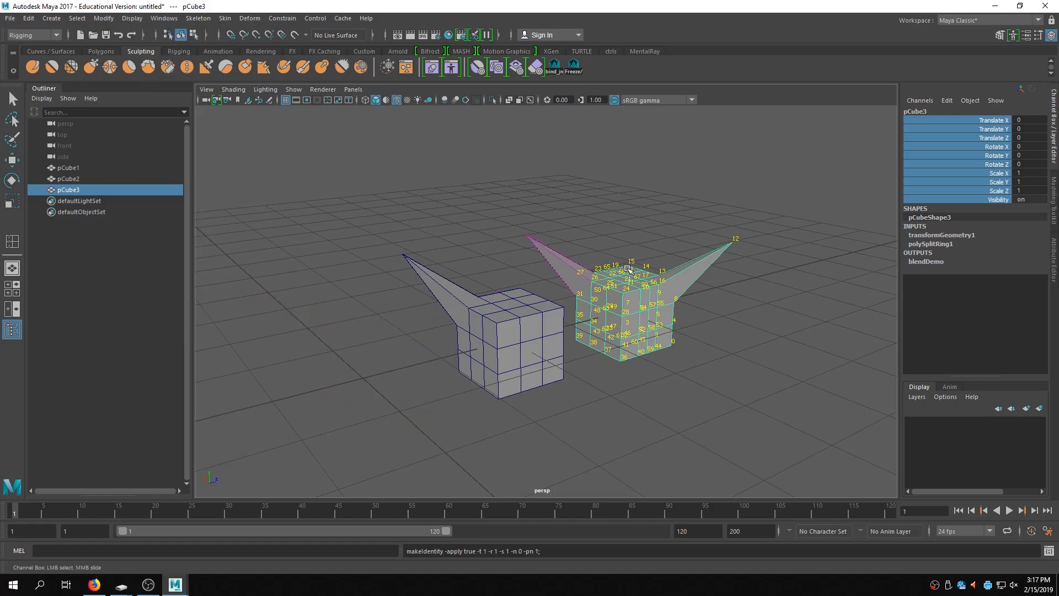
- Select pCube1 and slide the pCube3 weight on blendDemo down to 0
{"action": "left_click", "coordinate": [72, 168]}
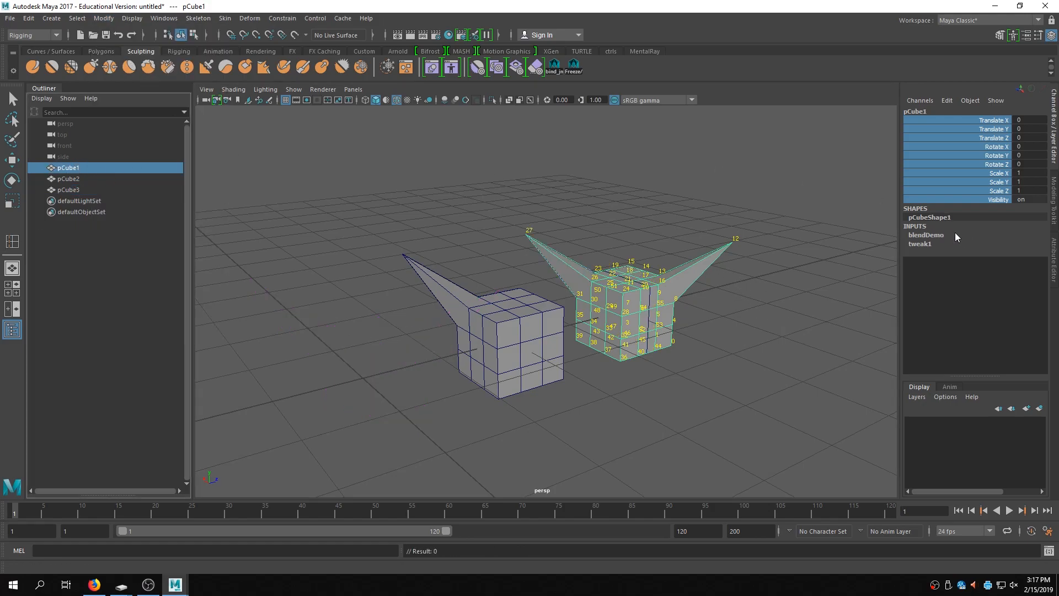
{"action": "left_click", "coordinate": [933, 235]}
{"action": "key", "text": "w"}
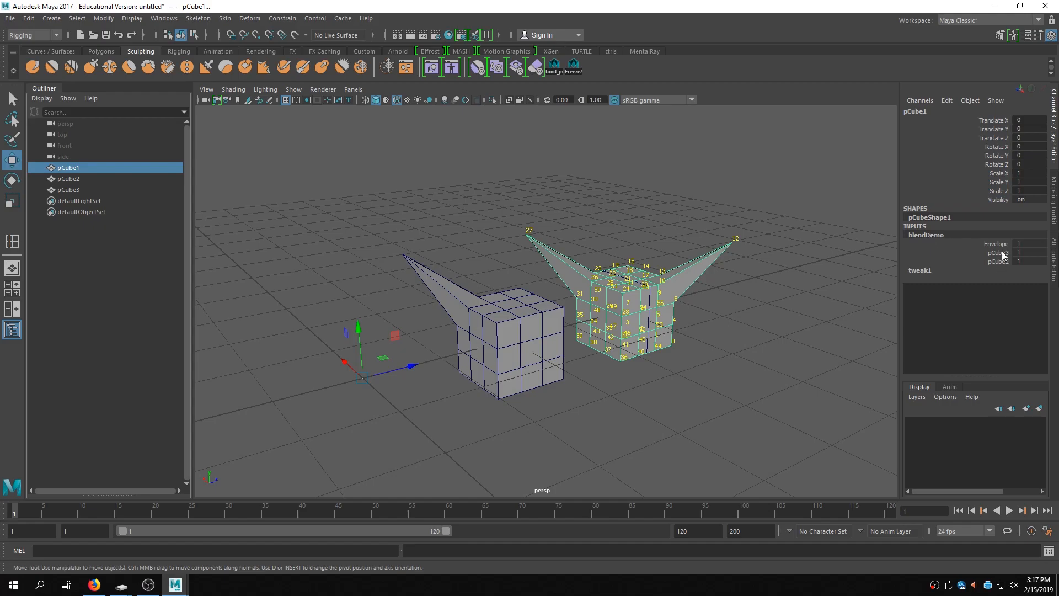
{"action": "left_click", "coordinate": [1004, 253]}
{"action": "middle_click_drag", "start_coordinate": [642, 317], "coordinate": [547, 319]}
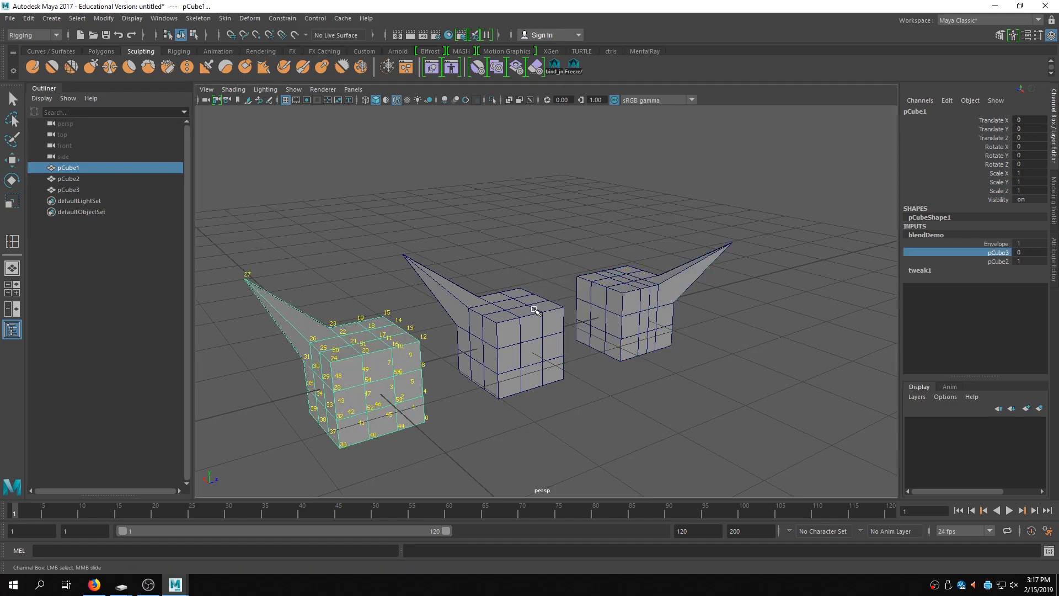
- Select pCube3, move it along Z, and set its Translate Z to 4
{"action": "left_click", "coordinate": [685, 350]}
{"action": "left_click", "coordinate": [631, 285]}
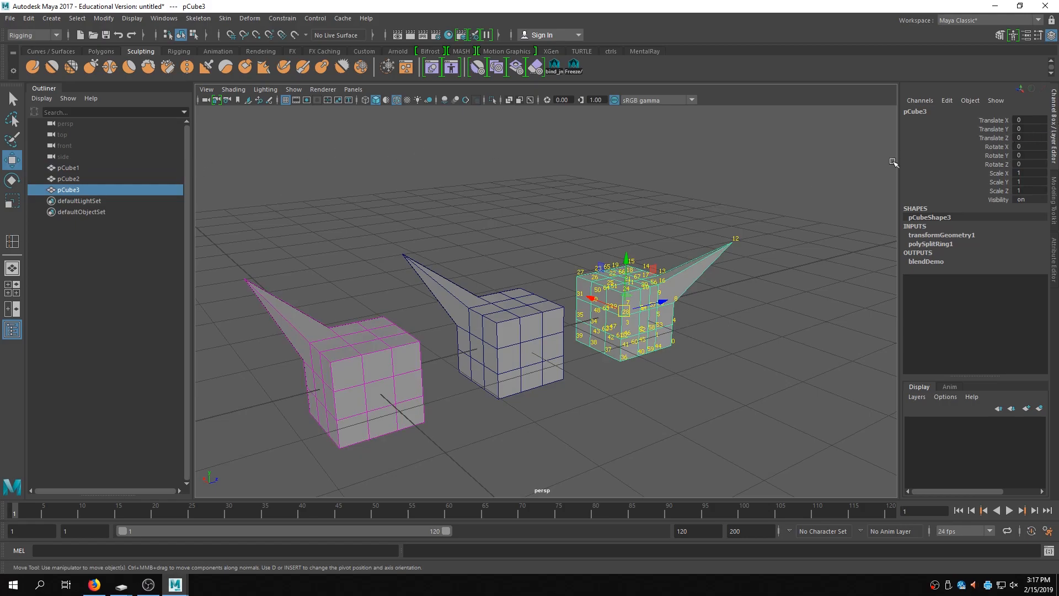
{"action": "left_click_drag", "start_coordinate": [662, 303], "coordinate": [798, 266]}
{"action": "left_click", "coordinate": [1031, 138]}
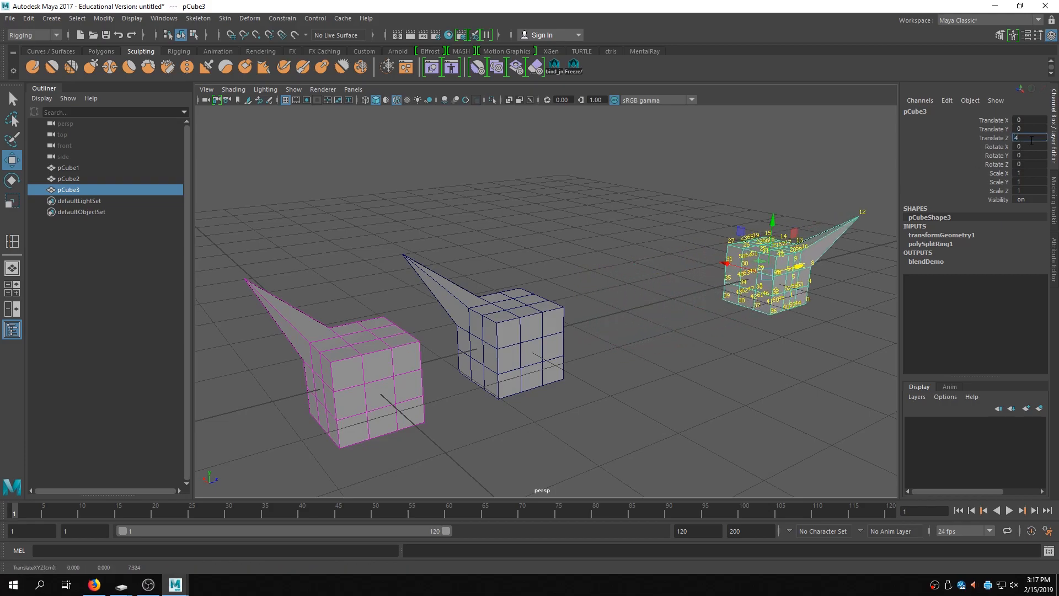
{"action": "key", "text": "Return"}
{"action": "left_click_drag", "start_coordinate": [769, 306], "coordinate": [709, 331], "text": "alt"}
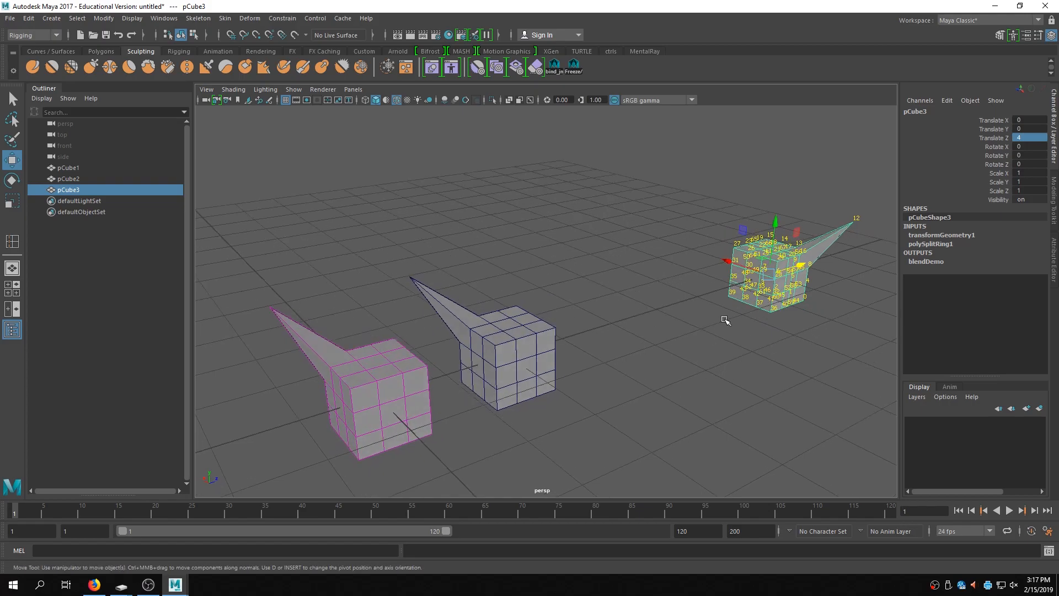
- Select pCube1 and test the pCube3 blend weight by sliding it to 1 and back to 0
{"action": "left_click", "coordinate": [388, 384]}
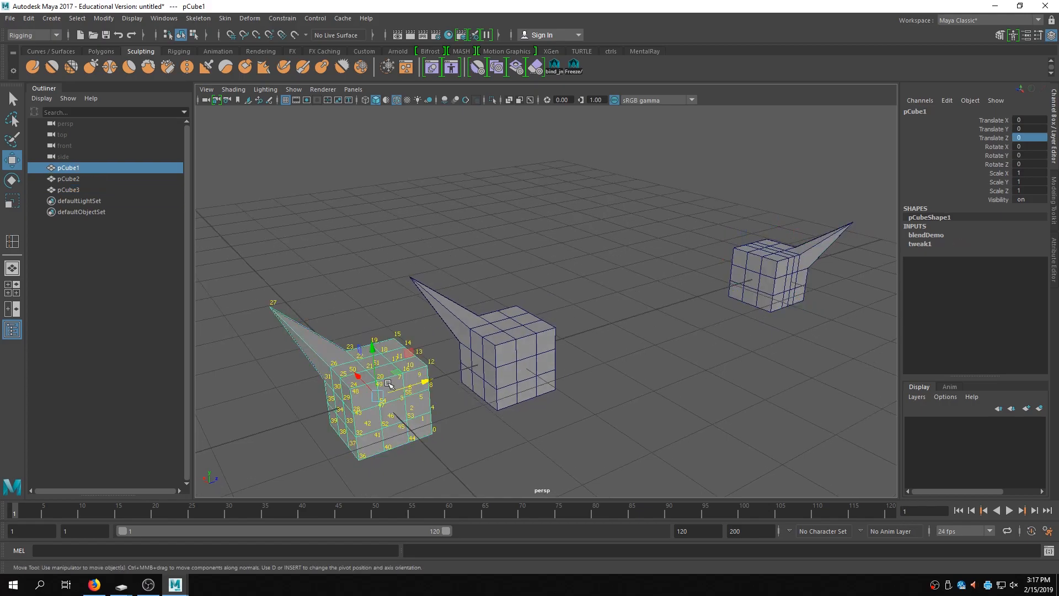
{"action": "left_click", "coordinate": [929, 235]}
{"action": "left_click", "coordinate": [999, 252]}
{"action": "middle_click_drag", "start_coordinate": [626, 317], "coordinate": [668, 324]}
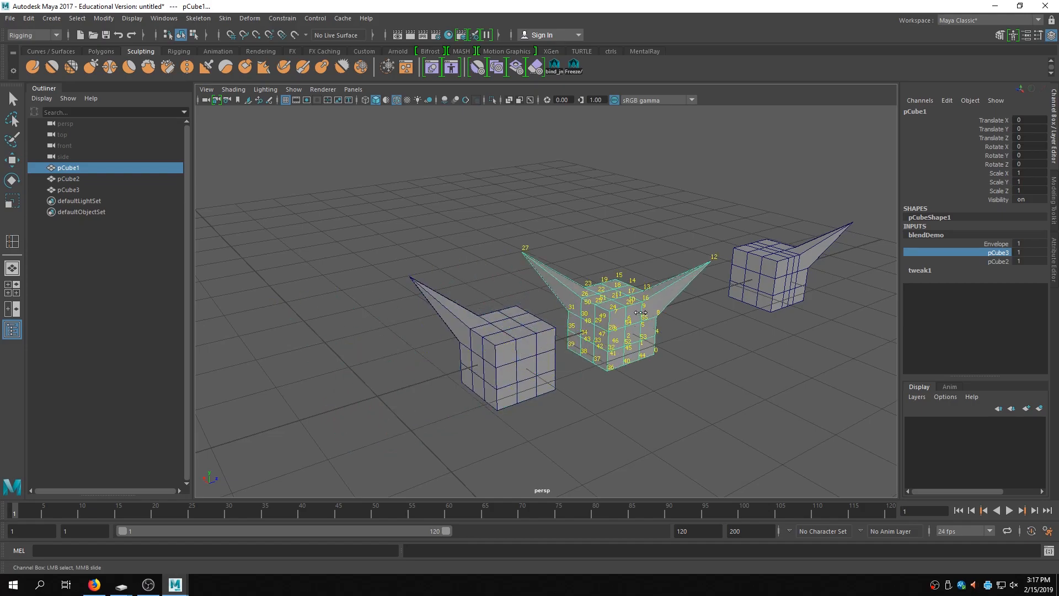
{"action": "middle_click_drag", "start_coordinate": [606, 324], "coordinate": [474, 344]}
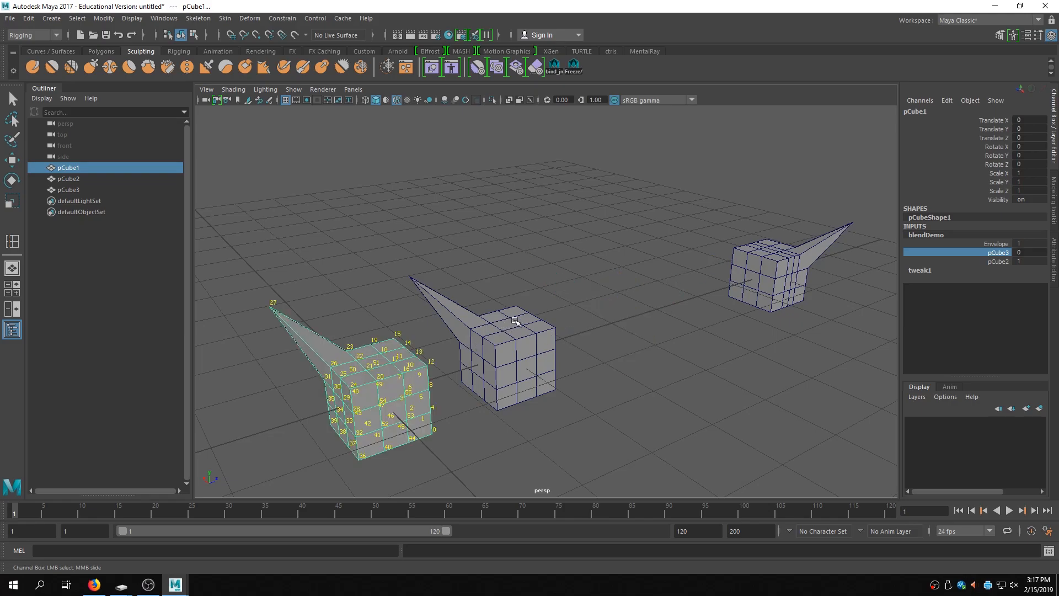
- Select all three cubes in the scene and delete them
{"action": "left_click_drag", "start_coordinate": [570, 327], "coordinate": [717, 299], "text": "alt"}
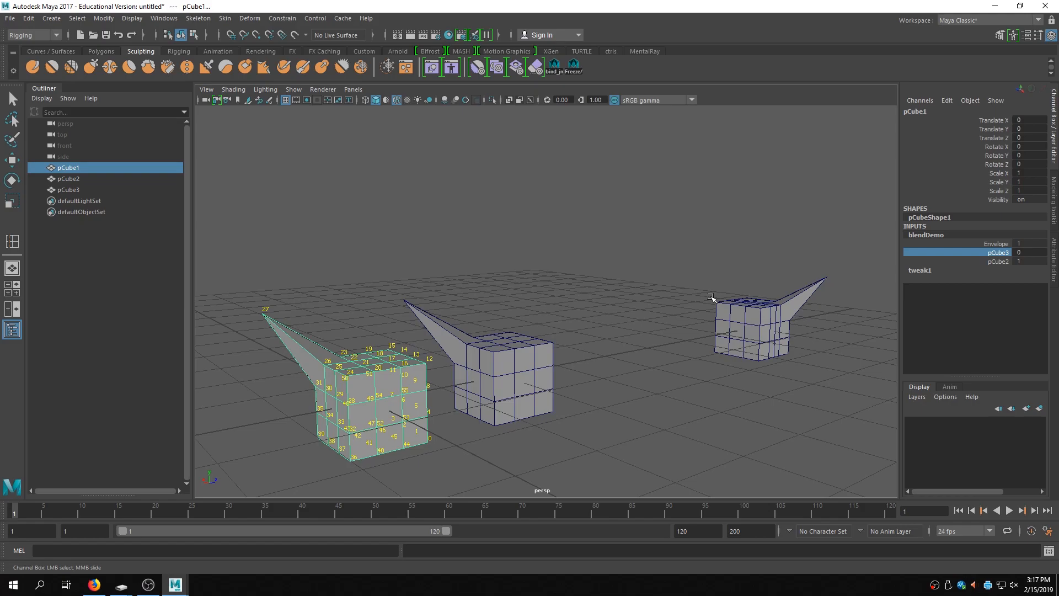
{"action": "right_click", "coordinate": [647, 273]}
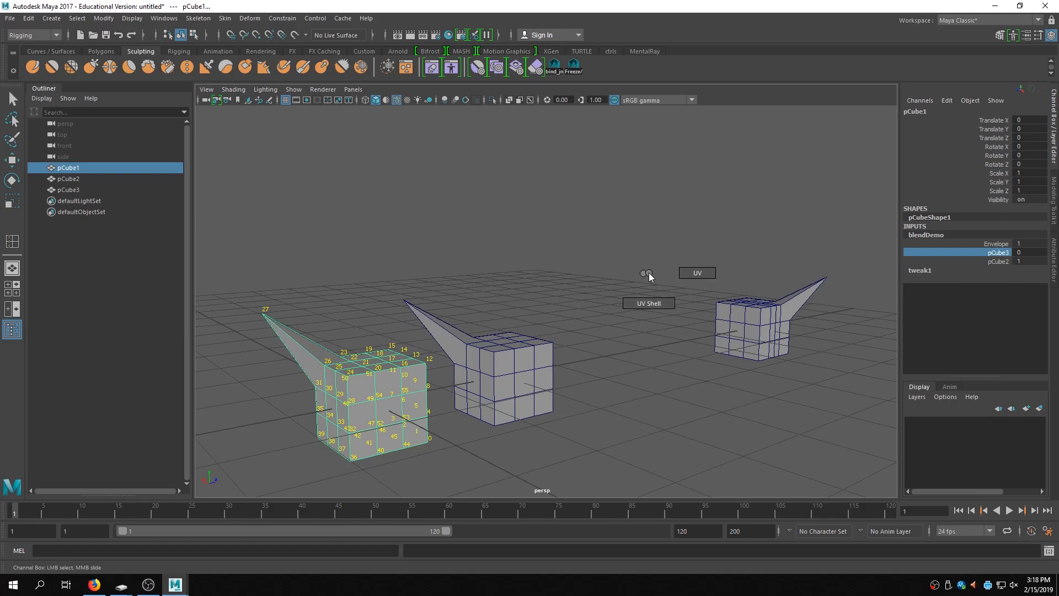
{"action": "right_click_drag", "start_coordinate": [423, 212], "coordinate": [461, 192]}
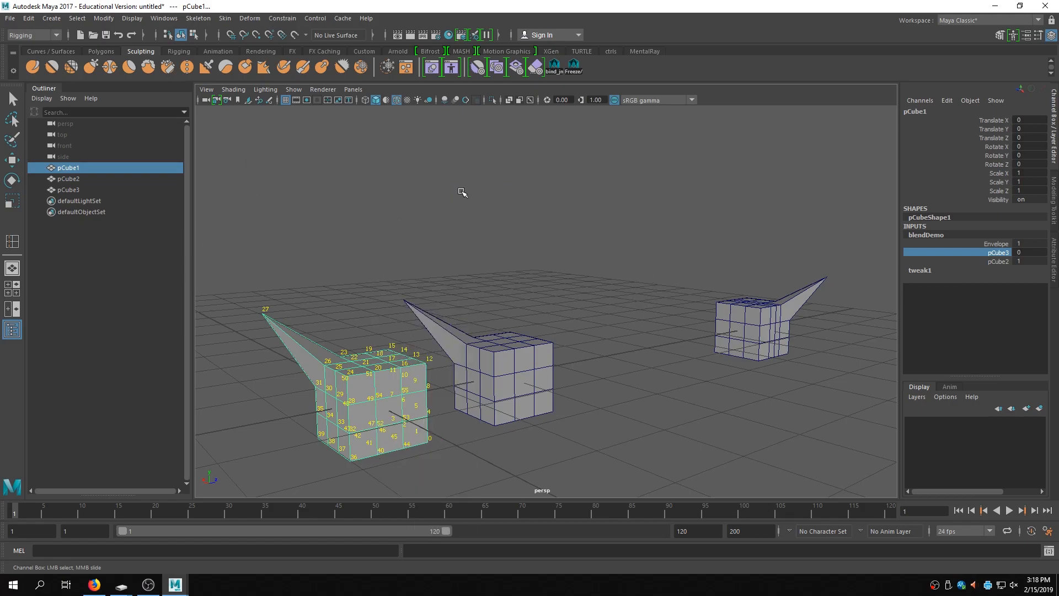
{"action": "left_click_drag", "start_coordinate": [255, 177], "coordinate": [877, 466]}
{"action": "key", "text": "w"}
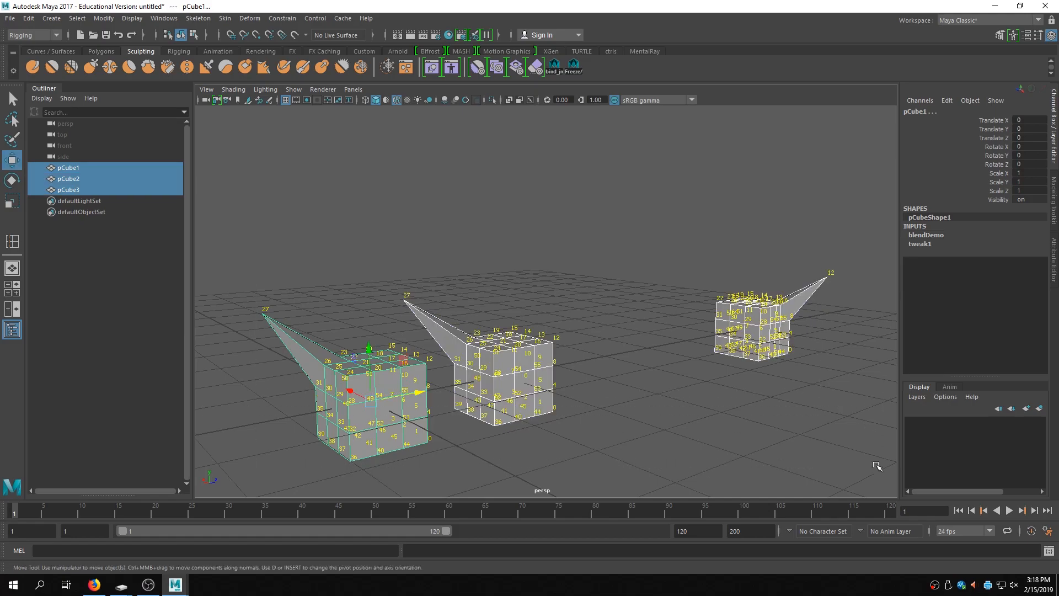
{"action": "key", "text": "Delete"}
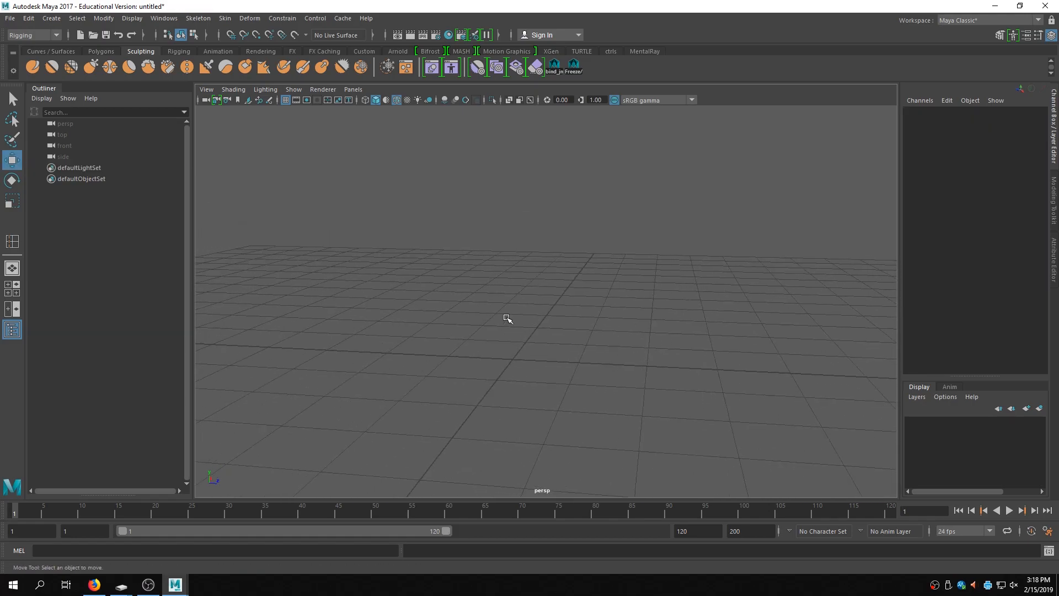
- Create a new polygon cube and set its width, height and depth subdivisions to 2
{"action": "key", "text": "space"}
{"action": "left_click_drag", "start_coordinate": [437, 277], "coordinate": [591, 338]}
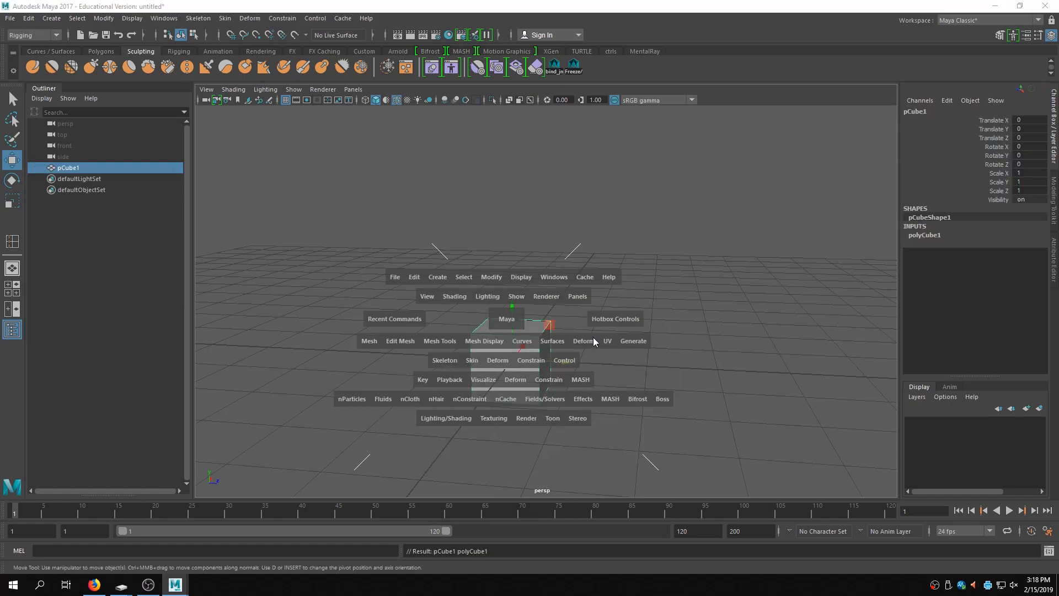
{"action": "left_click", "coordinate": [958, 238]}
{"action": "left_click", "coordinate": [1031, 271]}
{"action": "type", "text": "2"}
{"action": "left_click", "coordinate": [1032, 279]}
{"action": "type", "text": "2"}
{"action": "left_click", "coordinate": [1031, 287]}
{"action": "type", "text": "2"}
{"action": "key", "text": "Return"}
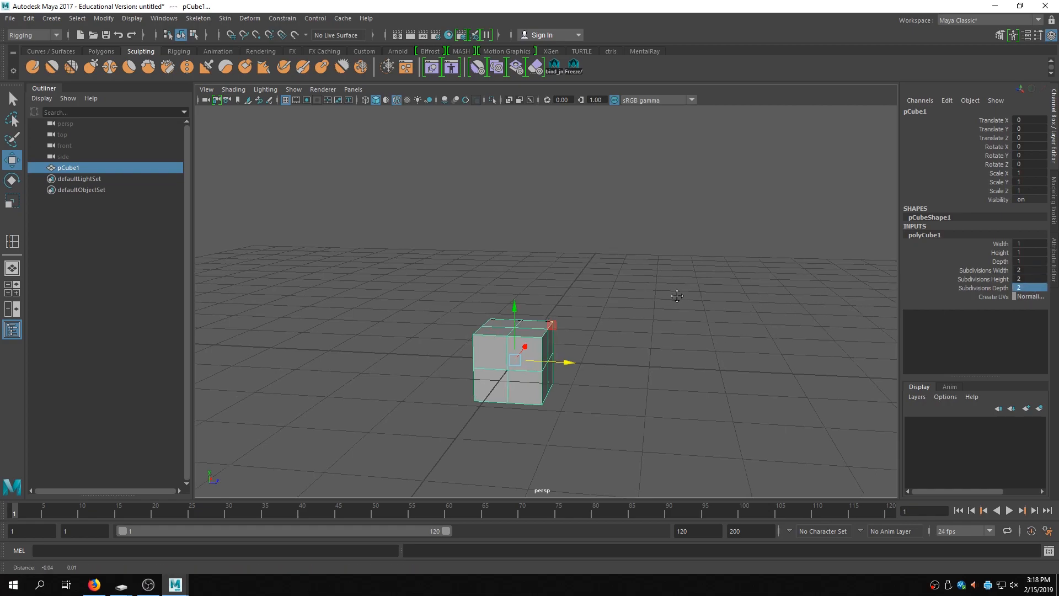
- Duplicate the cube and move the copy up to Translate Y 2
{"action": "left_click_drag", "start_coordinate": [674, 295], "coordinate": [710, 308], "text": "alt"}
{"action": "key", "text": "ctrl+d"}
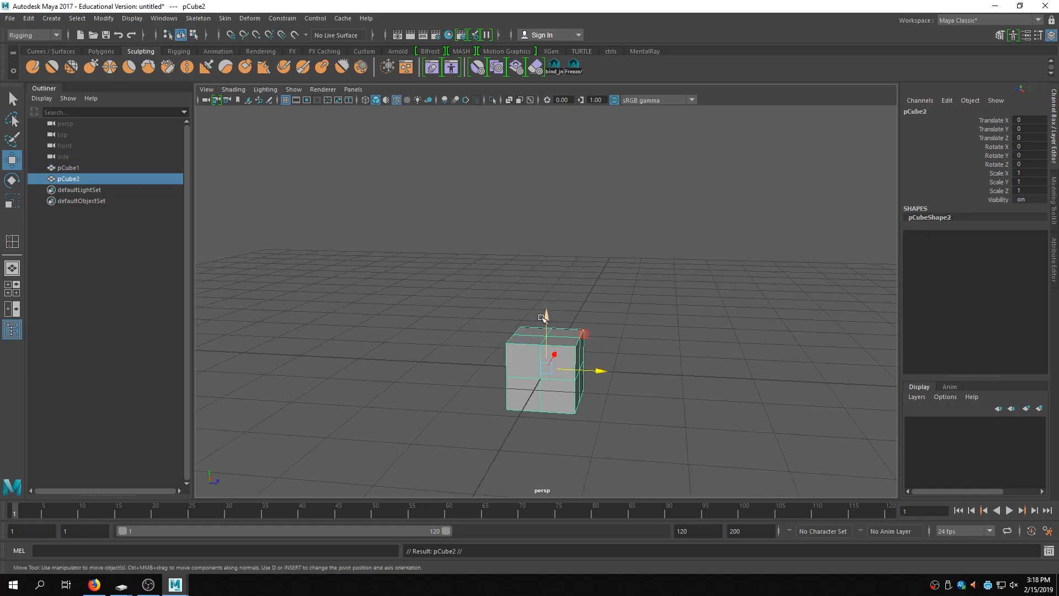
{"action": "left_click_drag", "start_coordinate": [545, 322], "coordinate": [609, 180]}
{"action": "double_click", "coordinate": [1031, 129]}
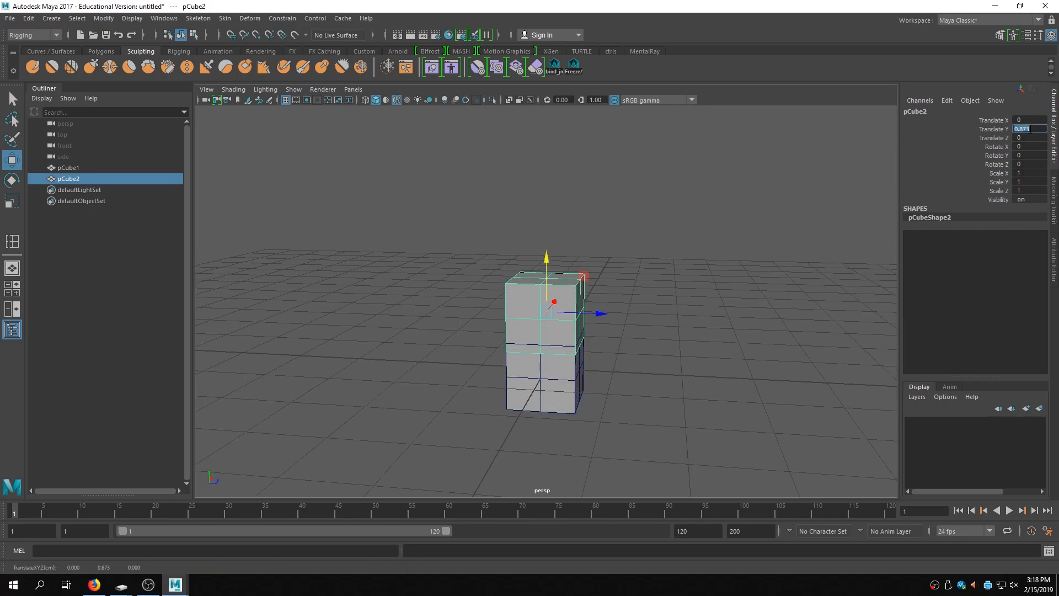
{"action": "key", "text": "Return"}
- Select the upper cube and insert a vertical edge loop across it with the Insert Edge Loop tool
{"action": "left_click_drag", "start_coordinate": [643, 350], "coordinate": [702, 351], "text": "alt"}
{"action": "left_click", "coordinate": [702, 351]}
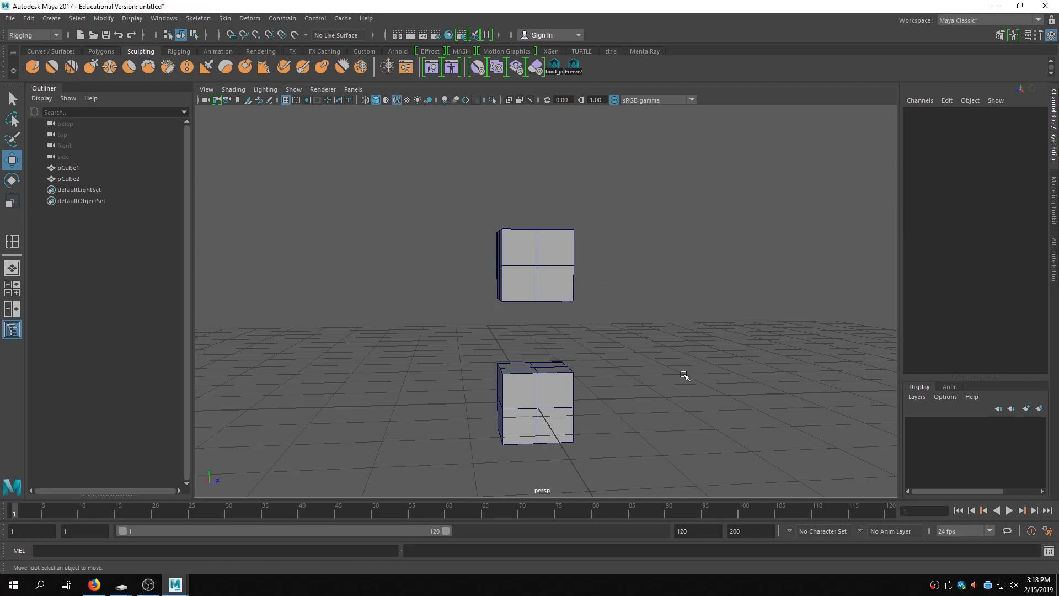
{"action": "middle_click_drag", "start_coordinate": [662, 352], "coordinate": [734, 350], "text": "alt"}
{"action": "left_click_drag", "start_coordinate": [734, 349], "coordinate": [701, 308], "text": "alt"}
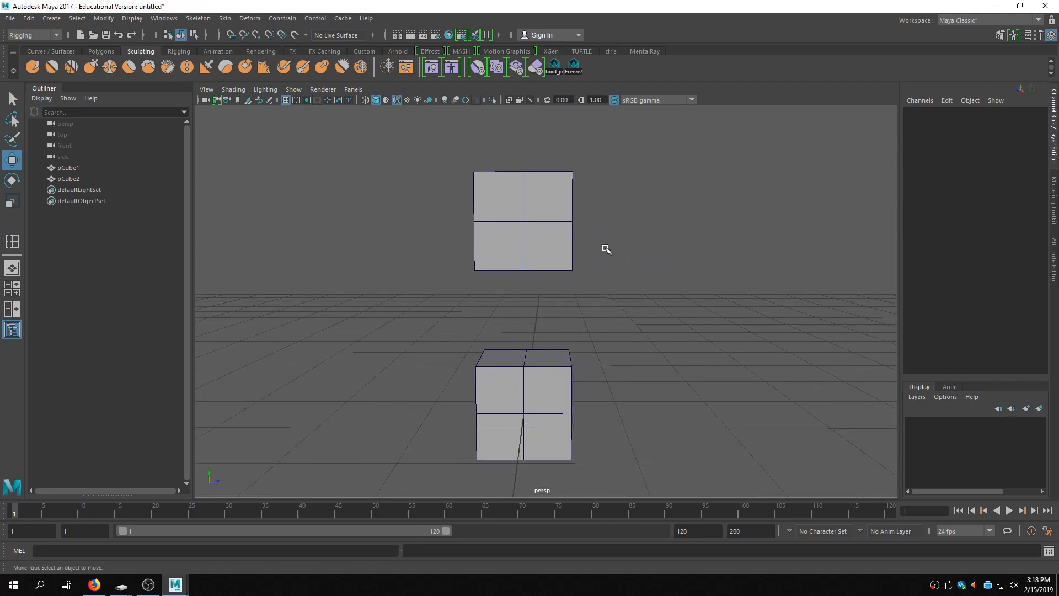
{"action": "left_click", "coordinate": [535, 209]}
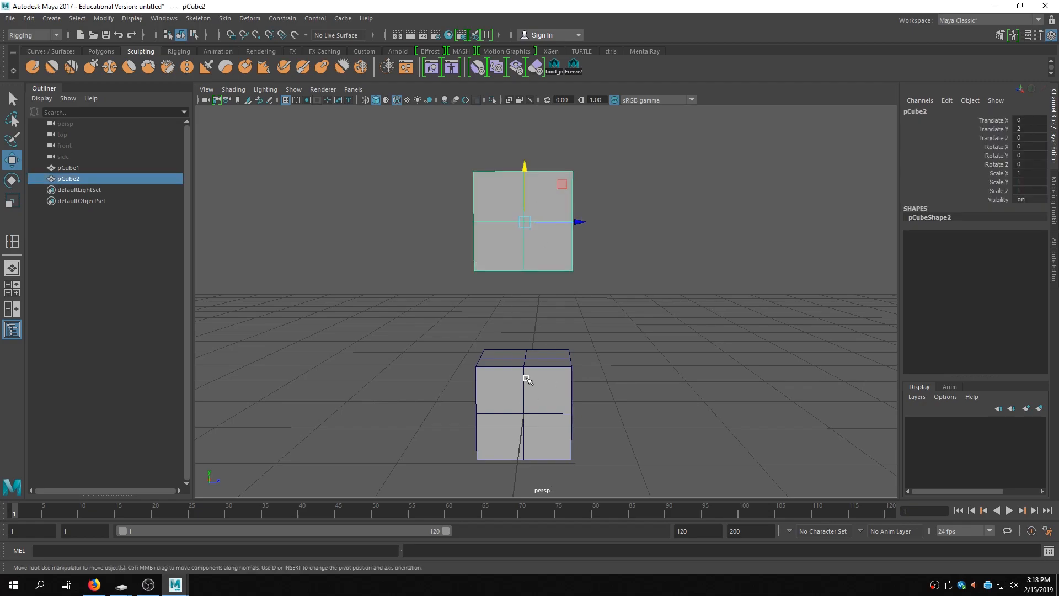
{"action": "mouse_move", "coordinate": [747, 245]}
{"action": "right_mouse_down"}
{"action": "mouse_move", "coordinate": [737, 226]}
{"action": "mouse_move", "coordinate": [744, 243]}
{"action": "right_mouse_up"}
{"action": "key", "text": "space"}
{"action": "left_click", "coordinate": [527, 302]}
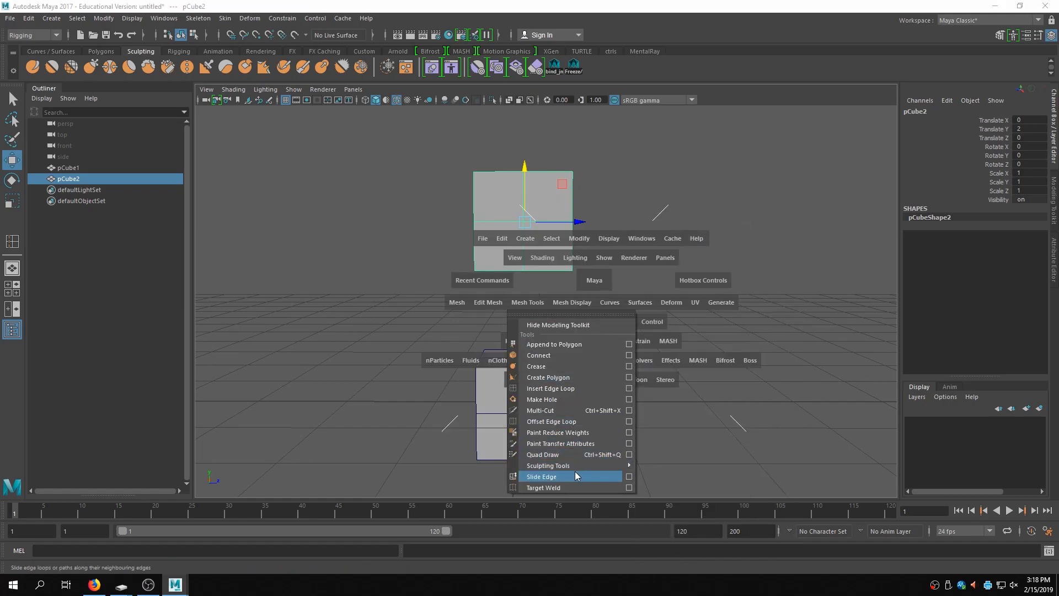
{"action": "mouse_move", "coordinate": [565, 467]}
{"action": "left_click", "coordinate": [428, 381]}
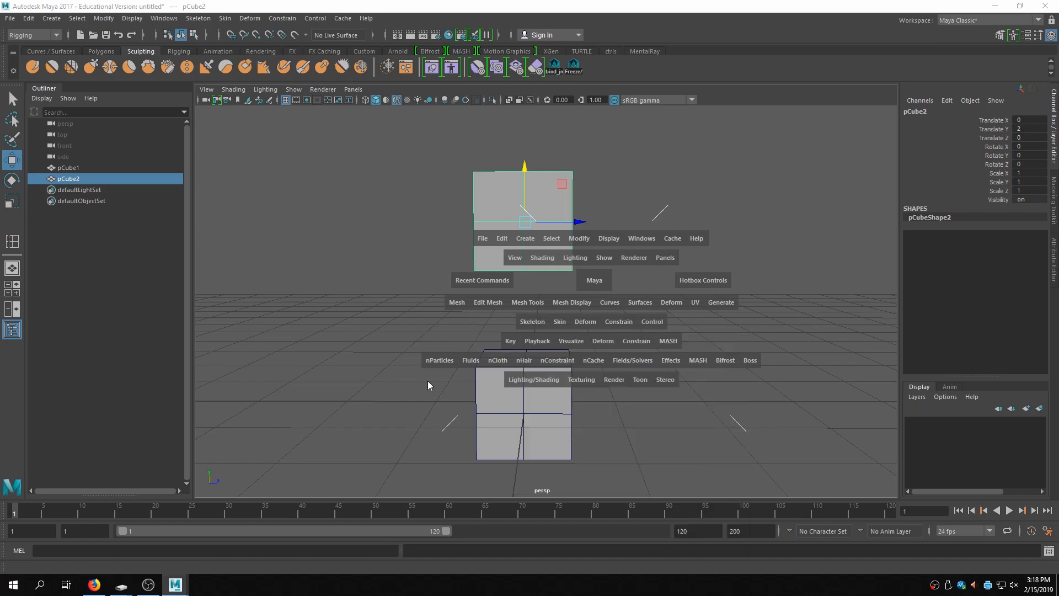
{"action": "left_click", "coordinate": [526, 300]}
{"action": "mouse_move", "coordinate": [560, 466]}
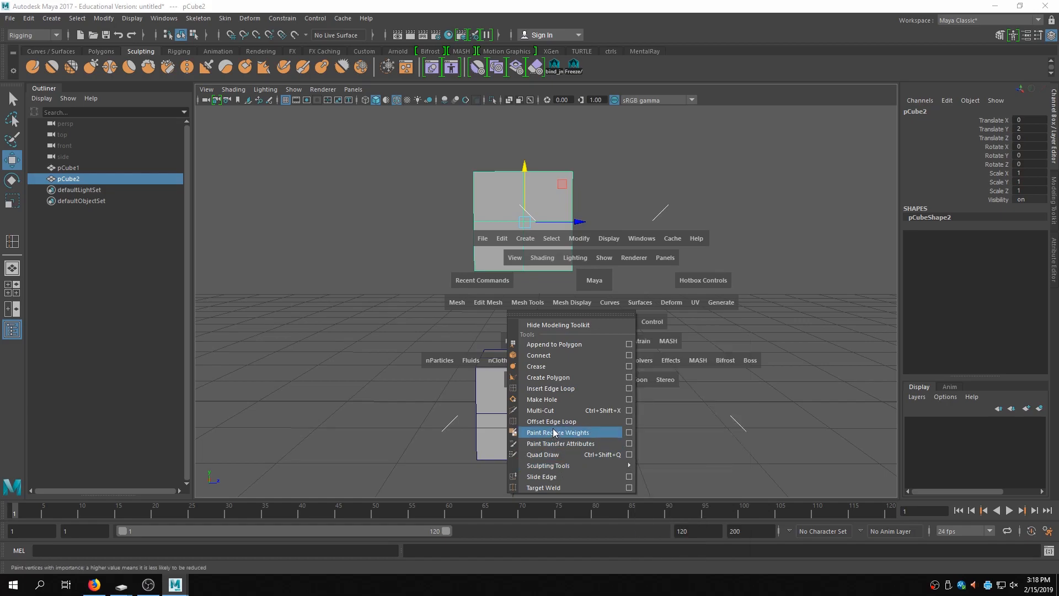
{"action": "left_click", "coordinate": [549, 172]}
- Select both cubes and try to apply a Blend Shape deformer to them
{"action": "key", "text": "q"}
{"action": "right_click_drag", "start_coordinate": [780, 244], "coordinate": [830, 231]}
{"action": "left_click", "coordinate": [692, 248]}
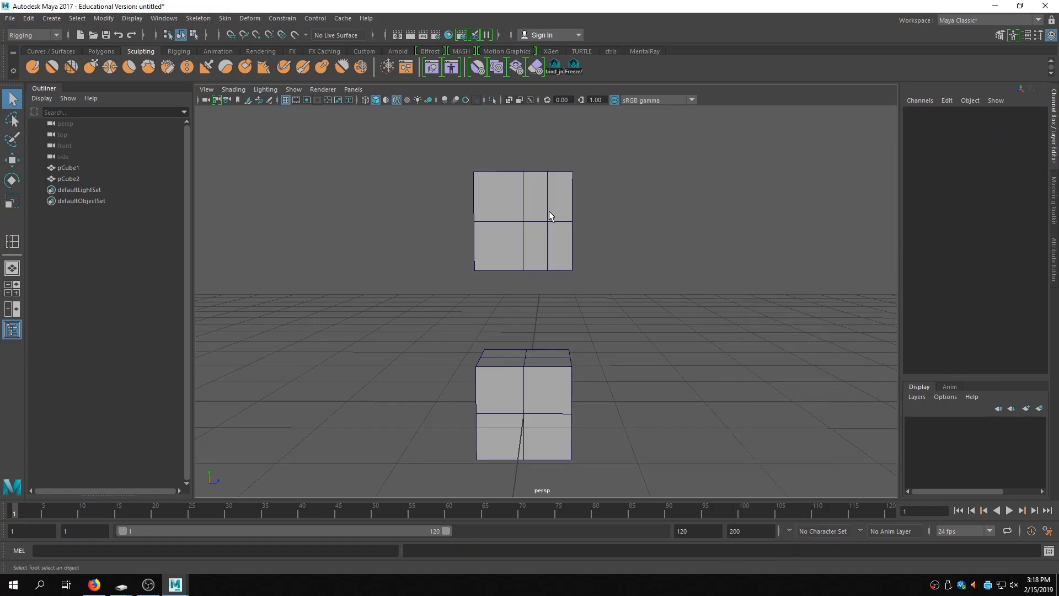
{"action": "left_click", "coordinate": [545, 210]}
{"action": "left_click", "coordinate": [563, 398], "text": "shift"}
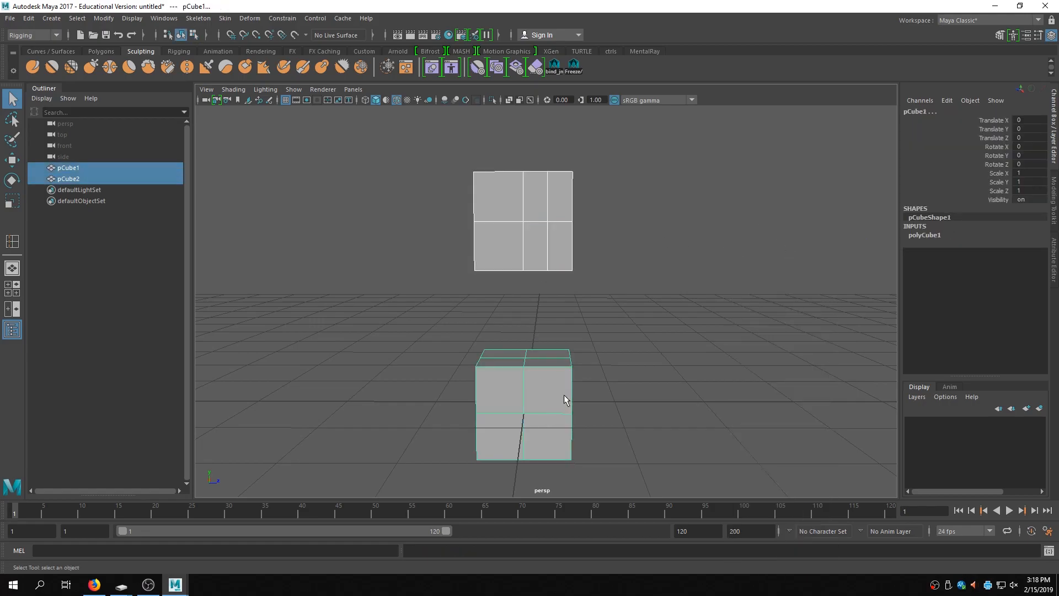
{"action": "left_click", "coordinate": [248, 18]}
{"action": "left_click", "coordinate": [299, 44]}
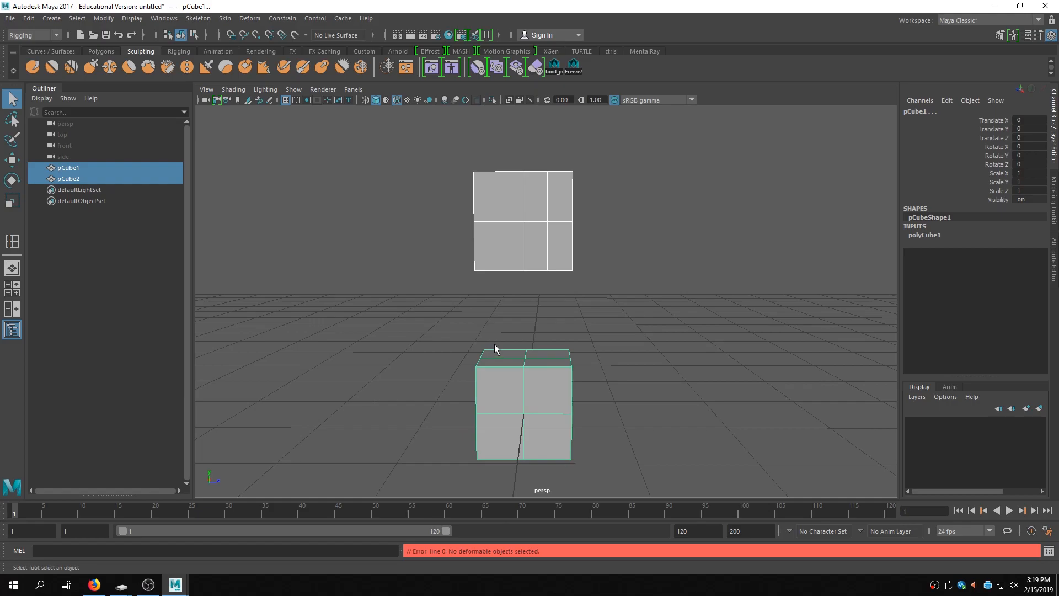
- Undo the last five actions, removing the inserted edge loop
{"action": "key", "text": "ctrl+z"}
{"action": "key", "text": "ctrl+z"}
{"action": "key", "text": "ctrl+z"}
{"action": "key", "text": "ctrl+z"}
{"action": "key", "text": "ctrl+z"}
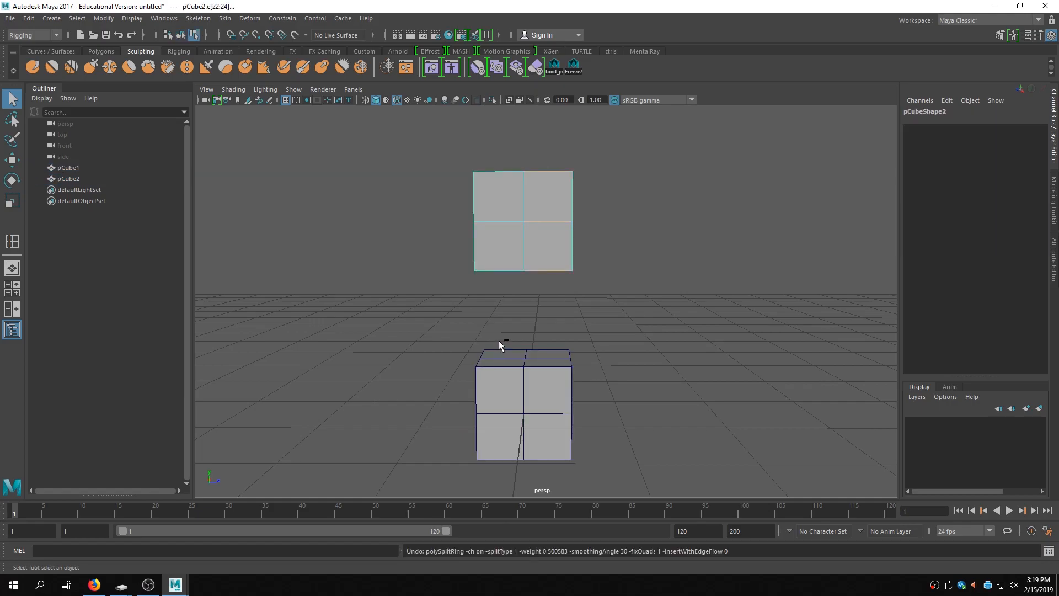
- Select the left half of the upper cube's faces and delete them
{"action": "right_click_drag", "start_coordinate": [553, 246], "coordinate": [615, 232]}
{"action": "left_click", "coordinate": [690, 238]}
{"action": "left_click_drag", "start_coordinate": [592, 250], "coordinate": [624, 232], "text": "alt"}
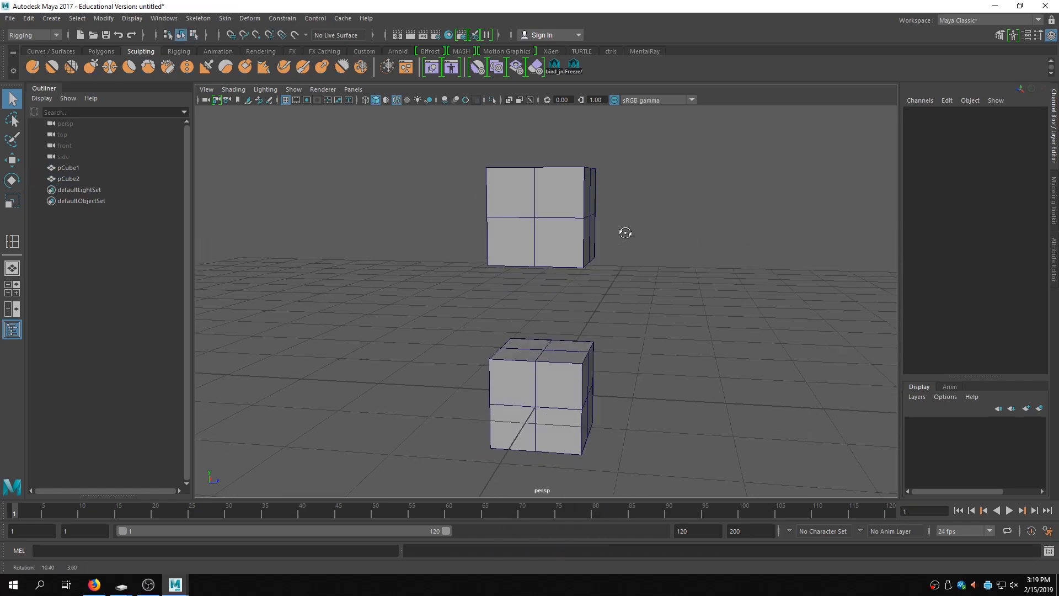
{"action": "left_click", "coordinate": [568, 213]}
{"action": "left_click_drag", "start_coordinate": [567, 215], "coordinate": [510, 219], "text": "alt"}
{"action": "right_click_drag", "start_coordinate": [509, 217], "coordinate": [519, 255]}
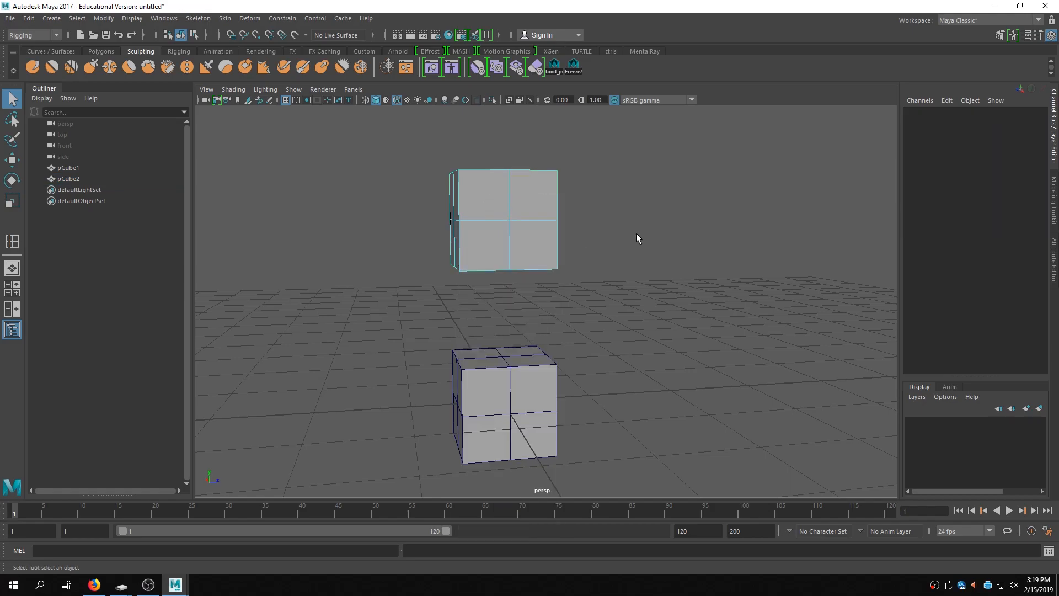
{"action": "left_click_drag", "start_coordinate": [633, 233], "coordinate": [609, 225], "text": "alt"}
{"action": "left_click_drag", "start_coordinate": [450, 146], "coordinate": [483, 307]}
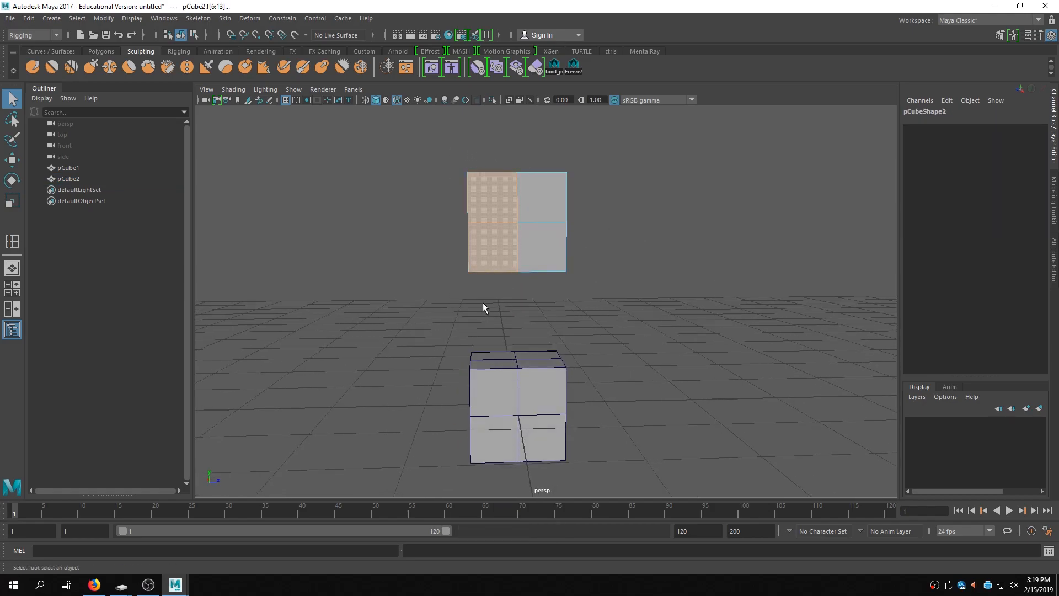
{"action": "key", "text": "Delete"}
- Select the remaining half of the upper cube and mirror it across the X axis with the Mirror tool
{"action": "middle_click_drag", "start_coordinate": [610, 237], "coordinate": [620, 266], "text": "alt"}
{"action": "left_click_drag", "start_coordinate": [659, 369], "coordinate": [484, 140]}
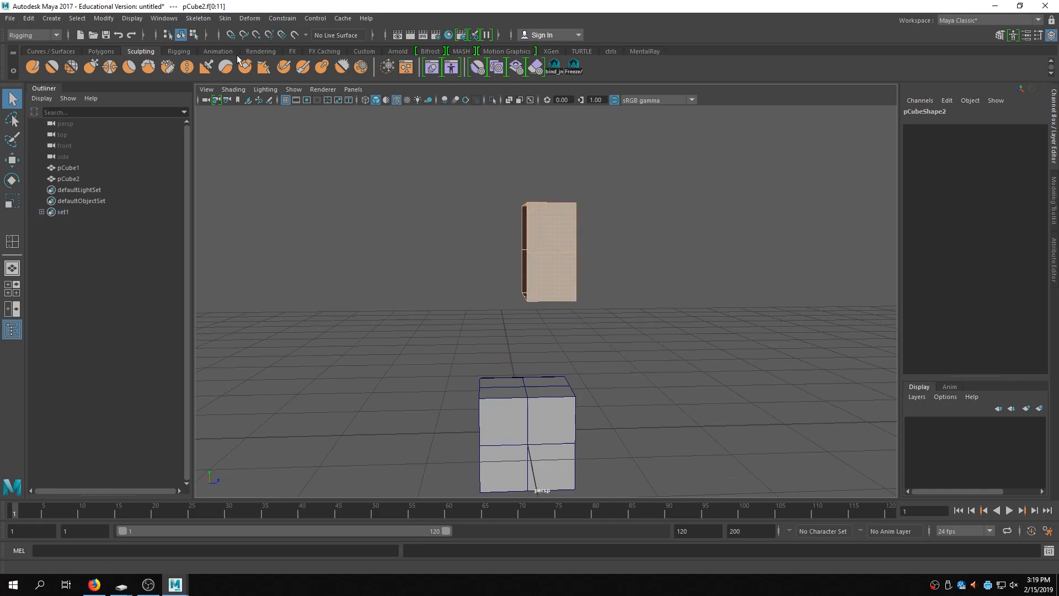
{"action": "left_click", "coordinate": [97, 50]}
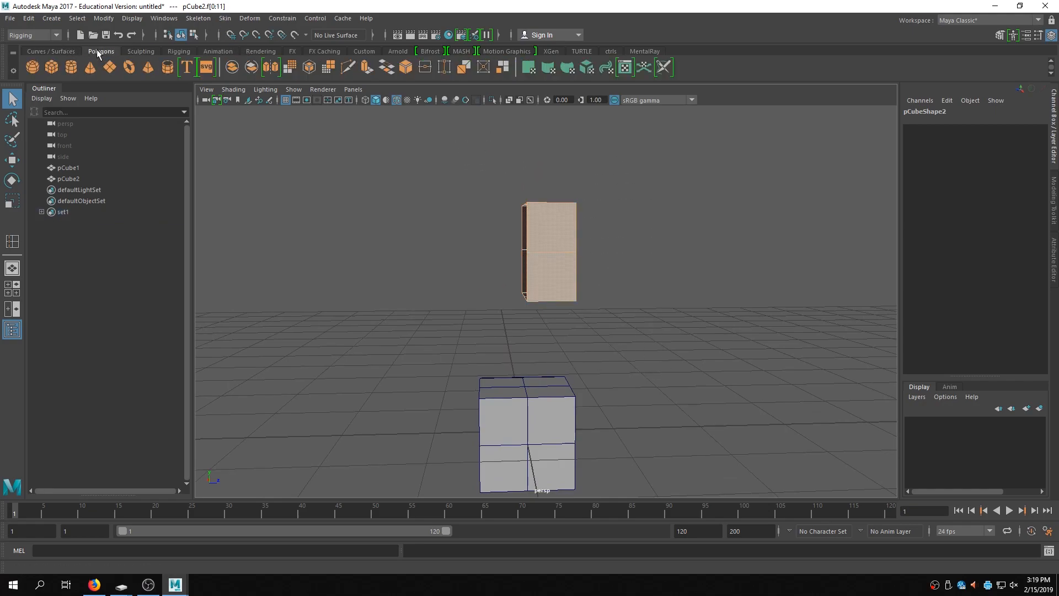
{"action": "left_click", "coordinate": [266, 67]}
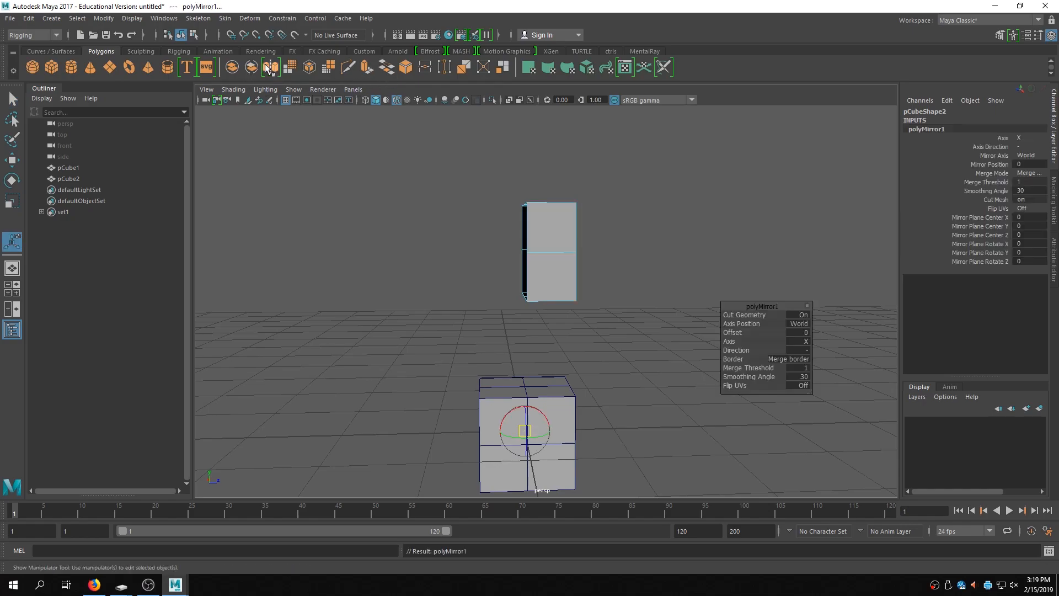
{"action": "right_click", "coordinate": [623, 259]}
{"action": "mouse_move", "coordinate": [626, 254]}
{"action": "right_mouse_down"}
{"action": "mouse_move", "coordinate": [648, 256]}
{"action": "mouse_move", "coordinate": [627, 263]}
{"action": "right_mouse_up"}
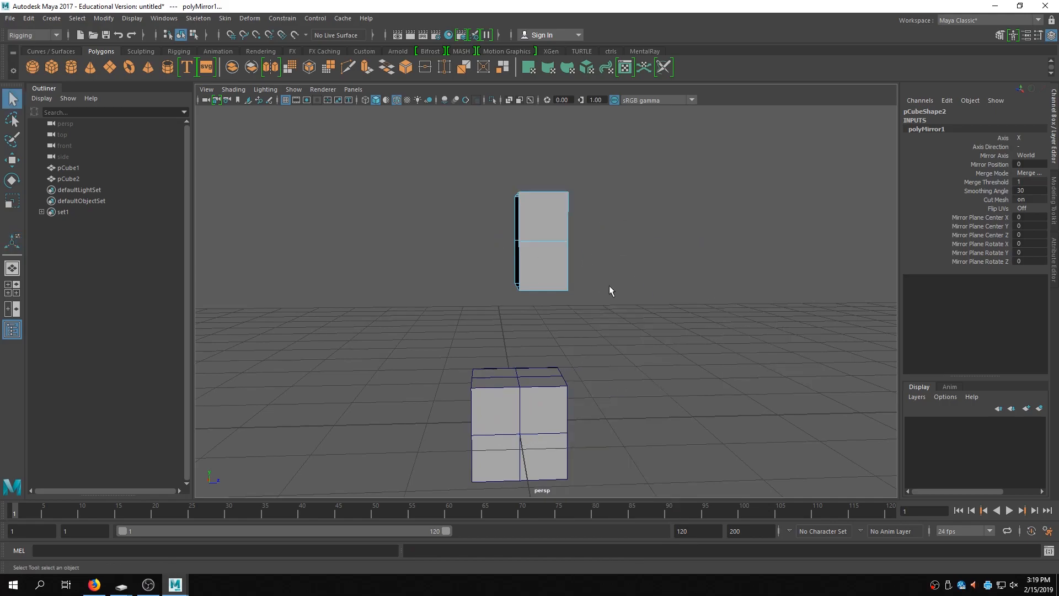
{"action": "left_click", "coordinate": [278, 66]}
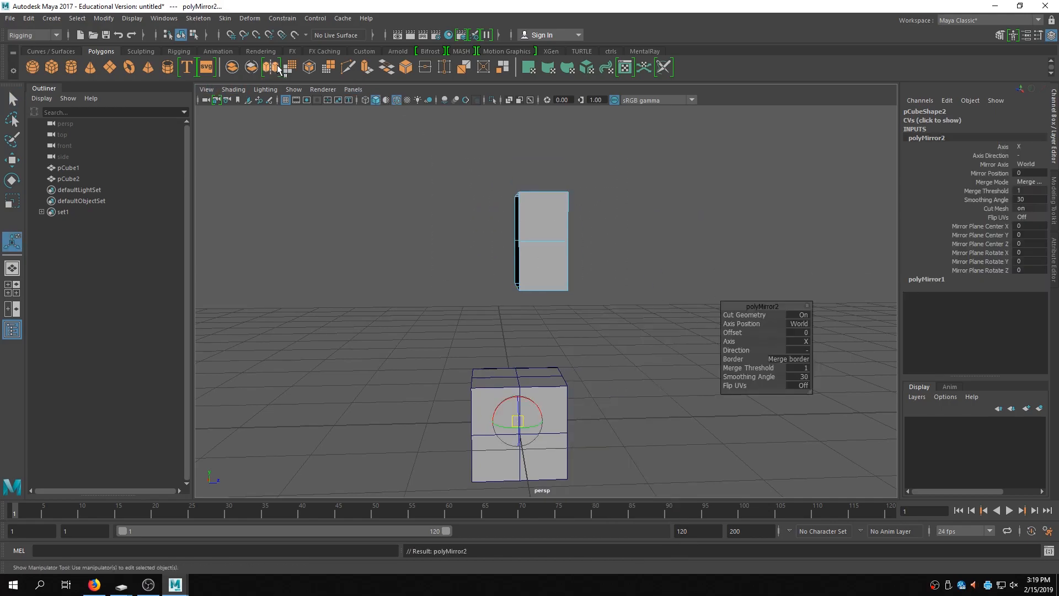
{"action": "left_click", "coordinate": [804, 350]}
{"action": "left_click", "coordinate": [817, 351]}
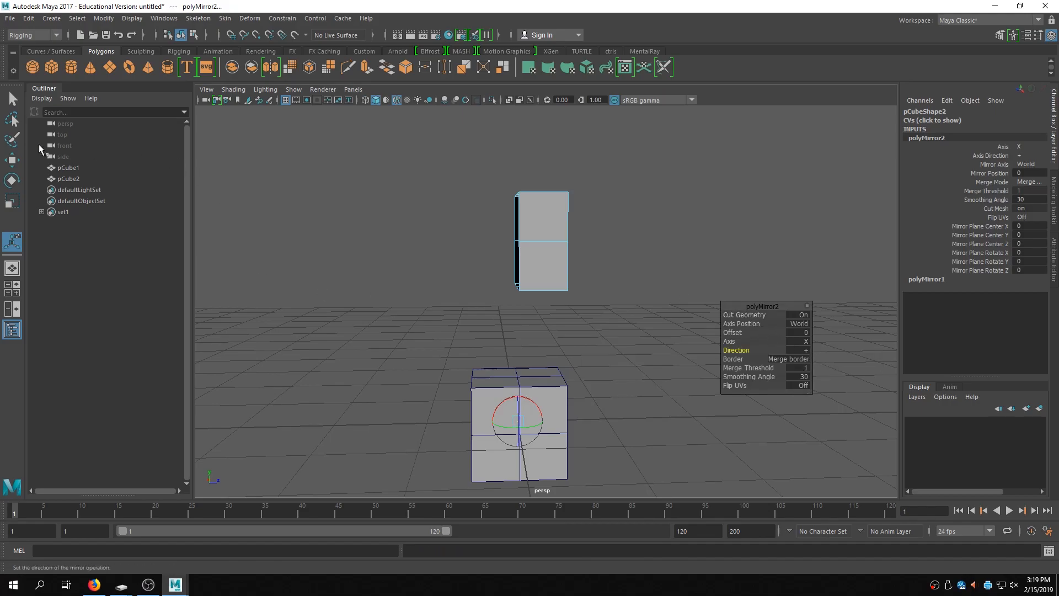
{"action": "left_click", "coordinate": [13, 101]}
- Select the upper cube and its leftover set and delete them
{"action": "left_click_drag", "start_coordinate": [610, 375], "coordinate": [529, 276], "text": "alt"}
{"action": "right_click_drag", "start_coordinate": [472, 223], "coordinate": [492, 209]}
{"action": "left_click_drag", "start_coordinate": [450, 142], "coordinate": [696, 332]}
{"action": "key", "text": "Delete"}
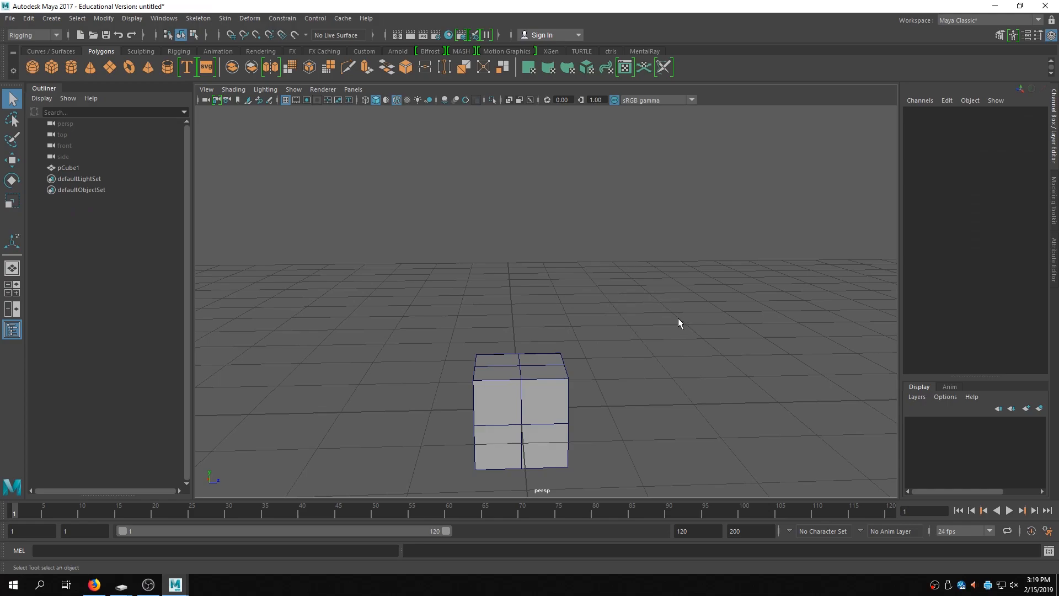
- Open rigUnion_FaceDuplicateBlend.ma from the Desktop BlendShapeDemo folder without saving the current scene
{"action": "left_click_drag", "start_coordinate": [676, 325], "coordinate": [647, 319], "text": "alt"}
{"action": "left_click", "coordinate": [539, 355]}
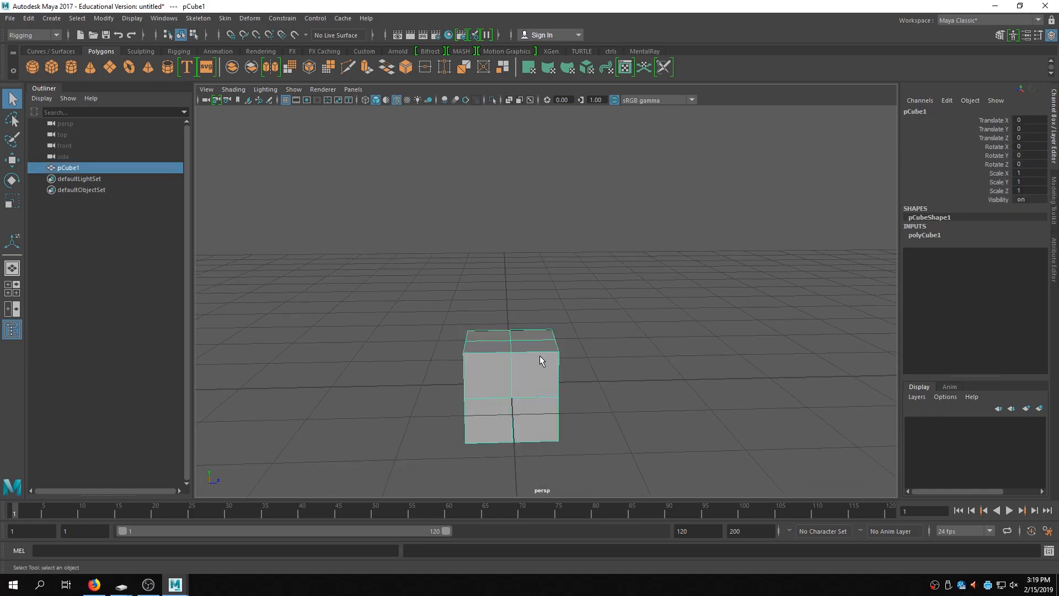
{"action": "right_click_drag", "start_coordinate": [522, 360], "coordinate": [529, 267]}
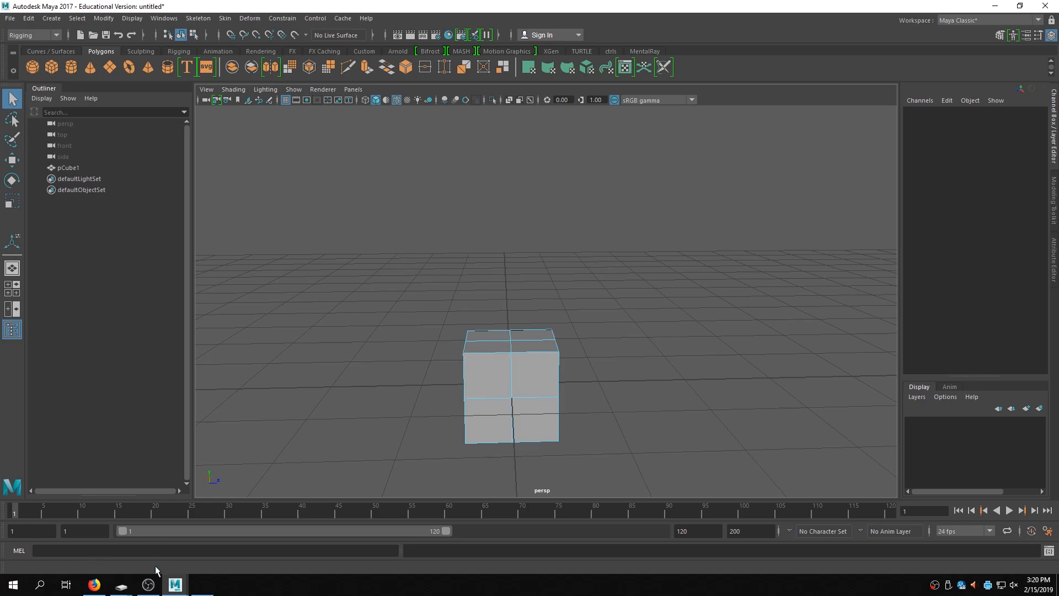
{"action": "left_click", "coordinate": [12, 19]}
{"action": "left_click", "coordinate": [13, 21]}
{"action": "left_click", "coordinate": [13, 19]}
{"action": "left_click", "coordinate": [40, 49]}
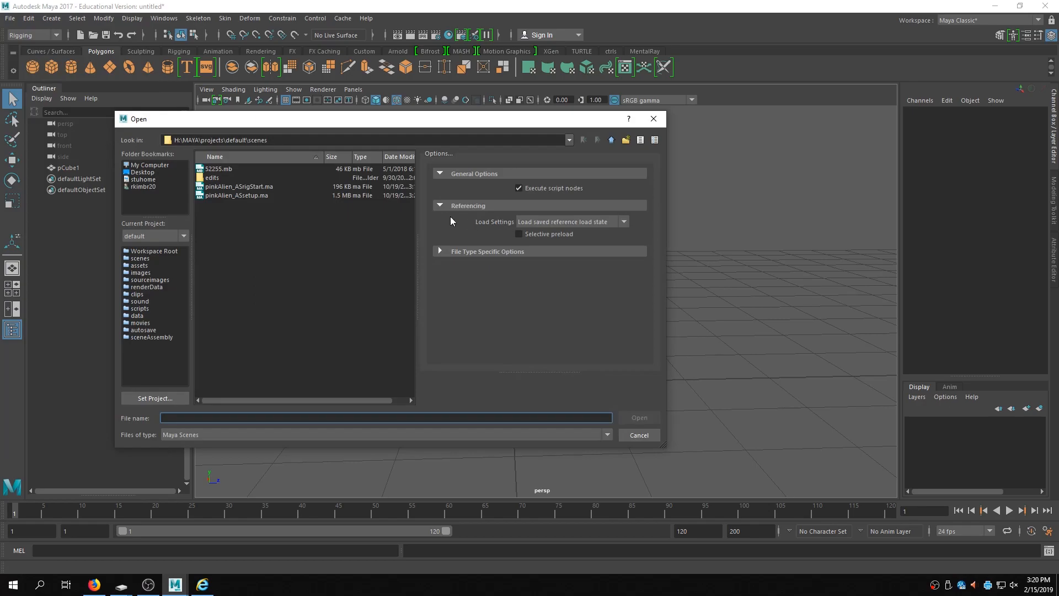
{"action": "left_click", "coordinate": [148, 173]}
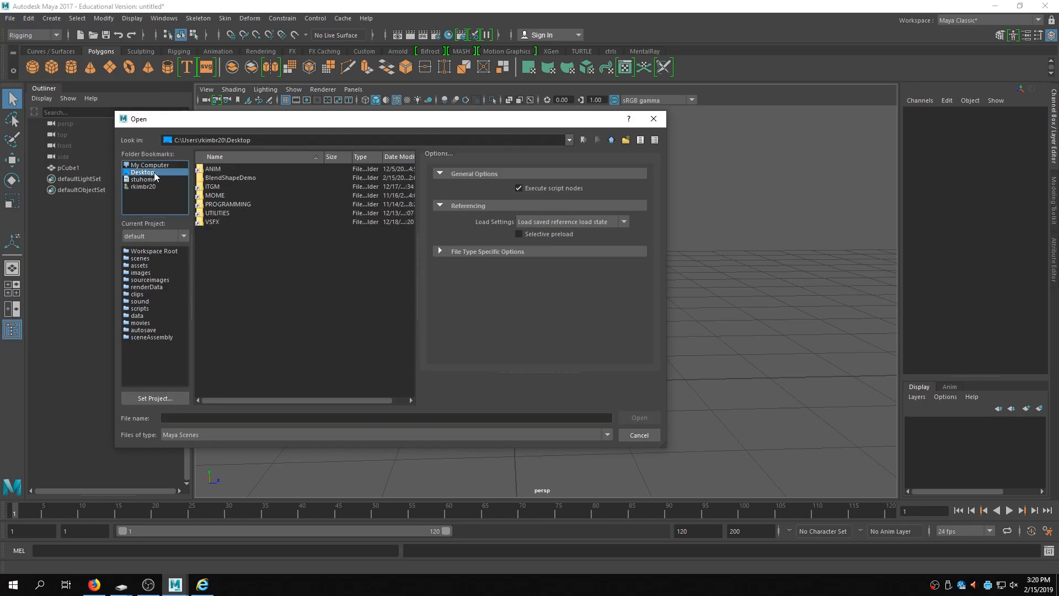
{"action": "double_click", "coordinate": [234, 178]}
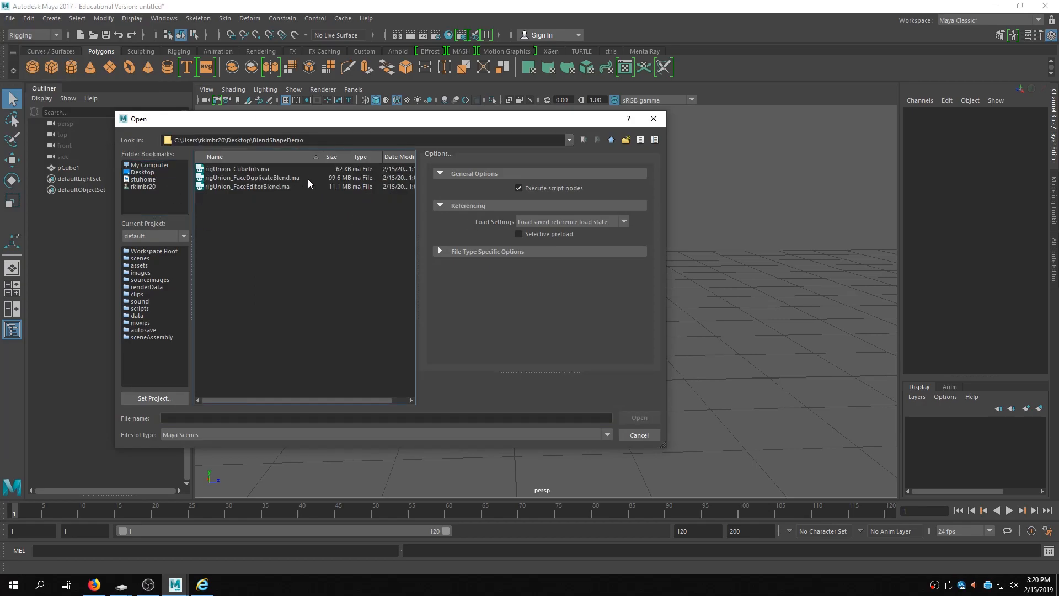
{"action": "left_click", "coordinate": [274, 180]}
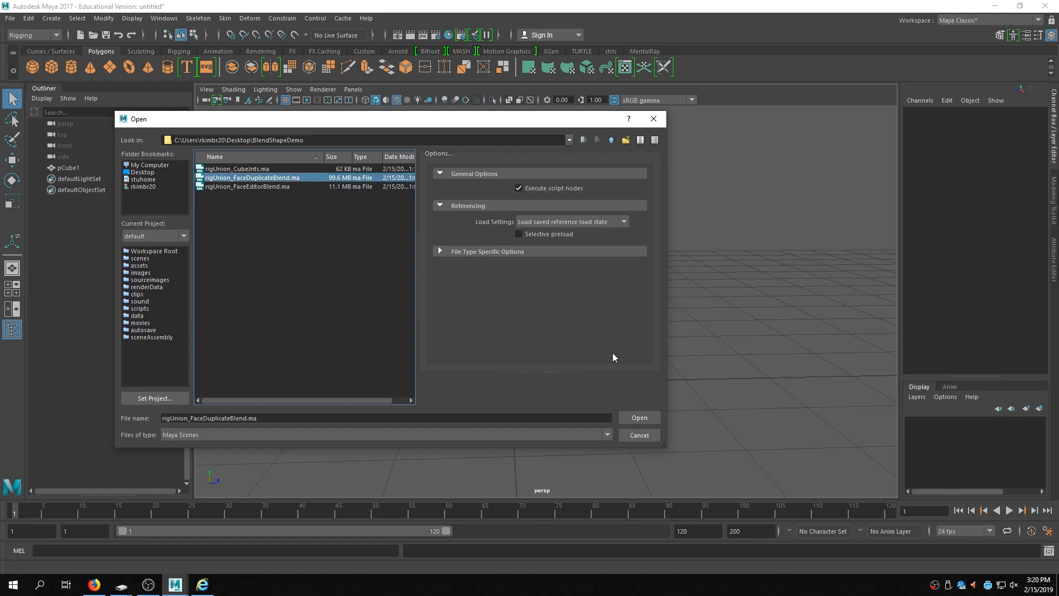
{"action": "left_click", "coordinate": [650, 413]}
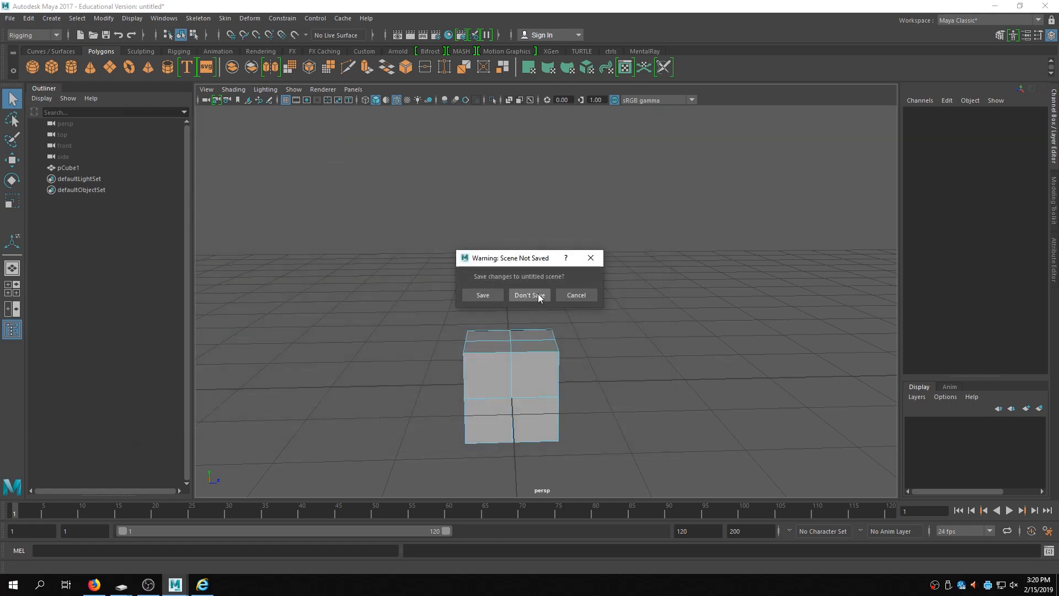
{"action": "left_click", "coordinate": [539, 297]}
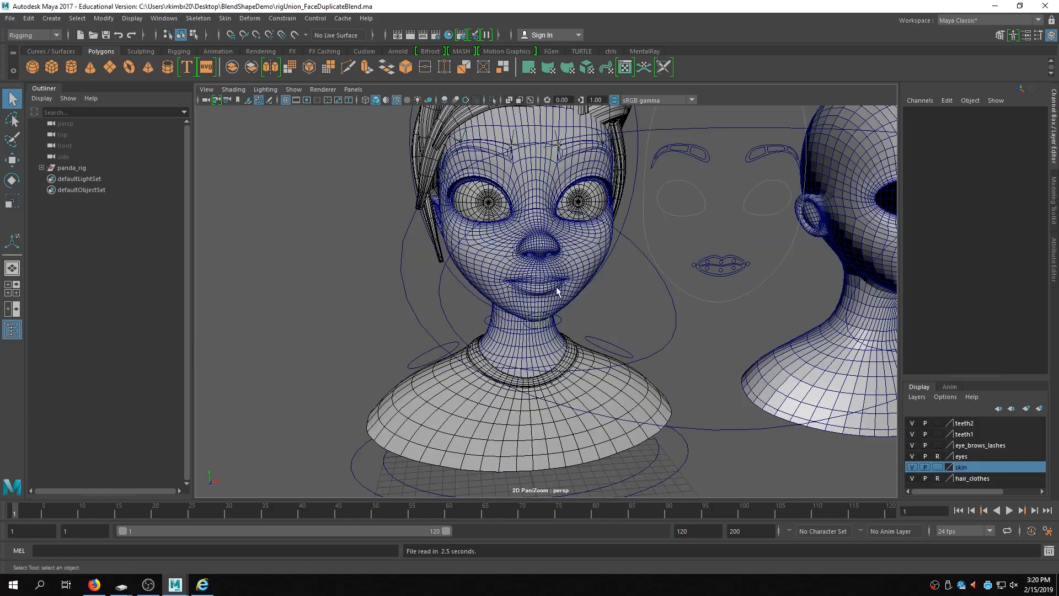
- Pan and zoom around the scene to survey the face rig and its duplicated head targets
{"action": "middle_click_drag", "start_coordinate": [710, 284], "coordinate": [290, 176], "text": "alt"}
{"action": "right_click_drag", "start_coordinate": [729, 294], "coordinate": [352, 298], "text": "alt"}
{"action": "left_click_drag", "start_coordinate": [456, 299], "coordinate": [499, 304], "text": "alt"}
{"action": "middle_click_drag", "start_coordinate": [687, 280], "coordinate": [559, 300], "text": "alt"}
{"action": "right_click_drag", "start_coordinate": [559, 300], "coordinate": [433, 301], "text": "alt"}
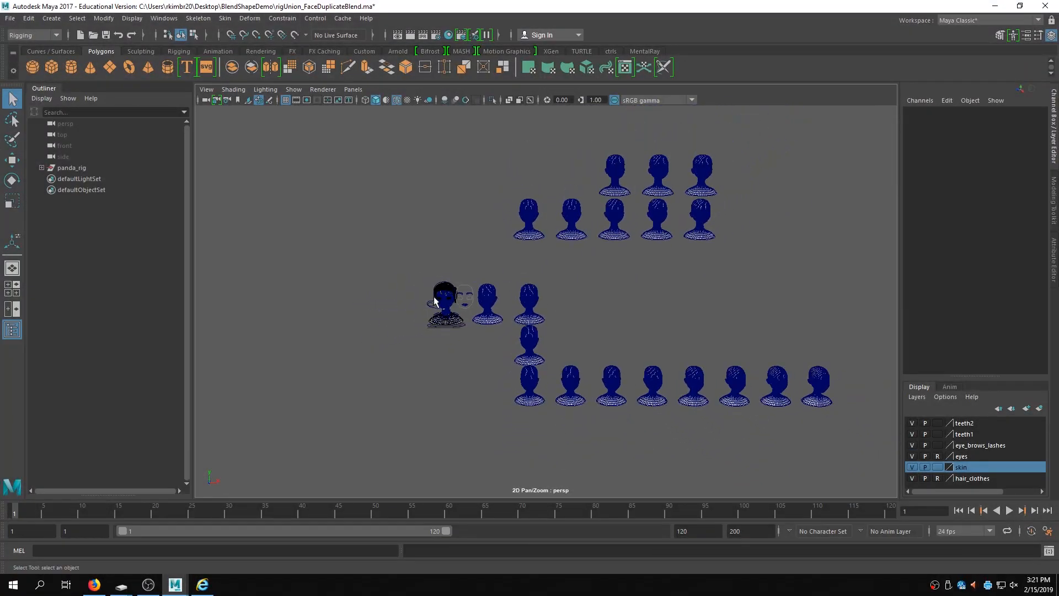
{"action": "left_click_drag", "start_coordinate": [433, 300], "coordinate": [461, 292], "text": "alt"}
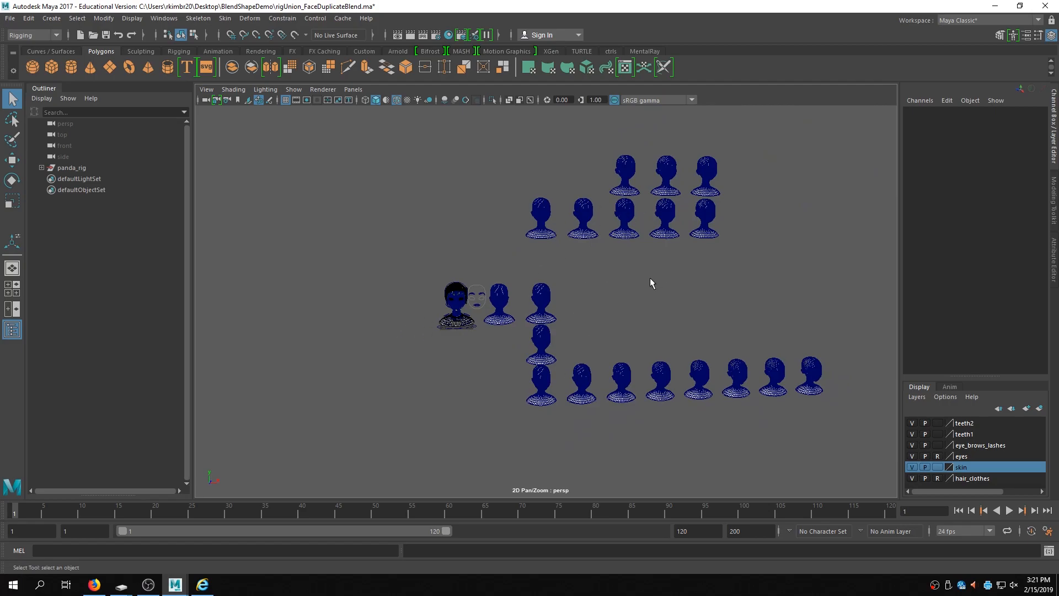
{"action": "right_click_drag", "start_coordinate": [387, 348], "coordinate": [814, 309], "text": "alt"}
{"action": "middle_click_drag", "start_coordinate": [450, 349], "coordinate": [541, 336], "text": "alt"}
{"action": "left_click_drag", "start_coordinate": [541, 335], "coordinate": [557, 336], "text": "alt"}
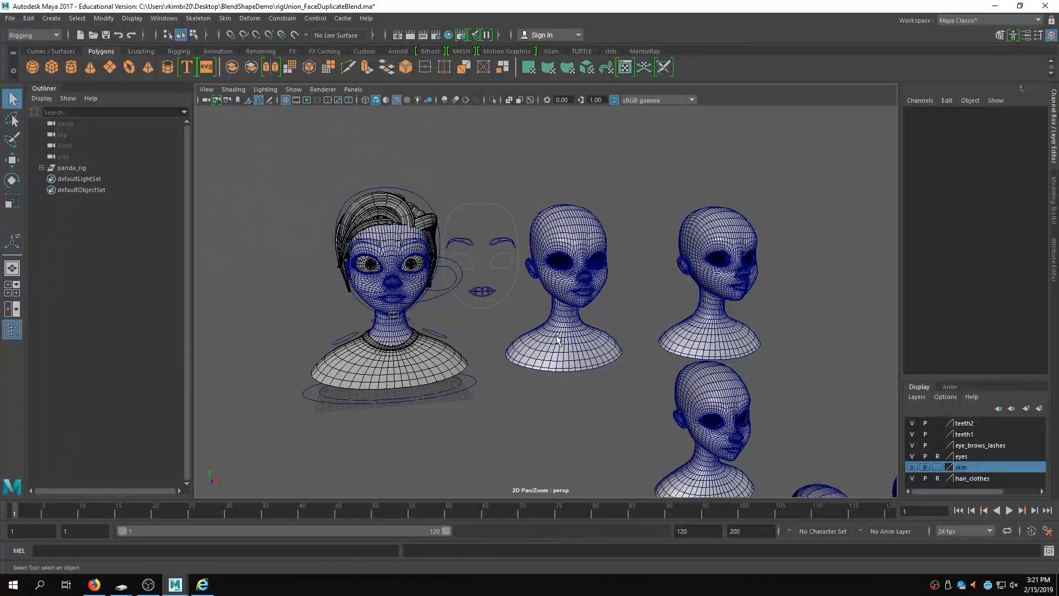
- Select the bust_bridge head mesh and examine its inputs while navigating the views
{"action": "left_click", "coordinate": [578, 238]}
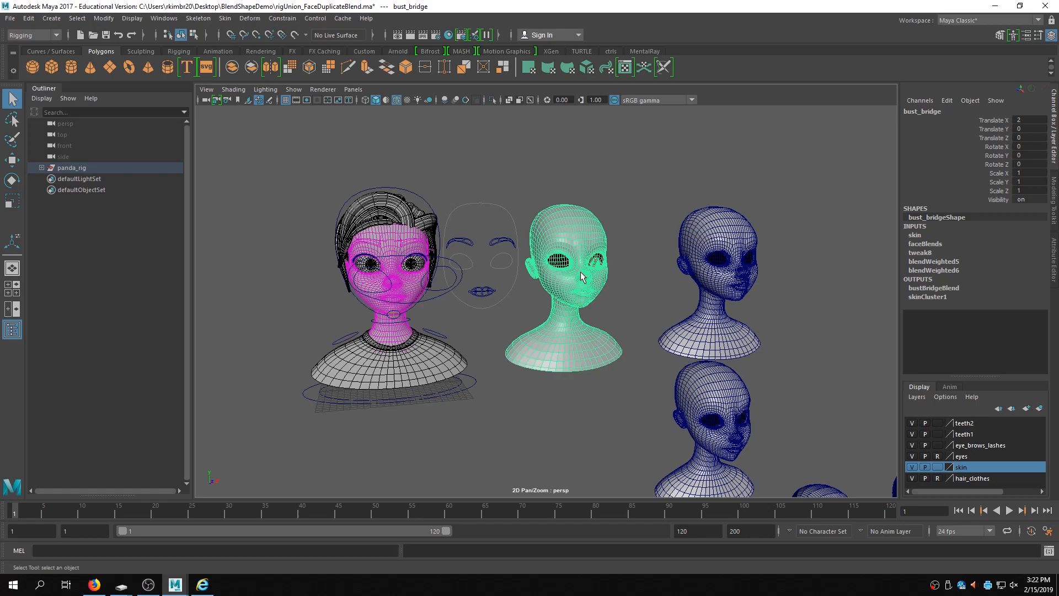
{"action": "key", "text": "space"}
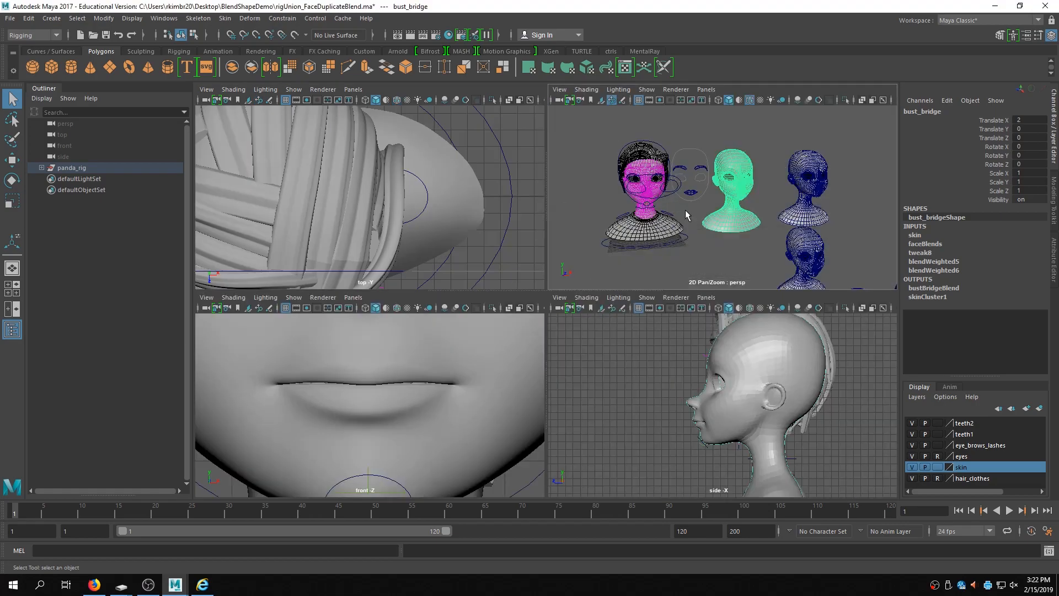
{"action": "middle_click_drag", "start_coordinate": [742, 372], "coordinate": [705, 289], "text": "alt"}
{"action": "right_click_drag", "start_coordinate": [706, 289], "coordinate": [617, 246], "text": "alt"}
{"action": "middle_click_drag", "start_coordinate": [670, 240], "coordinate": [601, 285], "text": "alt"}
{"action": "right_click_drag", "start_coordinate": [601, 285], "coordinate": [575, 215], "text": "alt"}
{"action": "middle_click_drag", "start_coordinate": [812, 220], "coordinate": [751, 274], "text": "alt"}
{"action": "left_click_drag", "start_coordinate": [751, 274], "coordinate": [660, 253], "text": "alt"}
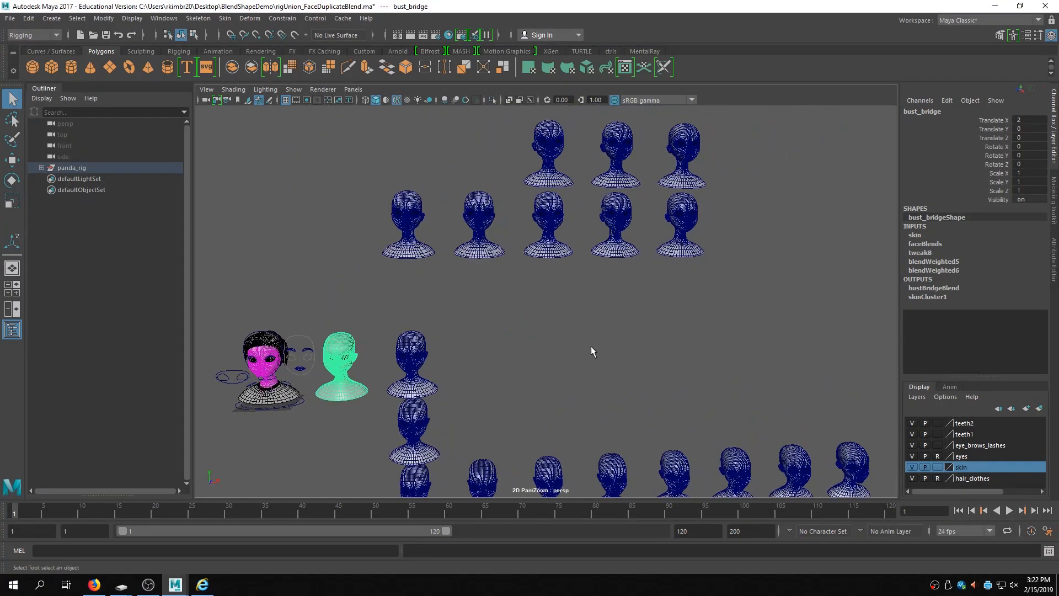
{"action": "left_click_drag", "start_coordinate": [591, 351], "coordinate": [612, 343], "text": "alt"}
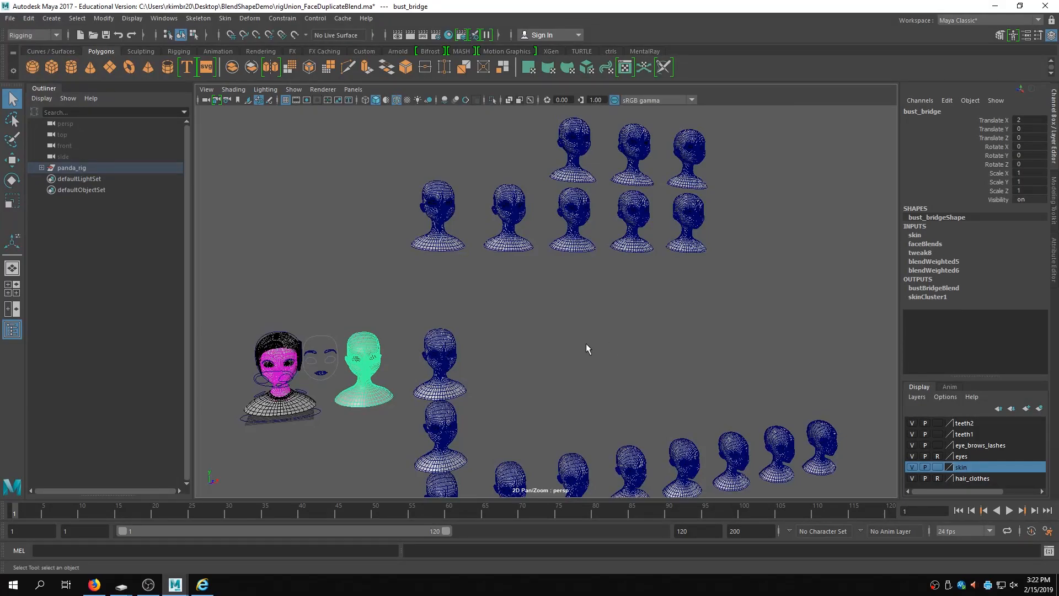
- Zoom into the row of duplicated head targets to inspect them up close
{"action": "middle_click_drag", "start_coordinate": [711, 319], "coordinate": [678, 194], "text": "alt"}
{"action": "right_click_drag", "start_coordinate": [679, 193], "coordinate": [819, 177], "text": "alt"}
{"action": "middle_click_drag", "start_coordinate": [612, 283], "coordinate": [634, 215], "text": "alt"}
{"action": "right_click_drag", "start_coordinate": [633, 215], "coordinate": [923, 165], "text": "alt"}
{"action": "middle_click_drag", "start_coordinate": [554, 284], "coordinate": [727, 230], "text": "alt"}
{"action": "right_click_drag", "start_coordinate": [726, 231], "coordinate": [629, 235], "text": "alt"}
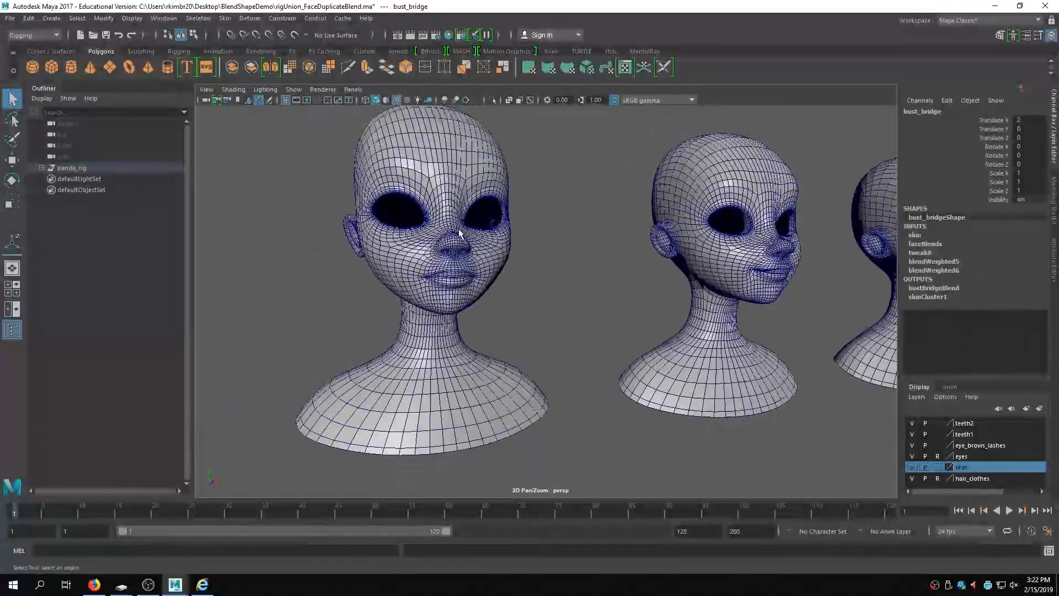
- Select and inspect the mouth_blendShapes, smile_wide and narrow_oo target heads
{"action": "left_click", "coordinate": [458, 233]}
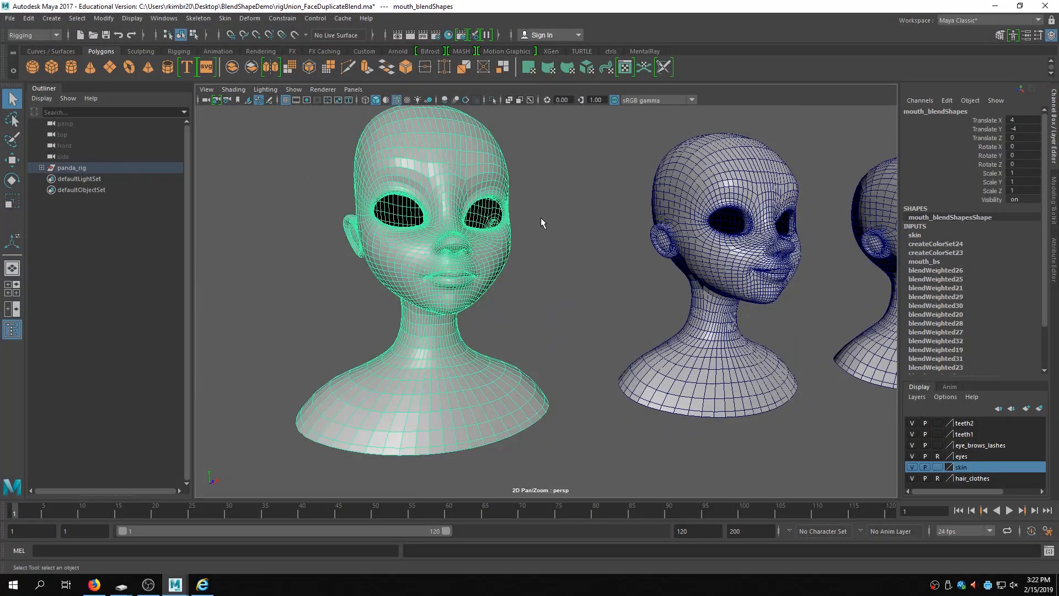
{"action": "scroll", "coordinate": [703, 254], "scroll_direction": "down", "scroll_amount": 5}
{"action": "scroll", "coordinate": [484, 295], "scroll_direction": "up", "scroll_amount": 8}
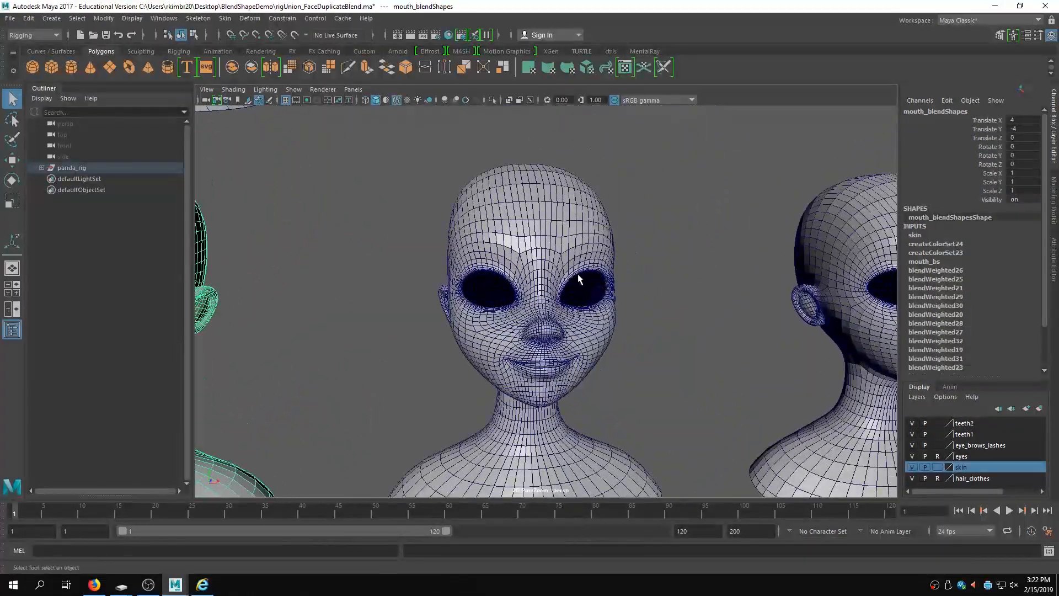
{"action": "left_click", "coordinate": [574, 274]}
{"action": "left_click_drag", "start_coordinate": [574, 274], "coordinate": [595, 303], "text": "alt"}
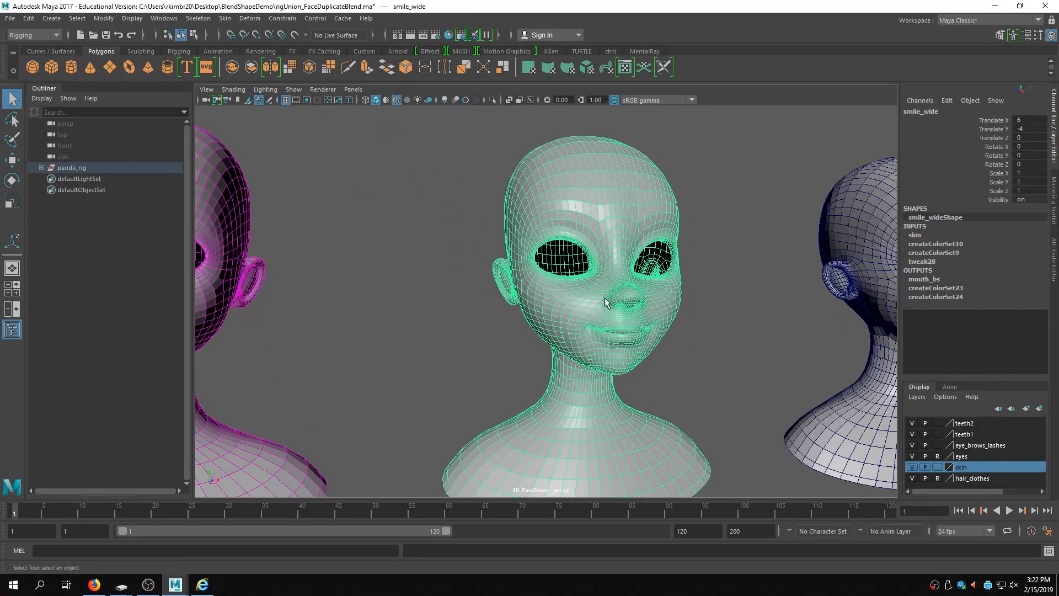
{"action": "middle_click_drag", "start_coordinate": [693, 282], "coordinate": [587, 261], "text": "alt"}
{"action": "left_click", "coordinate": [627, 228]}
{"action": "left_click_drag", "start_coordinate": [629, 230], "coordinate": [623, 254], "text": "alt"}
{"action": "middle_click_drag", "start_coordinate": [623, 255], "coordinate": [496, 253], "text": "alt"}
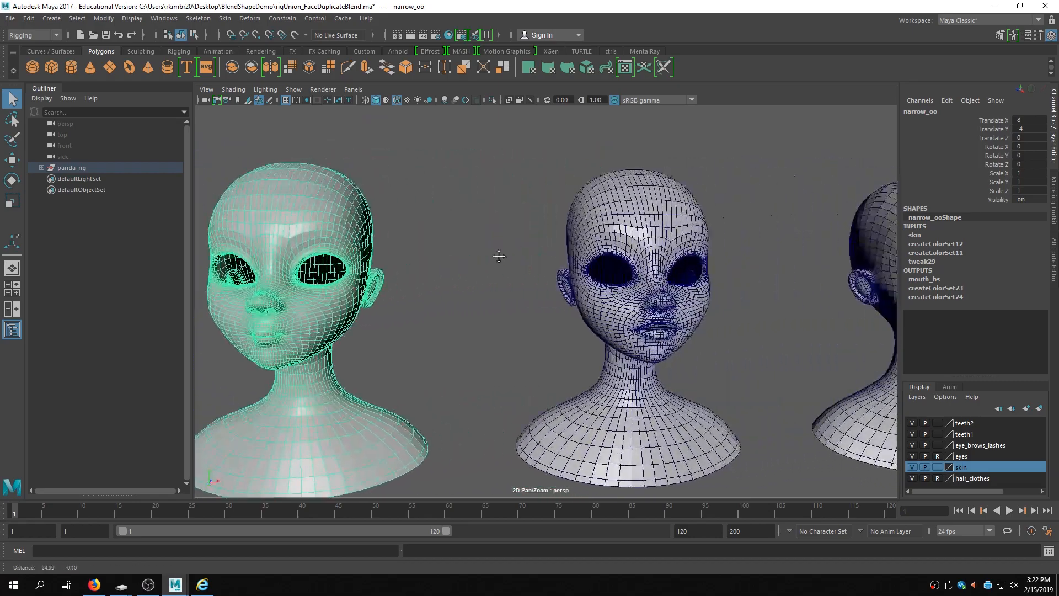
- Inspect the upper_LipUp, upper_Lipin and lower_Lipin target heads from different angles
{"action": "left_click", "coordinate": [655, 227]}
{"action": "left_click_drag", "start_coordinate": [653, 223], "coordinate": [709, 259], "text": "alt"}
{"action": "right_click_drag", "start_coordinate": [709, 260], "coordinate": [932, 259], "text": "alt"}
{"action": "left_click_drag", "start_coordinate": [657, 256], "coordinate": [596, 265], "text": "alt"}
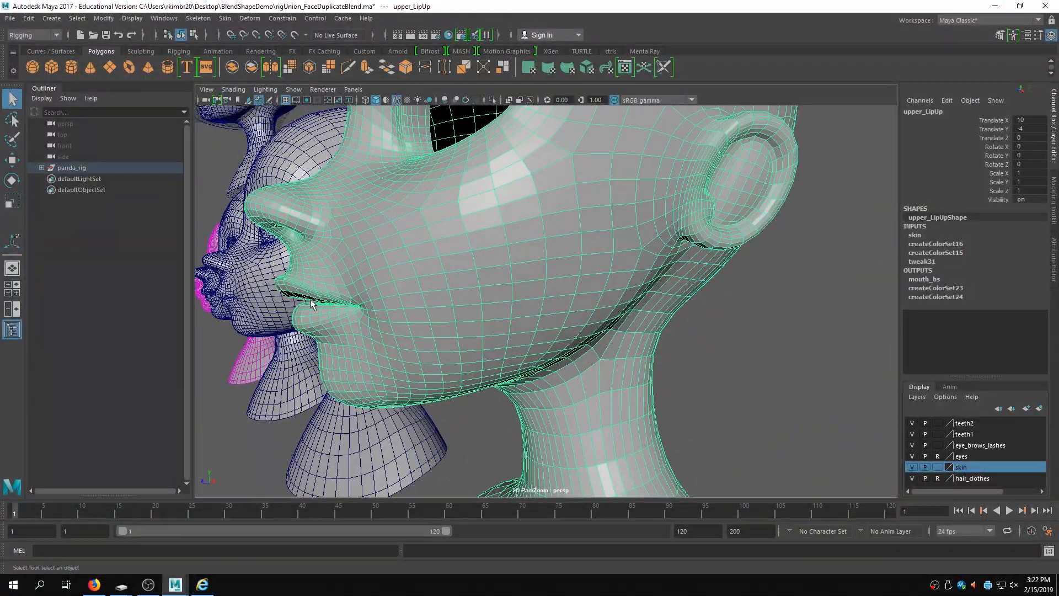
{"action": "right_click_drag", "start_coordinate": [463, 294], "coordinate": [342, 295], "text": "alt"}
{"action": "left_click_drag", "start_coordinate": [343, 294], "coordinate": [433, 279], "text": "alt"}
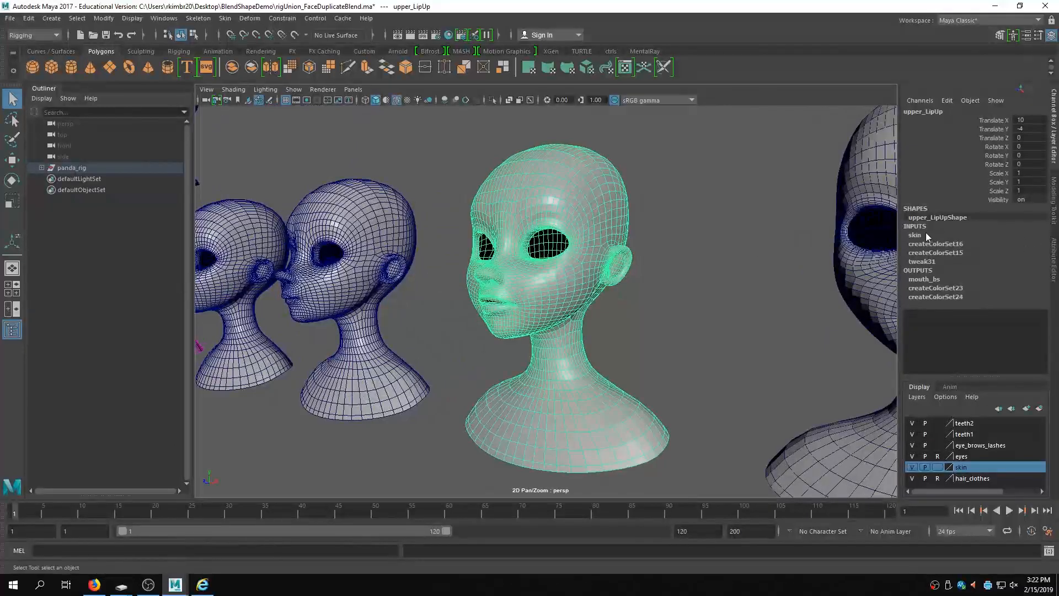
{"action": "left_click", "coordinate": [852, 221]}
{"action": "middle_click_drag", "start_coordinate": [852, 221], "coordinate": [560, 237], "text": "alt"}
{"action": "left_click_drag", "start_coordinate": [561, 237], "coordinate": [690, 236], "text": "alt"}
{"action": "middle_click_drag", "start_coordinate": [689, 236], "coordinate": [522, 236], "text": "alt"}
{"action": "right_click_drag", "start_coordinate": [521, 236], "coordinate": [618, 236], "text": "alt"}
{"action": "left_click_drag", "start_coordinate": [617, 236], "coordinate": [702, 237], "text": "alt"}
{"action": "middle_click_drag", "start_coordinate": [702, 236], "coordinate": [541, 226], "text": "alt"}
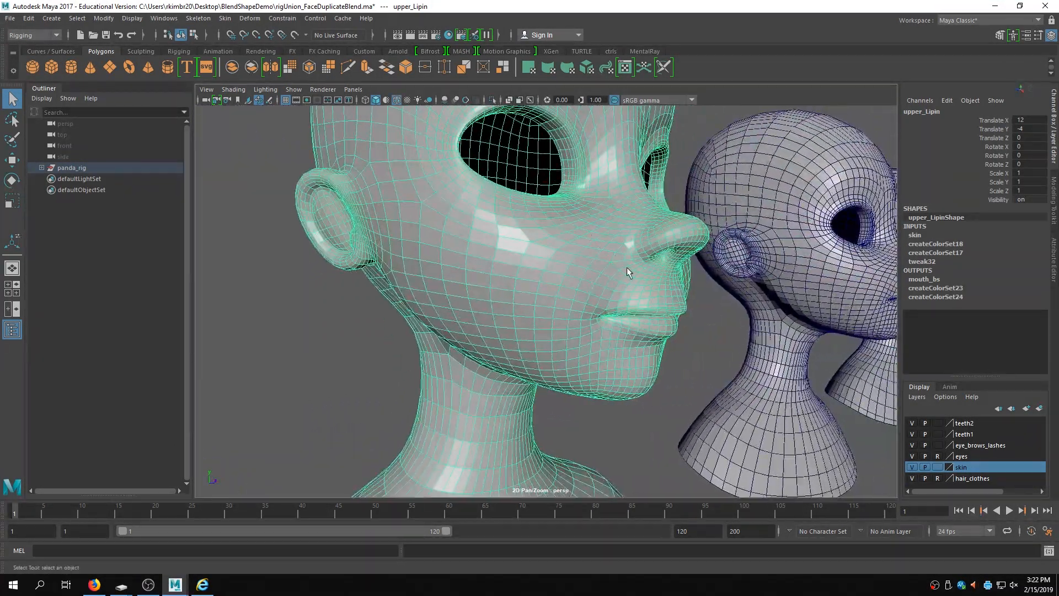
{"action": "middle_click_drag", "start_coordinate": [714, 280], "coordinate": [503, 298], "text": "alt"}
{"action": "left_click", "coordinate": [628, 283]}
{"action": "right_click_drag", "start_coordinate": [573, 301], "coordinate": [703, 284], "text": "alt"}
{"action": "middle_click_drag", "start_coordinate": [703, 284], "coordinate": [377, 287], "text": "alt"}
{"action": "right_click_drag", "start_coordinate": [376, 287], "coordinate": [766, 314], "text": "alt"}
{"action": "left_click", "coordinate": [849, 280]}
{"action": "middle_click_drag", "start_coordinate": [850, 280], "coordinate": [506, 297], "text": "alt"}
{"action": "right_click_drag", "start_coordinate": [506, 297], "coordinate": [975, 281], "text": "alt"}
{"action": "middle_click_drag", "start_coordinate": [543, 277], "coordinate": [336, 281], "text": "alt"}
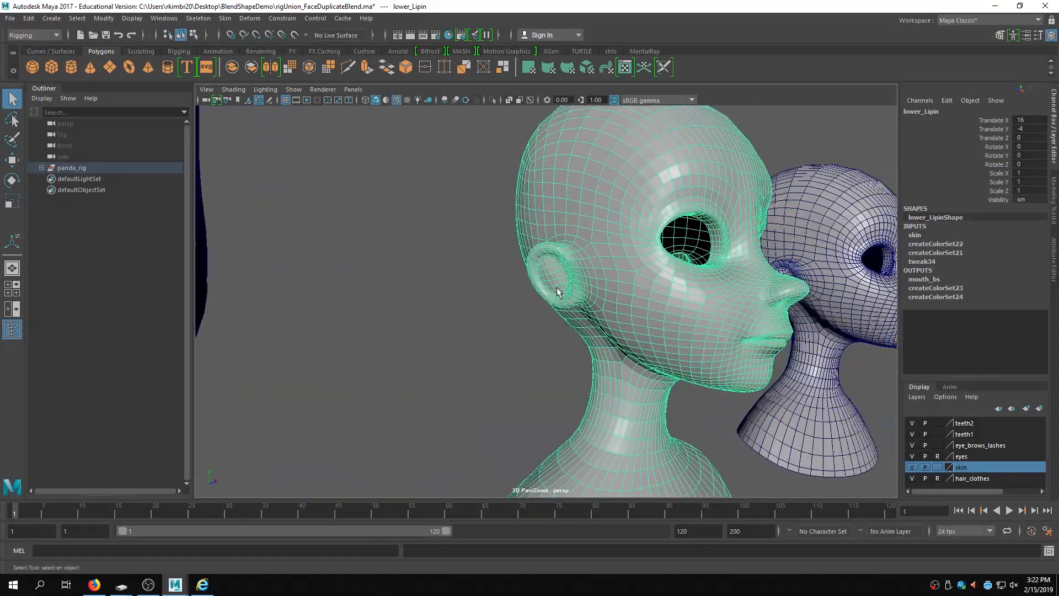
- Select the frown target head, frame it and orbit around it to examine its shape
{"action": "scroll", "coordinate": [669, 308], "scroll_direction": "down", "scroll_amount": 6}
{"action": "left_click", "coordinate": [764, 259]}
{"action": "middle_click_drag", "start_coordinate": [763, 259], "coordinate": [118, 349], "text": "alt"}
{"action": "right_click_drag", "start_coordinate": [458, 338], "coordinate": [957, 298], "text": "alt"}
{"action": "scroll", "coordinate": [487, 378], "scroll_direction": "down", "scroll_amount": 3}
{"action": "scroll", "coordinate": [488, 377], "scroll_direction": "up", "scroll_amount": 2}
{"action": "key", "text": "f"}
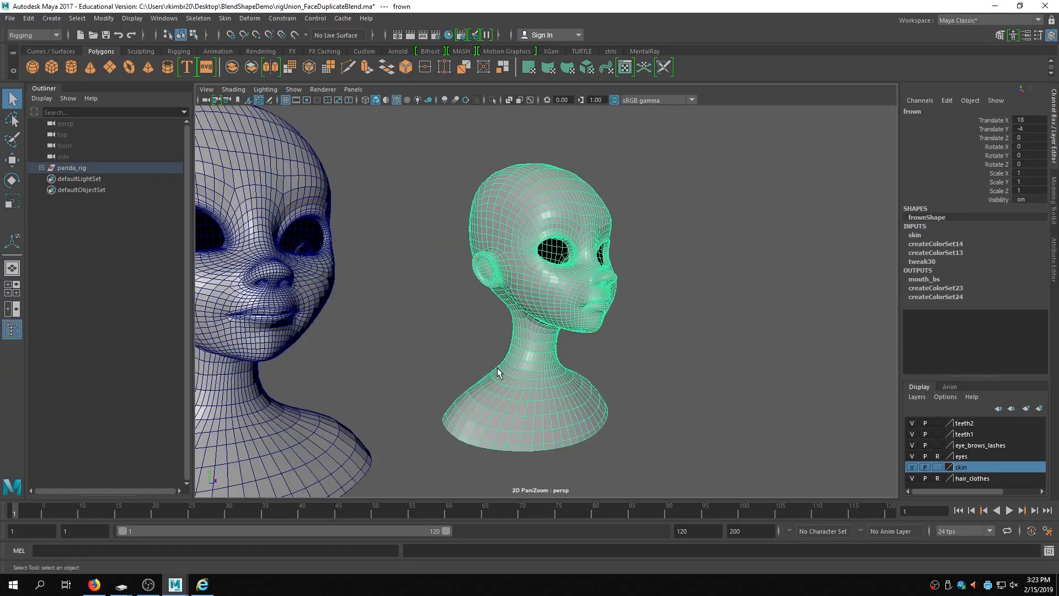
{"action": "right_click_drag", "start_coordinate": [502, 255], "coordinate": [855, 256], "text": "alt"}
{"action": "left_click_drag", "start_coordinate": [860, 256], "coordinate": [610, 259], "text": "alt"}
{"action": "right_click_drag", "start_coordinate": [610, 260], "coordinate": [439, 270], "text": "alt"}
{"action": "middle_click_drag", "start_coordinate": [459, 269], "coordinate": [504, 273], "text": "alt"}
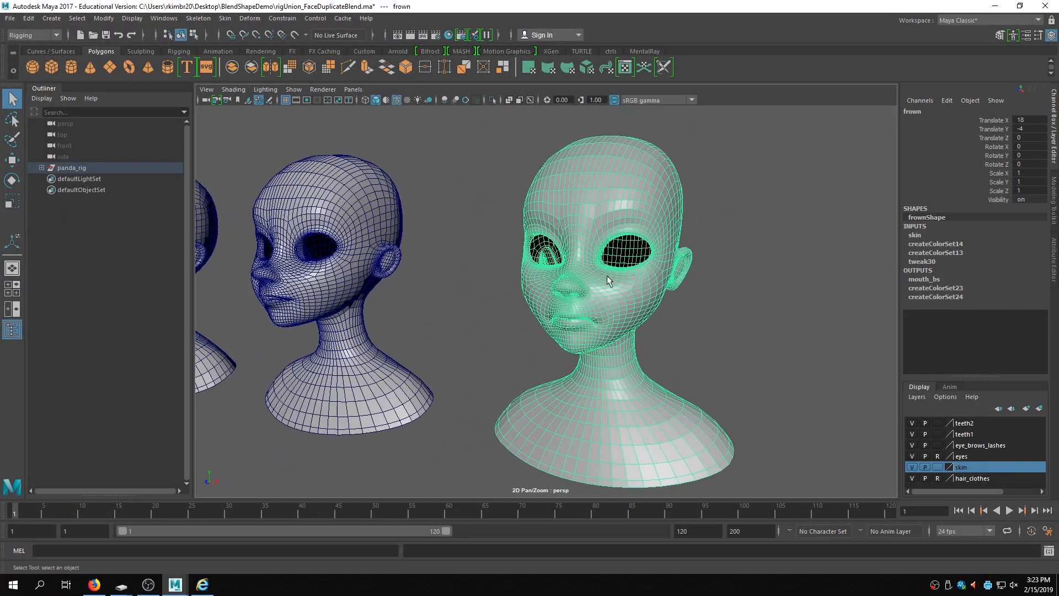
{"action": "right_click_drag", "start_coordinate": [504, 272], "coordinate": [303, 234], "text": "alt"}
{"action": "middle_click_drag", "start_coordinate": [416, 230], "coordinate": [560, 265], "text": "alt"}
{"action": "left_click_drag", "start_coordinate": [442, 281], "coordinate": [535, 287], "text": "alt"}
{"action": "middle_click_drag", "start_coordinate": [352, 286], "coordinate": [419, 408], "text": "alt"}
{"action": "left_click_drag", "start_coordinate": [483, 273], "coordinate": [572, 320], "text": "alt"}
{"action": "right_click_drag", "start_coordinate": [571, 319], "coordinate": [710, 314], "text": "alt"}
{"action": "left_click_drag", "start_coordinate": [711, 314], "coordinate": [674, 310], "text": "alt"}
{"action": "right_click_drag", "start_coordinate": [674, 309], "coordinate": [645, 301], "text": "alt"}
{"action": "middle_click_drag", "start_coordinate": [557, 275], "coordinate": [619, 306], "text": "alt"}
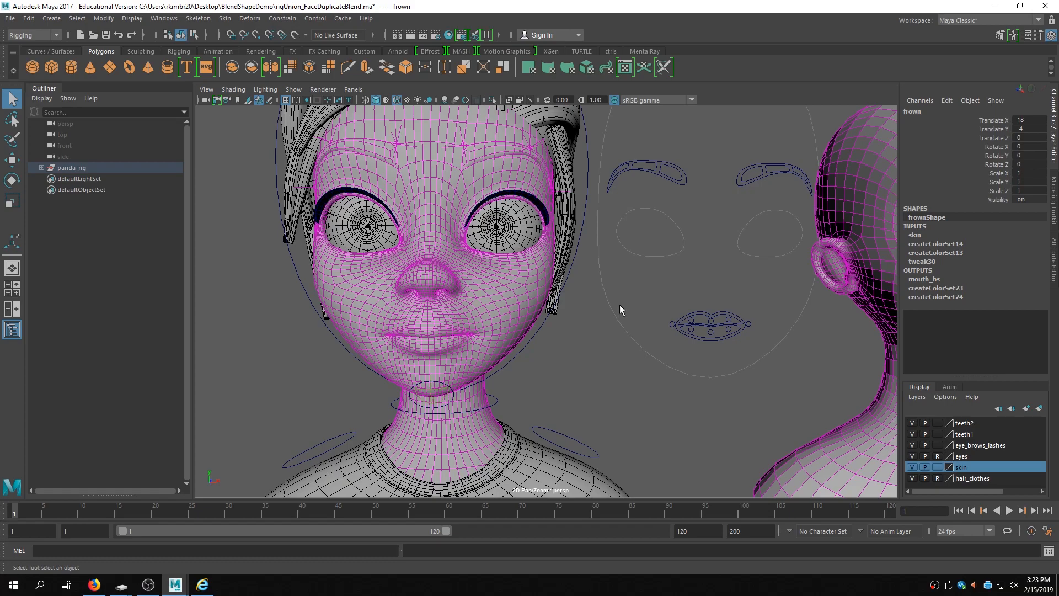
- Set the Smile attribute to 1 on both the left and right mouth corner controls
{"action": "left_click", "coordinate": [749, 325]}
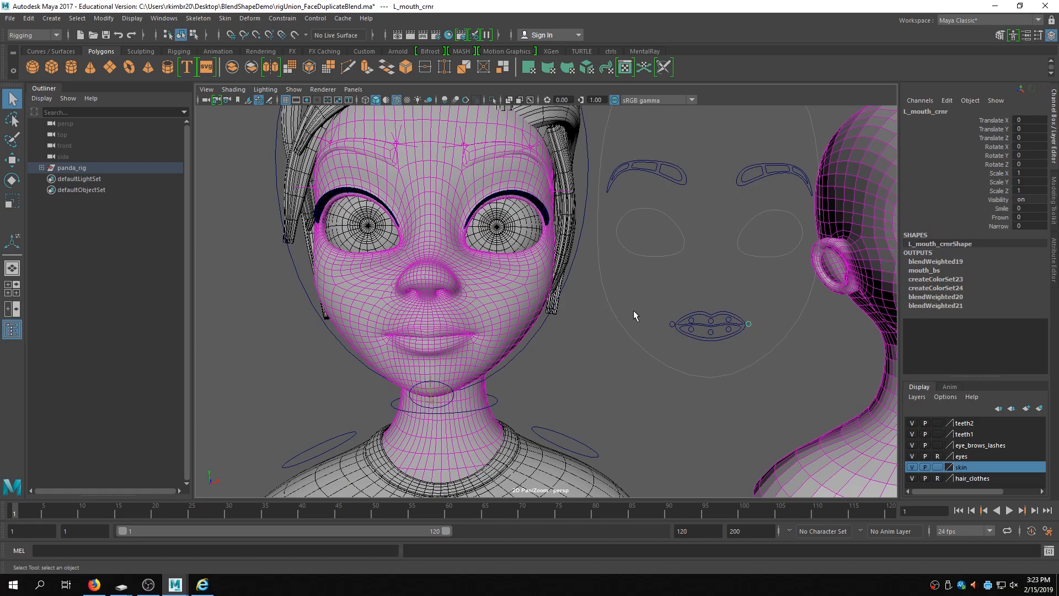
{"action": "right_click_drag", "start_coordinate": [586, 328], "coordinate": [620, 310], "text": "alt"}
{"action": "middle_click_drag", "start_coordinate": [619, 309], "coordinate": [621, 297], "text": "alt"}
{"action": "left_click", "coordinate": [1010, 209]}
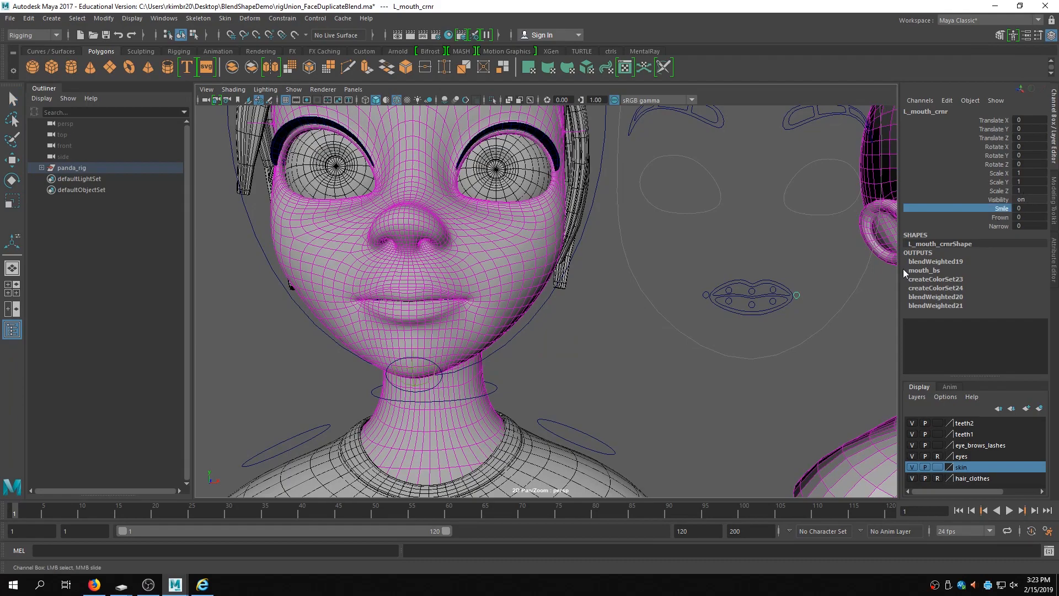
{"action": "middle_click_drag", "start_coordinate": [629, 353], "coordinate": [660, 336]}
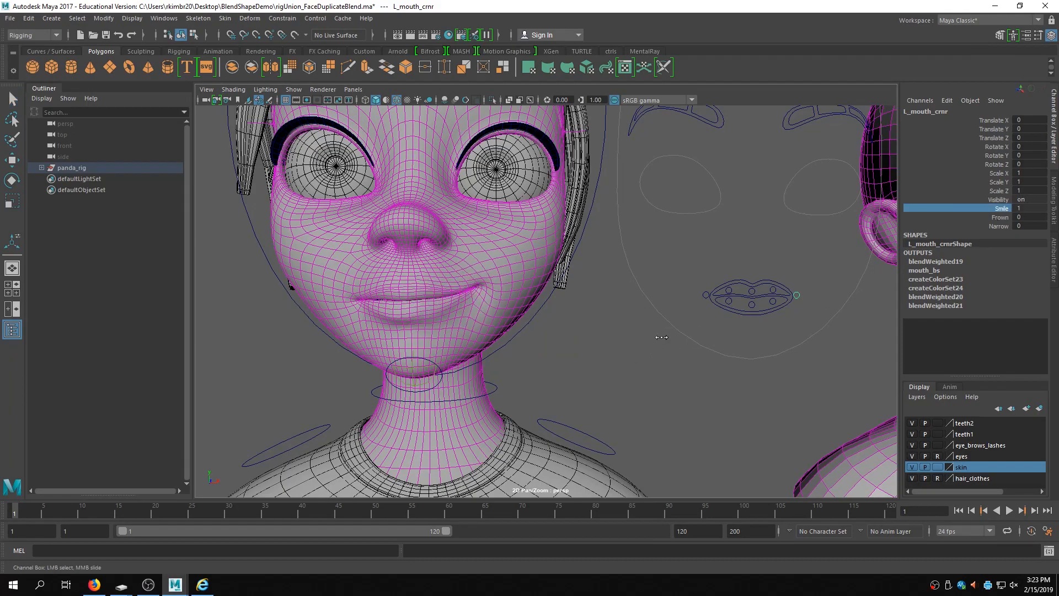
{"action": "left_click", "coordinate": [706, 294]}
{"action": "left_click", "coordinate": [1002, 208]}
{"action": "middle_click_drag", "start_coordinate": [620, 321], "coordinate": [659, 323]}
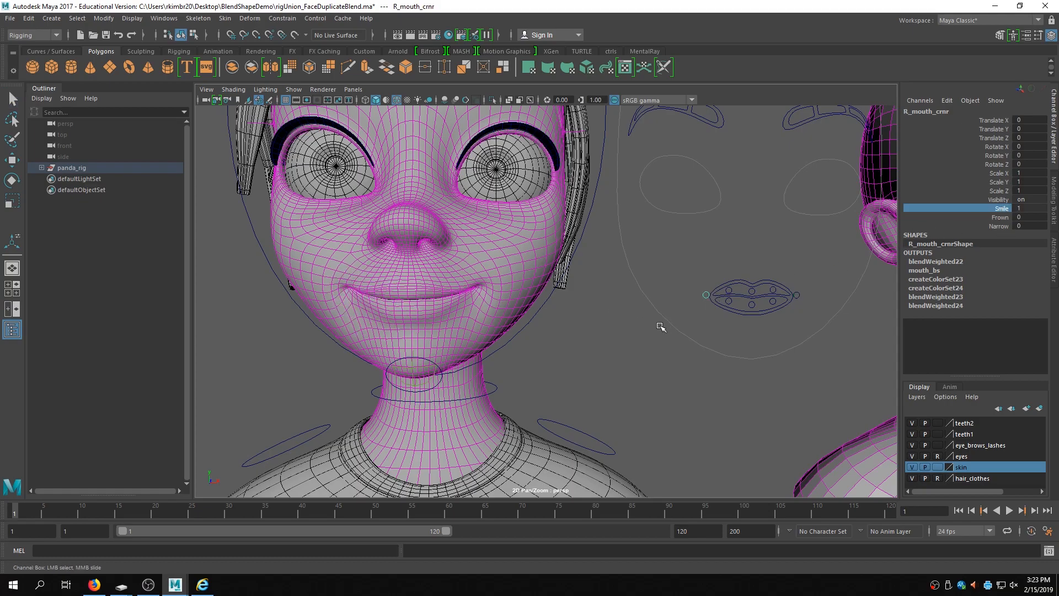
- Zoom out to survey the whole face rig and its target heads
{"action": "scroll", "coordinate": [644, 316], "scroll_direction": "down", "scroll_amount": 5}
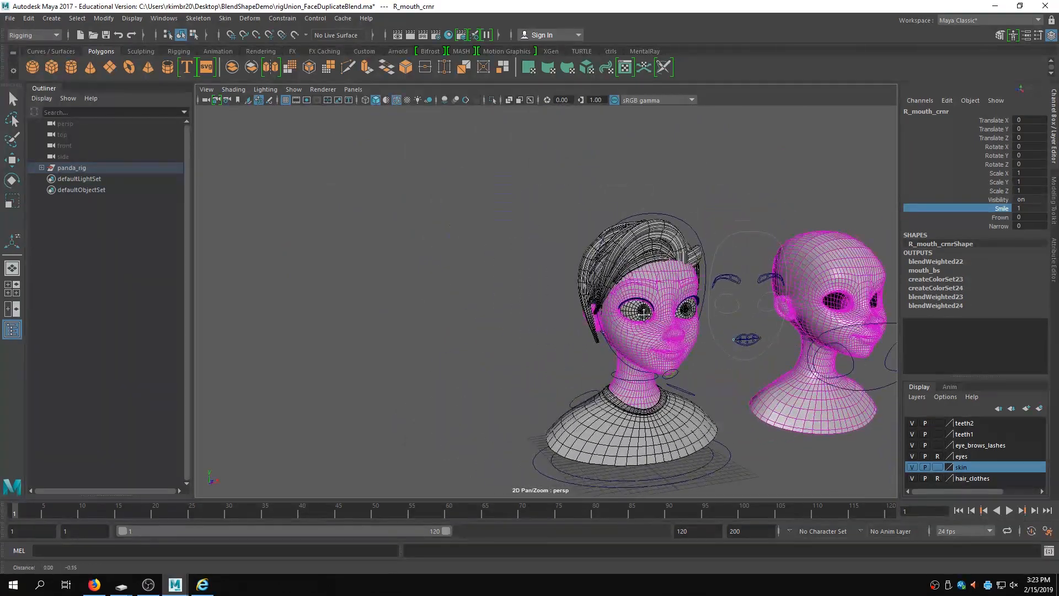
{"action": "middle_click_drag", "start_coordinate": [646, 316], "coordinate": [548, 279], "text": "alt"}
{"action": "right_click_drag", "start_coordinate": [548, 279], "coordinate": [576, 286], "text": "alt"}
{"action": "middle_click_drag", "start_coordinate": [675, 295], "coordinate": [632, 286], "text": "alt"}
{"action": "right_click_drag", "start_coordinate": [755, 325], "coordinate": [529, 324], "text": "alt"}
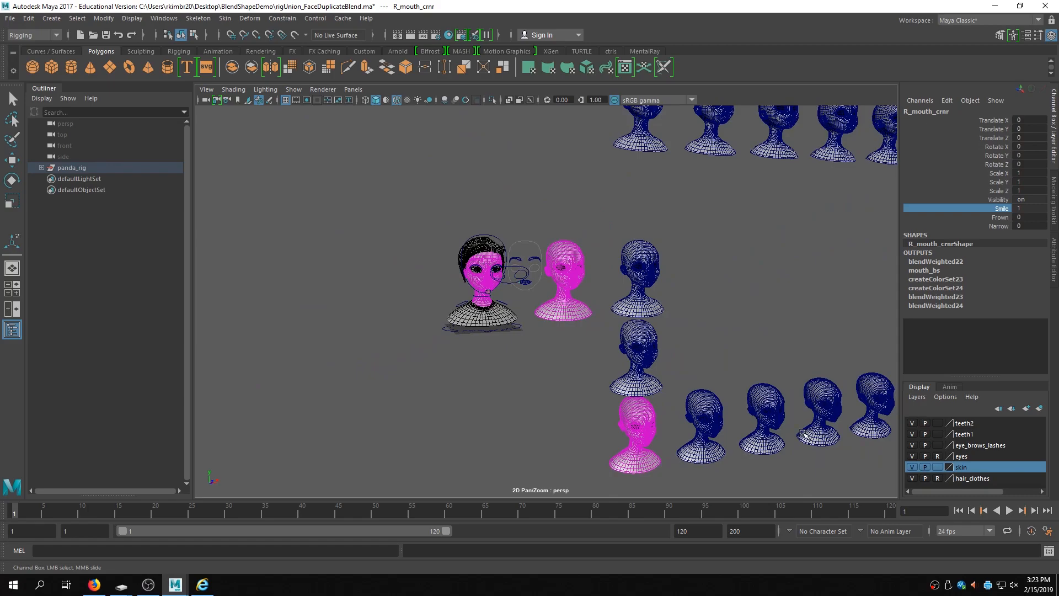
{"action": "middle_click_drag", "start_coordinate": [761, 210], "coordinate": [740, 309], "text": "alt"}
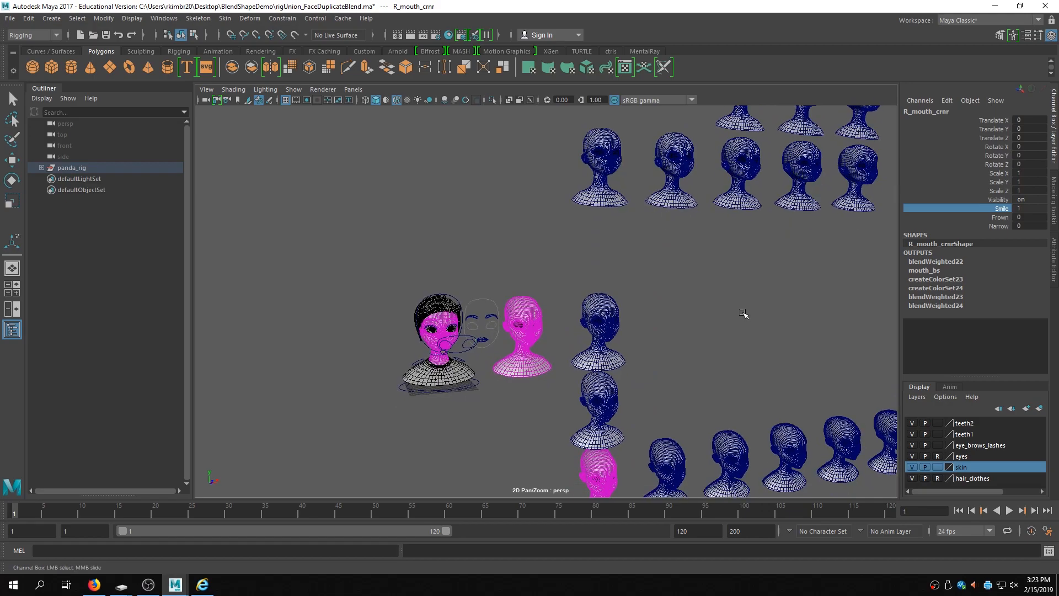
{"action": "middle_click_drag", "start_coordinate": [730, 350], "coordinate": [740, 312], "text": "alt"}
{"action": "right_click_drag", "start_coordinate": [741, 313], "coordinate": [766, 305], "text": "alt"}
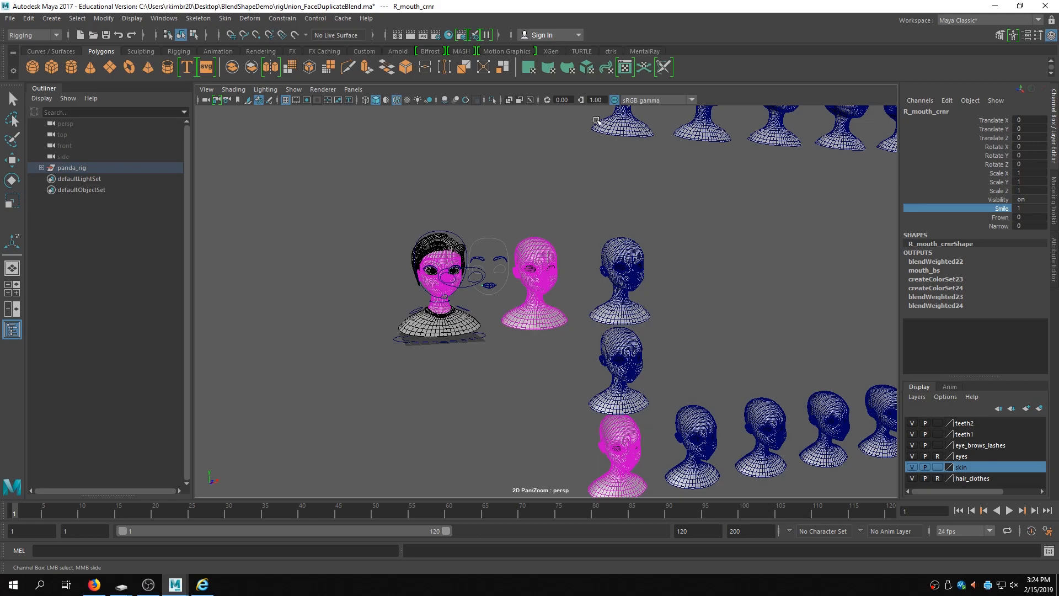
- Open rigUnion_CubeInts.ma from the BlendShapeDemo folder without saving the current scene
{"action": "left_click", "coordinate": [9, 19]}
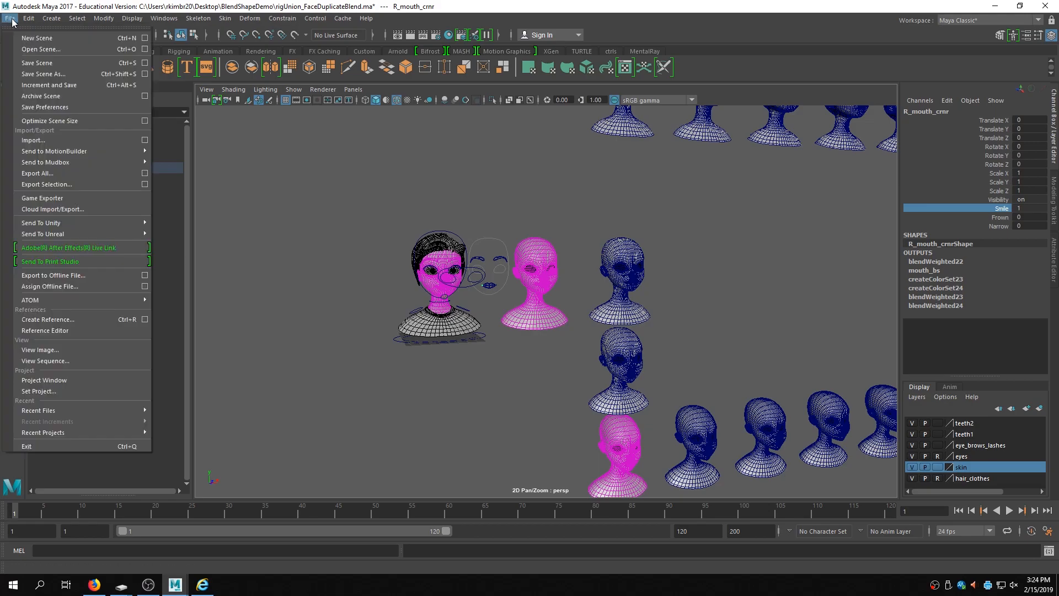
{"action": "left_click", "coordinate": [36, 49]}
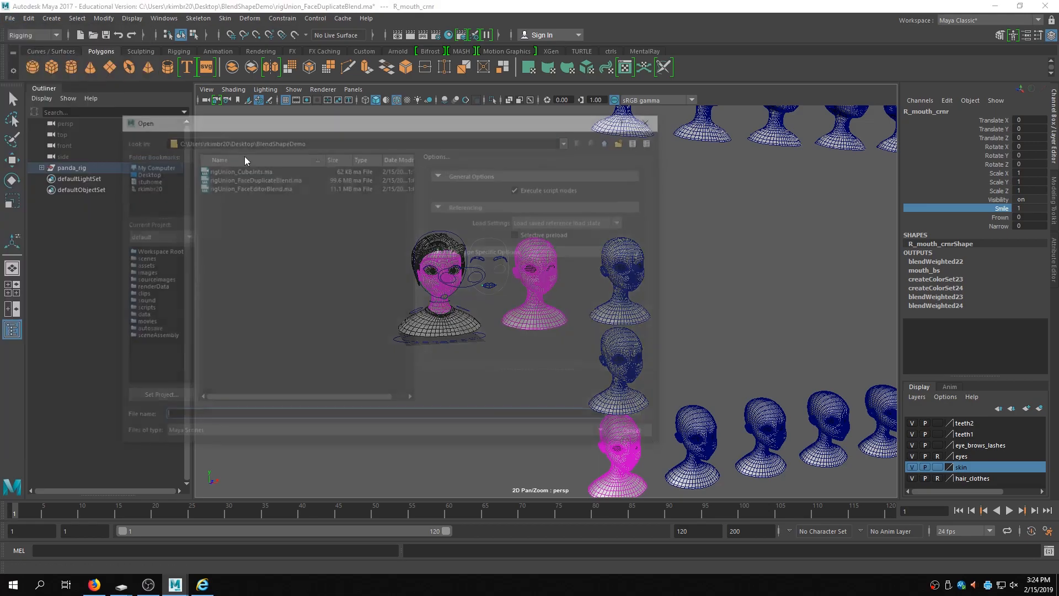
{"action": "left_click", "coordinate": [257, 169]}
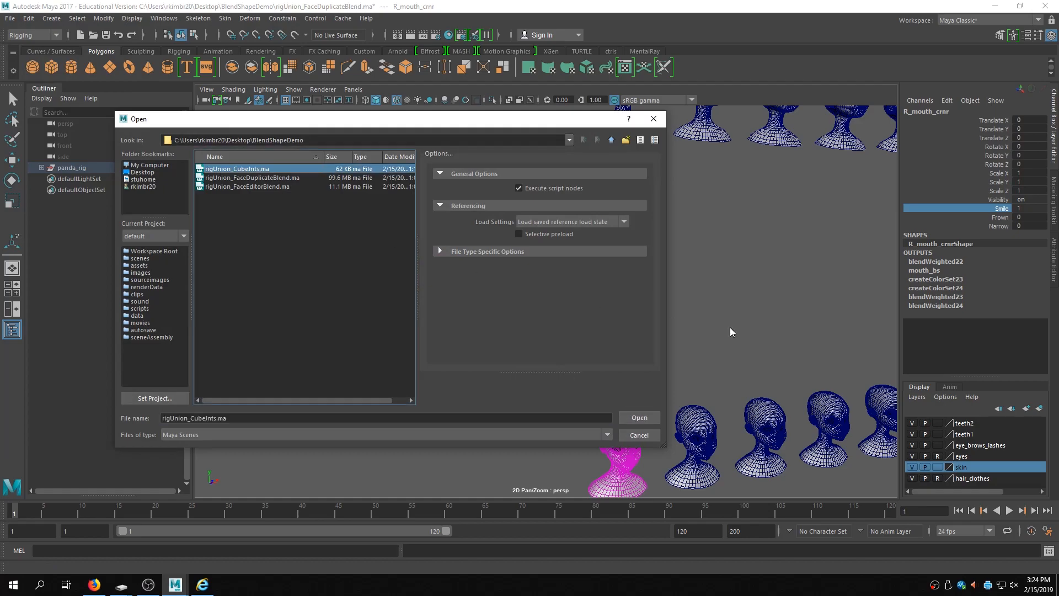
{"action": "left_click", "coordinate": [654, 415]}
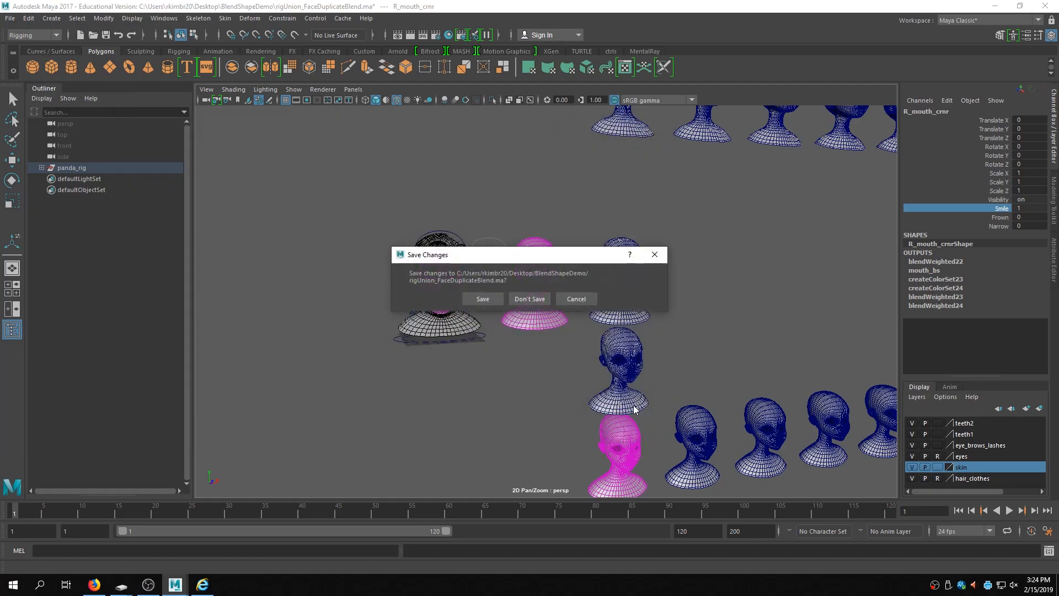
{"action": "left_click", "coordinate": [537, 300]}
{"action": "mouse_move", "coordinate": [587, 356]}
{"action": "left_mouse_down", "text": "alt"}
{"action": "mouse_move", "coordinate": [572, 380]}
{"action": "mouse_move", "coordinate": [571, 356]}
{"action": "mouse_move", "coordinate": [647, 364]}
{"action": "mouse_move", "coordinate": [596, 368]}
{"action": "left_mouse_up", "text": "alt"}
{"action": "left_click", "coordinate": [461, 261]}
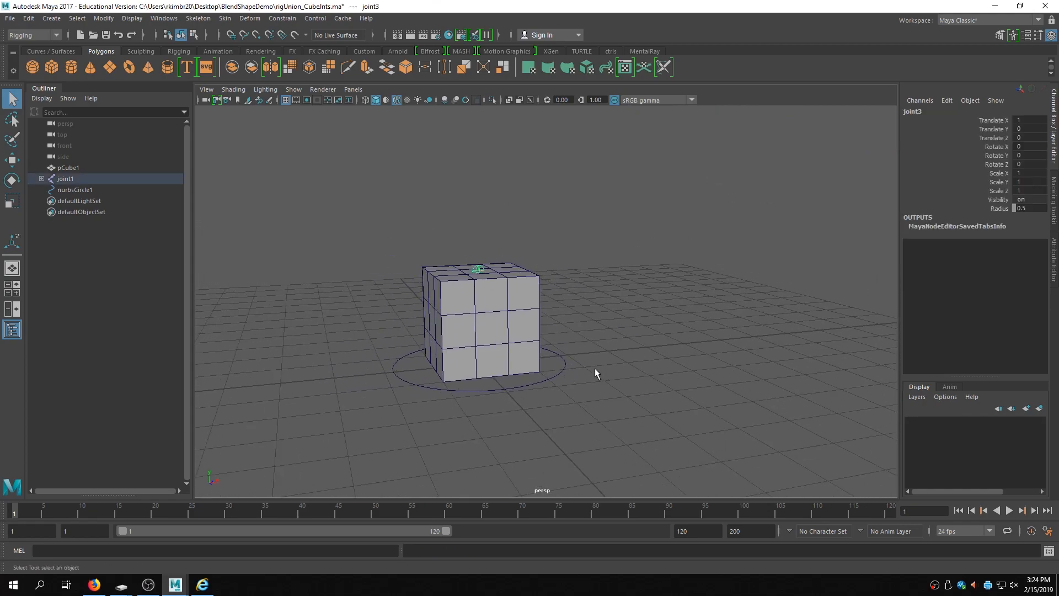
- Duplicate the cube and move the copy to Translate X 4
{"action": "left_click", "coordinate": [524, 333]}
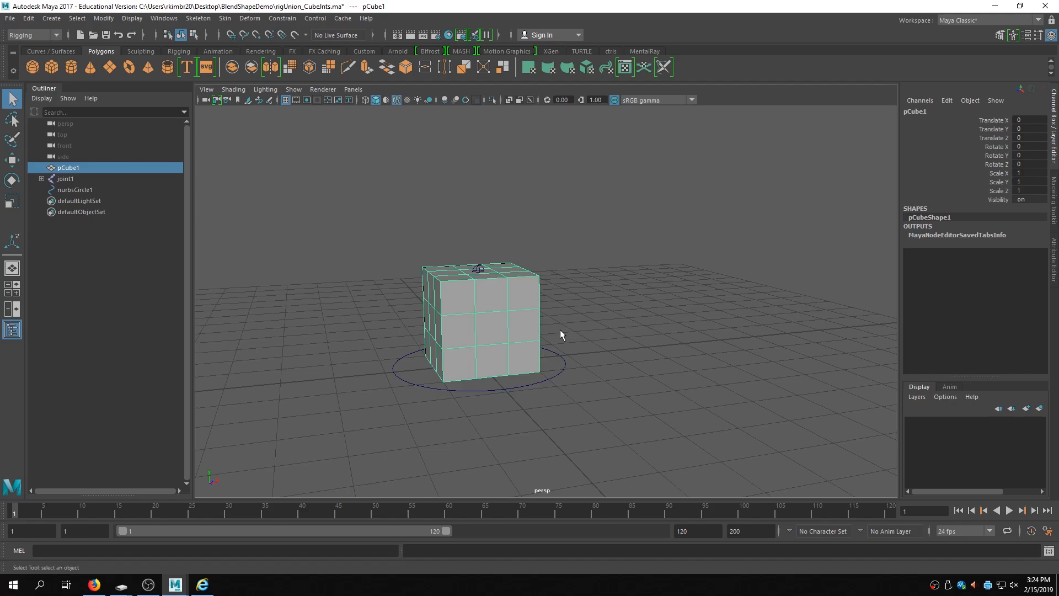
{"action": "key", "text": "ctrl+d"}
{"action": "key", "text": "w"}
{"action": "left_click_drag", "start_coordinate": [536, 321], "coordinate": [708, 301]}
{"action": "double_click", "coordinate": [1022, 115]}
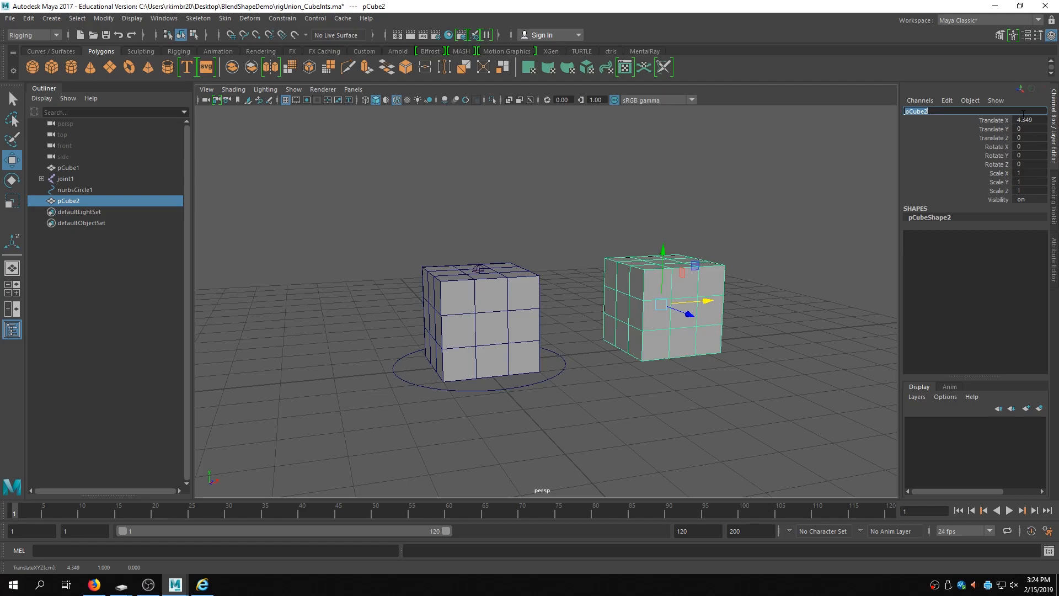
{"action": "type", "text": "0"}
{"action": "key", "text": "Return"}
{"action": "double_click", "coordinate": [1028, 119]}
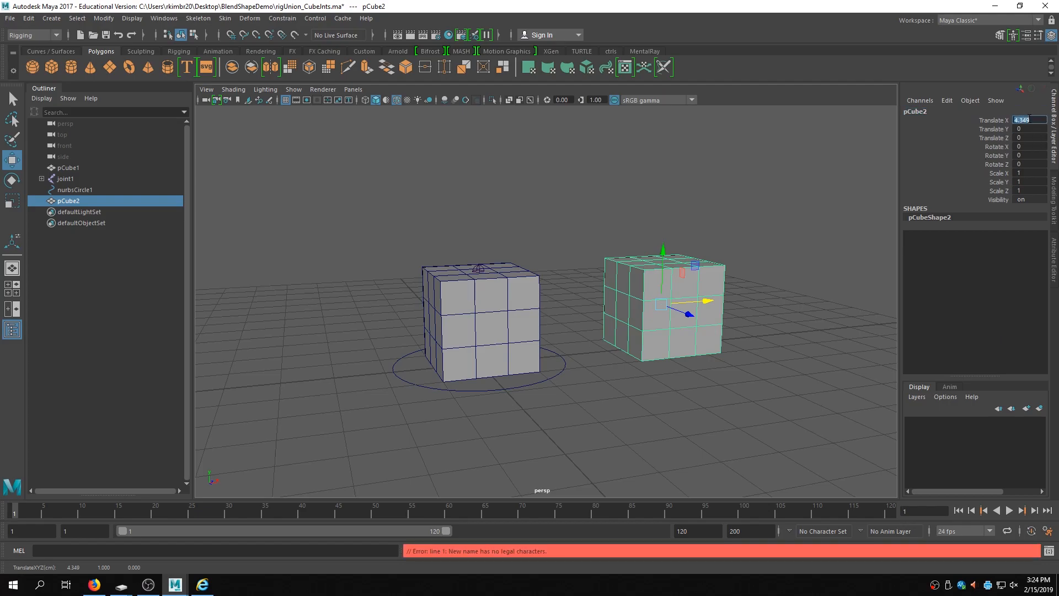
{"action": "key", "text": "Return"}
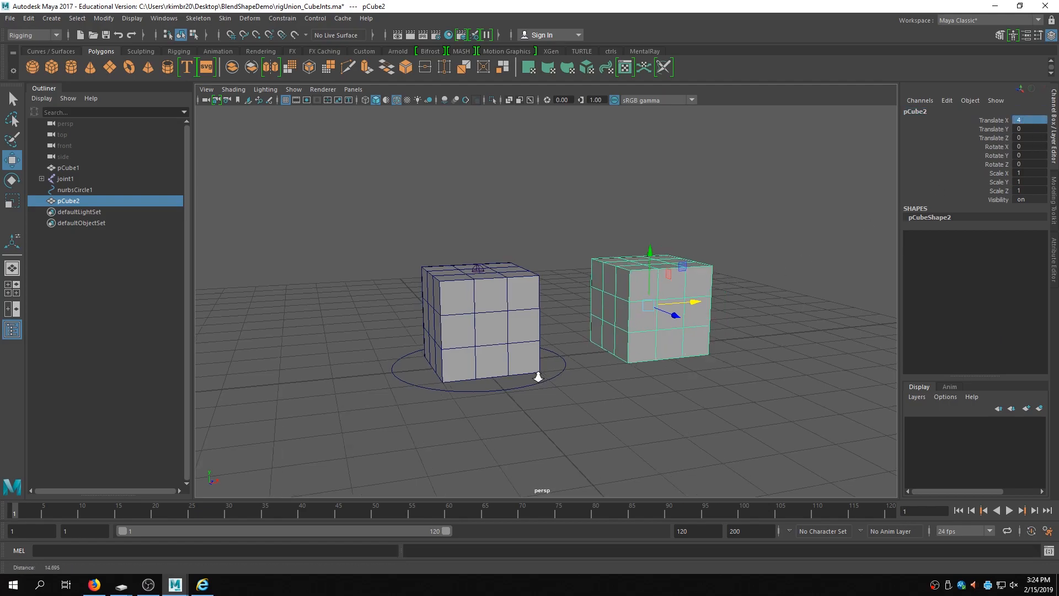
- Create a blend shape on the original cube using the reshaped copy as its target
{"action": "right_click_drag", "start_coordinate": [536, 374], "coordinate": [699, 367], "text": "alt"}
{"action": "left_click", "coordinate": [749, 338]}
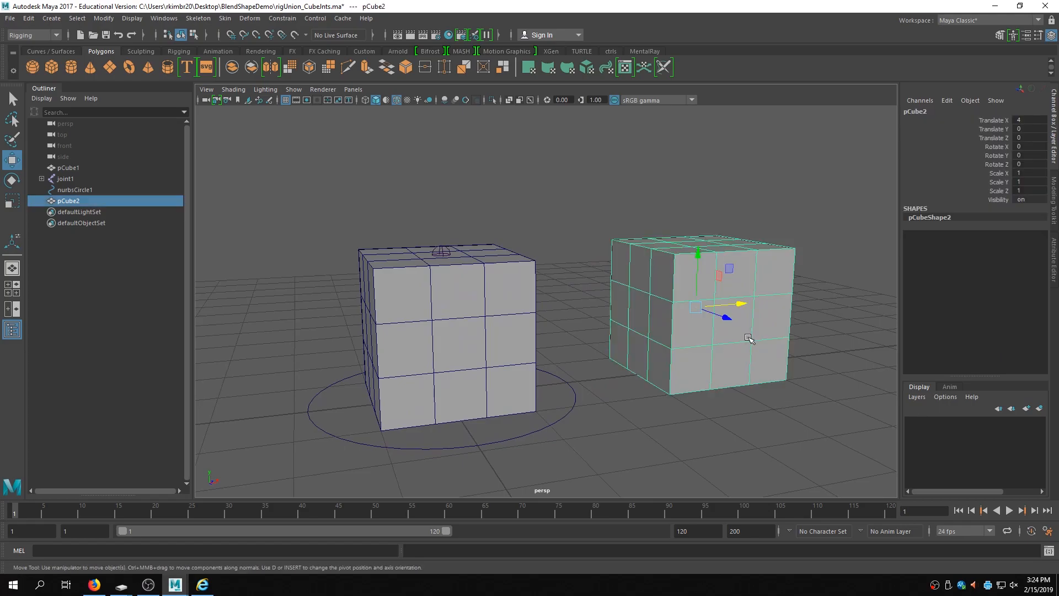
{"action": "left_click", "coordinate": [503, 358], "text": "shift"}
{"action": "left_click", "coordinate": [239, 22]}
{"action": "left_click", "coordinate": [259, 47]}
{"action": "left_click_drag", "start_coordinate": [844, 293], "coordinate": [760, 289], "text": "alt"}
{"action": "right_click_drag", "start_coordinate": [674, 268], "coordinate": [629, 268]}
{"action": "left_click_drag", "start_coordinate": [745, 286], "coordinate": [776, 308], "text": "alt"}
{"action": "left_click_drag", "start_coordinate": [788, 428], "coordinate": [637, 329]}
{"action": "left_click_drag", "start_coordinate": [723, 362], "coordinate": [736, 364]}
- Set the blendDemo weight for pCube2 to 1 on the original cube
{"action": "left_click", "coordinate": [539, 347]}
{"action": "left_click", "coordinate": [940, 236]}
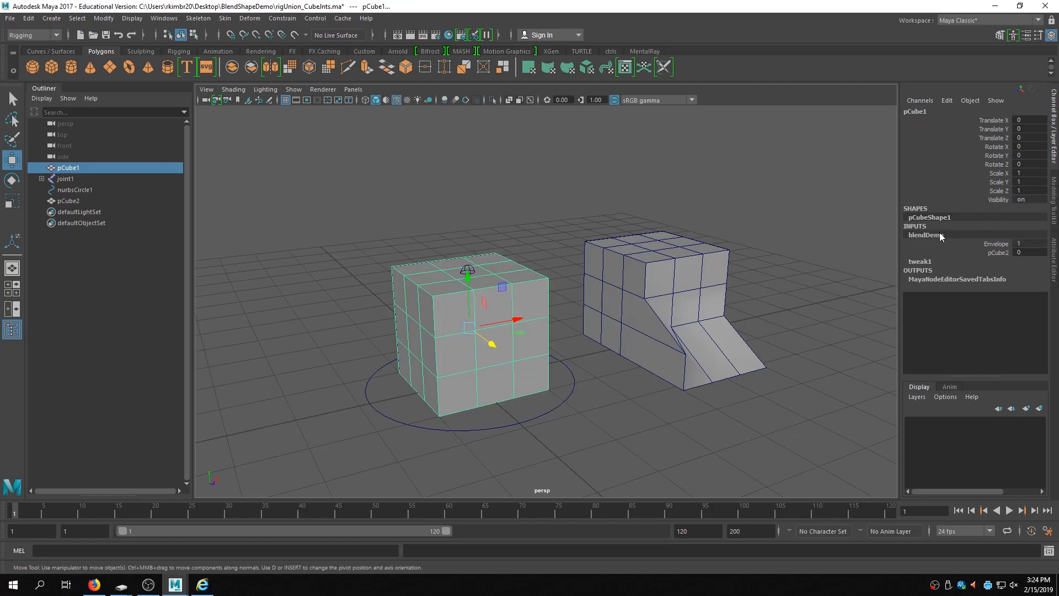
{"action": "left_click", "coordinate": [999, 253]}
{"action": "middle_click_drag", "start_coordinate": [558, 359], "coordinate": [571, 357]}
{"action": "mouse_move", "coordinate": [628, 354]}
{"action": "left_mouse_down", "text": "alt"}
{"action": "mouse_move", "coordinate": [584, 348]}
{"action": "mouse_move", "coordinate": [640, 349]}
{"action": "left_mouse_up", "text": "alt"}
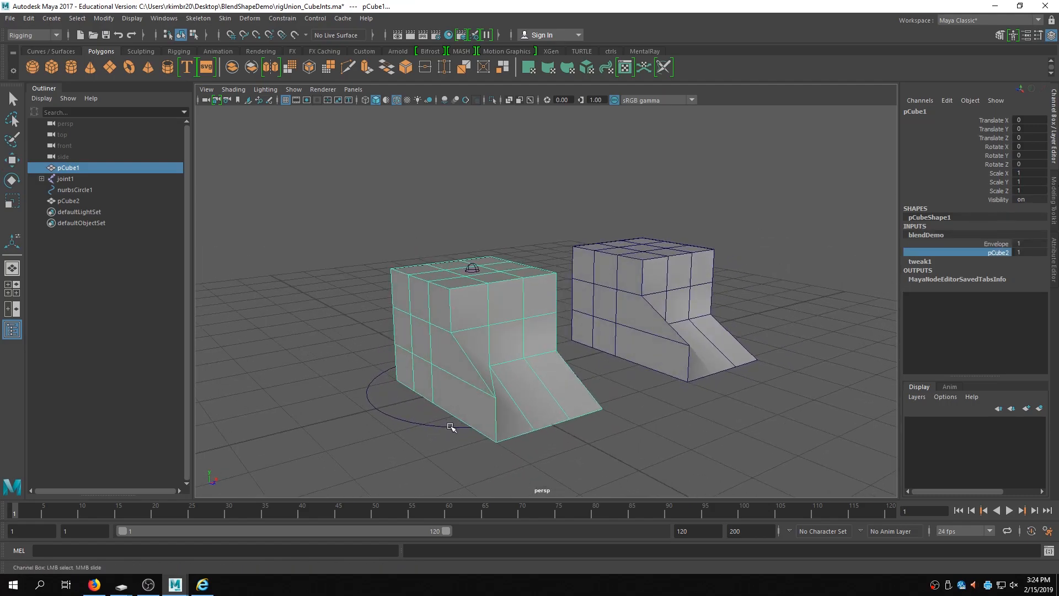
- Expand the joint hierarchy, then set the blendDemo pCube2 weight on the original cube back to 0
{"action": "left_click", "coordinate": [42, 178]}
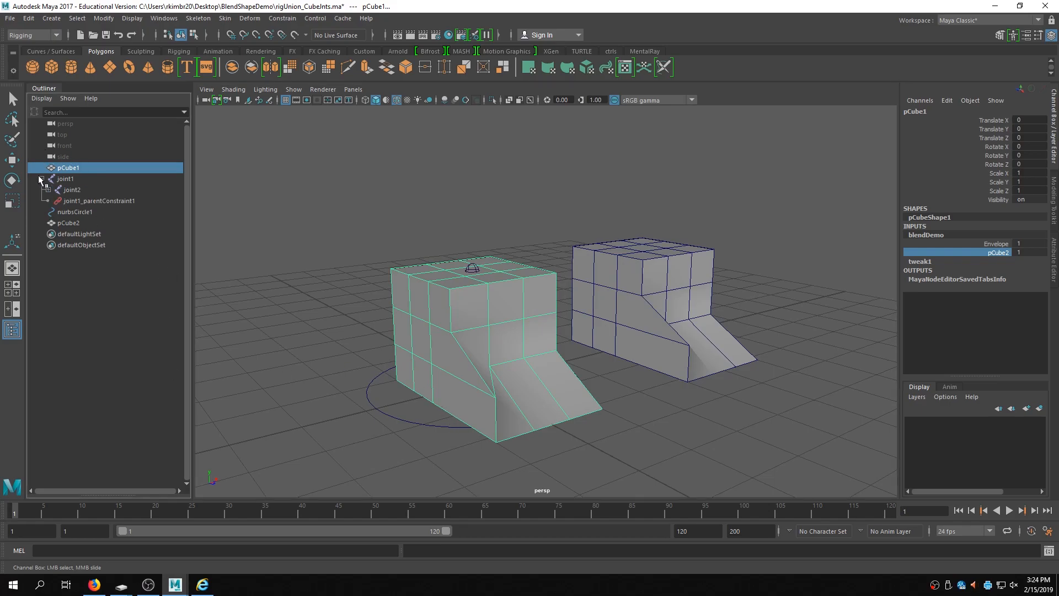
{"action": "left_click", "coordinate": [48, 190]}
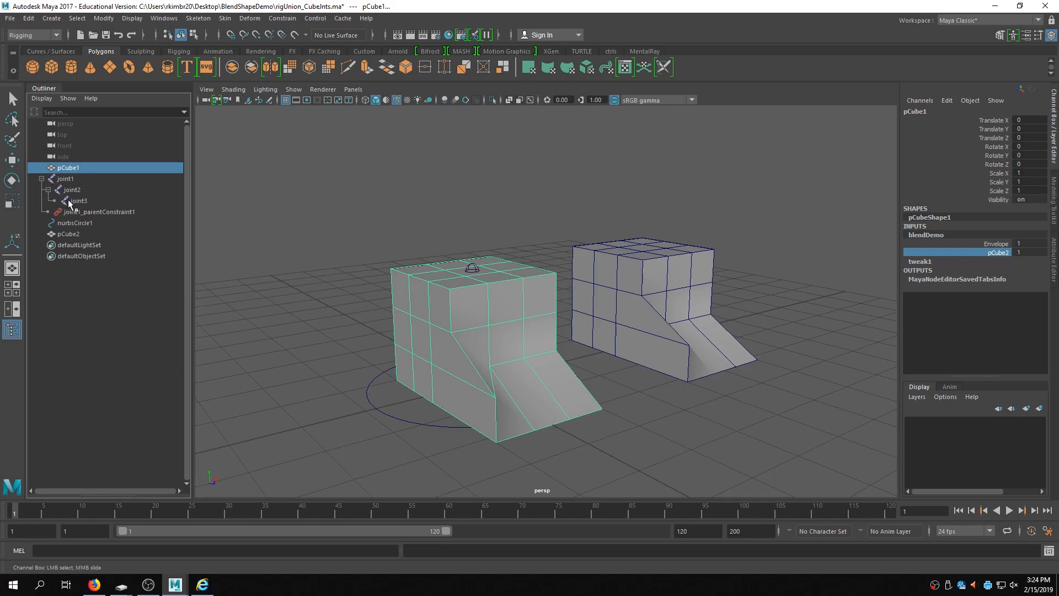
{"action": "left_click", "coordinate": [71, 201]}
{"action": "key", "text": "w"}
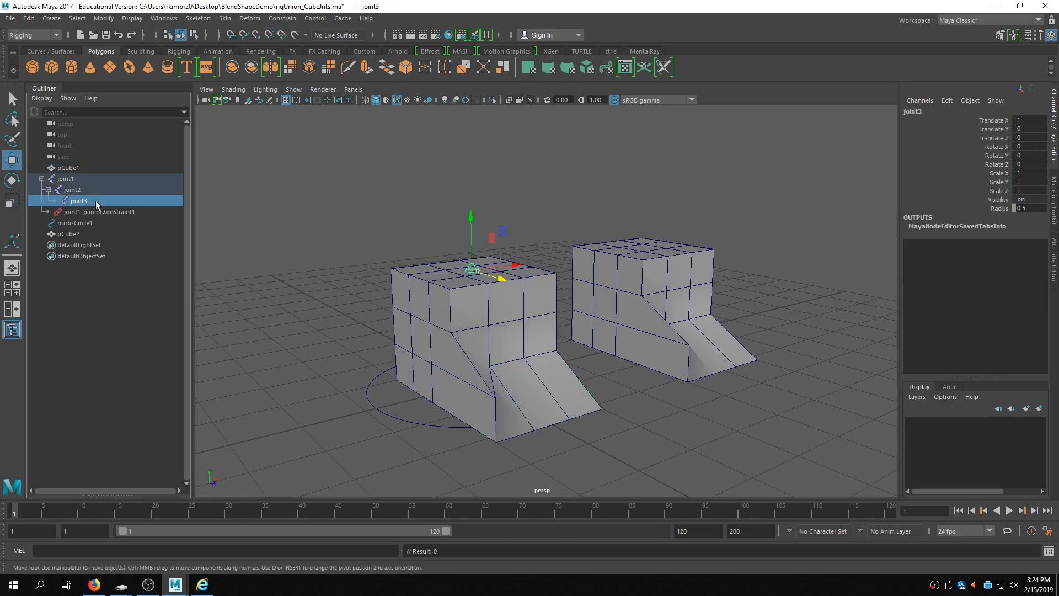
{"action": "left_click", "coordinate": [712, 263]}
{"action": "left_click", "coordinate": [70, 177]}
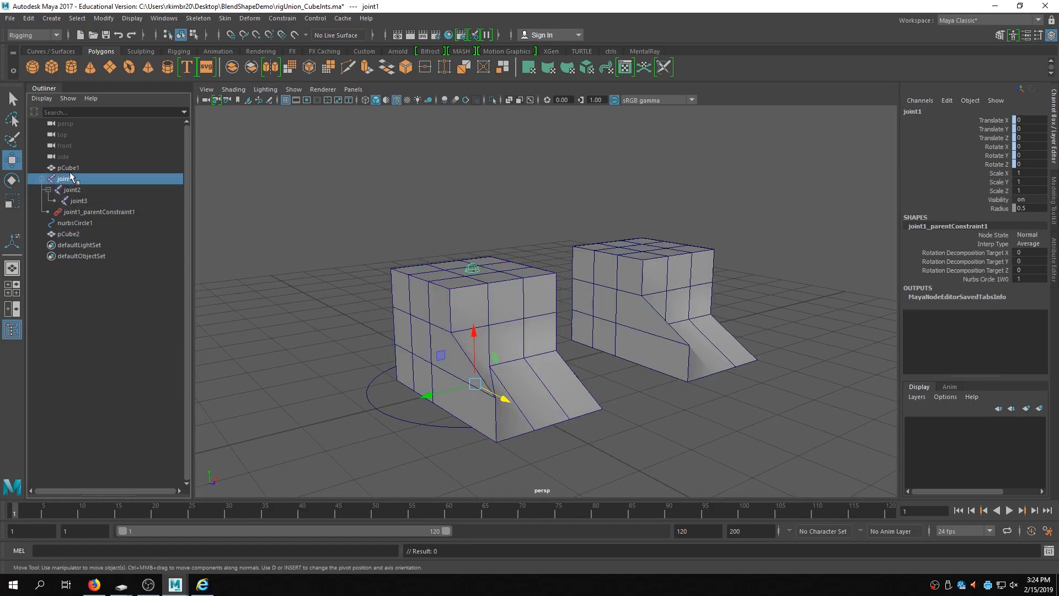
{"action": "left_click", "coordinate": [75, 168]}
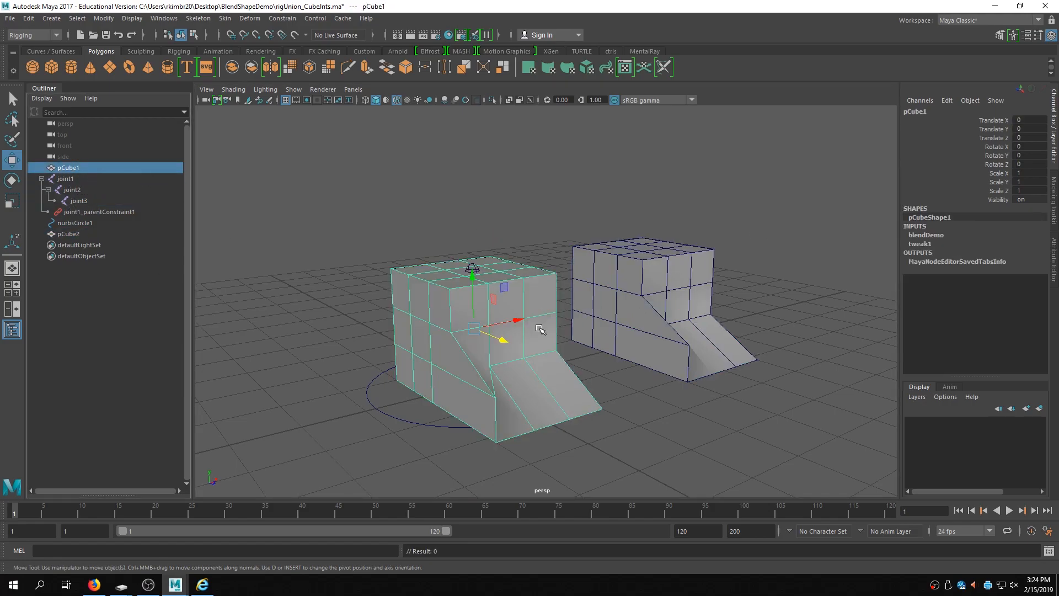
{"action": "left_click", "coordinate": [926, 235]}
{"action": "left_click", "coordinate": [1007, 254]}
{"action": "middle_click_drag", "start_coordinate": [763, 318], "coordinate": [677, 319]}
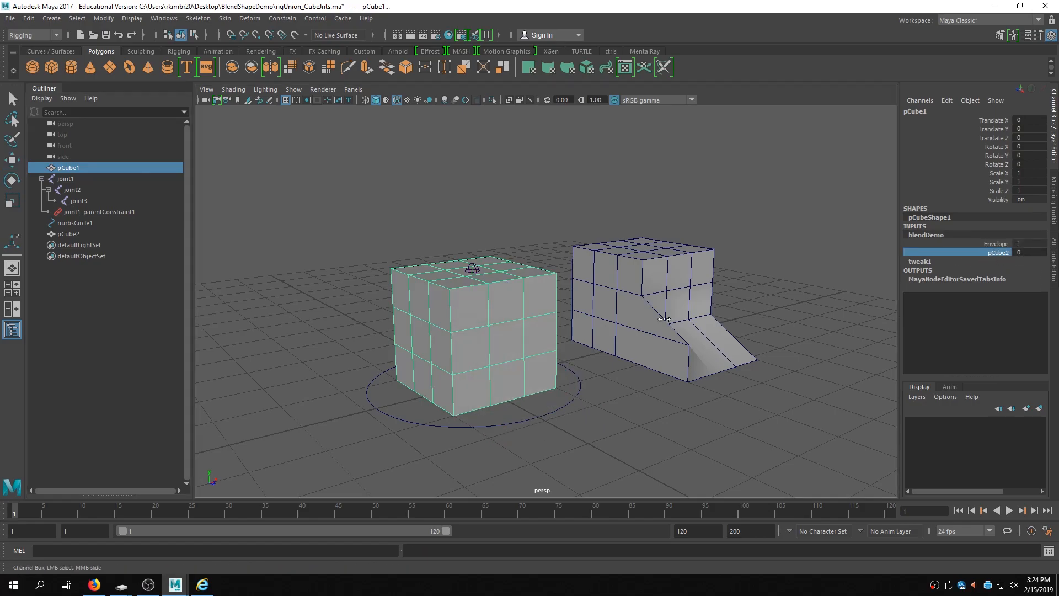
- Select the joint chain together with the original cube and bind skin to them
{"action": "left_click", "coordinate": [75, 178]}
{"action": "left_click", "coordinate": [77, 200]}
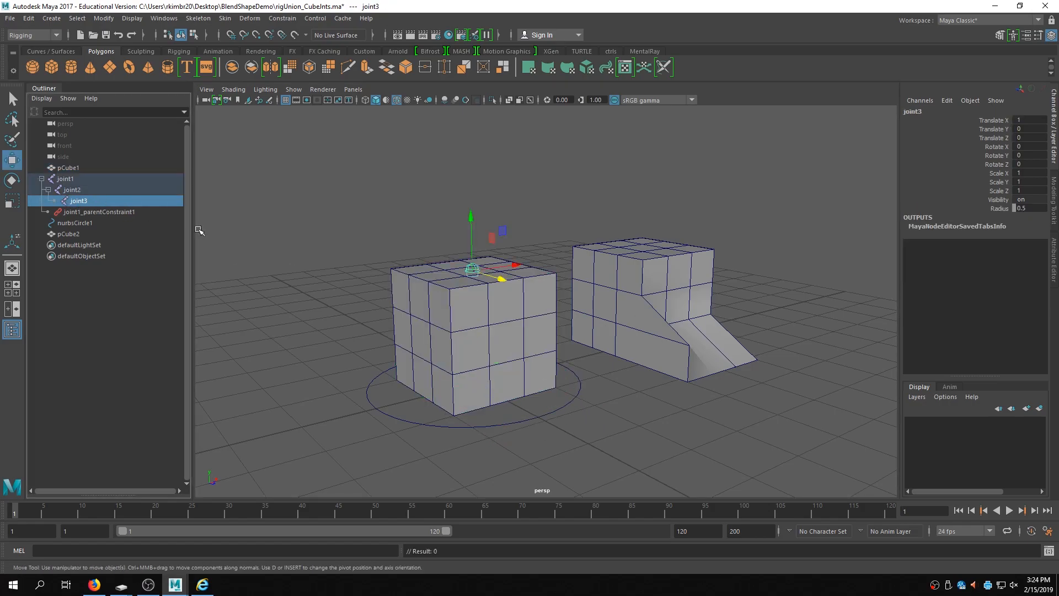
{"action": "left_click", "coordinate": [67, 178], "text": "shift"}
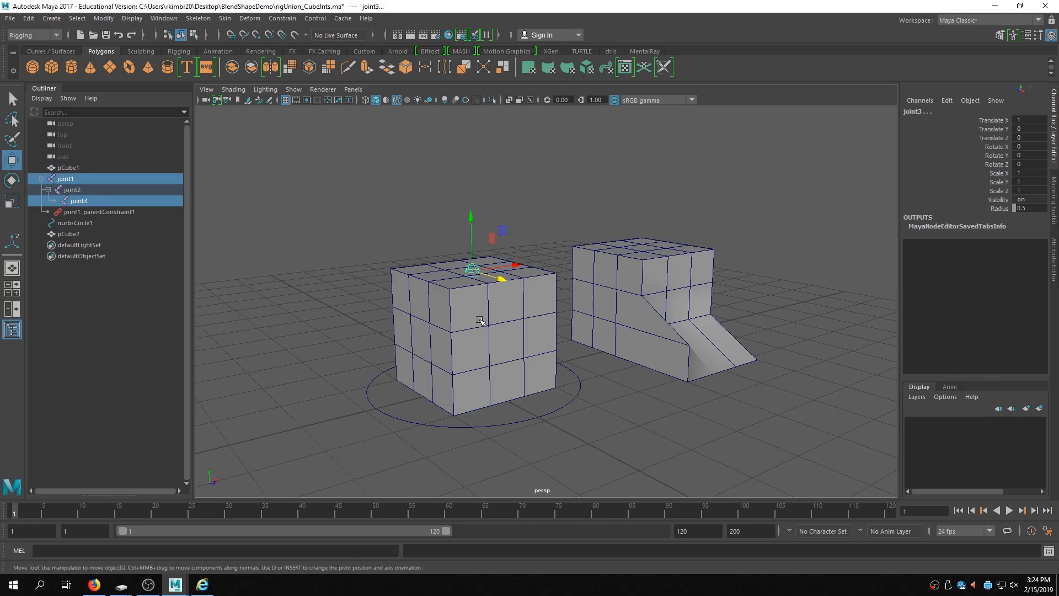
{"action": "left_click", "coordinate": [83, 179]}
{"action": "left_click", "coordinate": [78, 200], "text": "shift"}
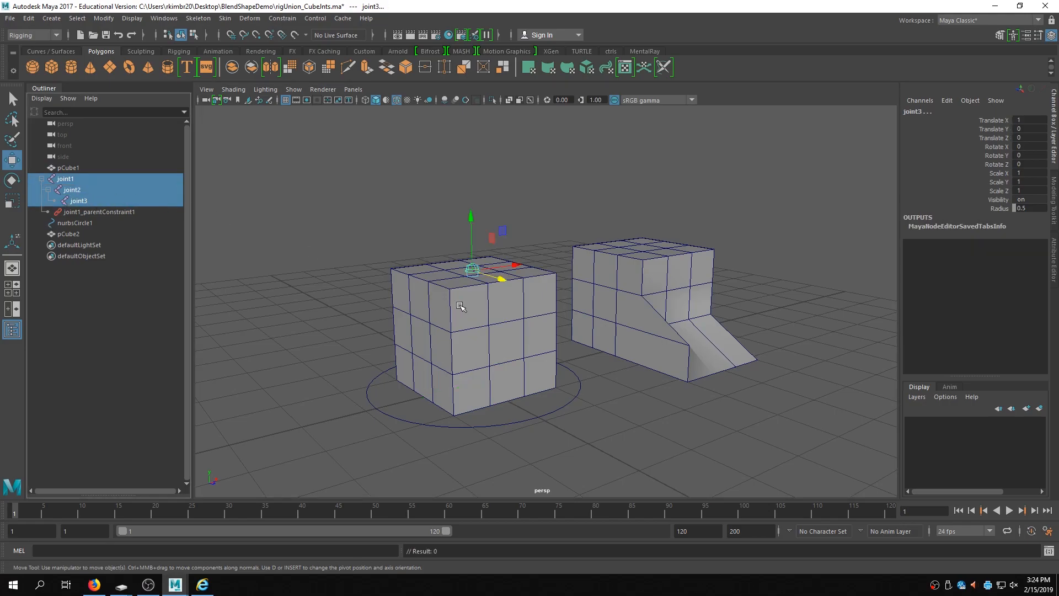
{"action": "left_click", "coordinate": [549, 332], "text": "shift"}
{"action": "left_click", "coordinate": [225, 18]}
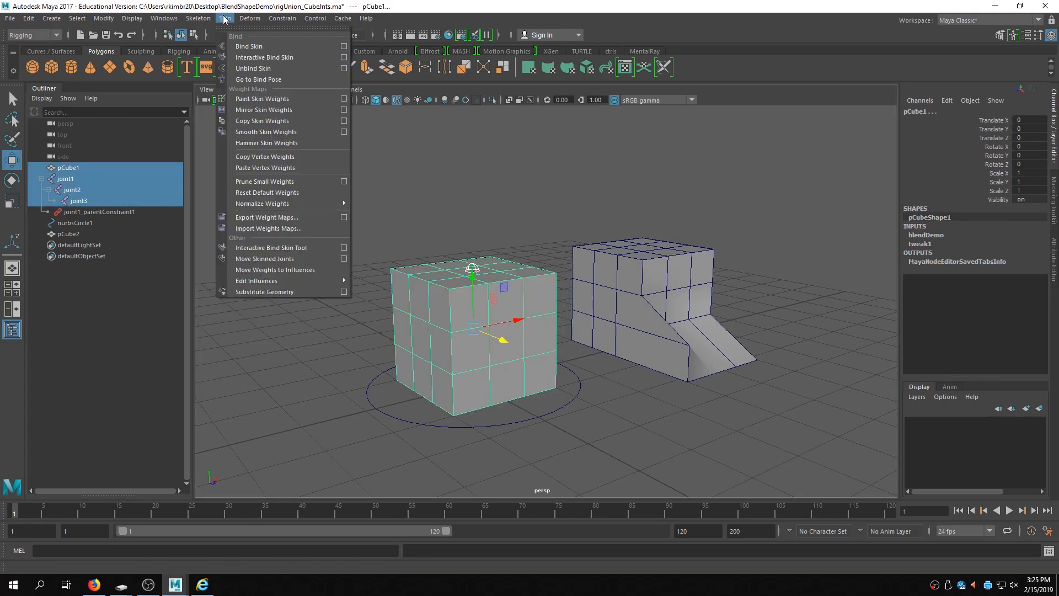
{"action": "left_click", "coordinate": [263, 46]}
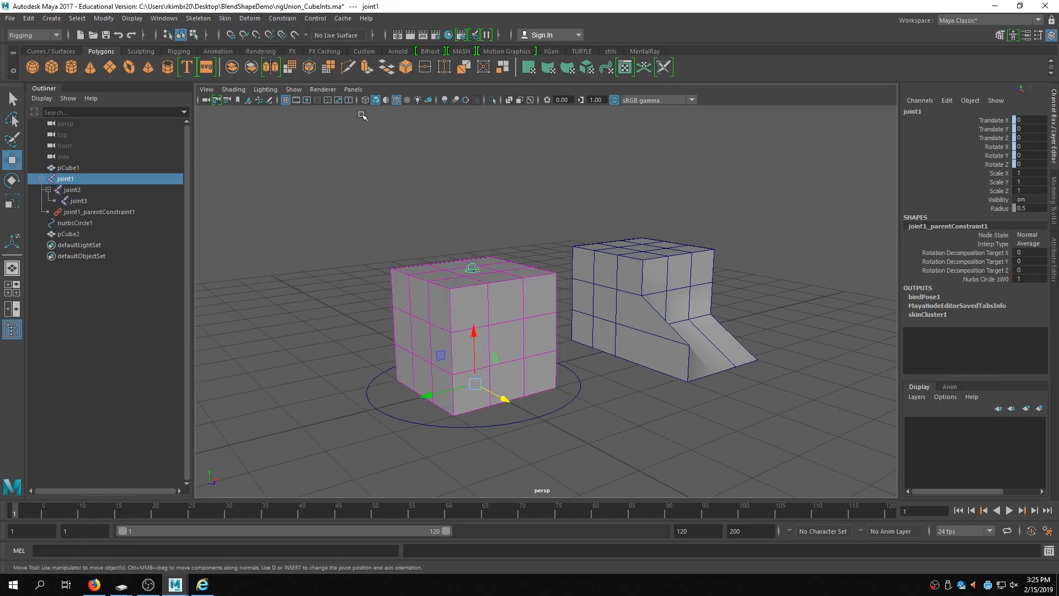
- Set the blendDemo pCube2 weight on the skinned cube to 1
{"action": "left_click", "coordinate": [542, 340]}
{"action": "left_click", "coordinate": [941, 244]}
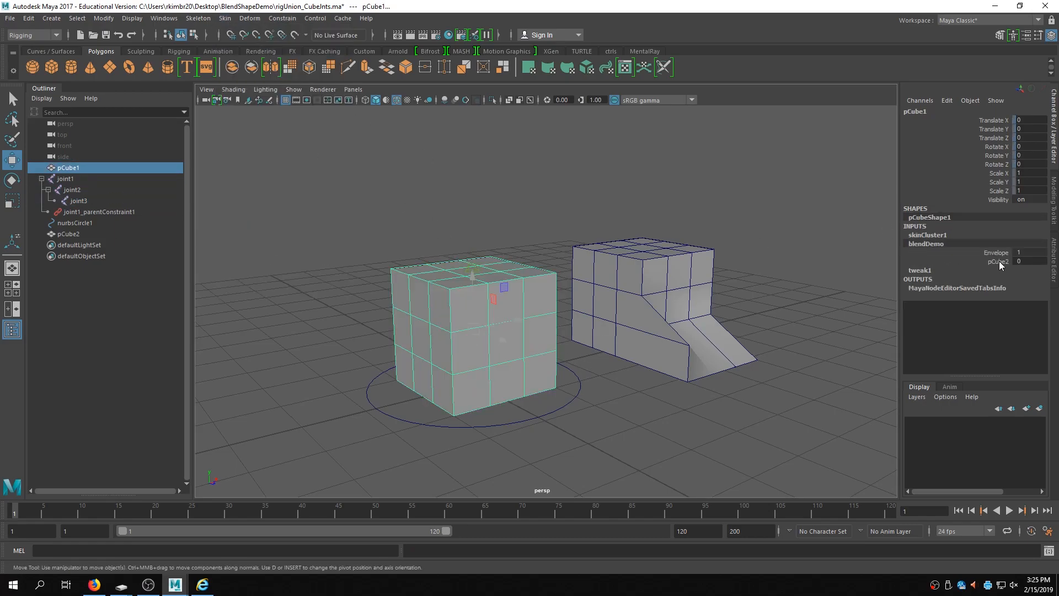
{"action": "left_click", "coordinate": [998, 261]}
{"action": "middle_click_drag", "start_coordinate": [667, 284], "coordinate": [749, 272]}
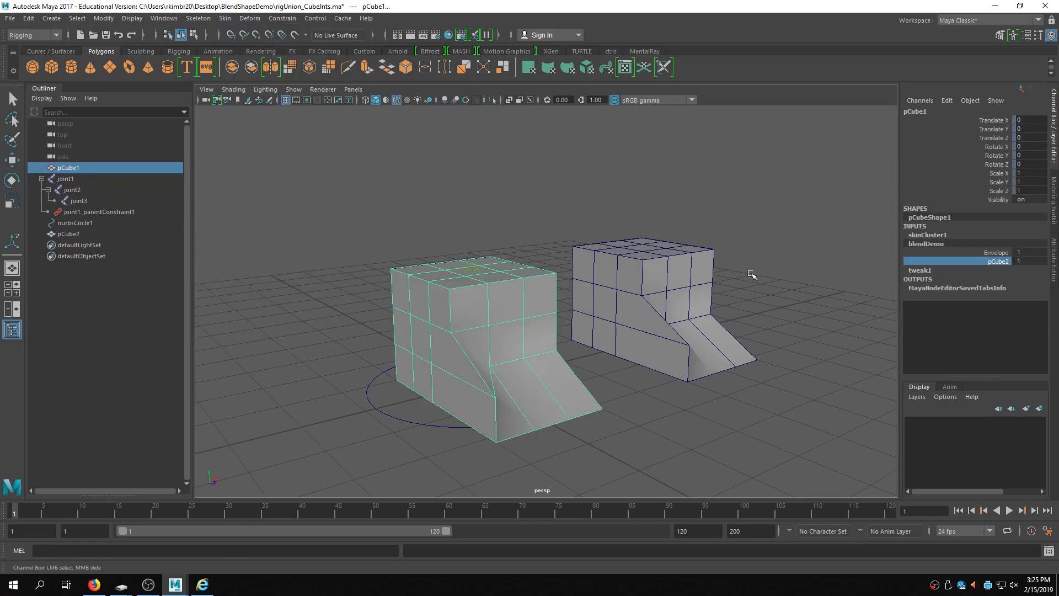
- Move the NURBS circle control to test the skinned cube with its blend shape
{"action": "left_click", "coordinate": [390, 415]}
{"action": "key", "text": "w"}
{"action": "left_click_drag", "start_coordinate": [496, 398], "coordinate": [687, 415]}
{"action": "right_click_drag", "start_coordinate": [688, 415], "coordinate": [591, 406], "text": "alt"}
{"action": "left_click_drag", "start_coordinate": [566, 405], "coordinate": [746, 410], "text": "alt"}
{"action": "left_click", "coordinate": [806, 358]}
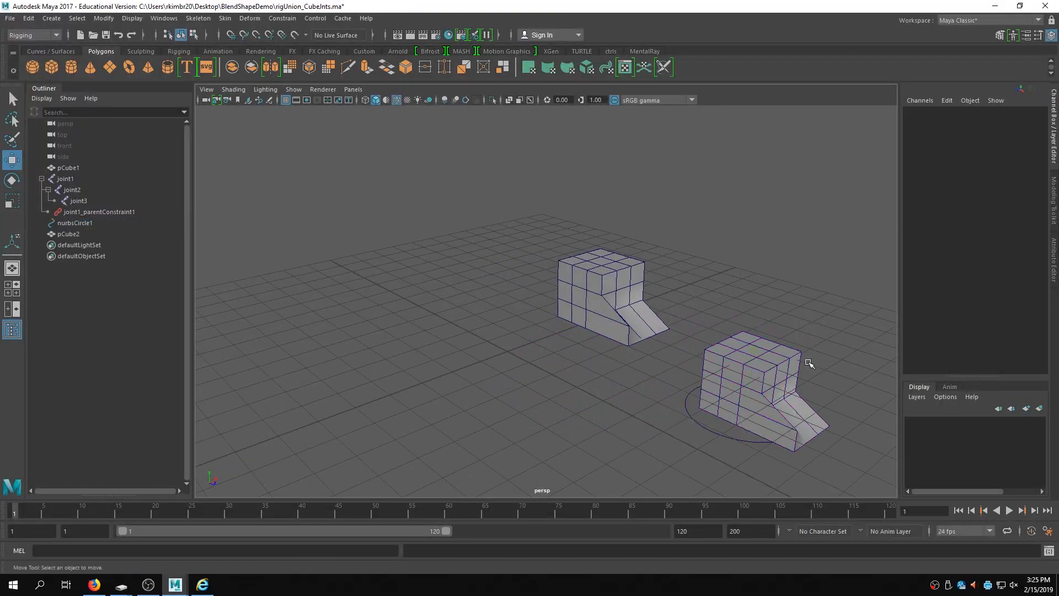
- Select the original cube and inspect its skinCluster1 input in the channel box
{"action": "left_click", "coordinate": [797, 385]}
{"action": "middle_click_drag", "start_coordinate": [800, 385], "coordinate": [716, 371], "text": "alt"}
{"action": "left_click_drag", "start_coordinate": [715, 370], "coordinate": [702, 370], "text": "alt"}
{"action": "middle_click_drag", "start_coordinate": [654, 392], "coordinate": [666, 371], "text": "alt"}
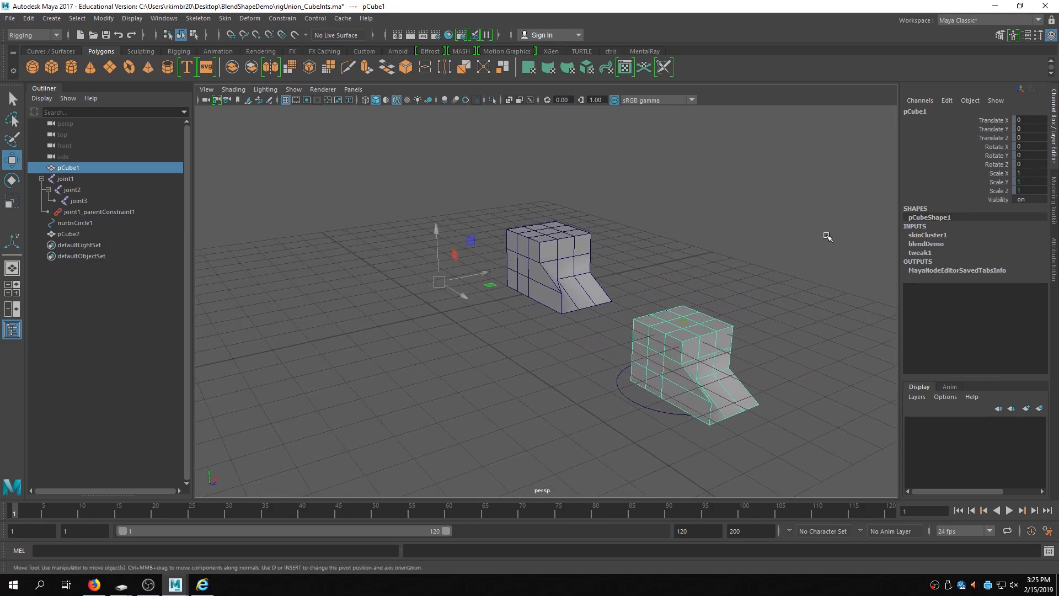
{"action": "scroll", "coordinate": [682, 353], "scroll_direction": "up", "scroll_amount": 5}
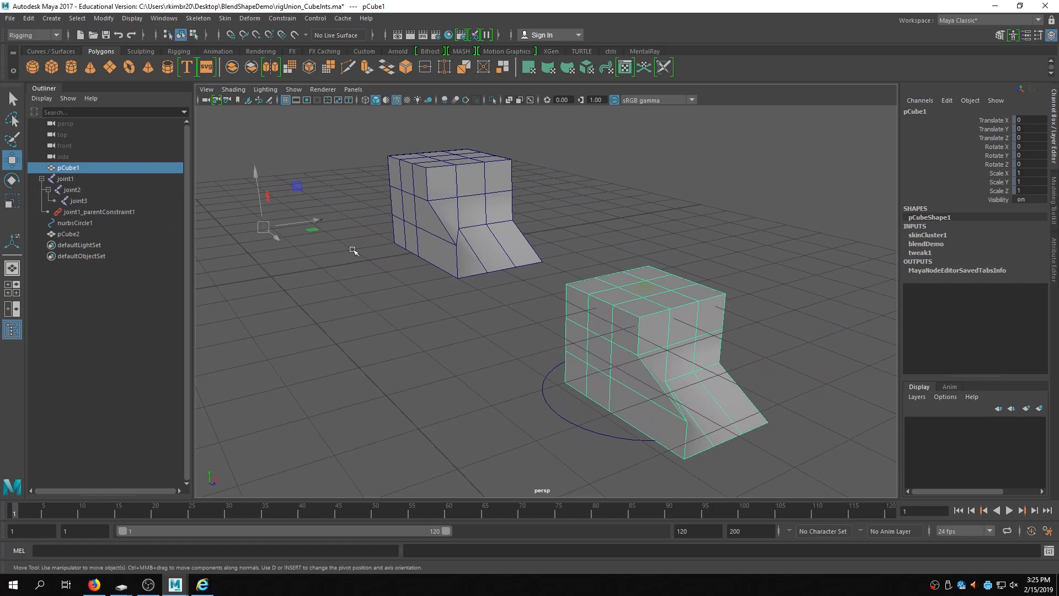
{"action": "left_click", "coordinate": [929, 234]}
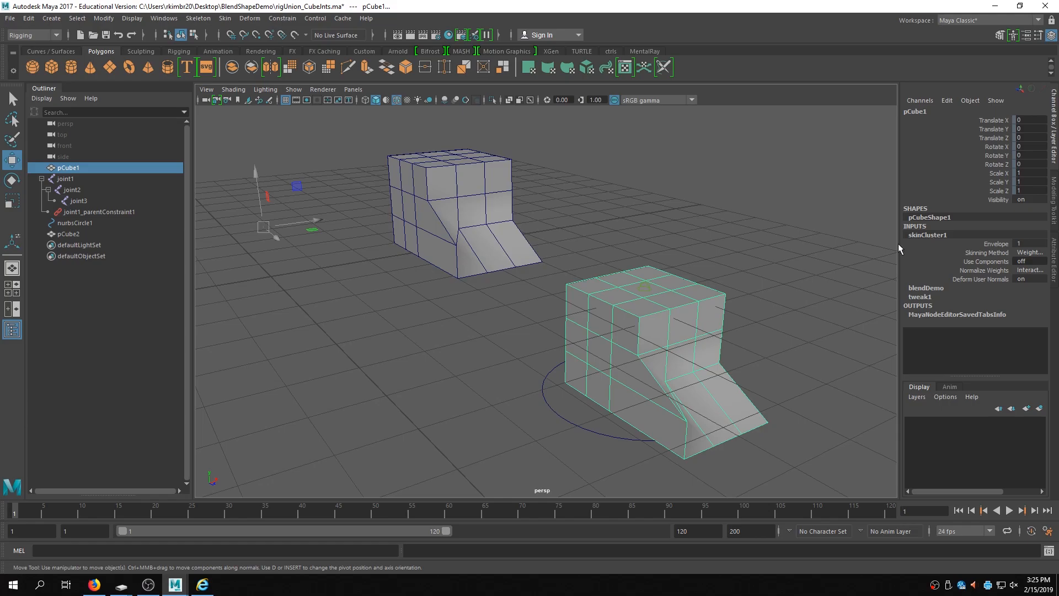
- Open the cube's full input list and reorder its deformers so blendDemo comes before skinCluster1
{"action": "middle_click_drag", "start_coordinate": [706, 300], "coordinate": [620, 252], "text": "alt"}
{"action": "left_click", "coordinate": [696, 251]}
{"action": "left_click", "coordinate": [581, 262]}
{"action": "right_click_drag", "start_coordinate": [584, 261], "coordinate": [688, 495]}
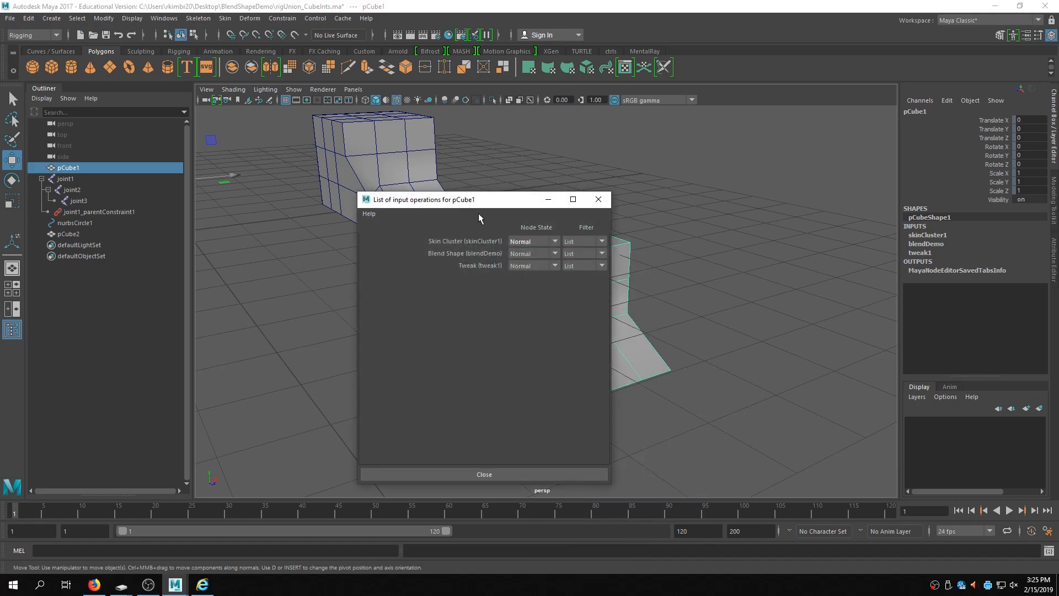
{"action": "left_click_drag", "start_coordinate": [475, 199], "coordinate": [840, 194]}
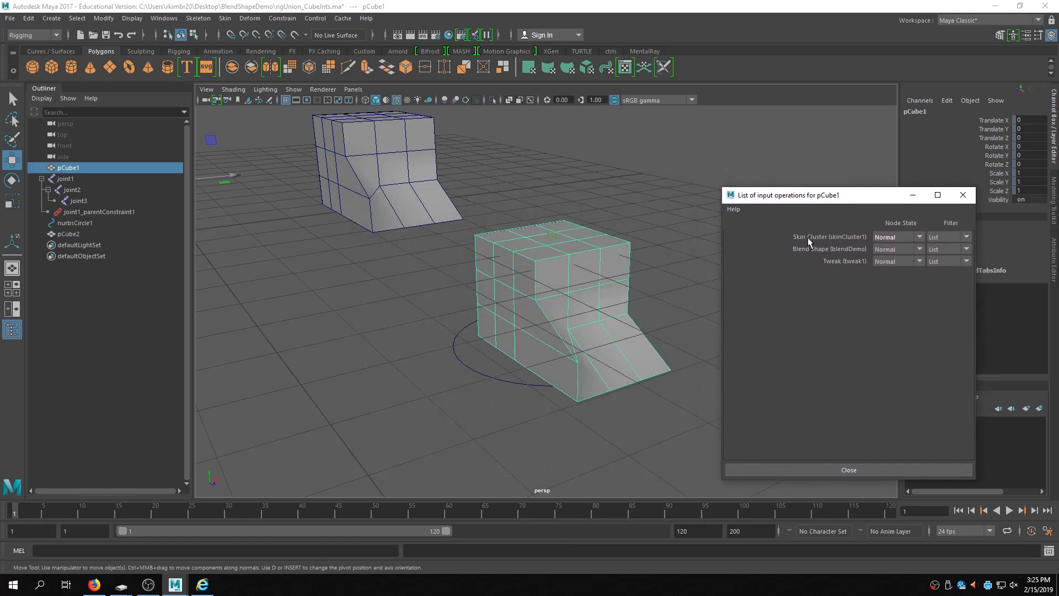
{"action": "middle_click_drag", "start_coordinate": [821, 239], "coordinate": [826, 250]}
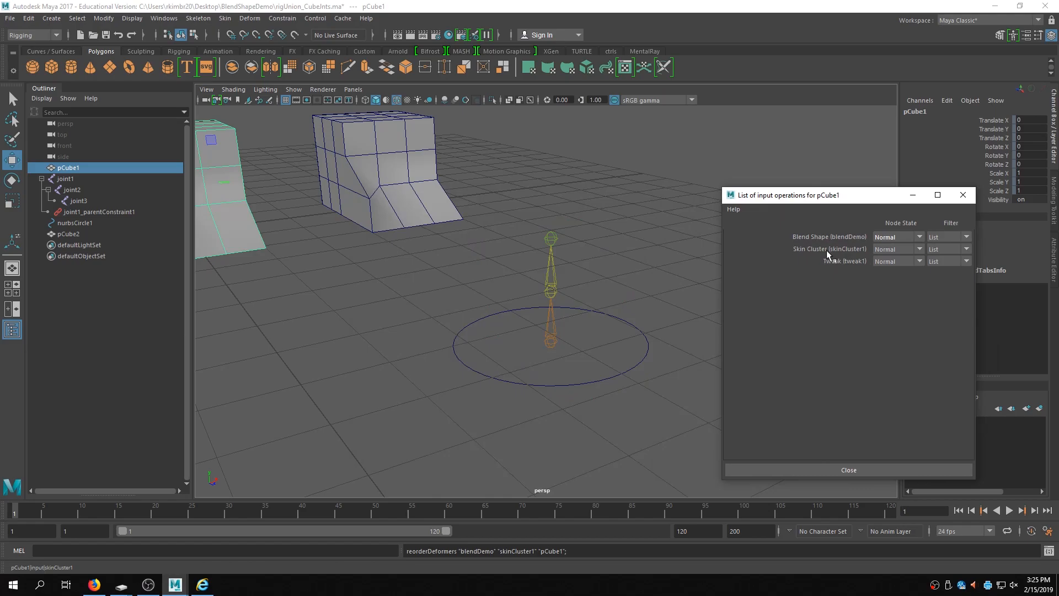
{"action": "middle_click_drag", "start_coordinate": [523, 298], "coordinate": [545, 307], "text": "alt"}
{"action": "right_click_drag", "start_coordinate": [553, 303], "coordinate": [423, 309], "text": "alt"}
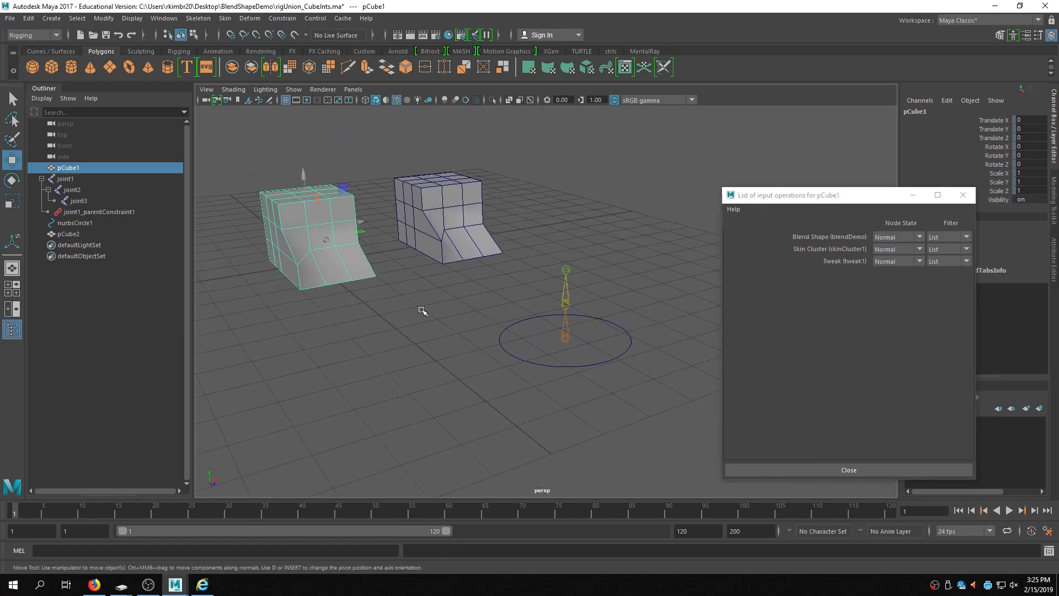
{"action": "left_click_drag", "start_coordinate": [423, 309], "coordinate": [499, 320], "text": "alt"}
{"action": "left_click", "coordinate": [913, 194]}
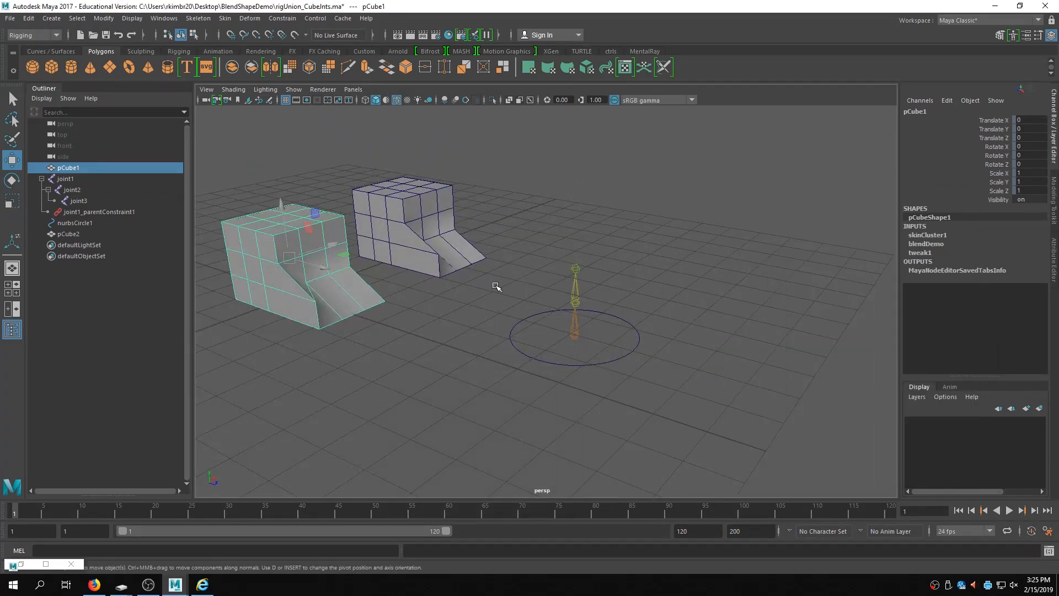
- Inspect the cube's blendDemo and skinCluster1 inputs in the channel box
{"action": "left_click", "coordinate": [928, 246]}
{"action": "left_click", "coordinate": [974, 252]}
{"action": "mouse_move", "coordinate": [696, 303]}
{"action": "middle_mouse_down"}
{"action": "mouse_move", "coordinate": [715, 302]}
{"action": "mouse_move", "coordinate": [687, 302]}
{"action": "mouse_move", "coordinate": [712, 302]}
{"action": "middle_mouse_up"}
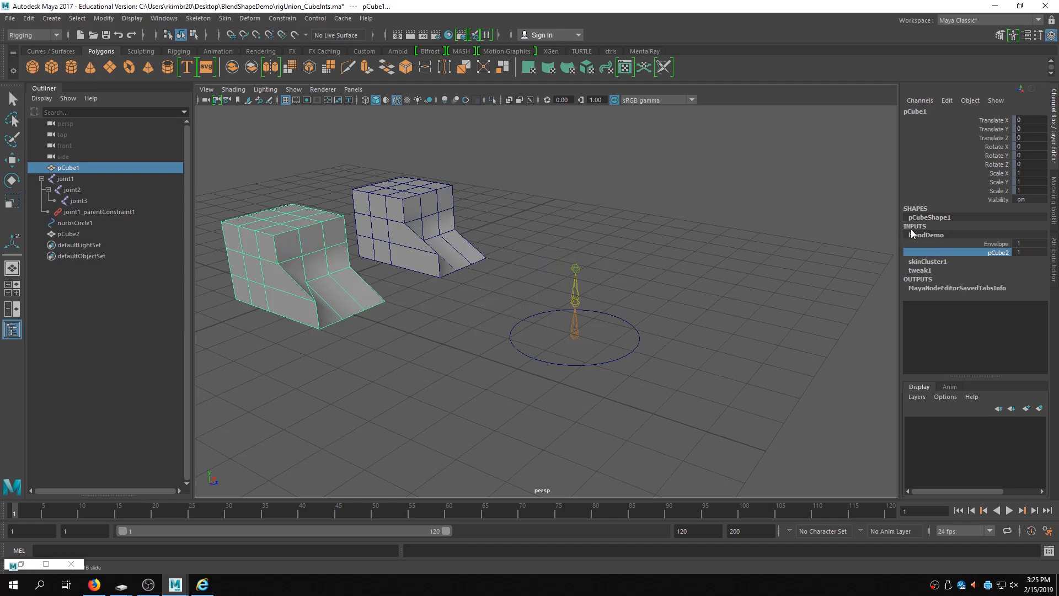
{"action": "middle_click_drag", "start_coordinate": [402, 306], "coordinate": [519, 282], "text": "alt"}
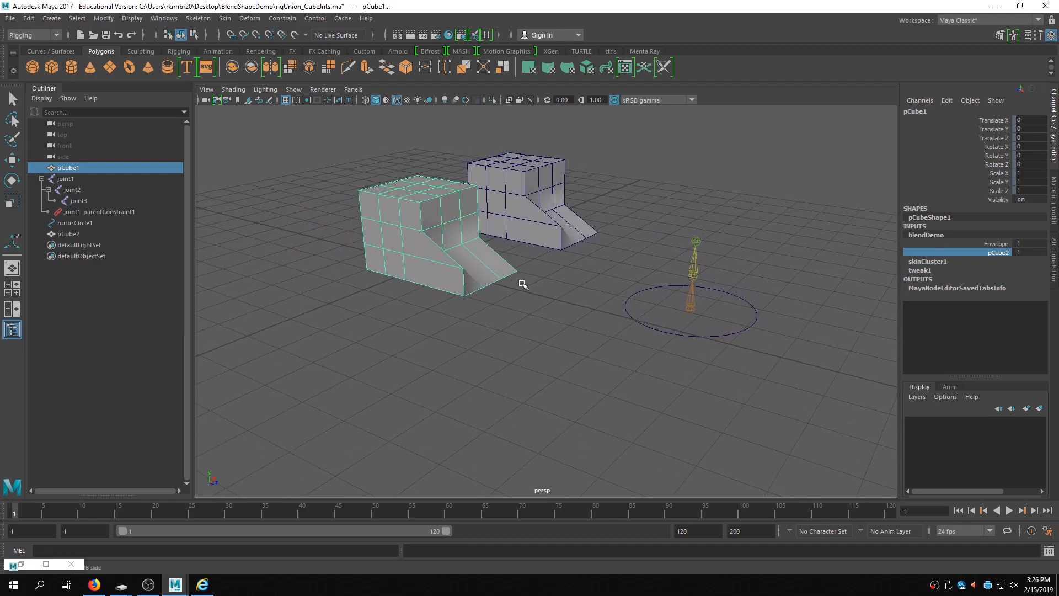
{"action": "right_click", "coordinate": [437, 196]}
{"action": "mouse_move", "coordinate": [471, 367]}
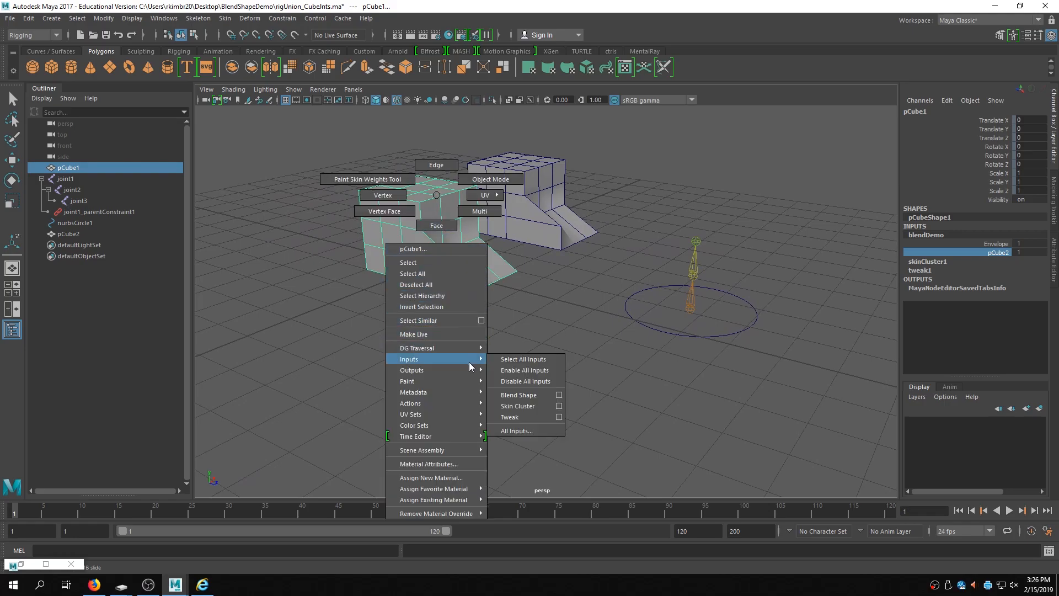
{"action": "left_click", "coordinate": [530, 406]}
{"action": "key", "text": "w"}
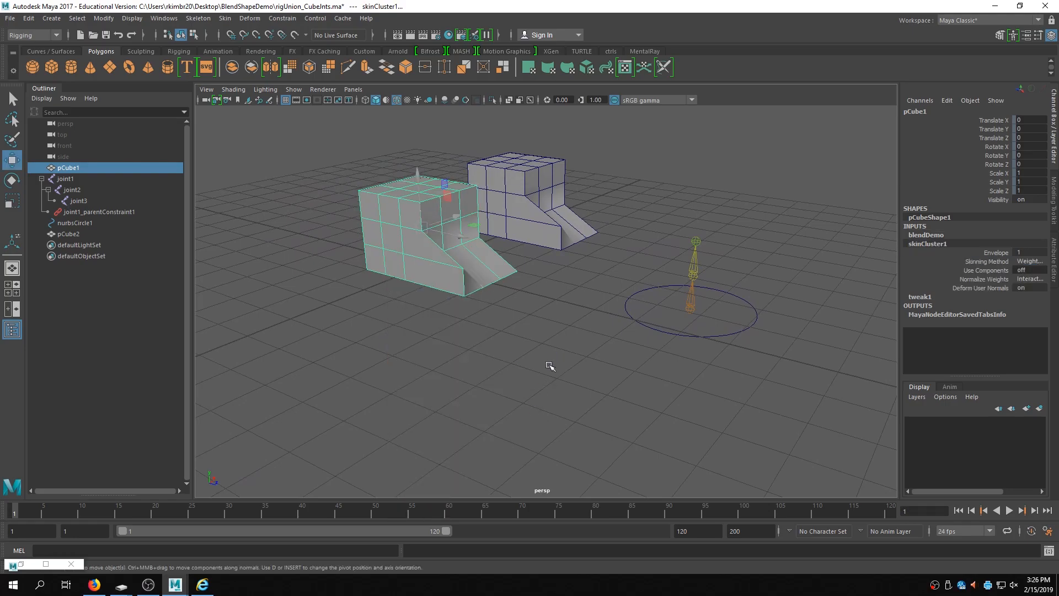
- Reorder the cube's deformers again so skinCluster1 is evaluated before blendDemo
{"action": "right_click", "coordinate": [413, 203]}
{"action": "mouse_move", "coordinate": [445, 365]}
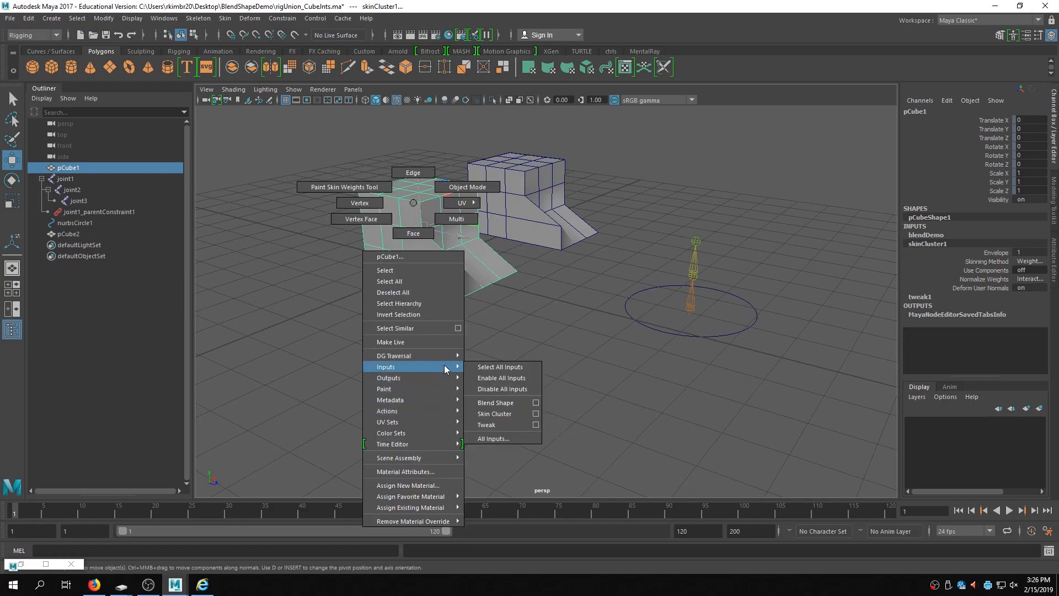
{"action": "left_click", "coordinate": [524, 437]}
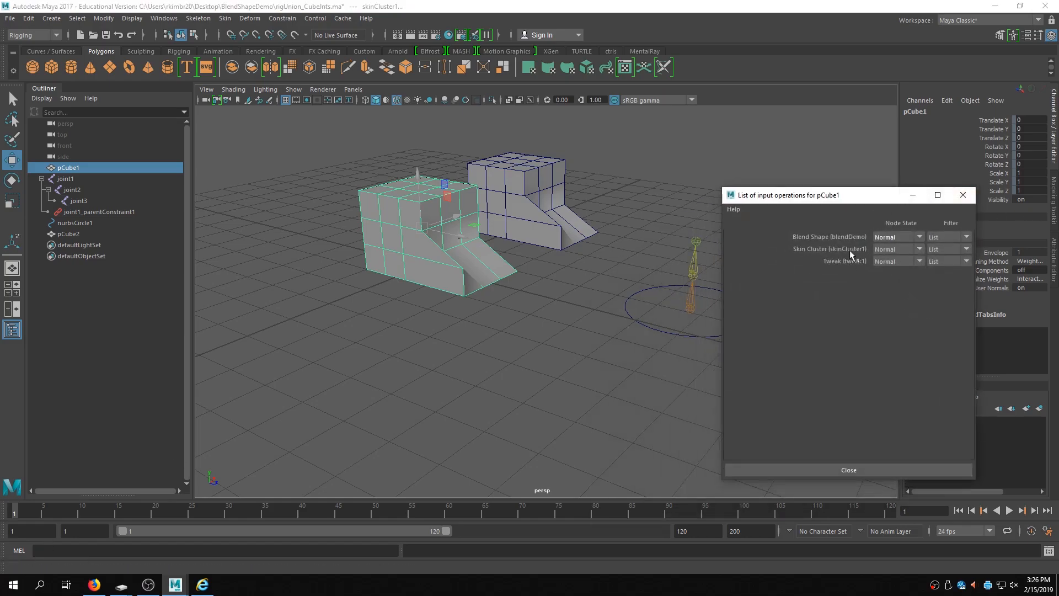
{"action": "middle_click_drag", "start_coordinate": [828, 239], "coordinate": [832, 251]}
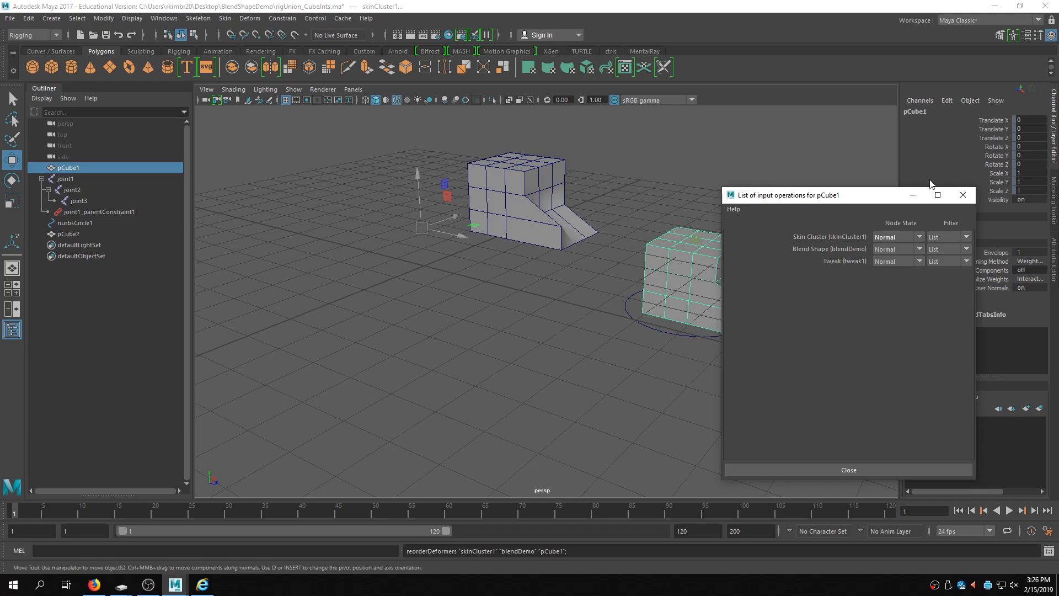
{"action": "left_click", "coordinate": [913, 196]}
- Move the NURBS circle control to test the skinned cube with its blend shape
{"action": "middle_click_drag", "start_coordinate": [775, 256], "coordinate": [669, 286], "text": "alt"}
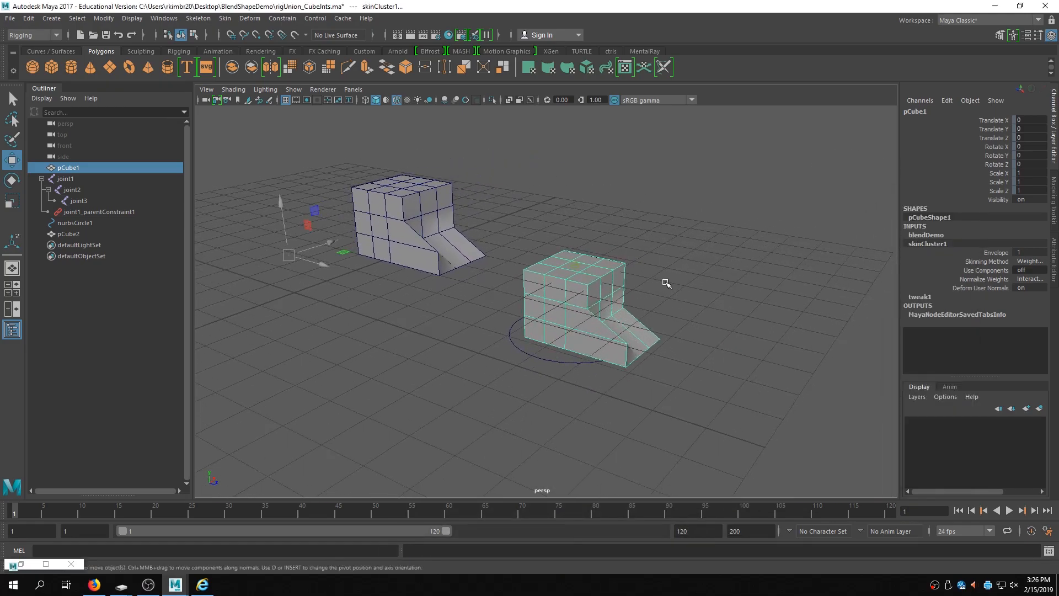
{"action": "left_click", "coordinate": [571, 368]}
{"action": "left_click", "coordinate": [561, 365]}
{"action": "left_click_drag", "start_coordinate": [564, 327], "coordinate": [749, 281]}
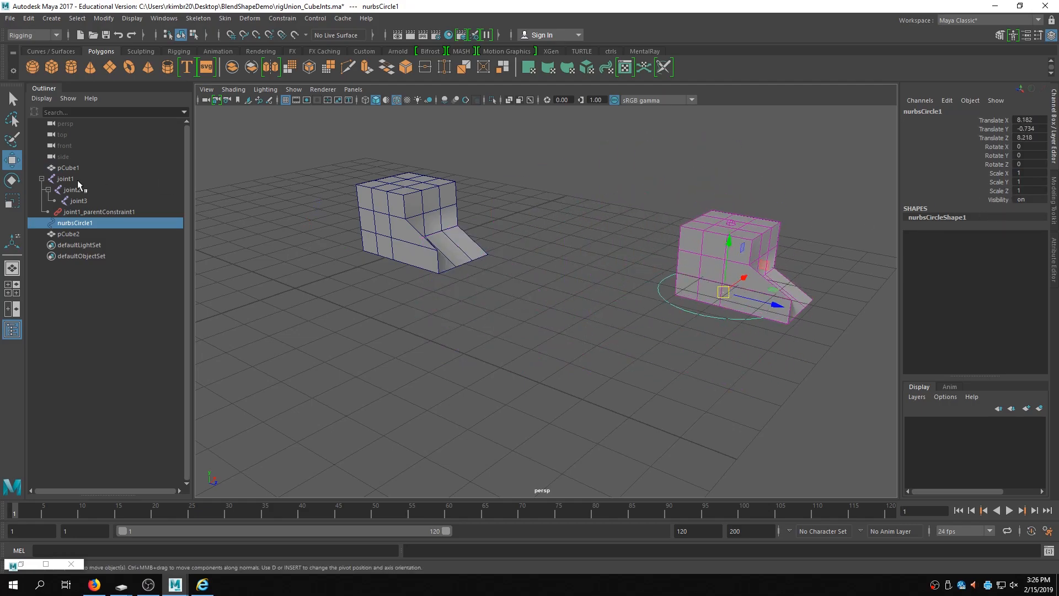
{"action": "left_click_drag", "start_coordinate": [536, 308], "coordinate": [458, 296], "text": "alt"}
{"action": "right_click_drag", "start_coordinate": [458, 295], "coordinate": [666, 283], "text": "alt"}
{"action": "middle_click_drag", "start_coordinate": [665, 283], "coordinate": [402, 310], "text": "alt"}
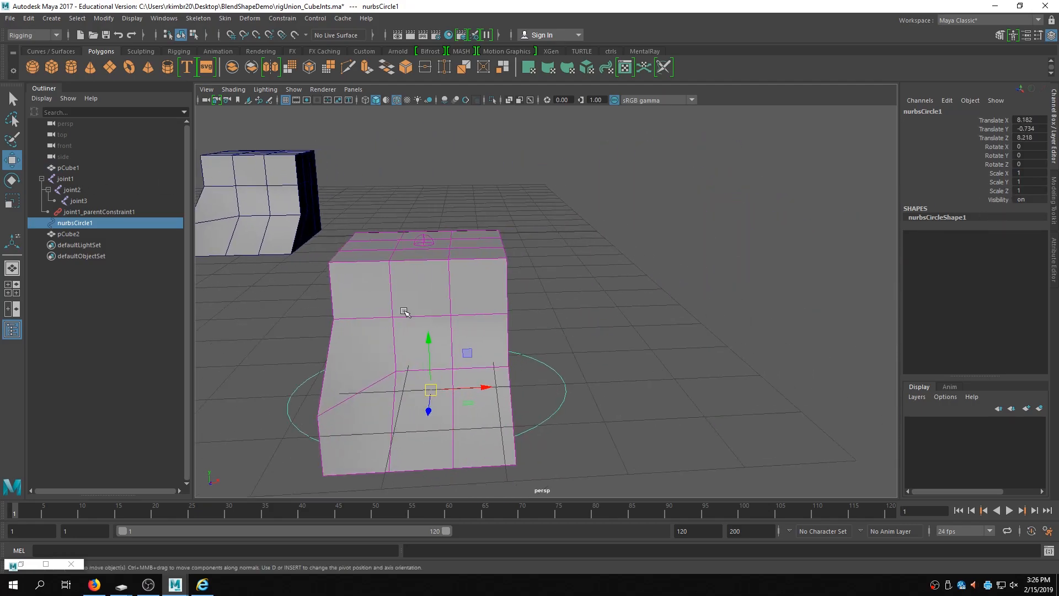
{"action": "left_click_drag", "start_coordinate": [402, 310], "coordinate": [478, 305], "text": "alt"}
{"action": "right_click_drag", "start_coordinate": [619, 307], "coordinate": [418, 312], "text": "alt"}
{"action": "left_click_drag", "start_coordinate": [417, 312], "coordinate": [420, 315], "text": "alt"}
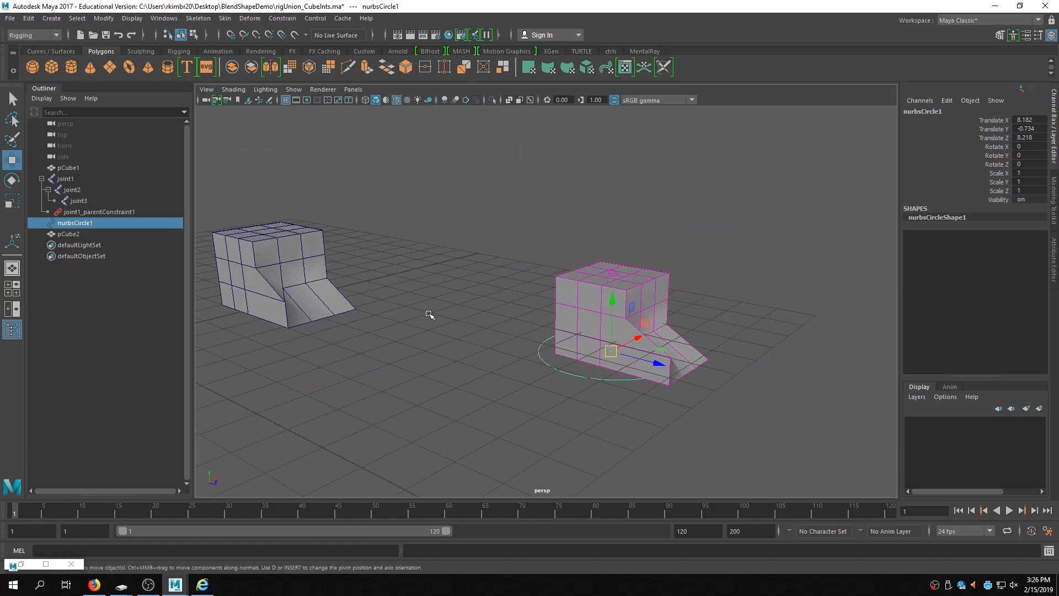
- Select the original cube and set its blendDemo pCube2 weight to 0
{"action": "left_click", "coordinate": [79, 178]}
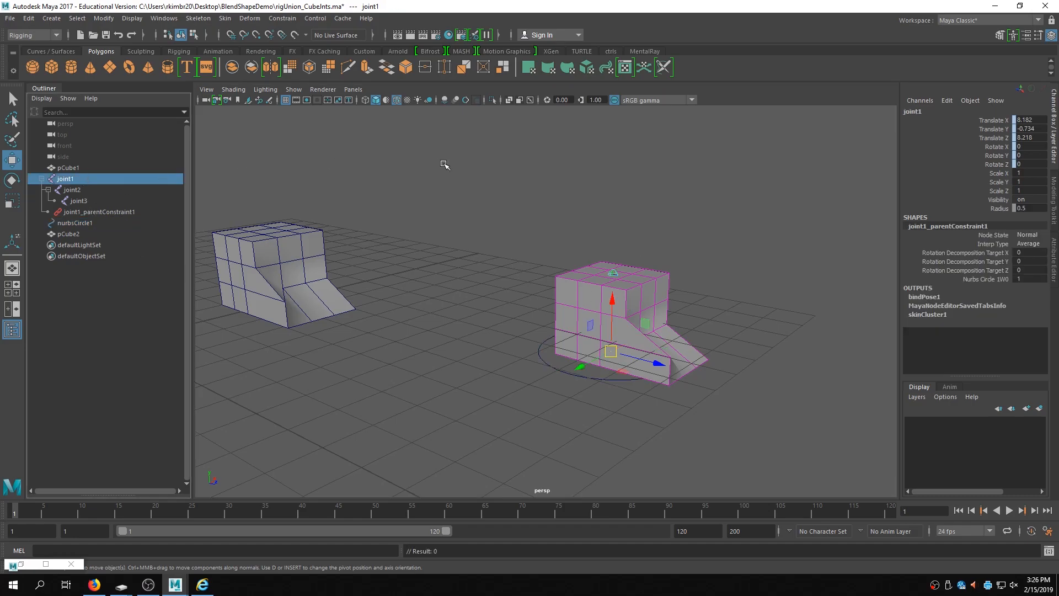
{"action": "left_click", "coordinate": [56, 168]}
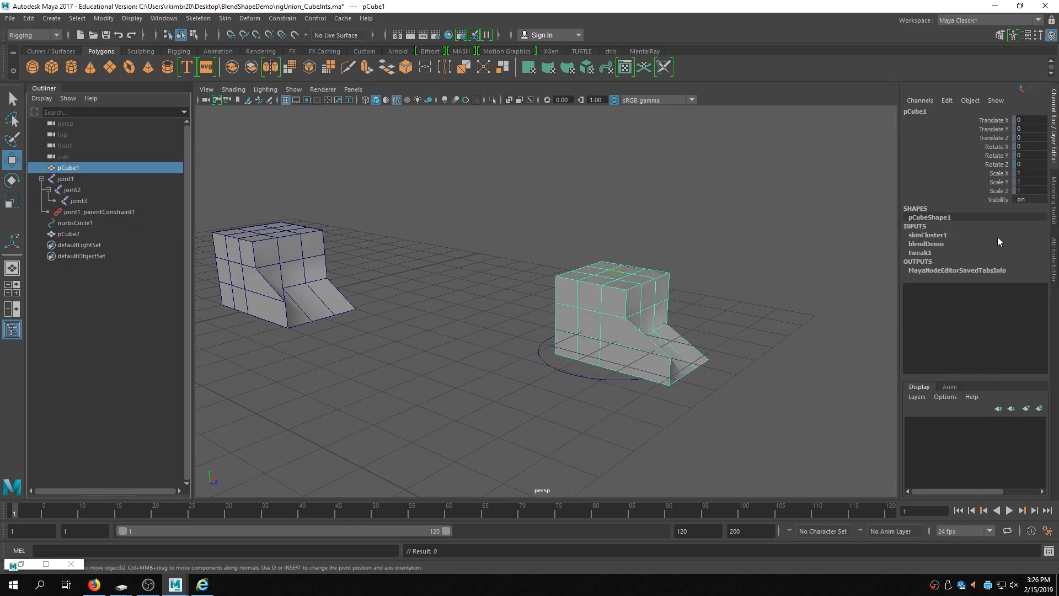
{"action": "left_click", "coordinate": [926, 245]}
{"action": "left_click", "coordinate": [1006, 261]}
{"action": "middle_click_drag", "start_coordinate": [734, 273], "coordinate": [611, 275]}
{"action": "right_click_drag", "start_coordinate": [554, 291], "coordinate": [676, 287], "text": "alt"}
{"action": "middle_click_drag", "start_coordinate": [705, 367], "coordinate": [662, 349], "text": "alt"}
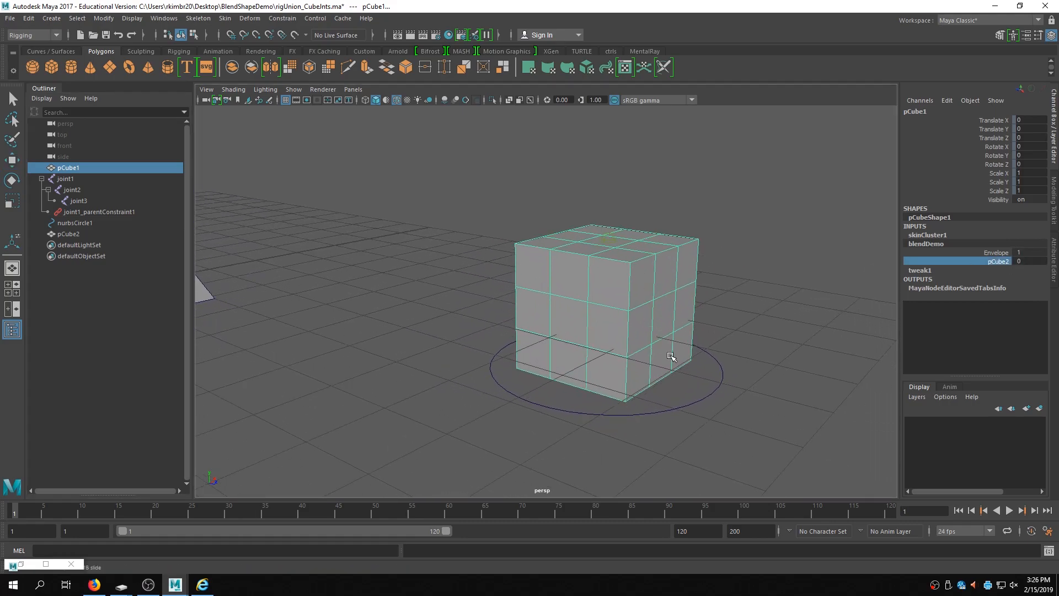
- Add a float attribute named deform to the NURBS circle with minimum 0 and maximum 10
{"action": "left_click", "coordinate": [719, 387]}
{"action": "key", "text": "w"}
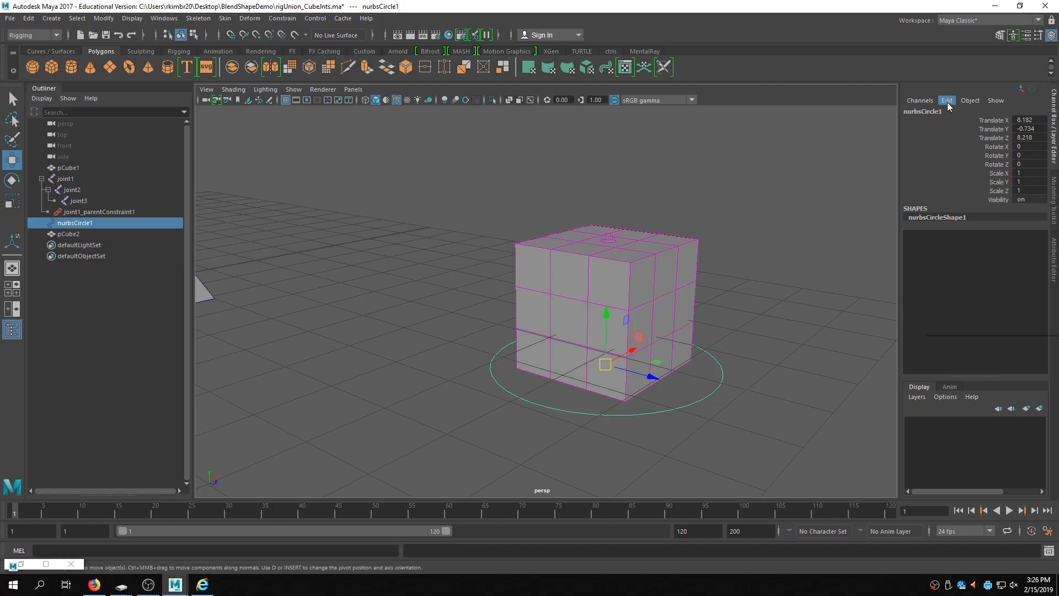
{"action": "left_click", "coordinate": [947, 101]}
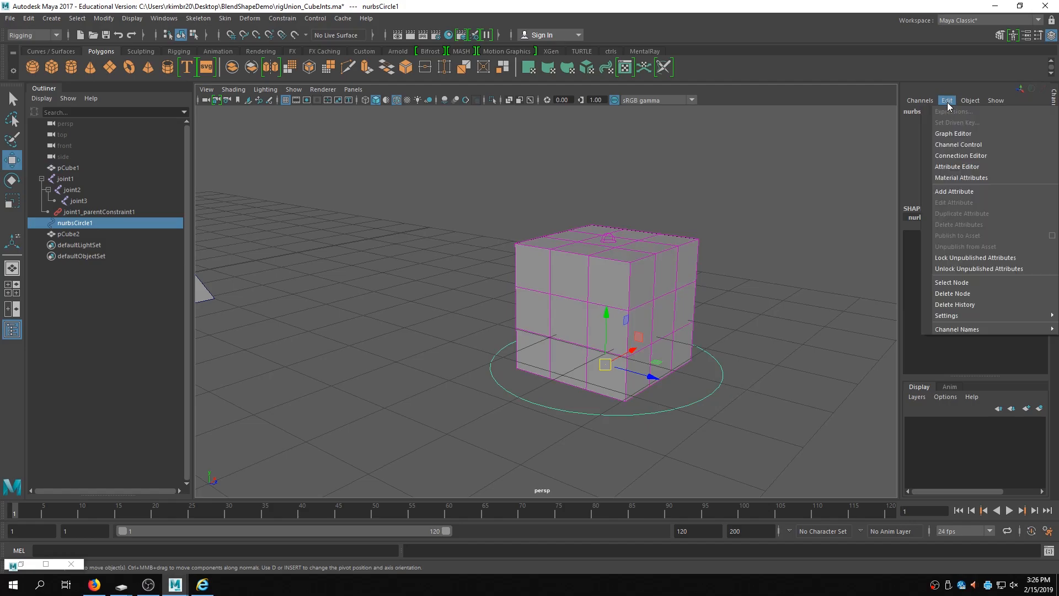
{"action": "left_click", "coordinate": [964, 191]}
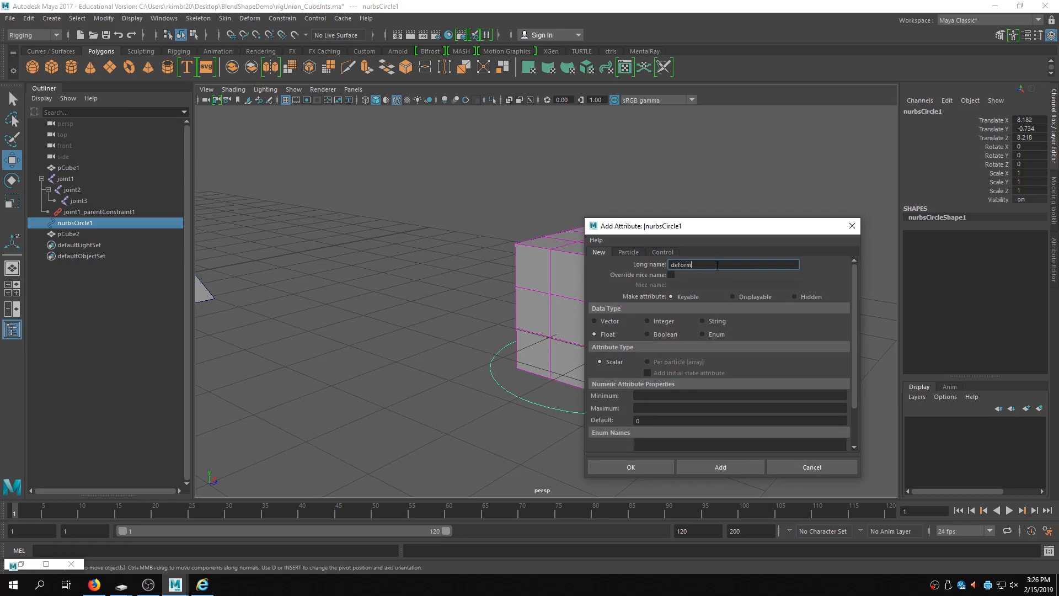
{"action": "left_click", "coordinate": [650, 395]}
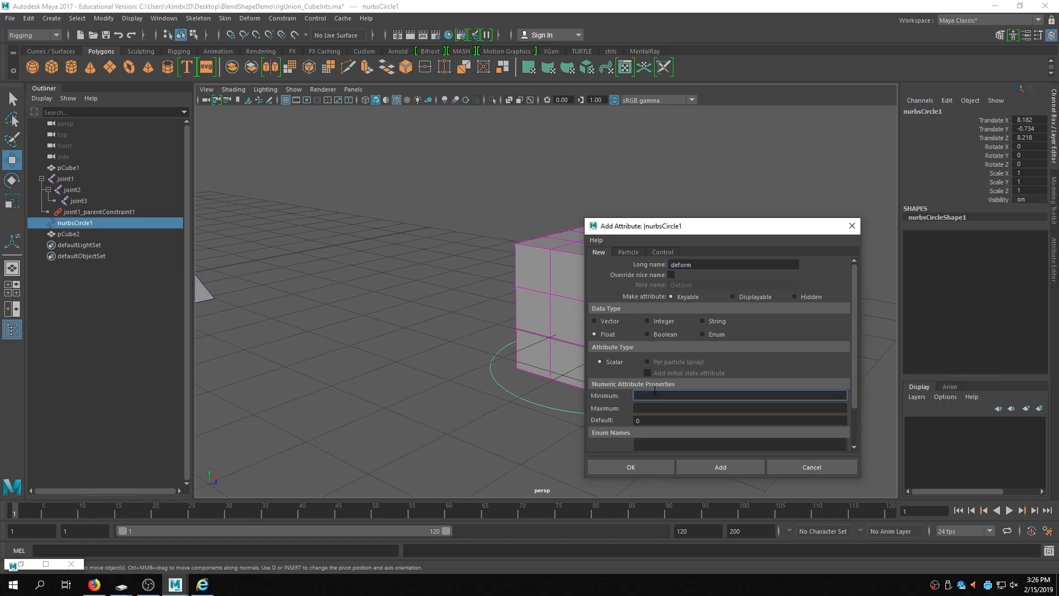
{"action": "left_click", "coordinate": [665, 407]}
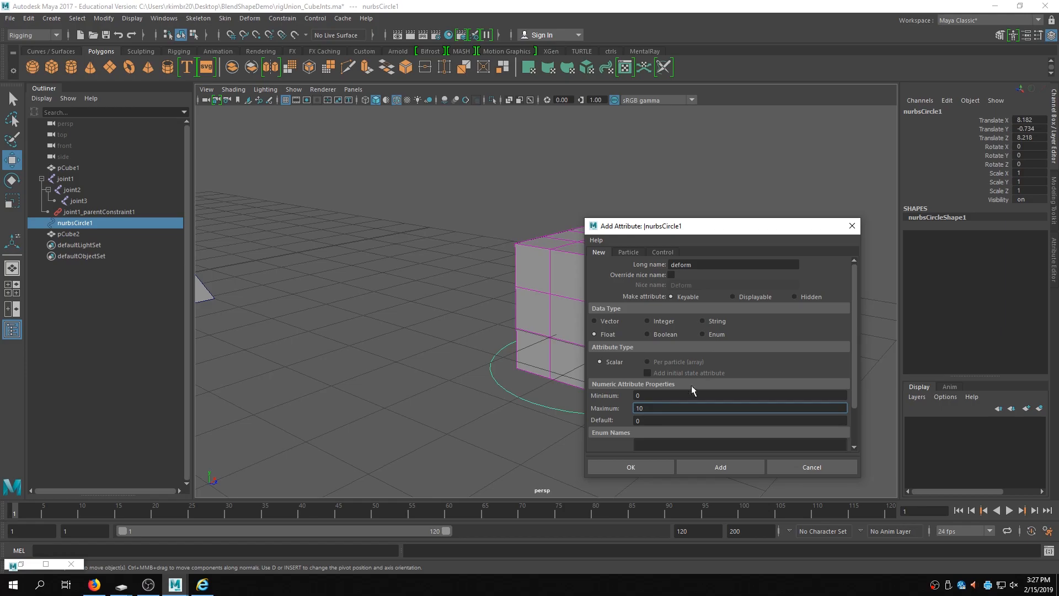
{"action": "left_click", "coordinate": [712, 467]}
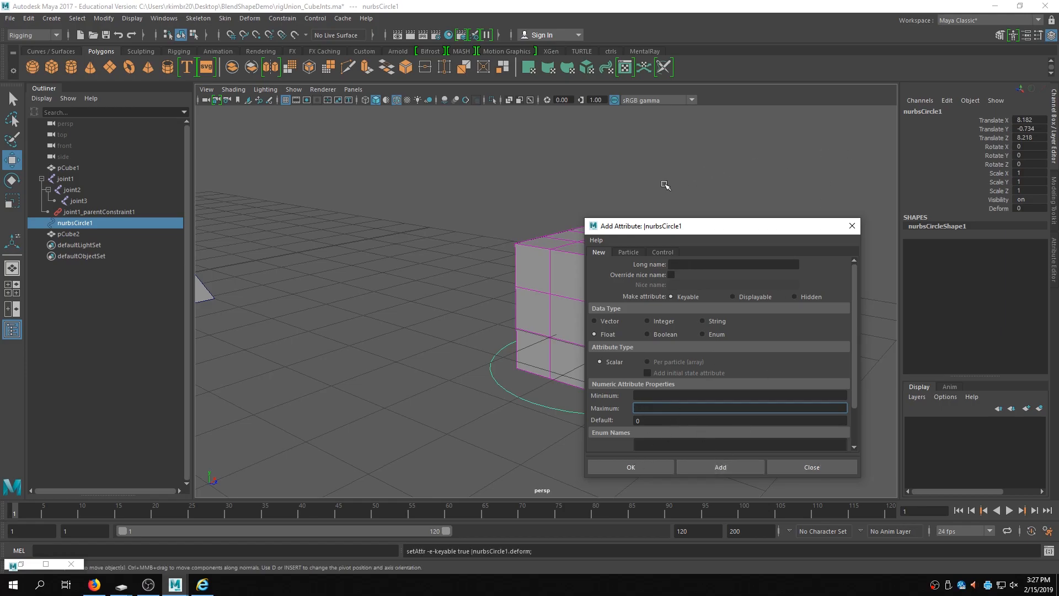
{"action": "left_click", "coordinate": [852, 225]}
- Open Set Driven Key with the circle's Deform attribute and load the circle as the driver
{"action": "right_click_drag", "start_coordinate": [860, 251], "coordinate": [717, 295], "text": "alt"}
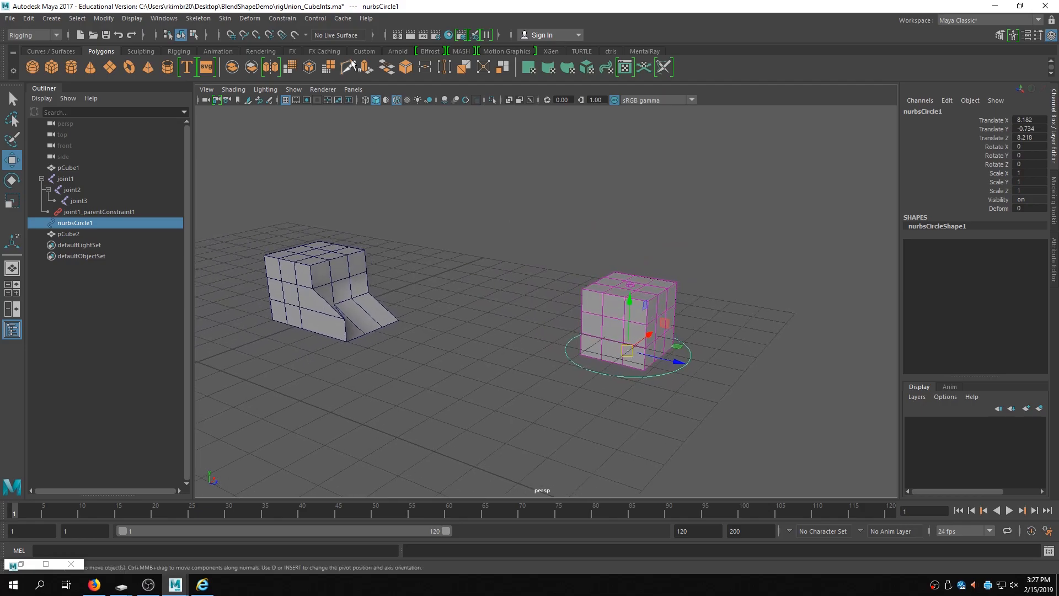
{"action": "left_click", "coordinate": [719, 361]}
{"action": "left_click", "coordinate": [685, 359]}
{"action": "left_click", "coordinate": [946, 101]}
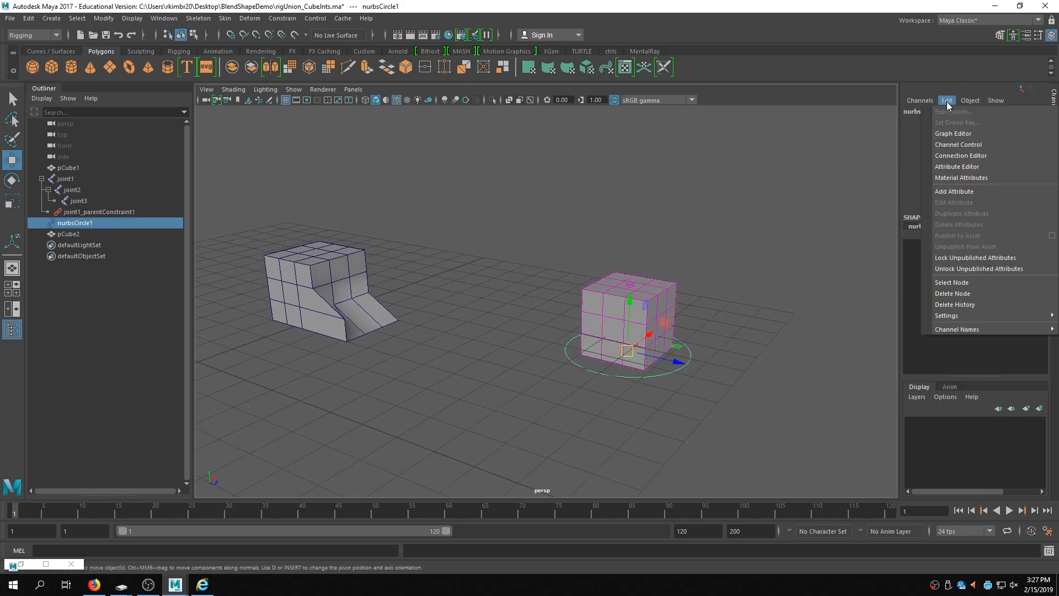
{"action": "left_click", "coordinate": [747, 369]}
{"action": "left_click", "coordinate": [685, 368]}
{"action": "left_click", "coordinate": [1002, 208]}
{"action": "left_click", "coordinate": [945, 101]}
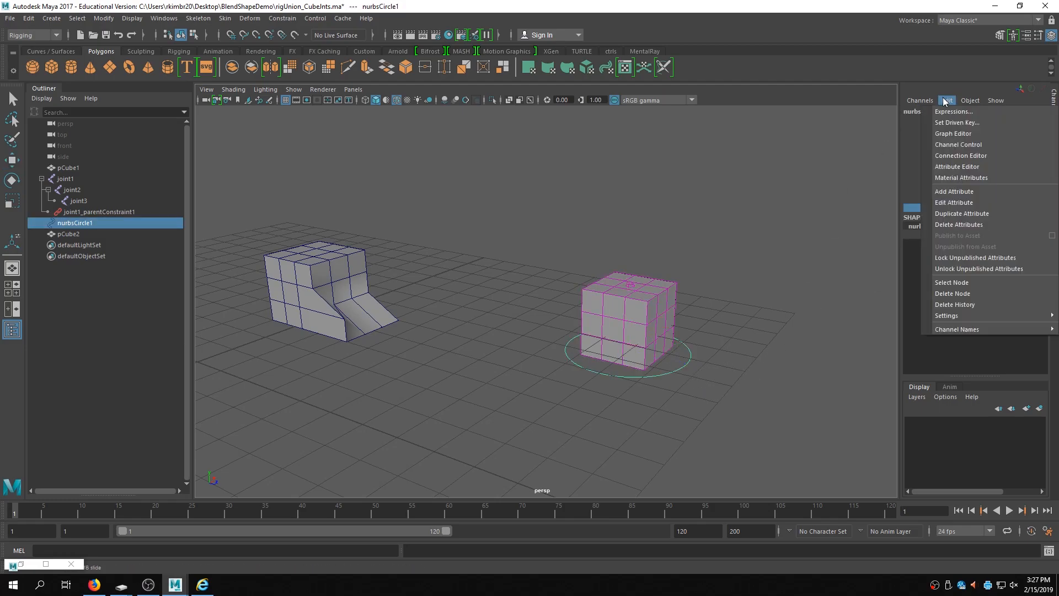
{"action": "left_click", "coordinate": [948, 121]}
{"action": "left_click_drag", "start_coordinate": [484, 173], "coordinate": [824, 168]}
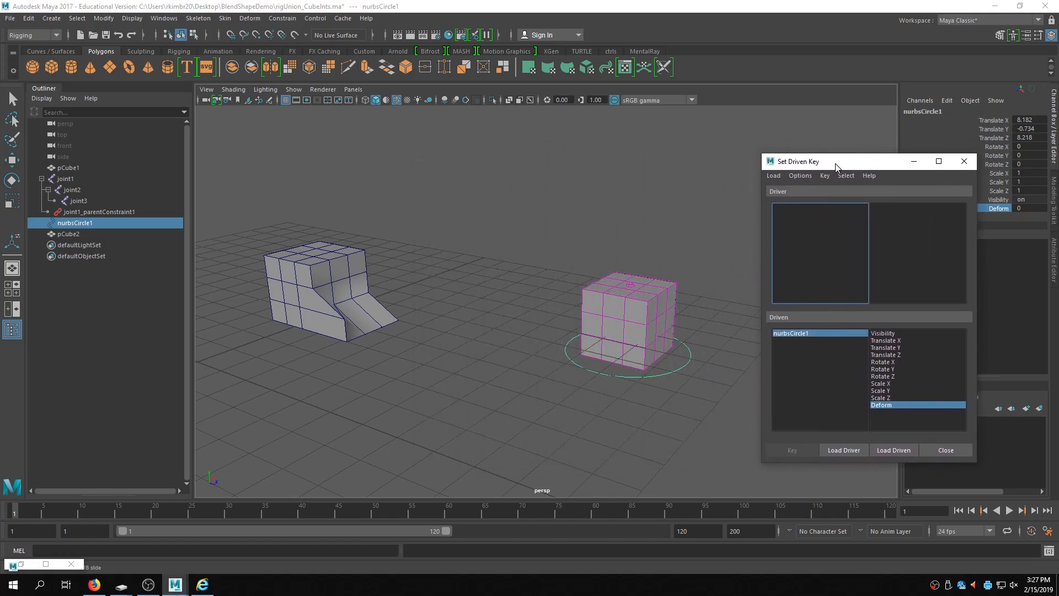
{"action": "left_click", "coordinate": [849, 451]}
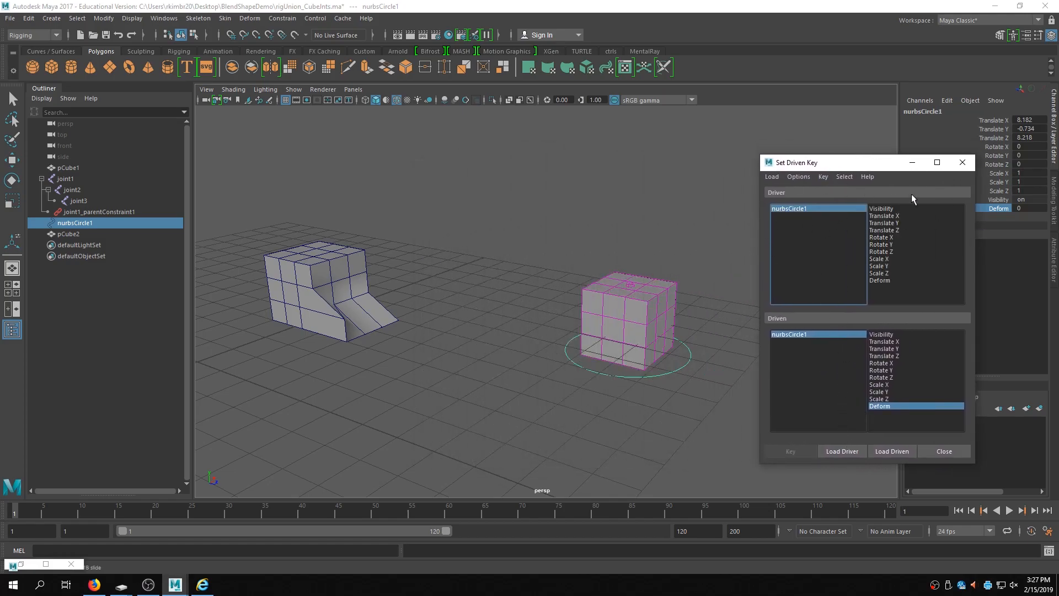
- Open the Shape Editor and select the blendDemo blend shape
{"action": "middle_click_drag", "start_coordinate": [454, 397], "coordinate": [455, 401], "text": "alt"}
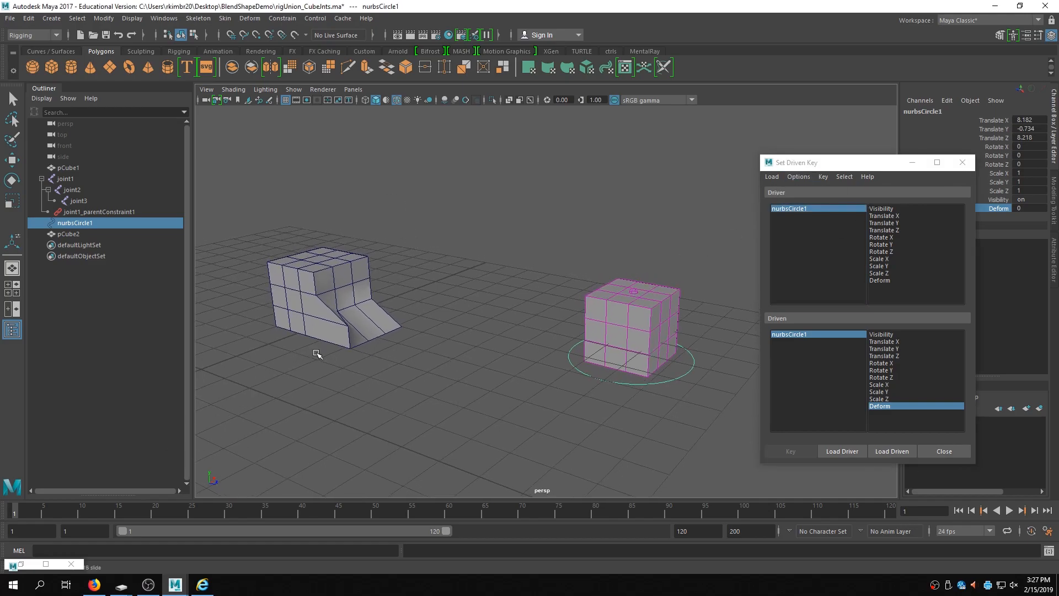
{"action": "left_click", "coordinate": [133, 18]}
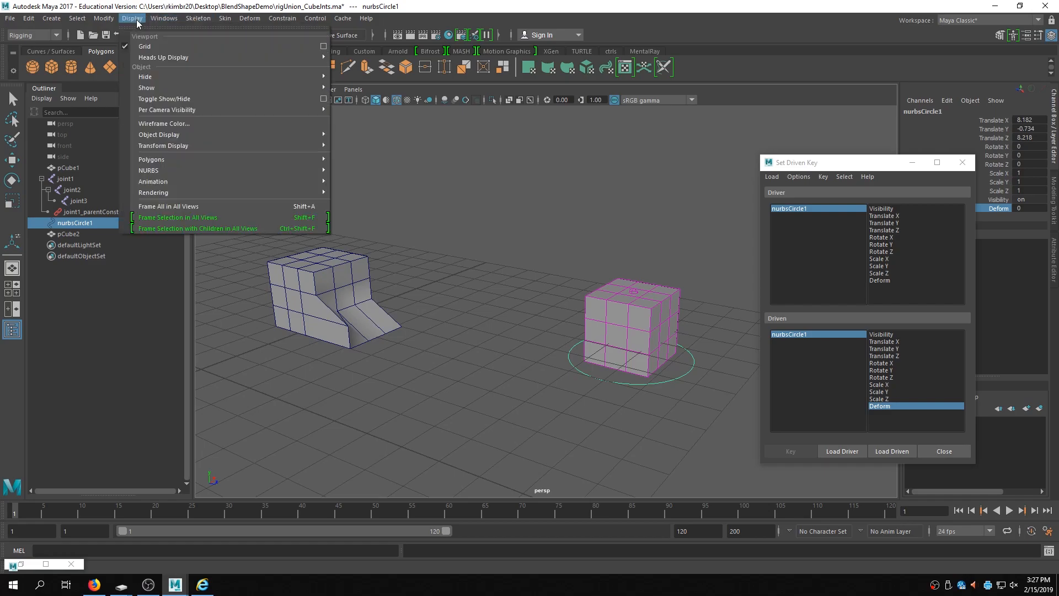
{"action": "mouse_move", "coordinate": [156, 21]}
{"action": "mouse_move", "coordinate": [180, 40]}
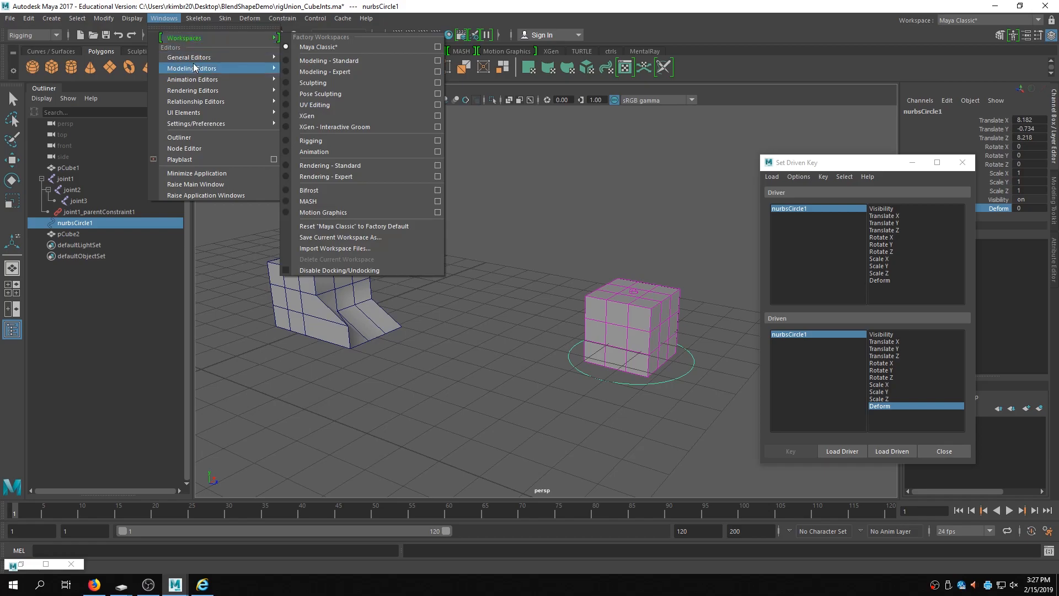
{"action": "mouse_move", "coordinate": [203, 79]}
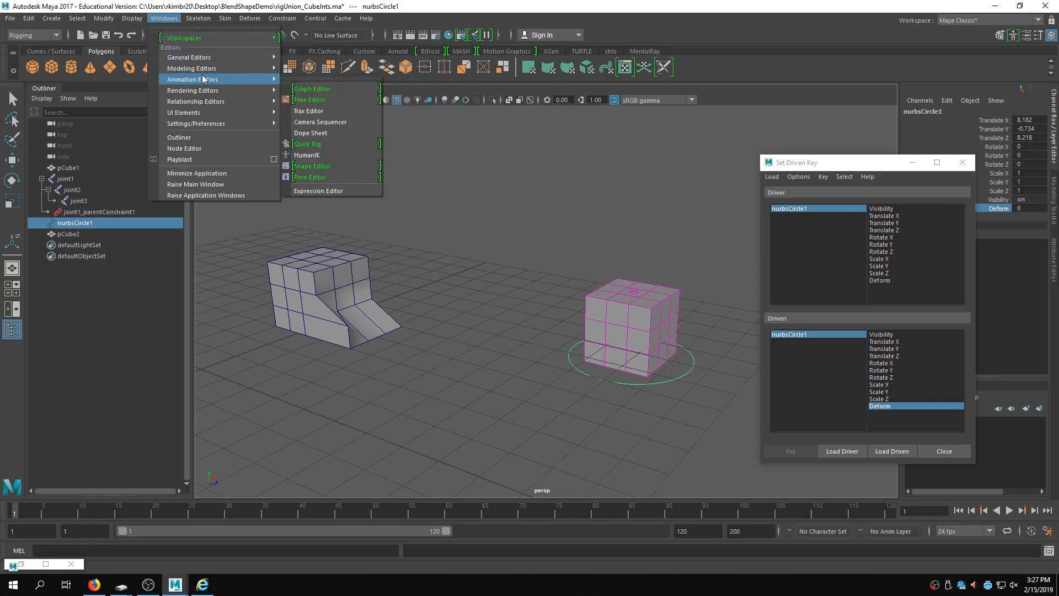
{"action": "left_click", "coordinate": [342, 166]}
{"action": "left_click_drag", "start_coordinate": [796, 160], "coordinate": [401, 192]}
{"action": "left_click", "coordinate": [250, 246]}
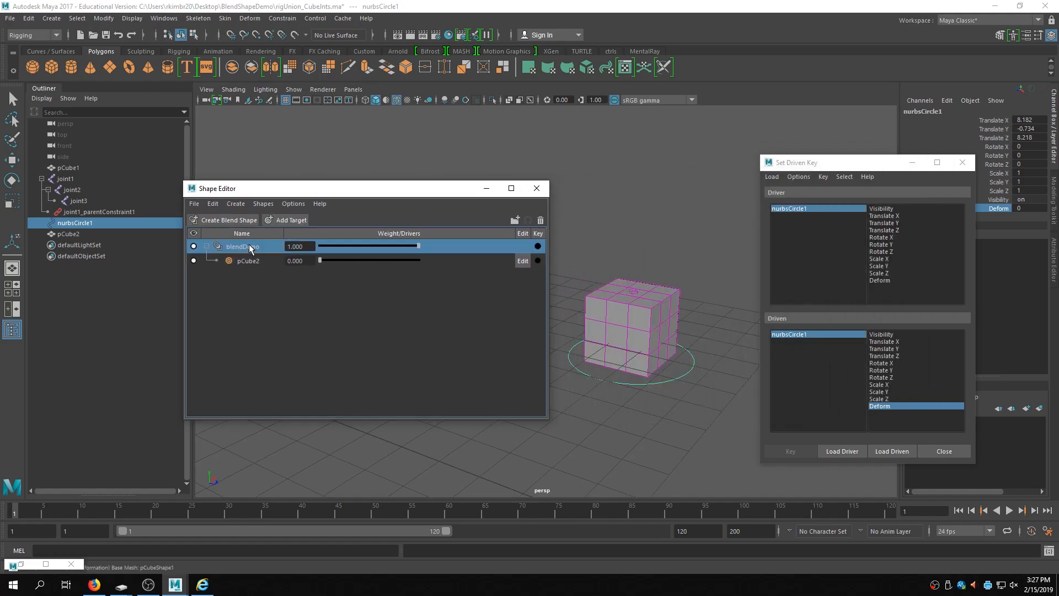
{"action": "right_click", "coordinate": [250, 248]}
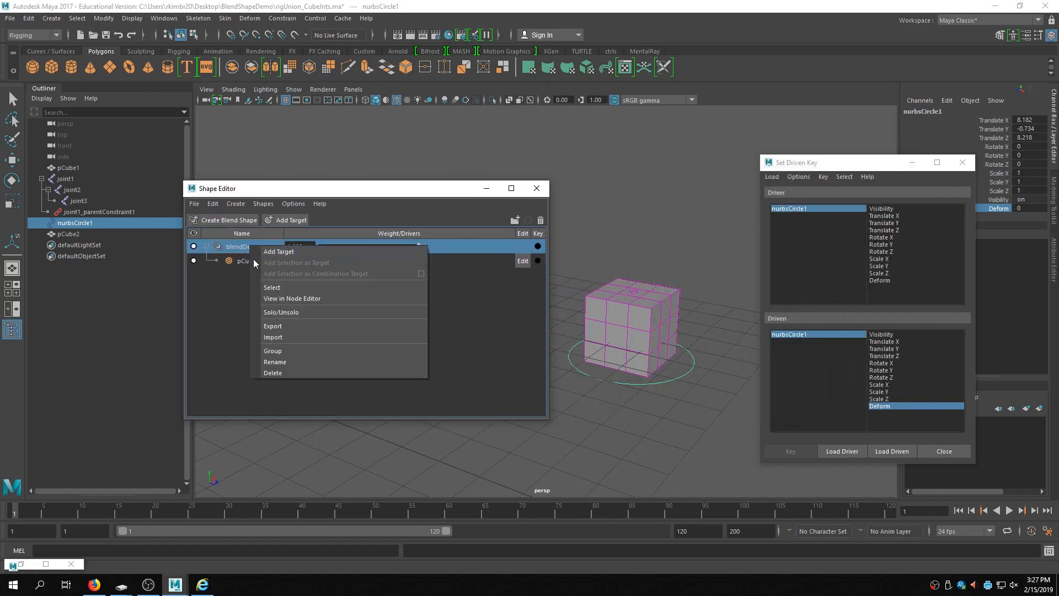
{"action": "left_click", "coordinate": [241, 250]}
{"action": "right_click", "coordinate": [241, 249]}
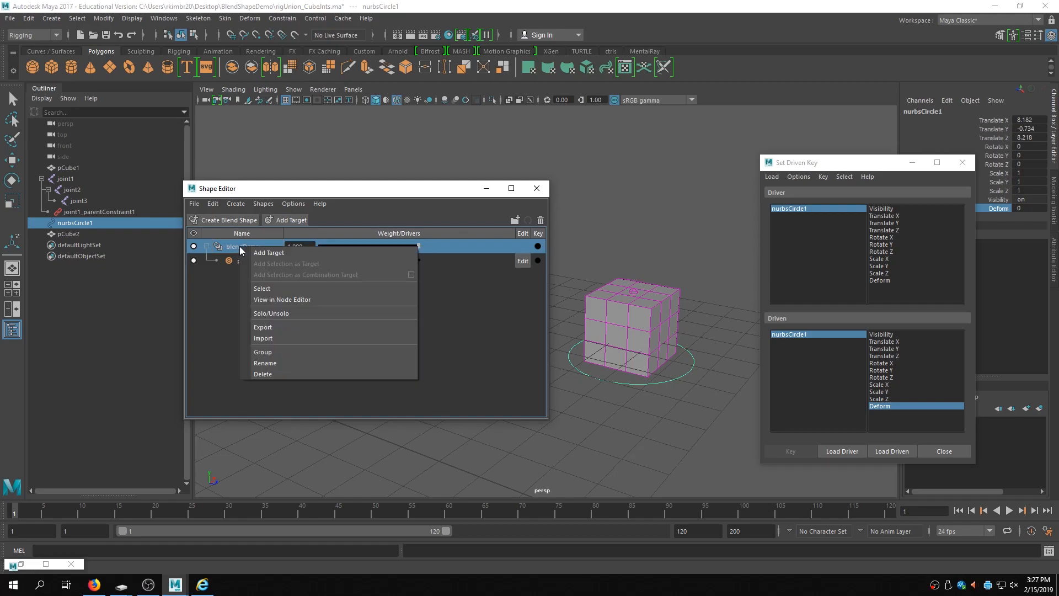
{"action": "left_click", "coordinate": [241, 250]}
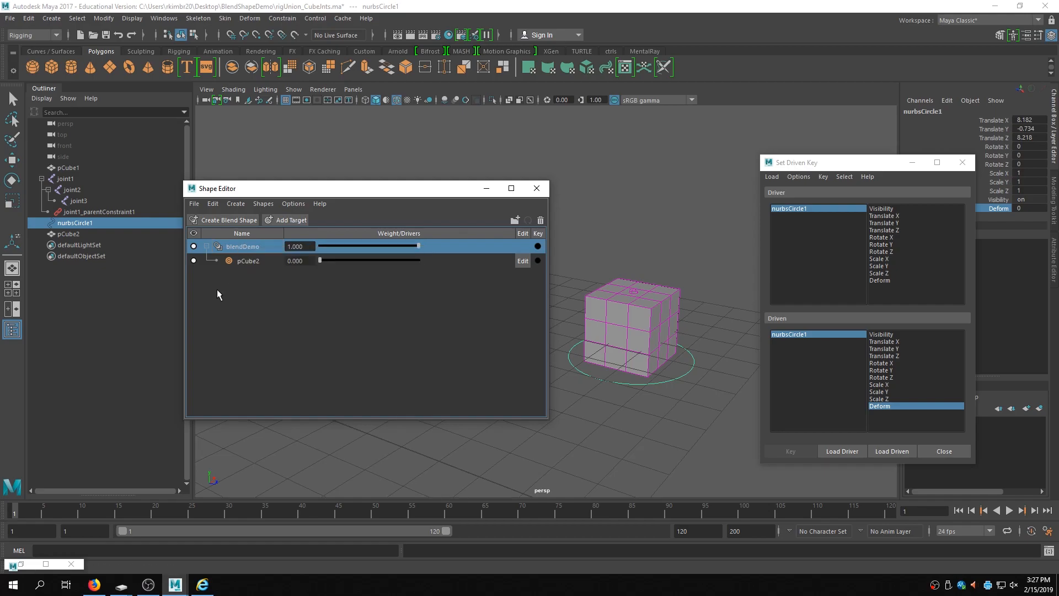
{"action": "right_click", "coordinate": [248, 250]}
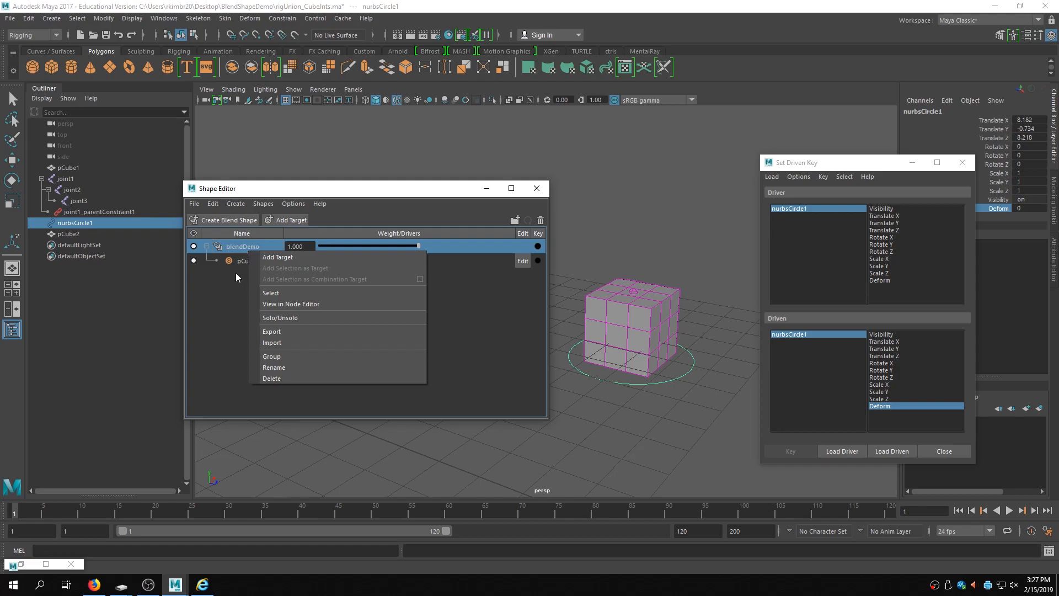
{"action": "left_click", "coordinate": [260, 261]}
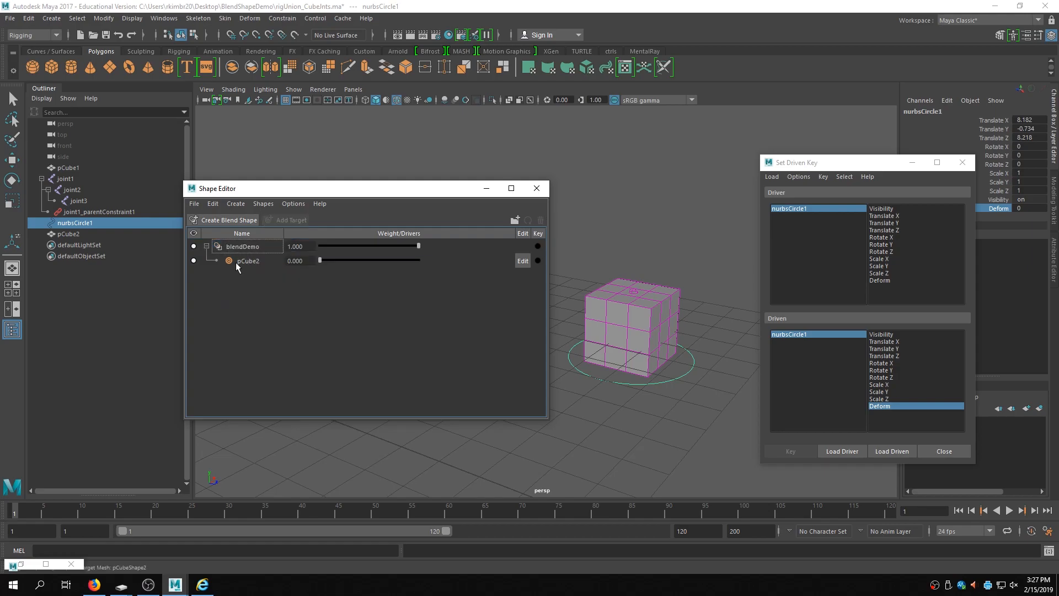
{"action": "right_click", "coordinate": [266, 257]}
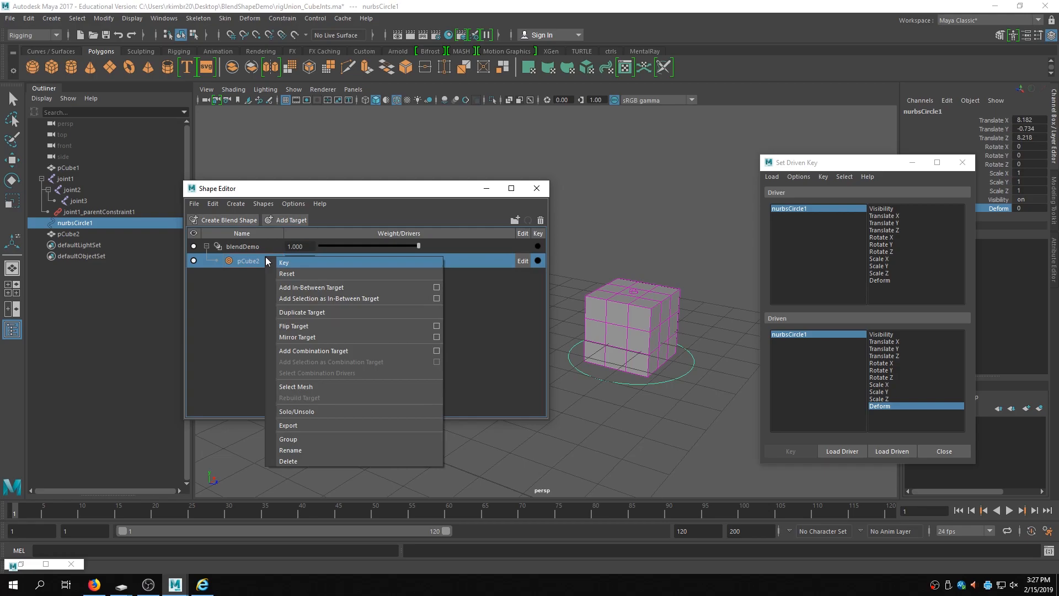
{"action": "left_click", "coordinate": [241, 249]}
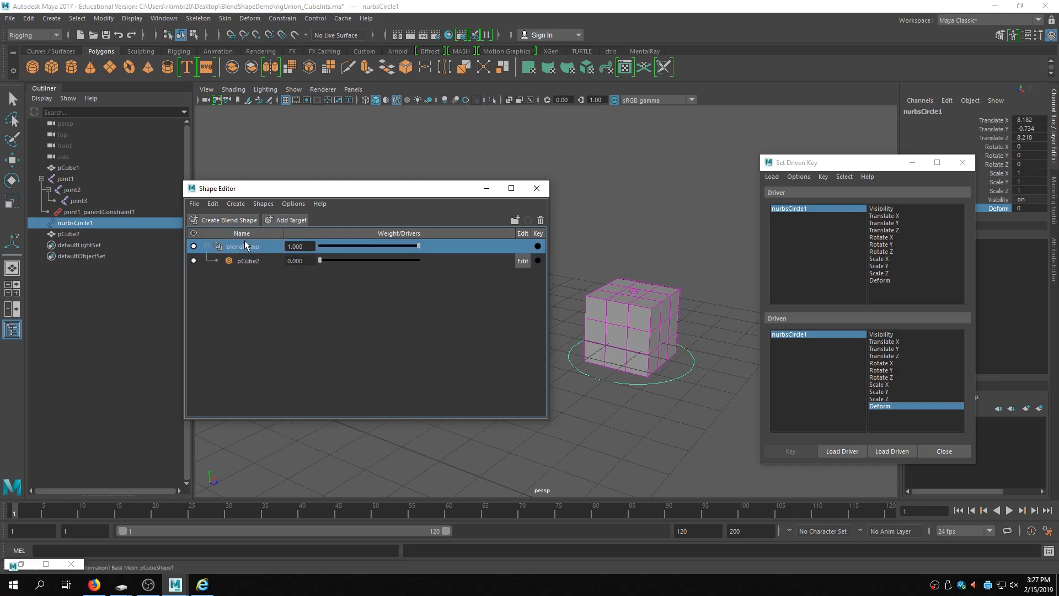
{"action": "right_click", "coordinate": [241, 252]}
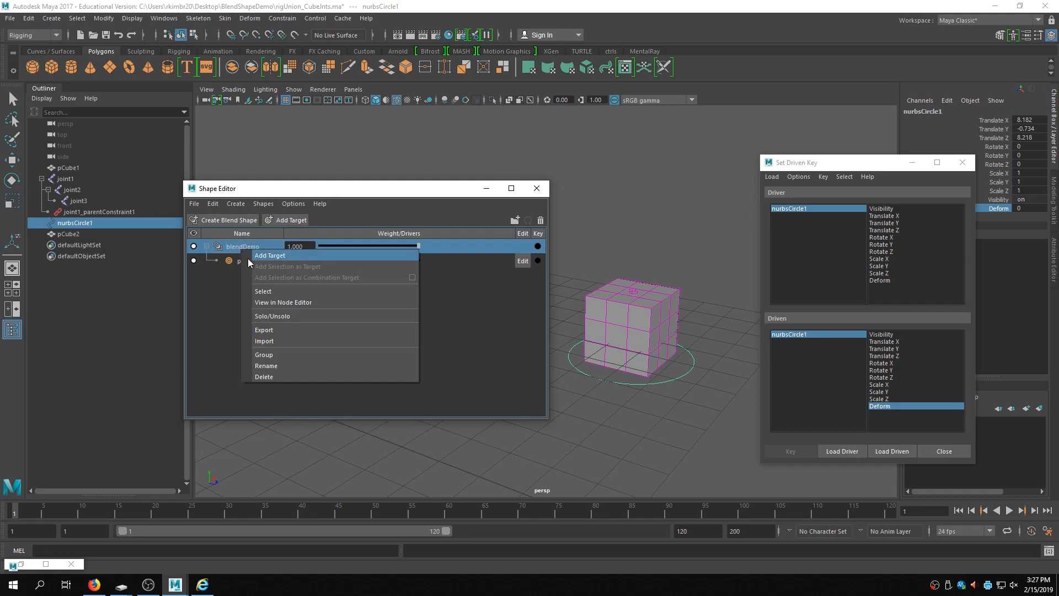
- Open the blendDemo node in the Node Editor and load the cube's shape node as the driven object
{"action": "left_click", "coordinate": [285, 303]}
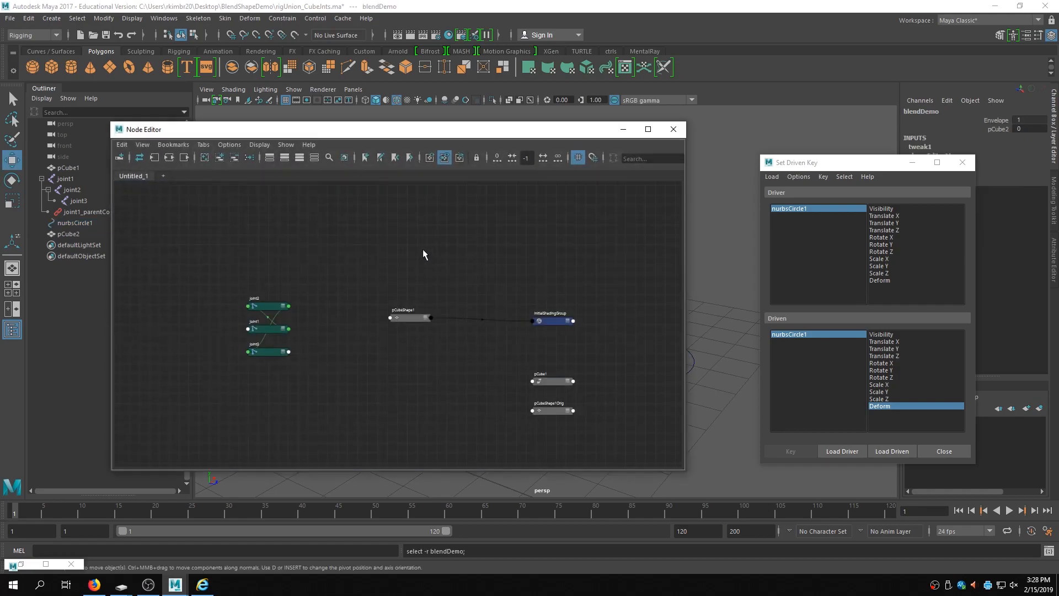
{"action": "scroll", "coordinate": [348, 337], "scroll_direction": "up", "scroll_amount": 3}
{"action": "middle_click_drag", "start_coordinate": [463, 336], "coordinate": [298, 317]}
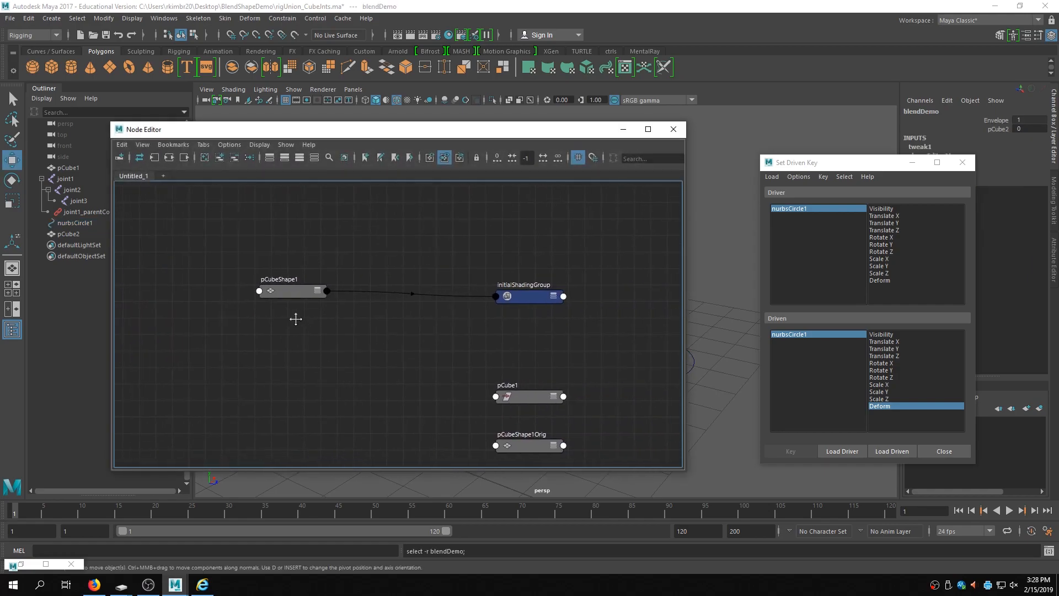
{"action": "left_click", "coordinate": [275, 288]}
{"action": "left_click", "coordinate": [896, 452]}
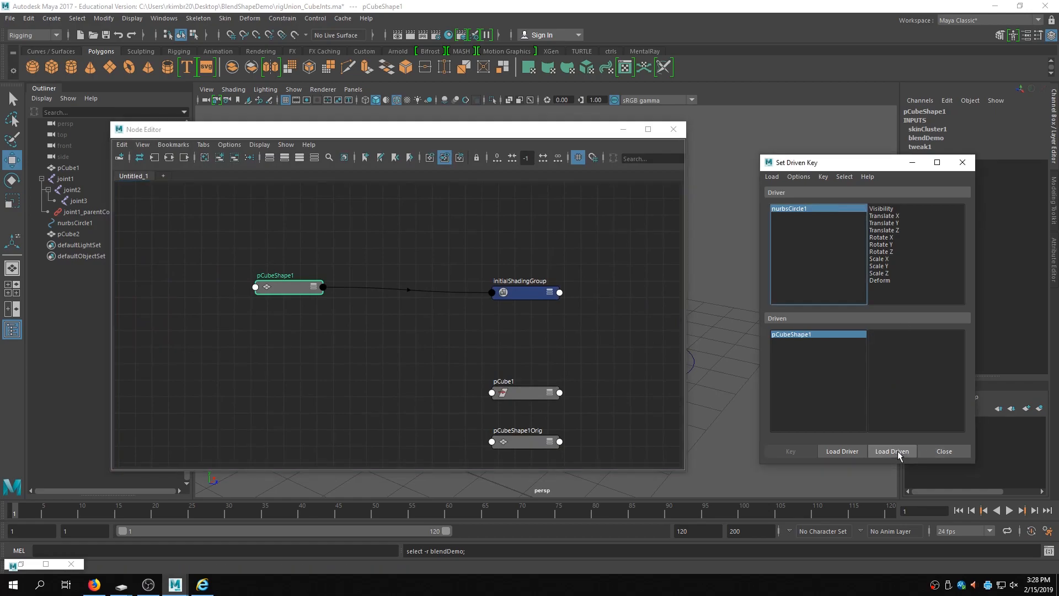
{"action": "left_click", "coordinate": [809, 337]}
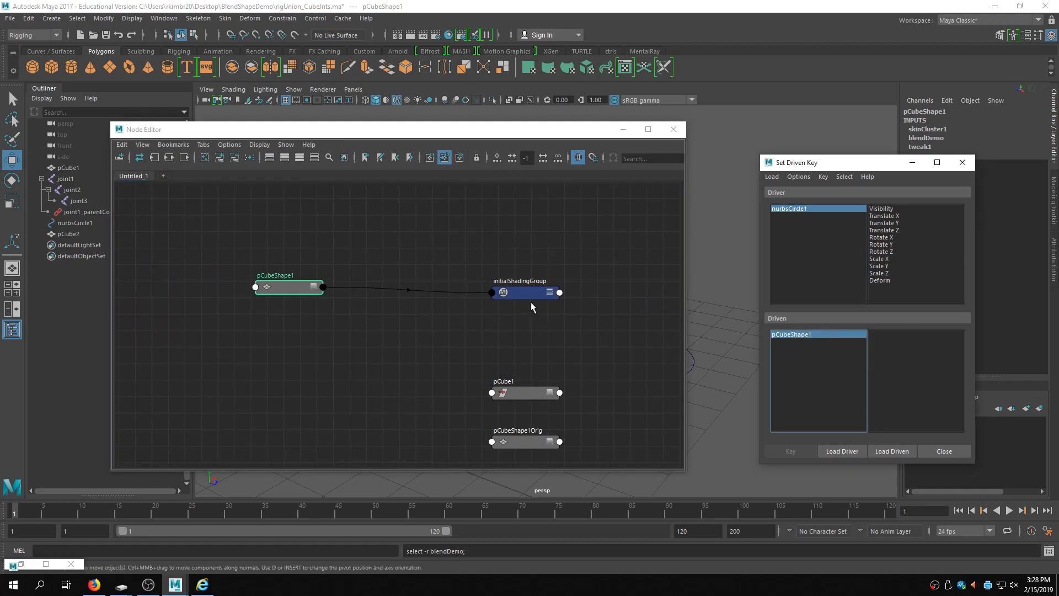
- Close the Node Editor and the Shape Editor
{"action": "left_click_drag", "start_coordinate": [529, 130], "coordinate": [423, 154]}
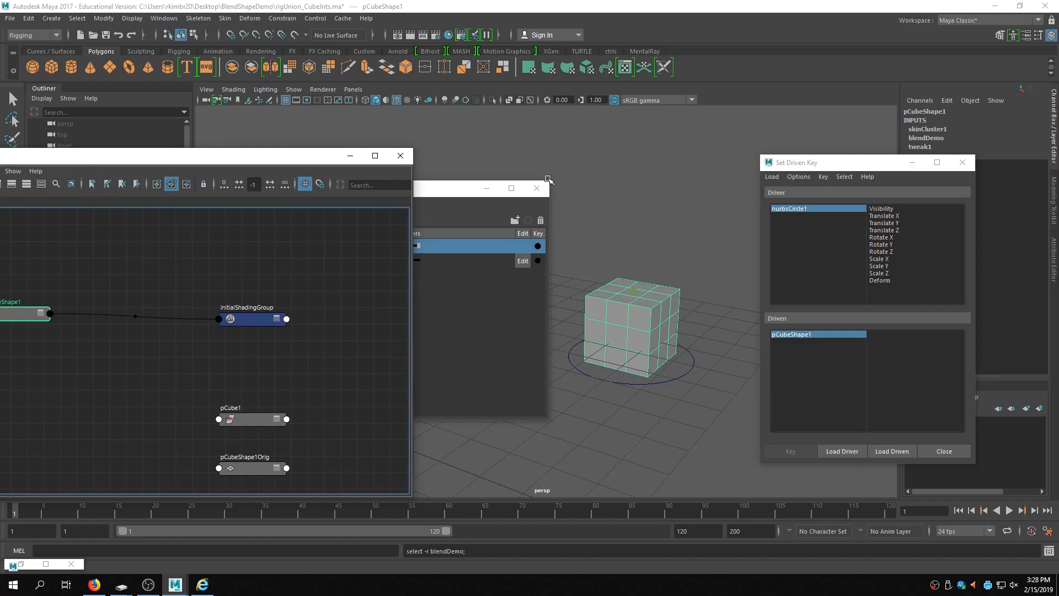
{"action": "left_click", "coordinate": [400, 155]}
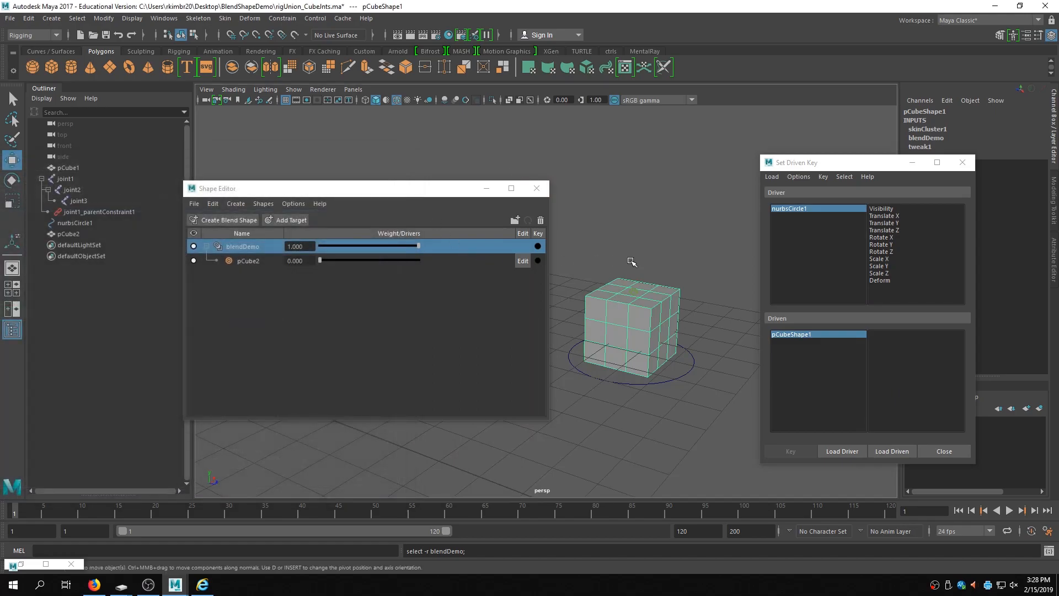
{"action": "right_click_drag", "start_coordinate": [632, 261], "coordinate": [563, 260], "text": "alt"}
{"action": "left_click_drag", "start_coordinate": [563, 260], "coordinate": [619, 263], "text": "alt"}
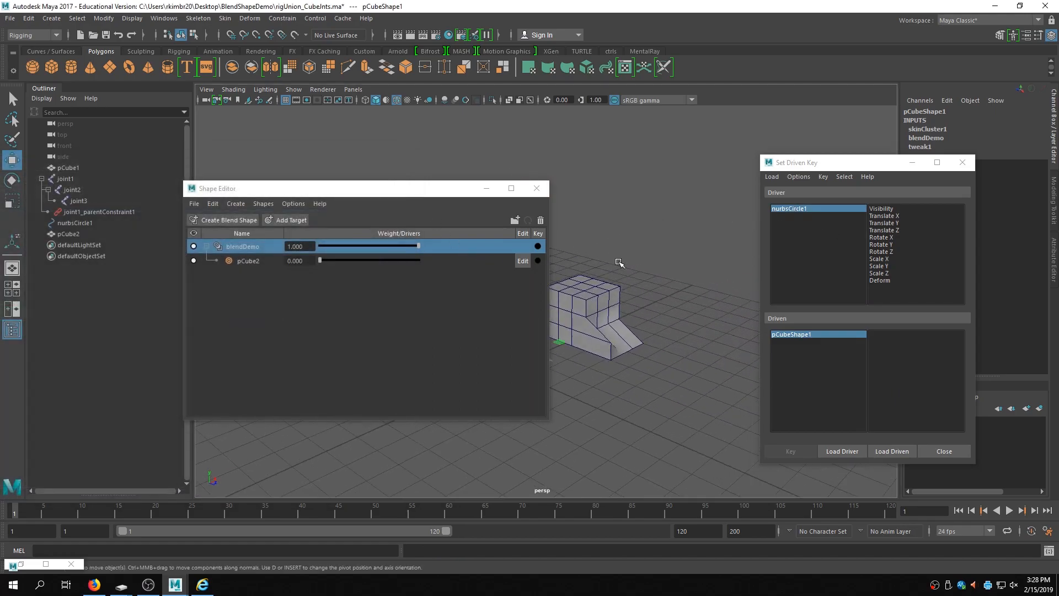
{"action": "middle_click_drag", "start_coordinate": [619, 262], "coordinate": [563, 222], "text": "alt"}
{"action": "right_click_drag", "start_coordinate": [563, 222], "coordinate": [538, 233], "text": "alt"}
{"action": "left_click_drag", "start_coordinate": [441, 193], "coordinate": [313, 172]}
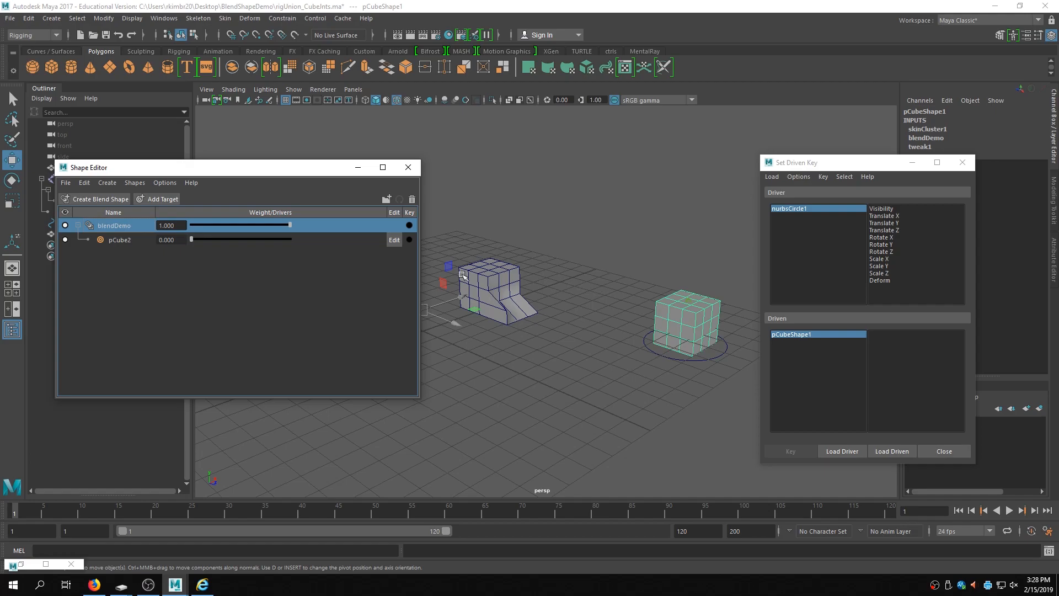
{"action": "left_click", "coordinate": [408, 167]}
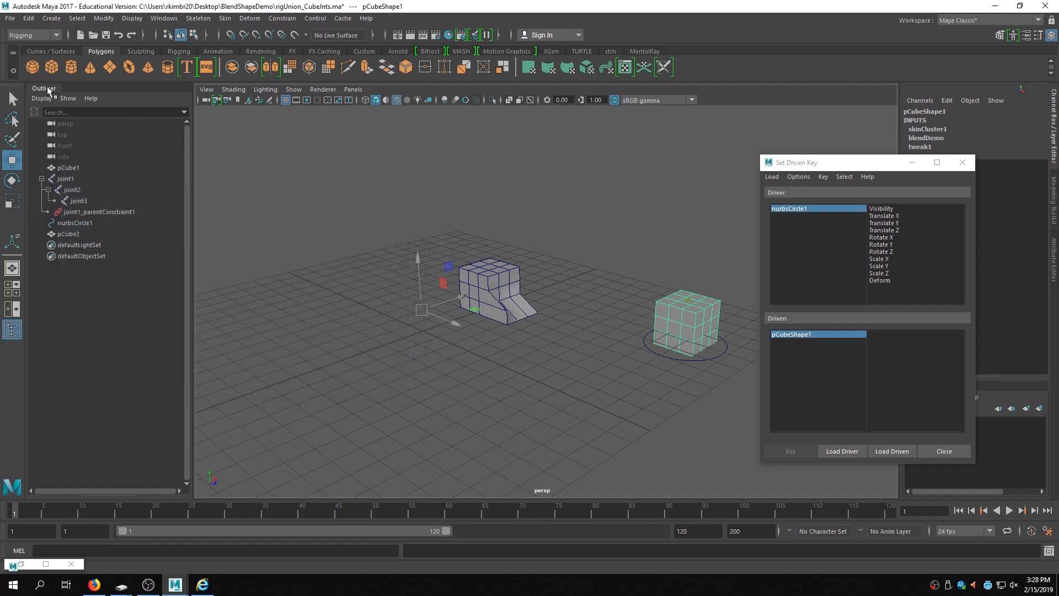
- Show shape nodes in the Outliner, expand pCube1 and load pCubeShape1 as the driven object
{"action": "left_click", "coordinate": [42, 99]}
{"action": "left_click", "coordinate": [35, 128]}
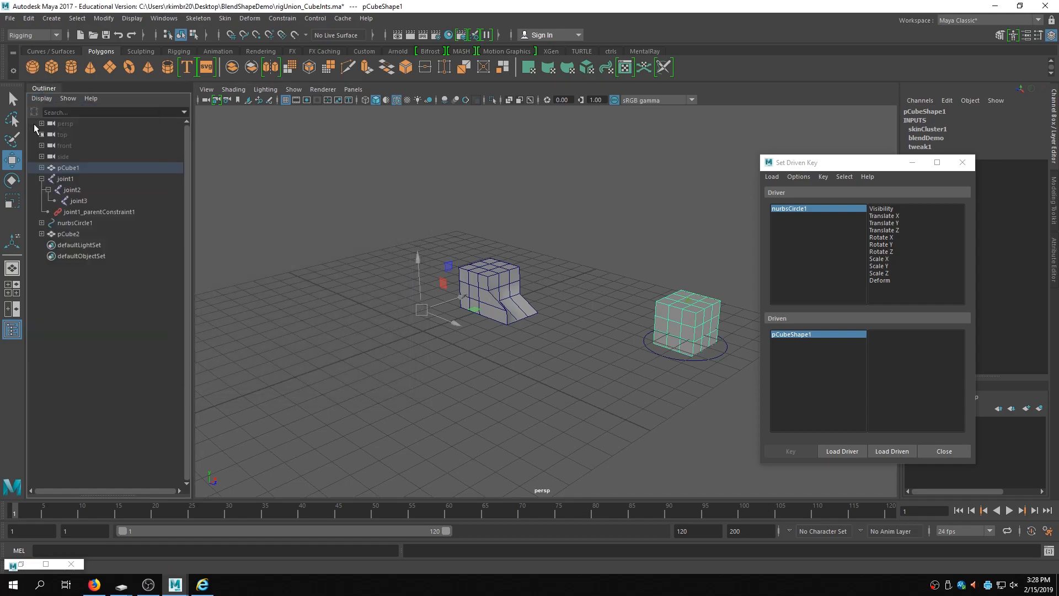
{"action": "left_click", "coordinate": [41, 167]}
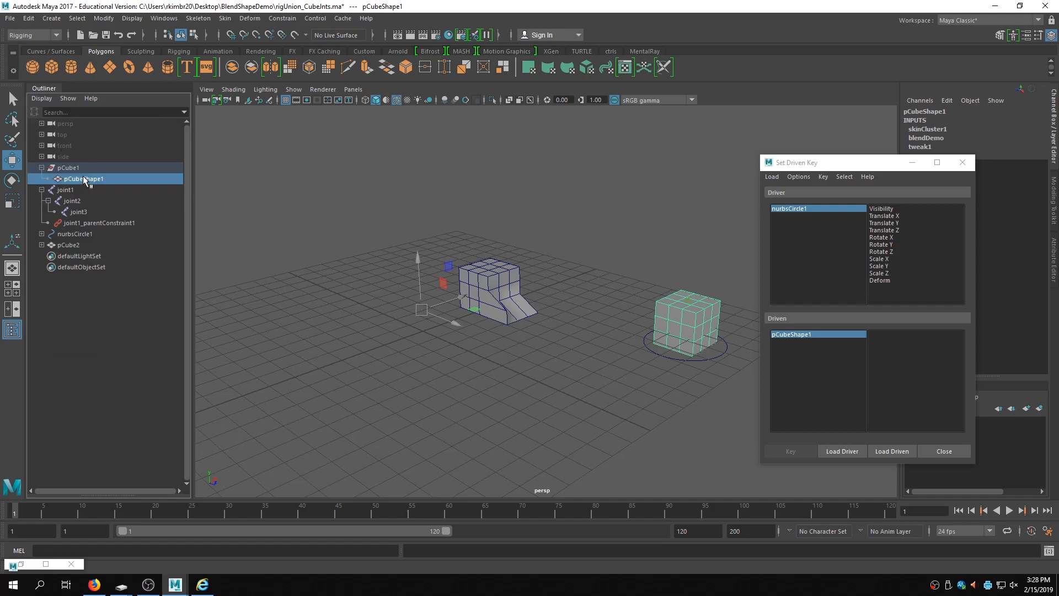
{"action": "left_click", "coordinate": [85, 178]}
{"action": "left_click", "coordinate": [889, 450]}
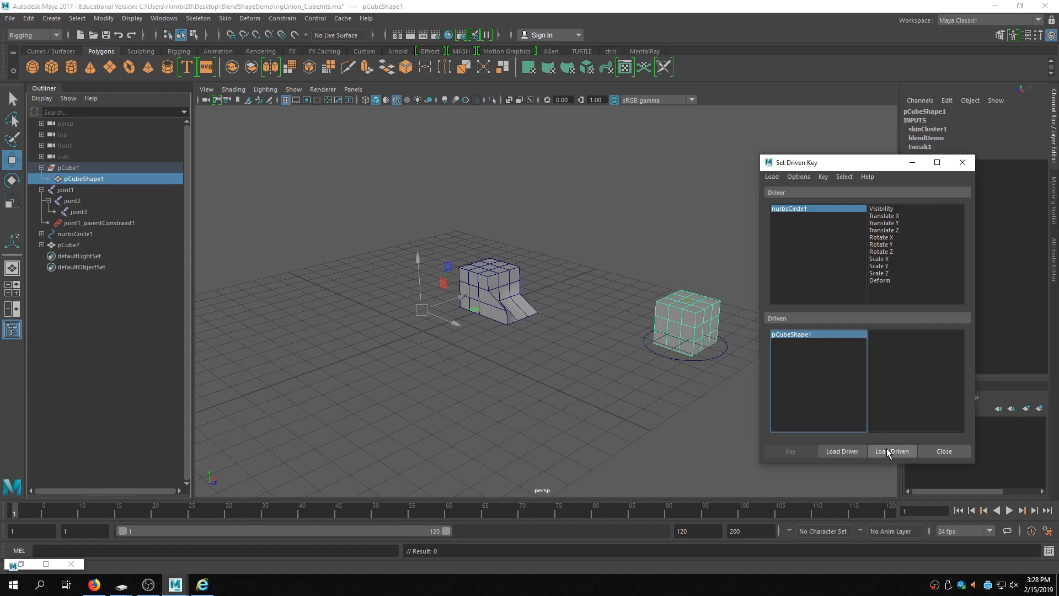
- Try loading pCubeShape2, pCube2 and pCube1 in turn as the driven object in Set Driven Key
{"action": "left_click", "coordinate": [68, 170]}
{"action": "left_click", "coordinate": [41, 245]}
{"action": "left_click", "coordinate": [72, 246]}
{"action": "left_click", "coordinate": [80, 256]}
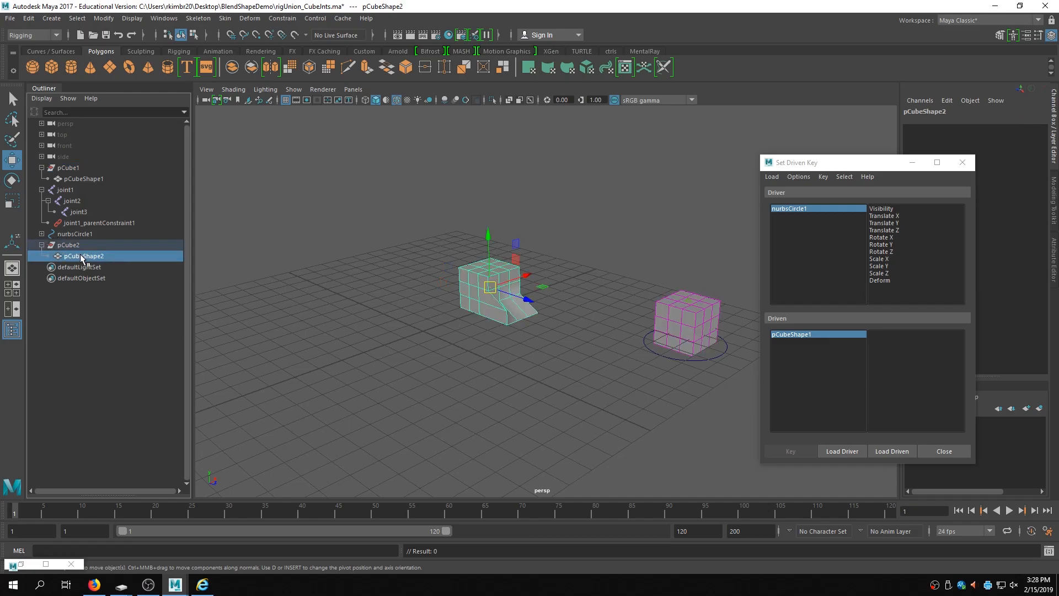
{"action": "left_click", "coordinate": [889, 451]}
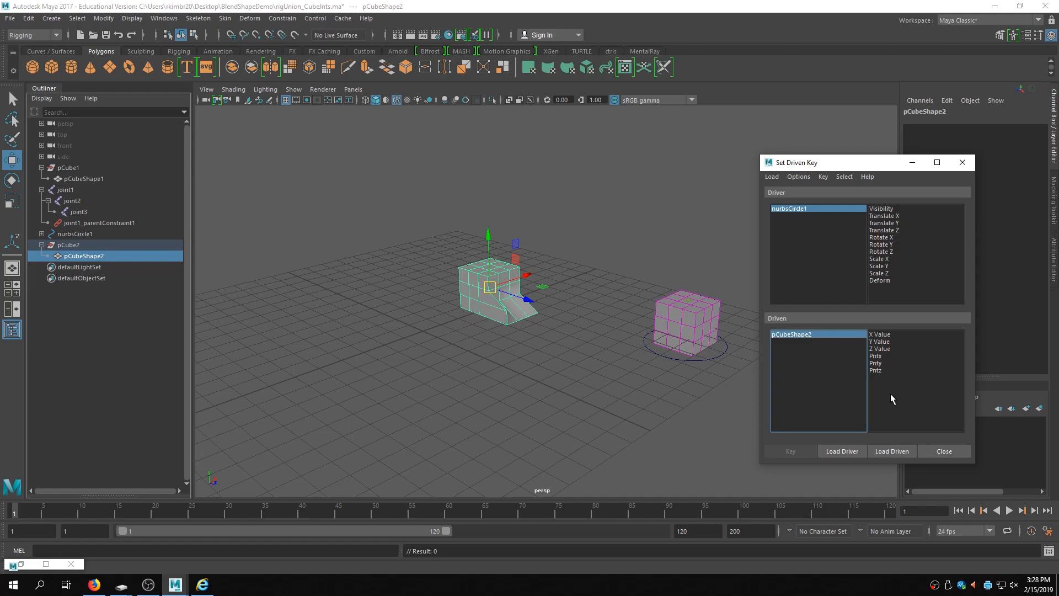
{"action": "left_click", "coordinate": [89, 246]}
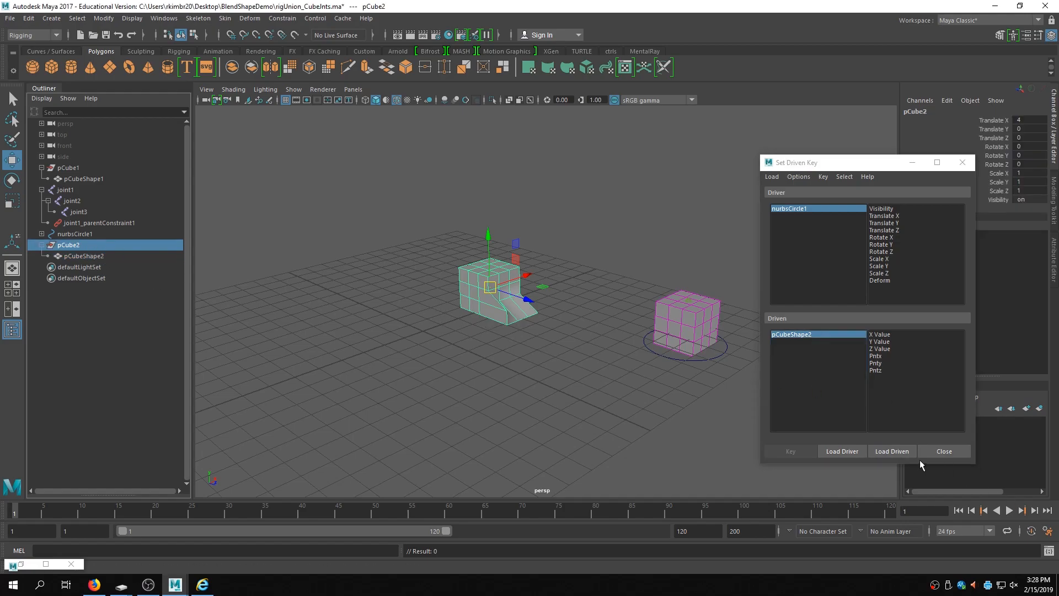
{"action": "left_click", "coordinate": [891, 451]}
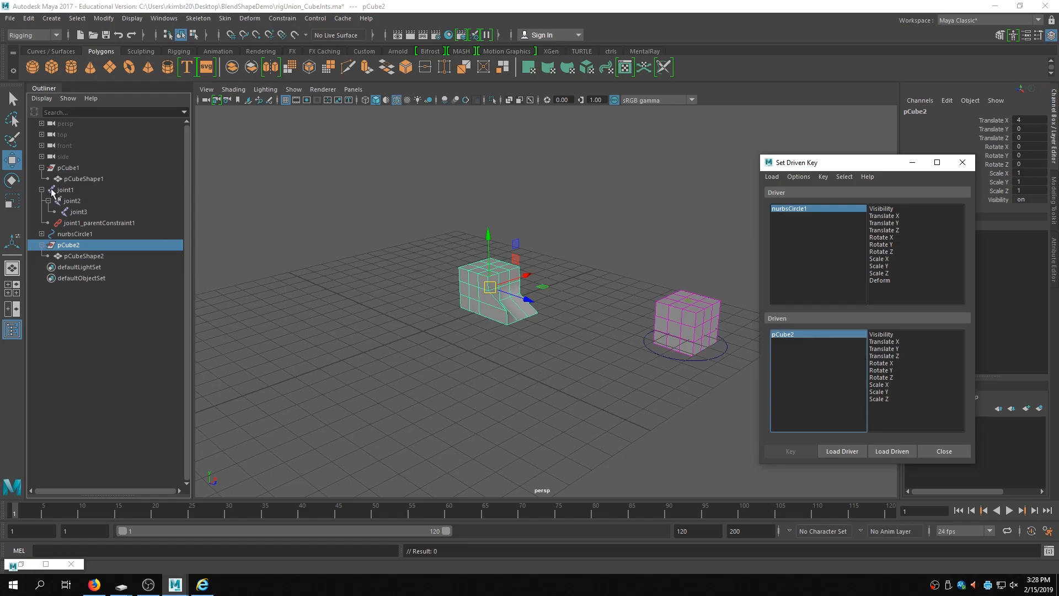
{"action": "left_click", "coordinate": [75, 169]}
{"action": "left_click", "coordinate": [889, 450]}
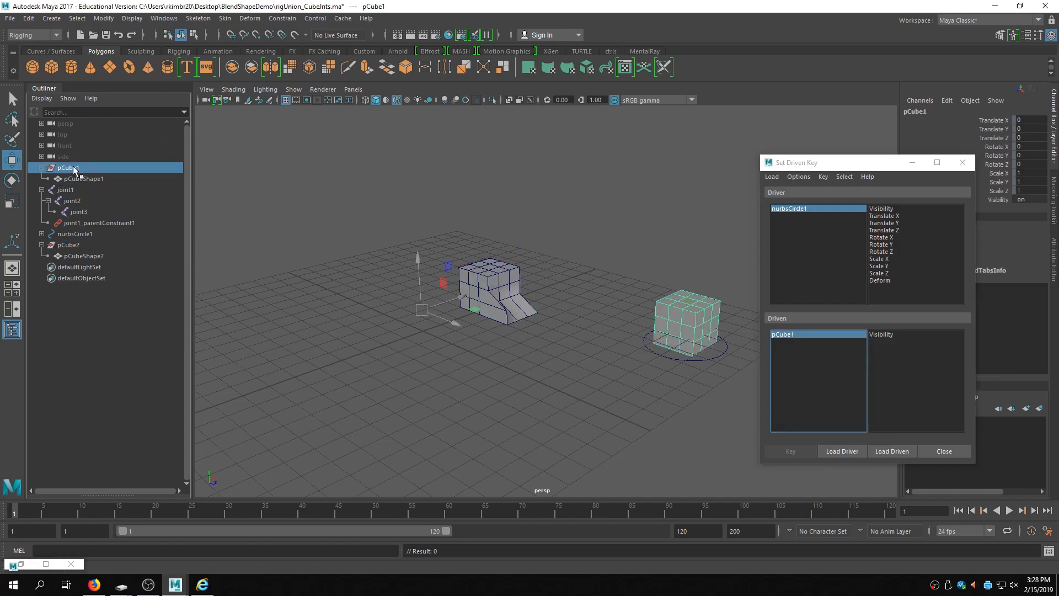
{"action": "left_click", "coordinate": [904, 455]}
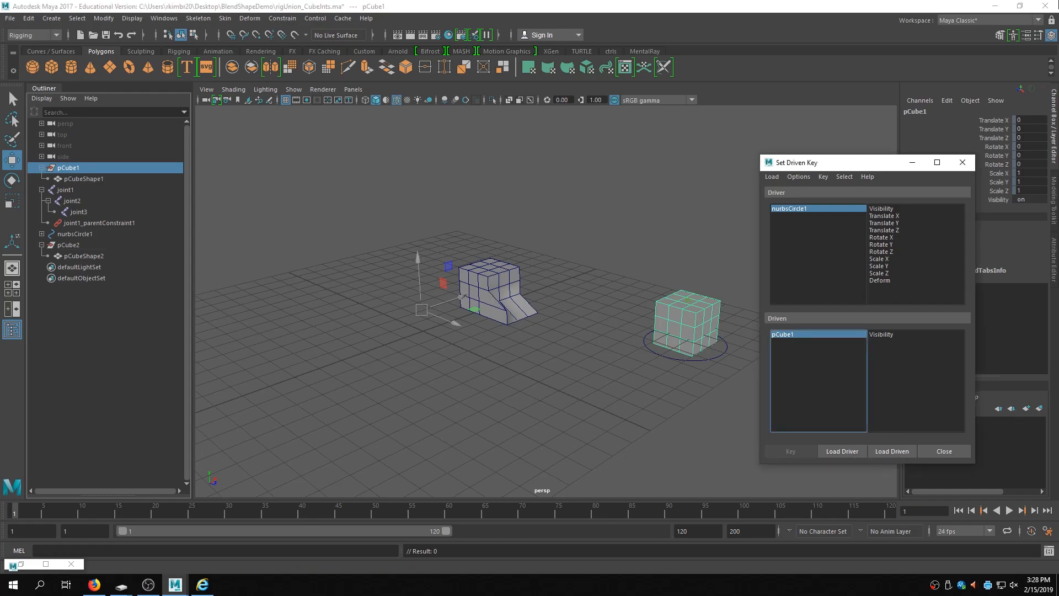
{"action": "left_click", "coordinate": [686, 329]}
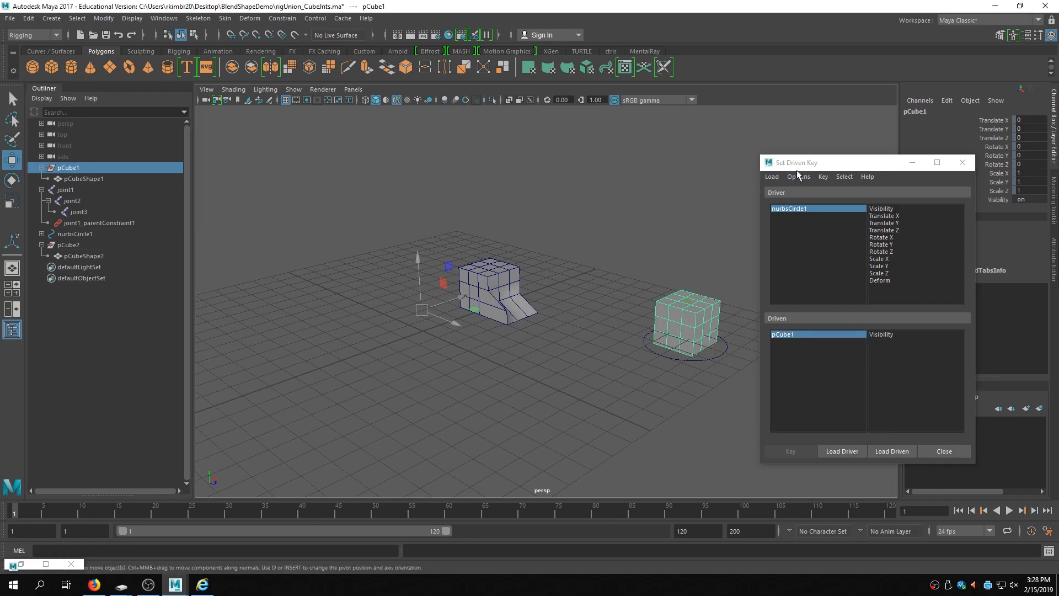
- Select the blendDemo input of pCube1 and load it as the only driven object in Set Driven Key
{"action": "left_click_drag", "start_coordinate": [818, 165], "coordinate": [611, 124]}
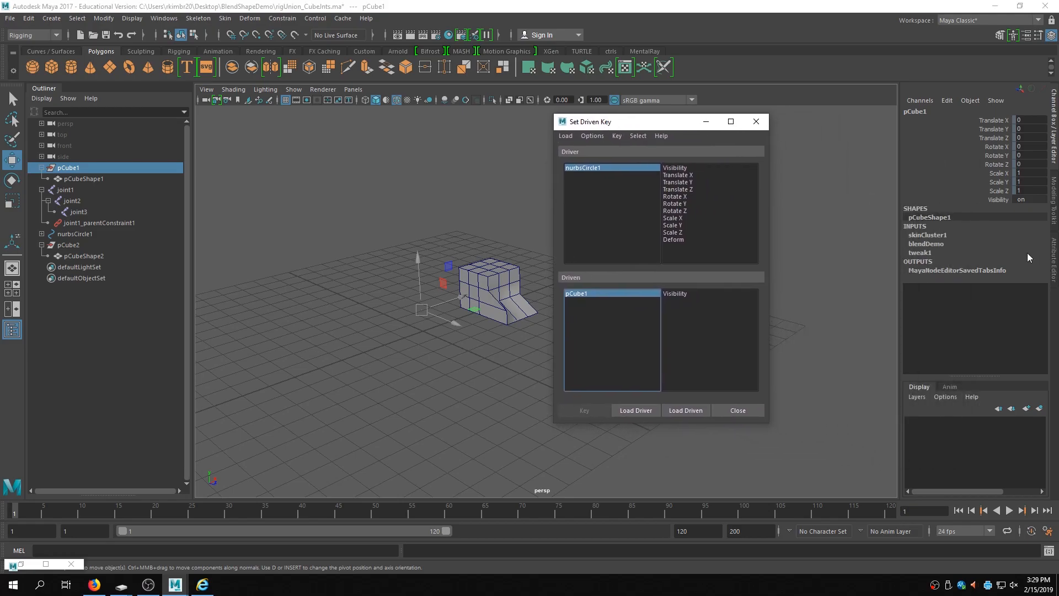
{"action": "left_click", "coordinate": [925, 245]}
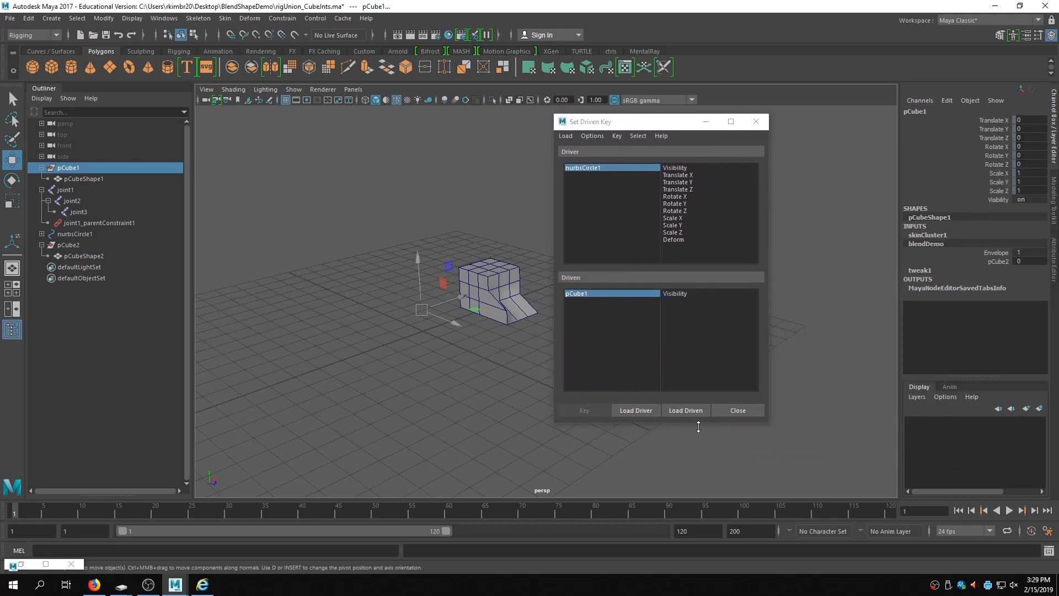
{"action": "left_click", "coordinate": [688, 411]}
{"action": "left_click", "coordinate": [689, 409]}
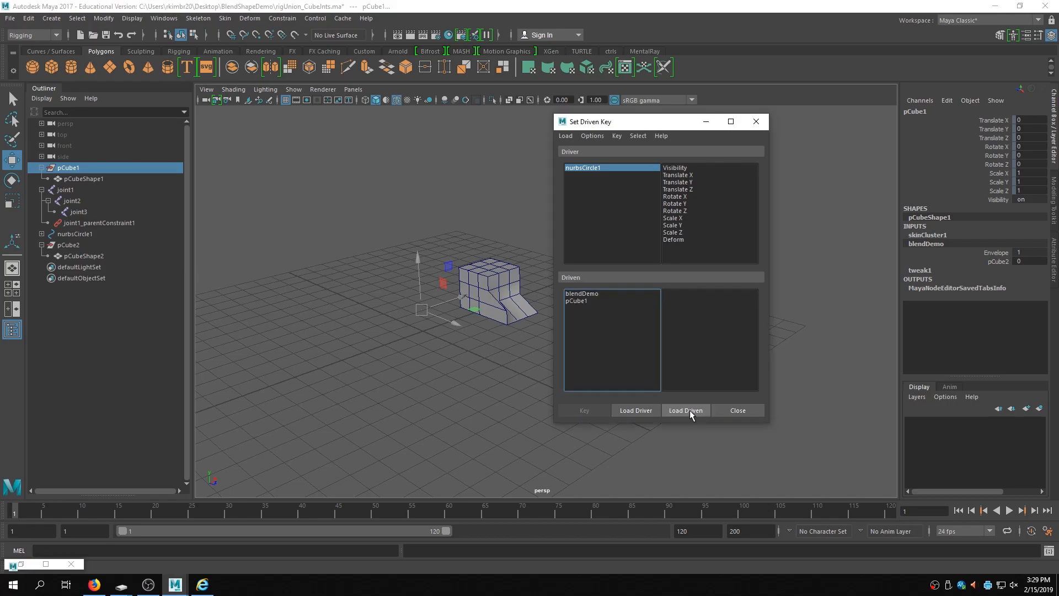
{"action": "left_click", "coordinate": [618, 293]}
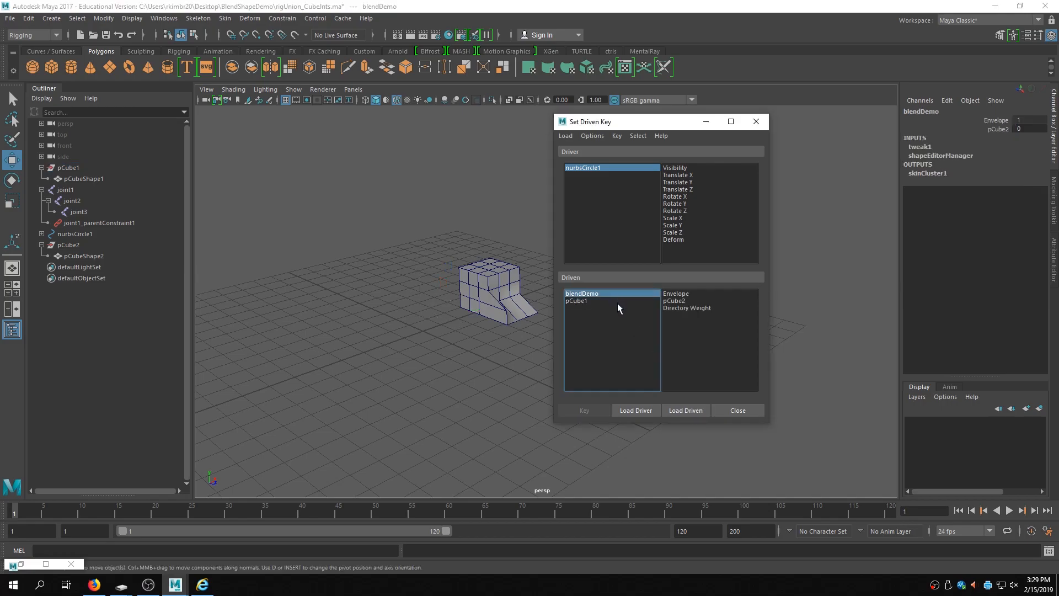
{"action": "left_click", "coordinate": [617, 301]}
{"action": "left_click", "coordinate": [620, 293]}
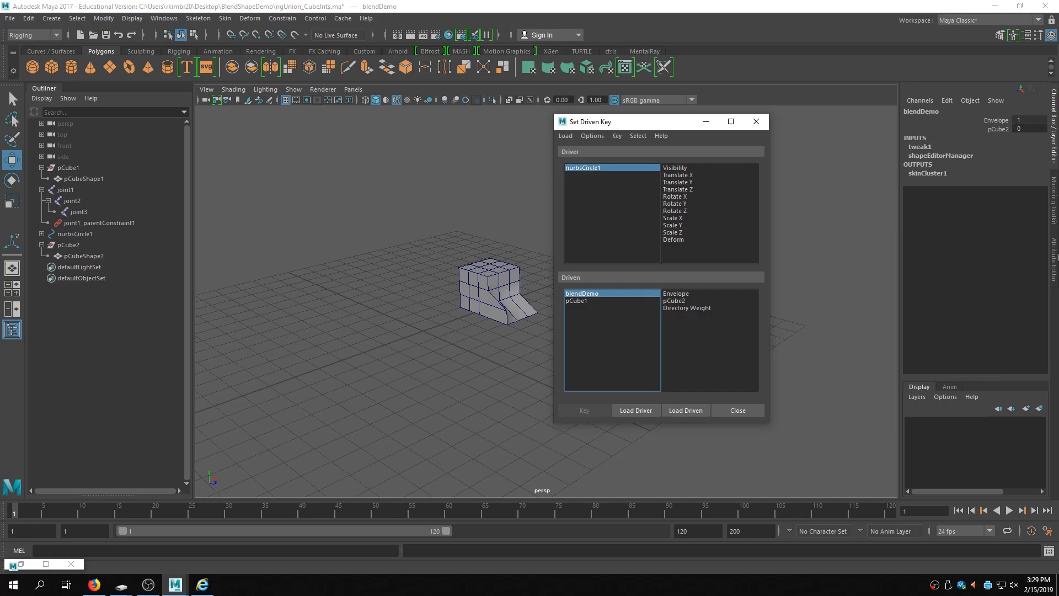
{"action": "left_click", "coordinate": [994, 121]}
{"action": "left_click", "coordinate": [685, 410]}
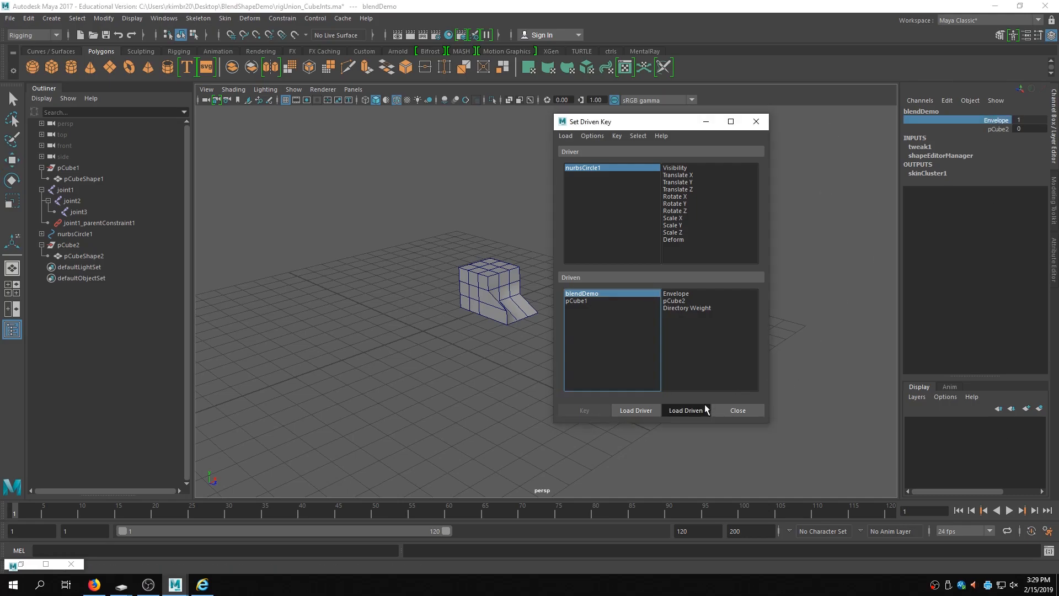
- Select the blendDemo pCube2 weight as the driven attribute
{"action": "left_click", "coordinate": [682, 301]}
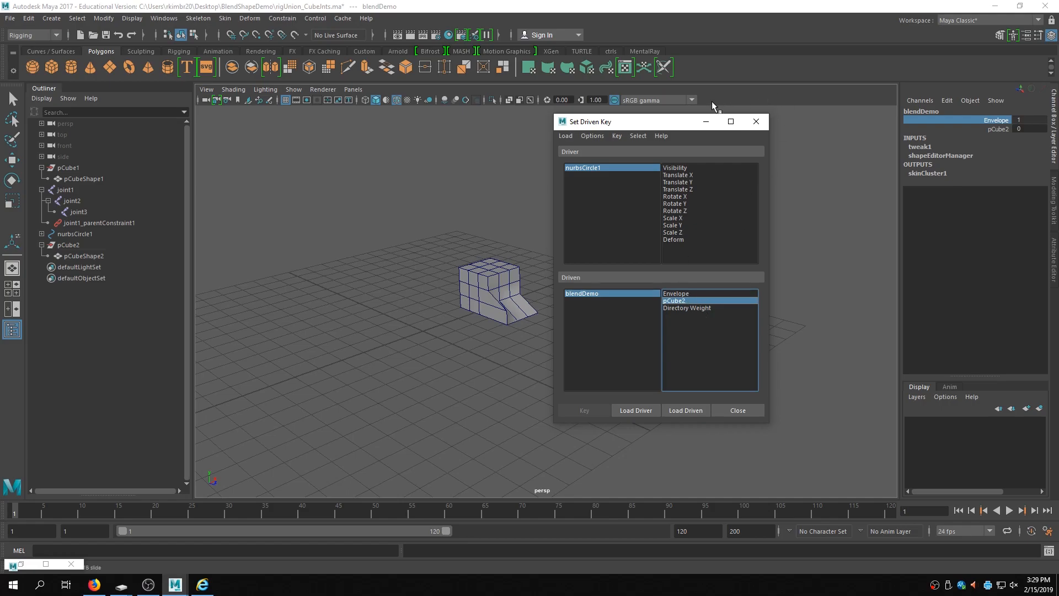
{"action": "left_click_drag", "start_coordinate": [657, 128], "coordinate": [295, 142]}
{"action": "scroll", "coordinate": [610, 260], "scroll_direction": "up", "scroll_amount": 5}
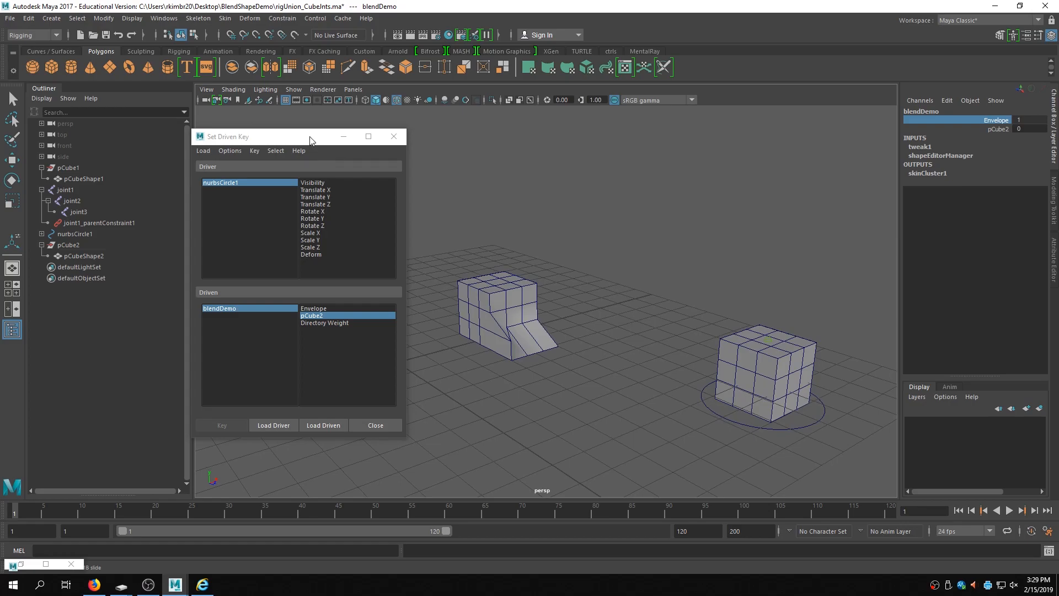
- Set blendDemo's pCube2 weight to 1 and its Envelope to 0 with the channel sliders to test the blend
{"action": "left_click_drag", "start_coordinate": [310, 136], "coordinate": [430, 127]}
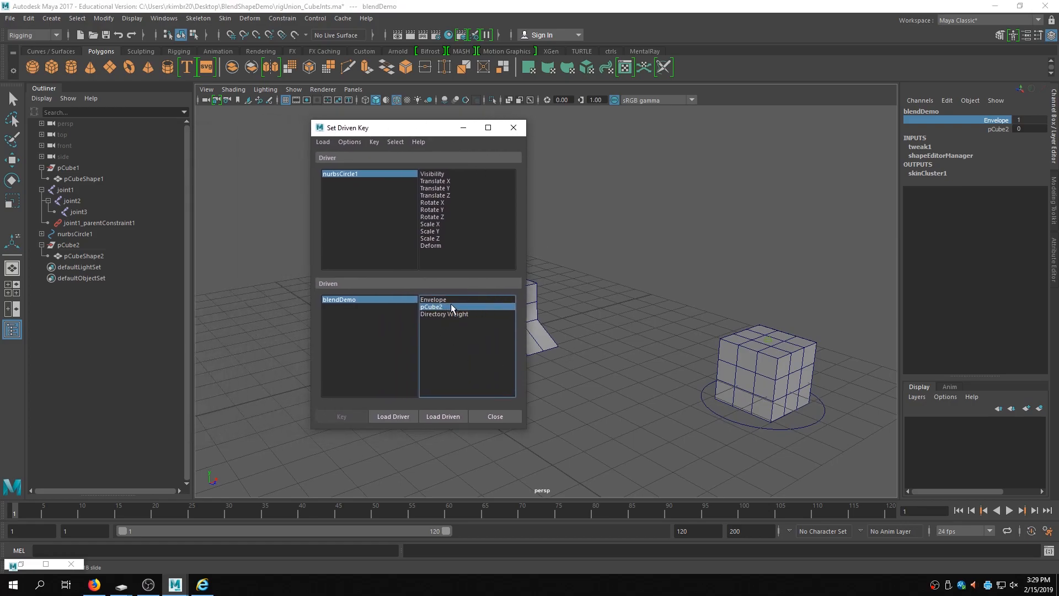
{"action": "left_click", "coordinate": [998, 129]}
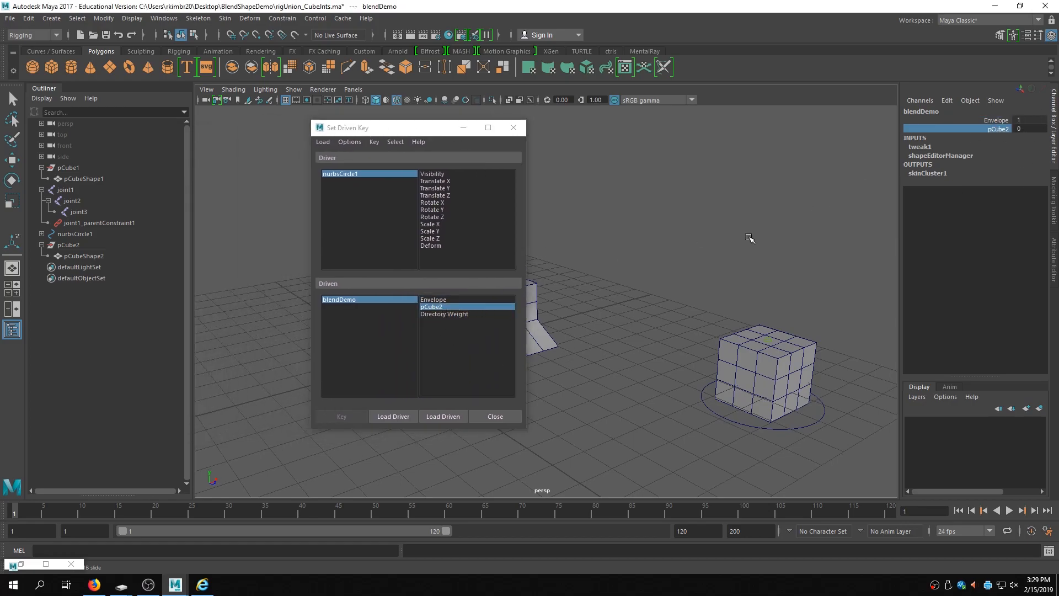
{"action": "middle_click_drag", "start_coordinate": [747, 236], "coordinate": [760, 236]}
{"action": "left_click", "coordinate": [990, 121]}
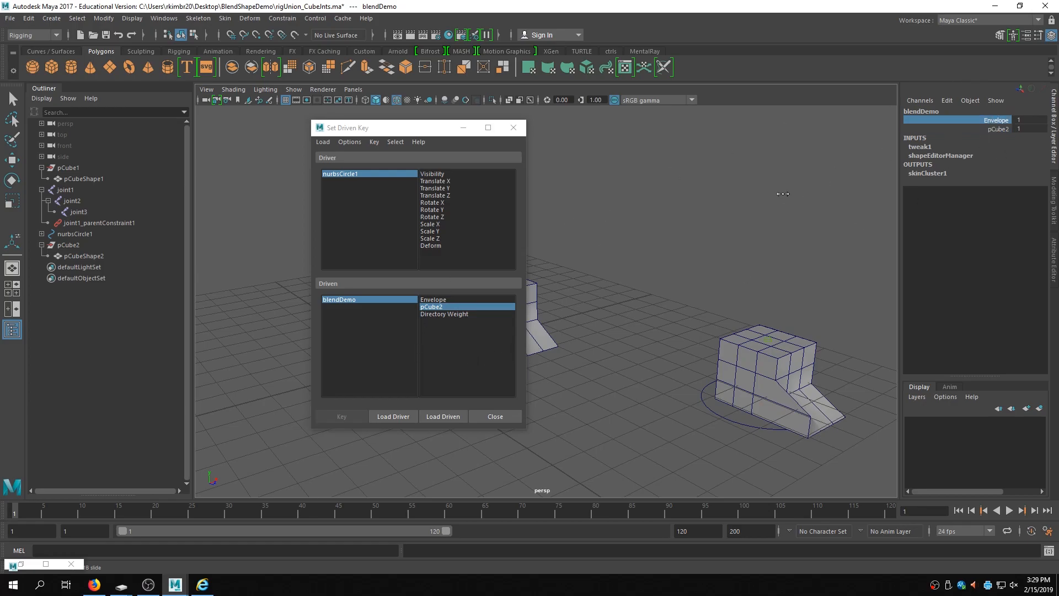
{"action": "middle_click_drag", "start_coordinate": [764, 191], "coordinate": [755, 191]}
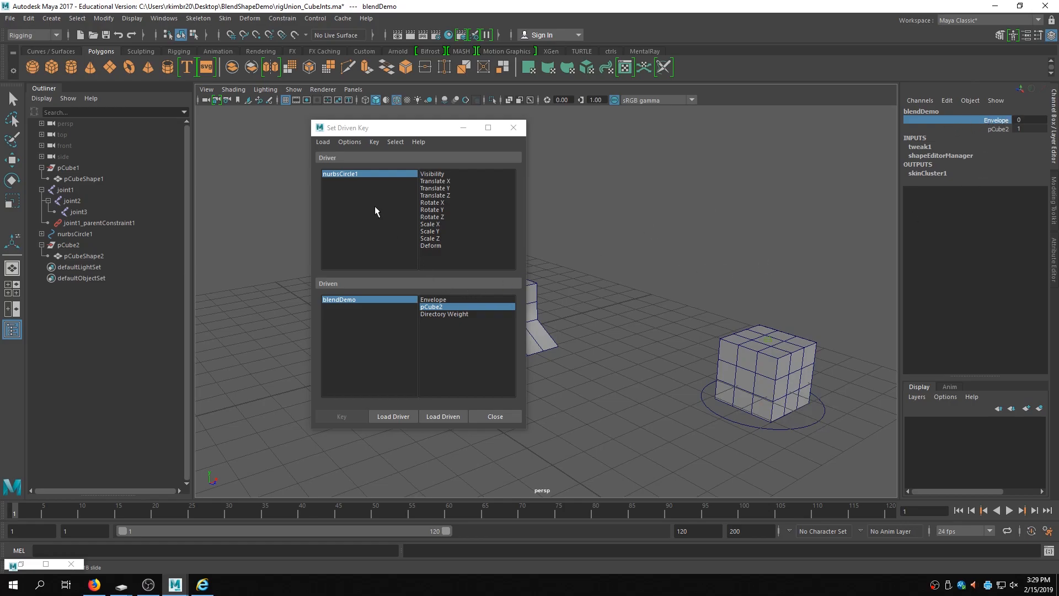
- Choose nurbsCircle1's Deform as the driver attribute and set a driven key for blendDemo's pCube2 weight
{"action": "left_click", "coordinate": [347, 174]}
{"action": "key", "text": "w"}
{"action": "left_click", "coordinate": [437, 244]}
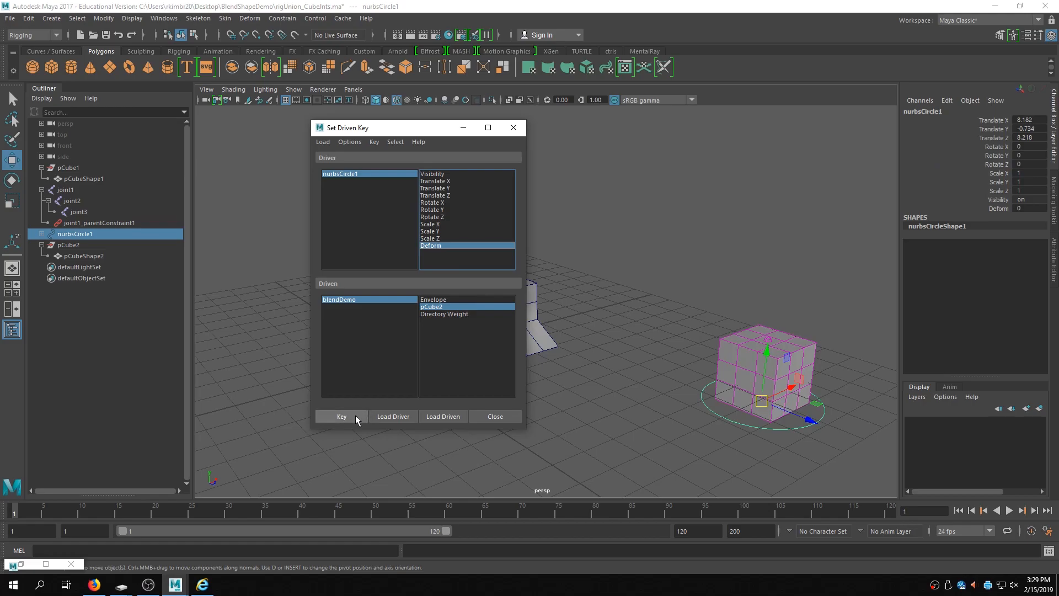
{"action": "left_click", "coordinate": [355, 415]}
- Set nurbsCircle1's Deform to 10 and blendDemo's Envelope to 1, then key the pCube2 weight
{"action": "left_click", "coordinate": [355, 174]}
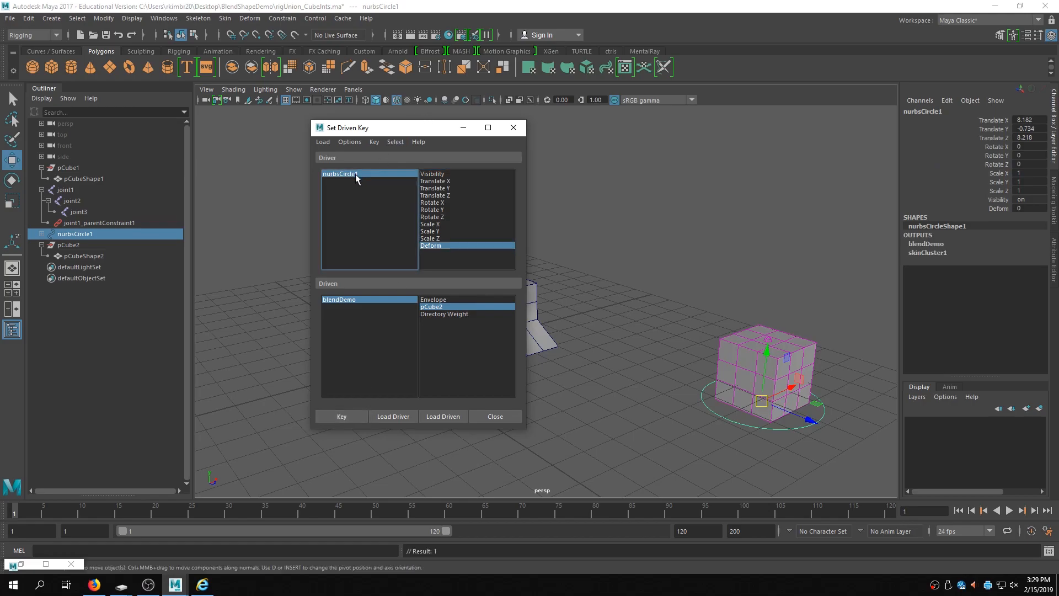
{"action": "left_click", "coordinate": [993, 208]}
{"action": "middle_click_drag", "start_coordinate": [568, 227], "coordinate": [650, 219]}
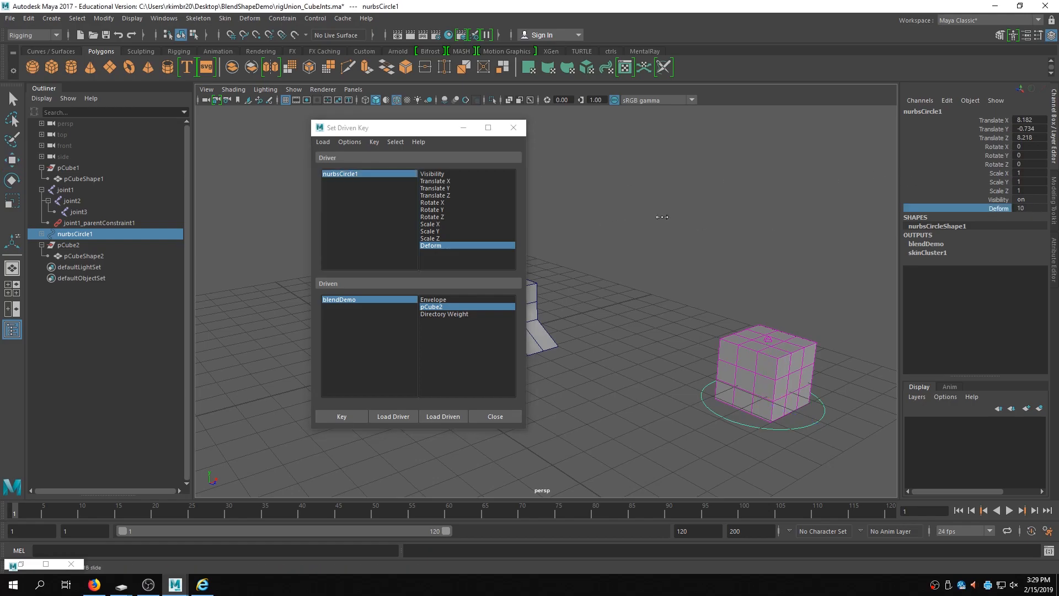
{"action": "left_click", "coordinate": [350, 300]}
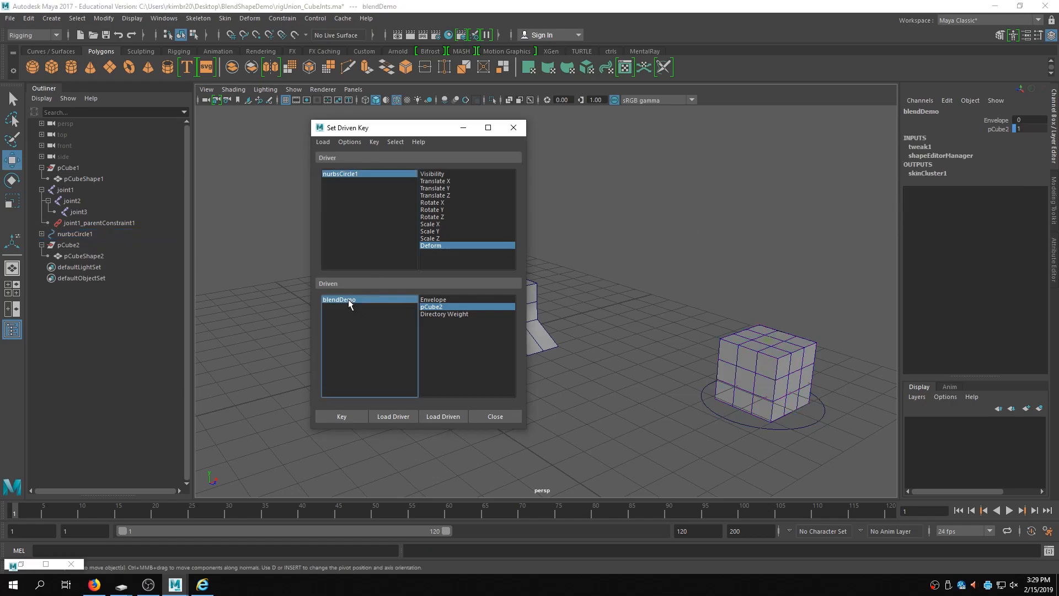
{"action": "left_click", "coordinate": [1002, 131]}
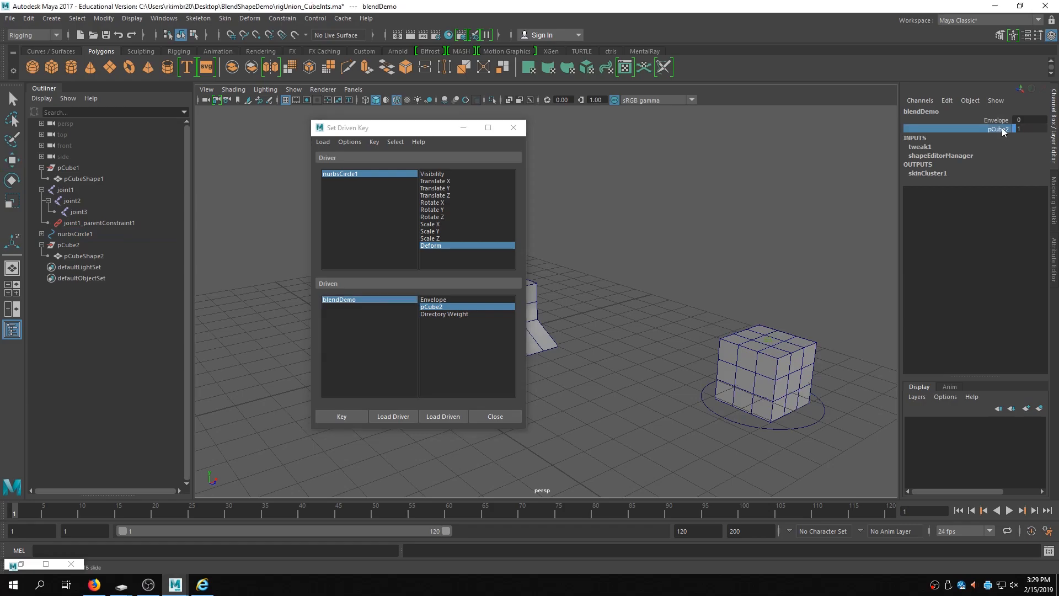
{"action": "left_click", "coordinate": [993, 120]}
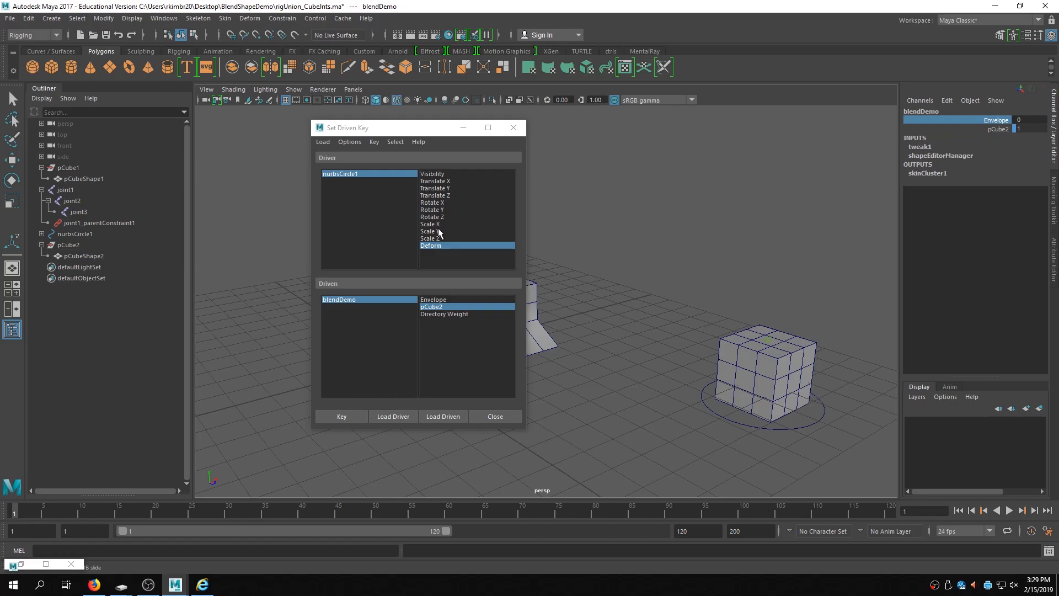
{"action": "middle_click_drag", "start_coordinate": [621, 196], "coordinate": [750, 185]}
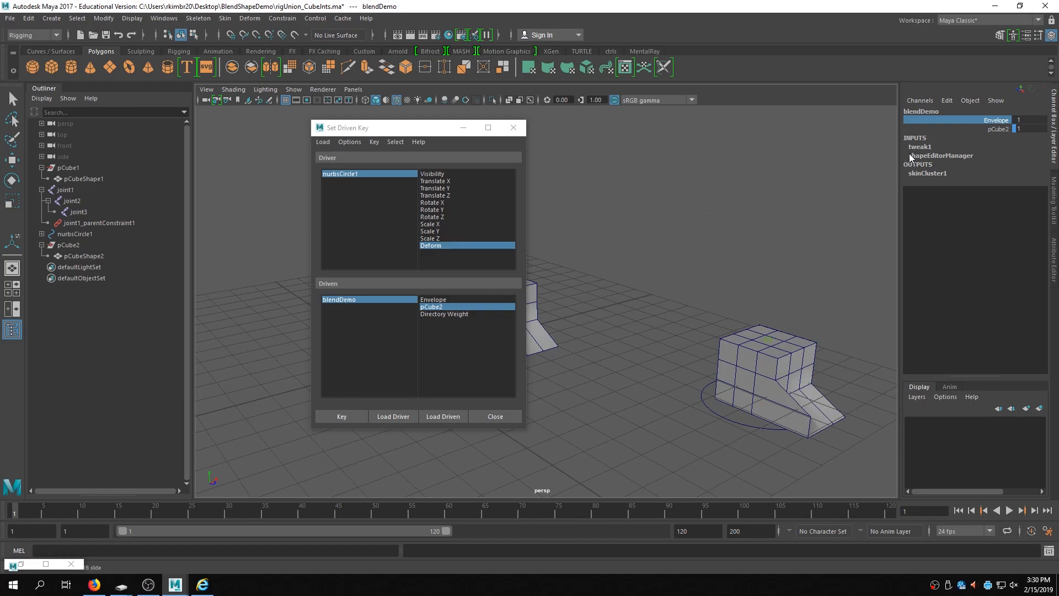
{"action": "left_click", "coordinate": [342, 418]}
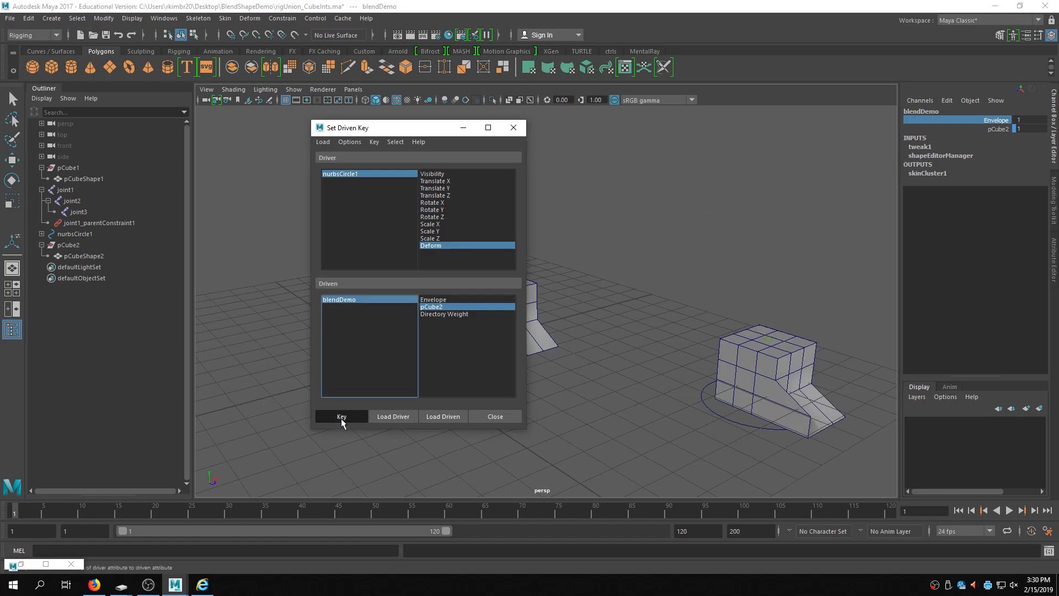
- Set nurbsCircle1's Deform back to 0 and set another driven key
{"action": "left_click", "coordinate": [389, 174]}
{"action": "key", "text": "w"}
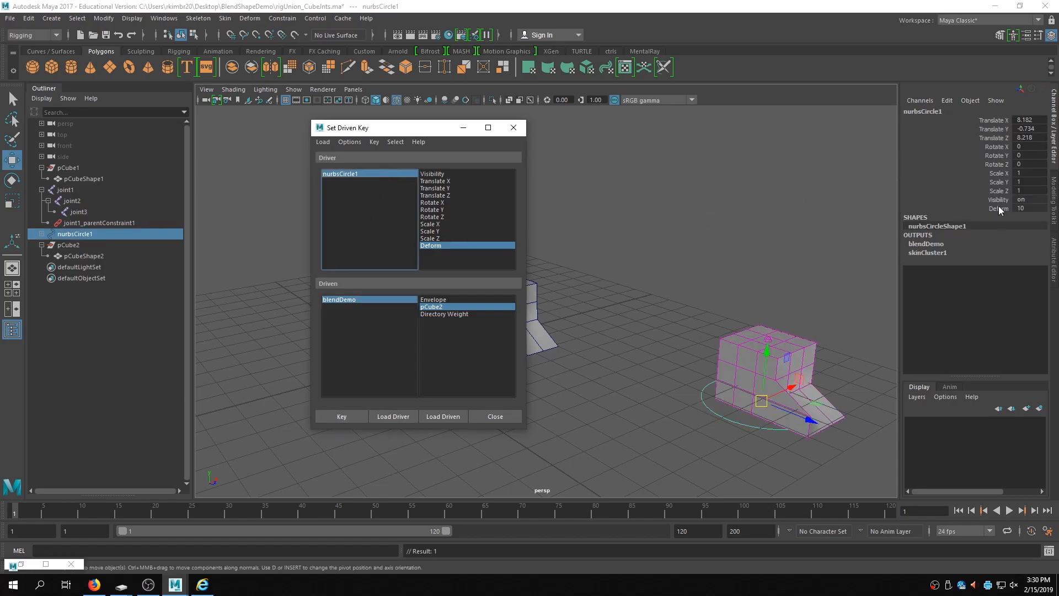
{"action": "left_click", "coordinate": [1029, 208]}
{"action": "left_click", "coordinate": [1032, 208]}
{"action": "type", "text": "0"}
{"action": "key", "text": "Return"}
{"action": "left_click", "coordinate": [343, 416]}
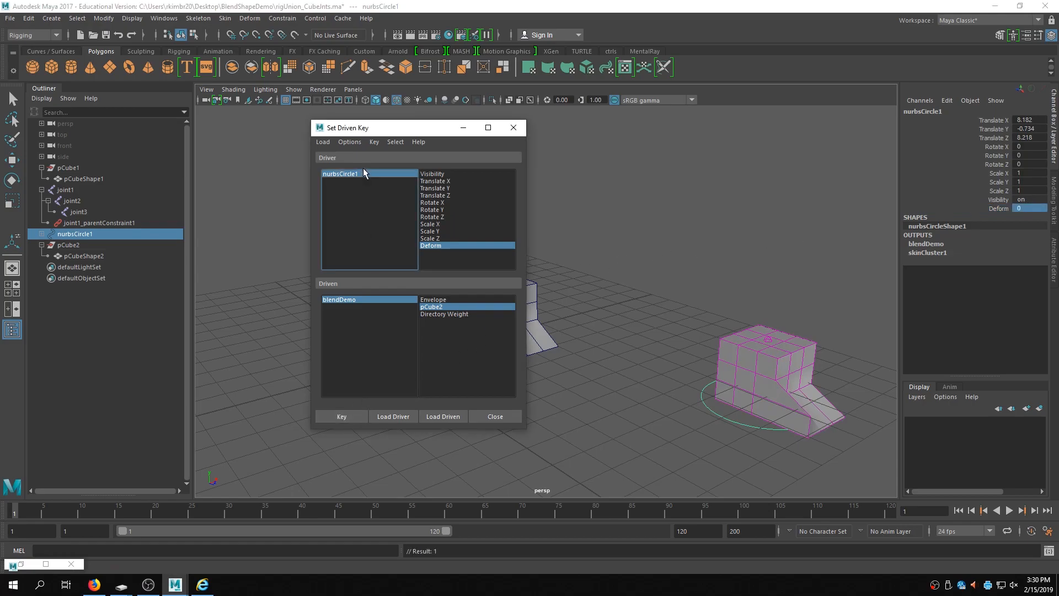
- Set blendDemo's pCube2 weight to 0 and key it against Deform at 0
{"action": "left_click", "coordinate": [381, 301]}
{"action": "left_click", "coordinate": [1024, 128]}
{"action": "type", "text": "0"}
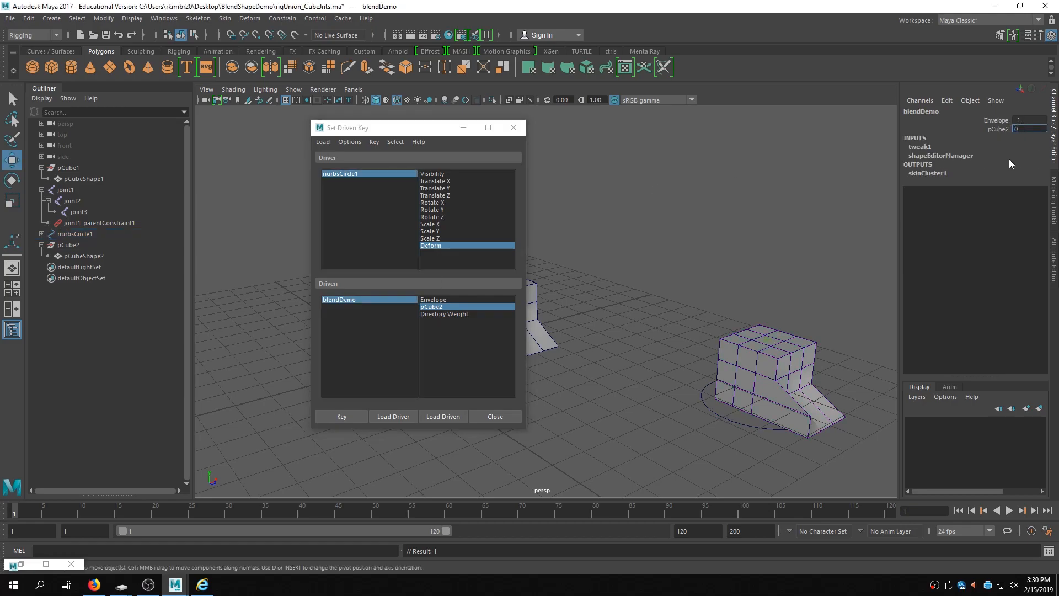
{"action": "key", "text": "Return"}
{"action": "left_click", "coordinate": [342, 416]}
- Test the rig by scrubbing the control circle's Deform to 10, then close Set Driven Key
{"action": "left_click", "coordinate": [794, 428]}
{"action": "left_click", "coordinate": [1000, 209]}
{"action": "middle_click_drag", "start_coordinate": [722, 282], "coordinate": [812, 316]}
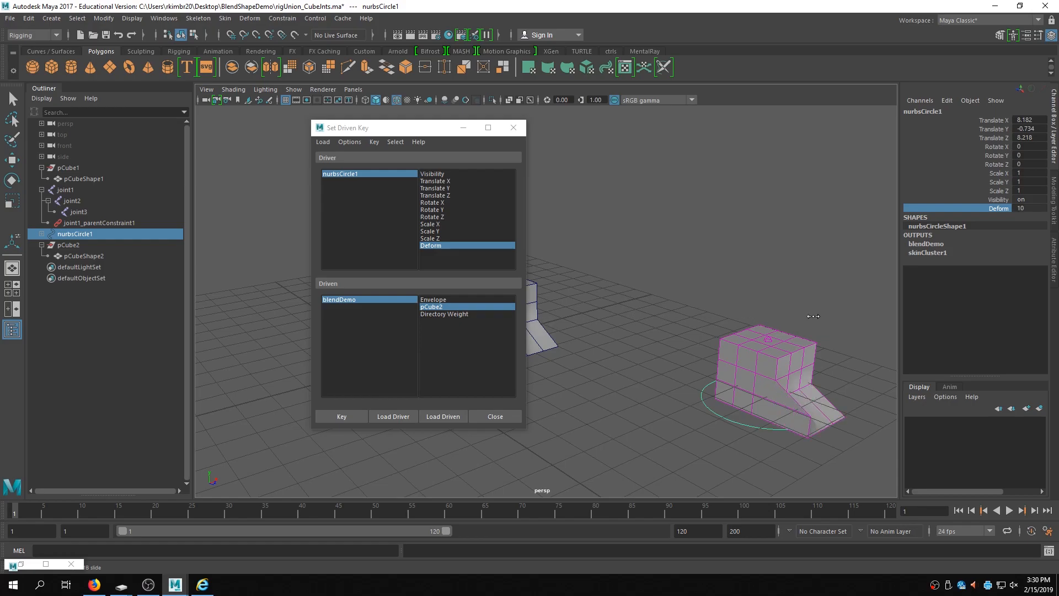
{"action": "left_click_drag", "start_coordinate": [703, 293], "coordinate": [690, 249], "text": "alt"}
{"action": "left_click", "coordinate": [513, 127]}
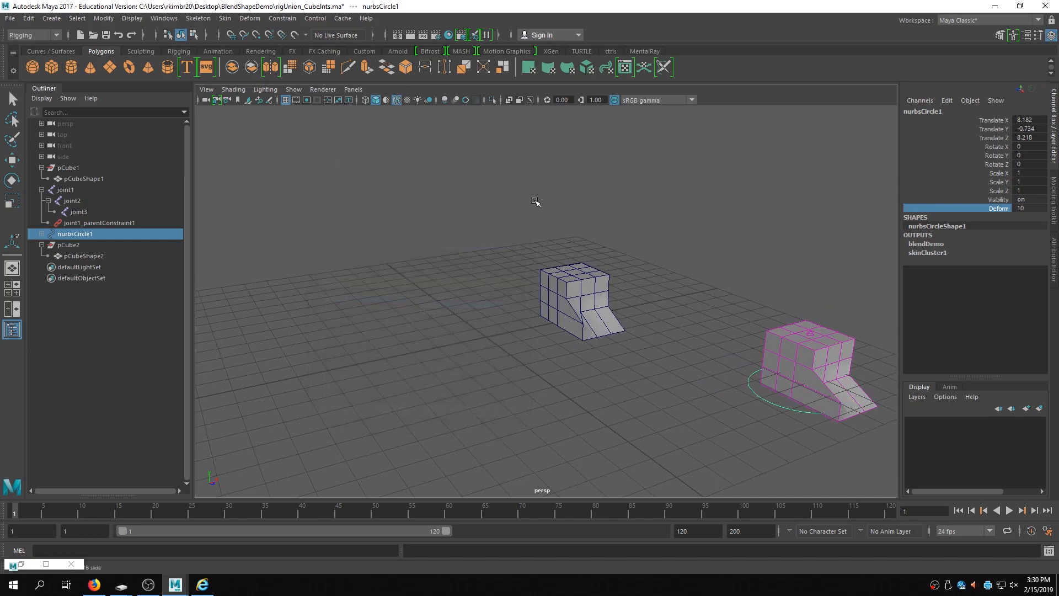
- Reopen rigUnion_CubeInts.ma without saving changes
{"action": "left_click", "coordinate": [10, 18]}
{"action": "left_click", "coordinate": [40, 50]}
{"action": "left_click", "coordinate": [258, 170]}
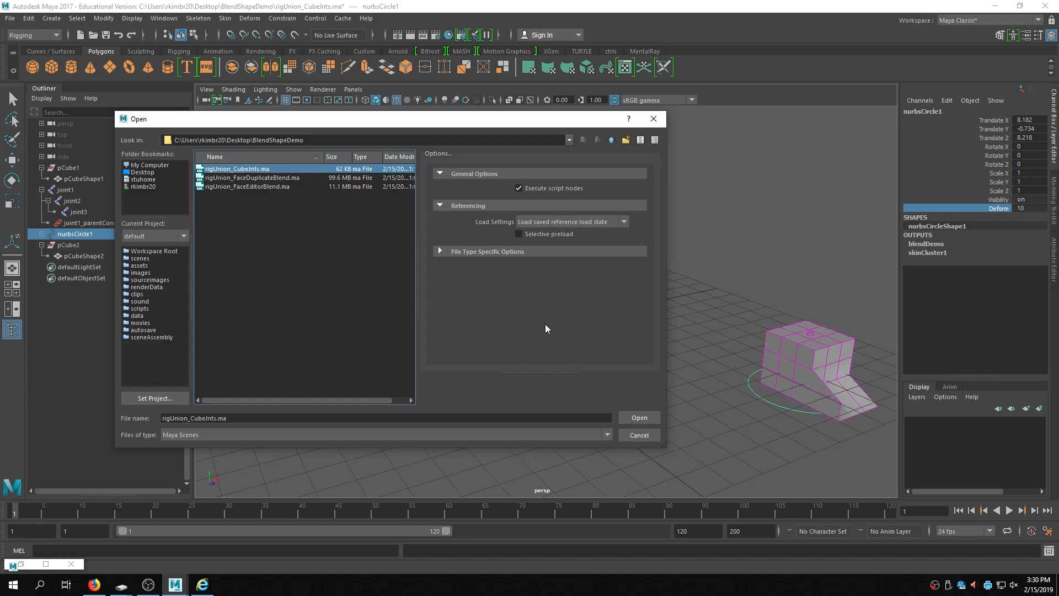
{"action": "left_click", "coordinate": [639, 418]}
{"action": "left_click", "coordinate": [525, 294]}
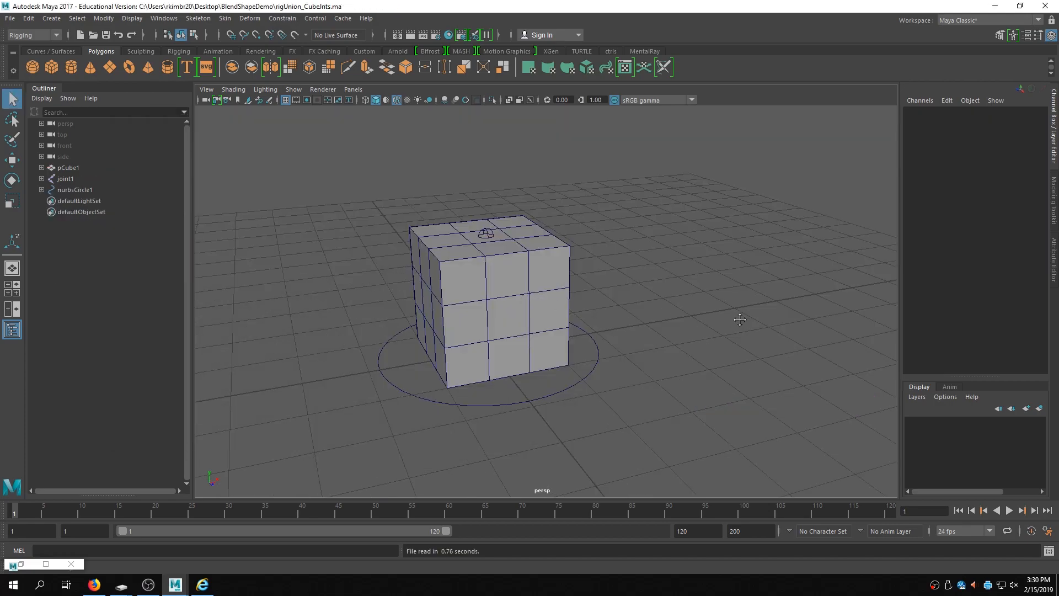
{"action": "left_click_drag", "start_coordinate": [699, 287], "coordinate": [589, 292], "text": "alt"}
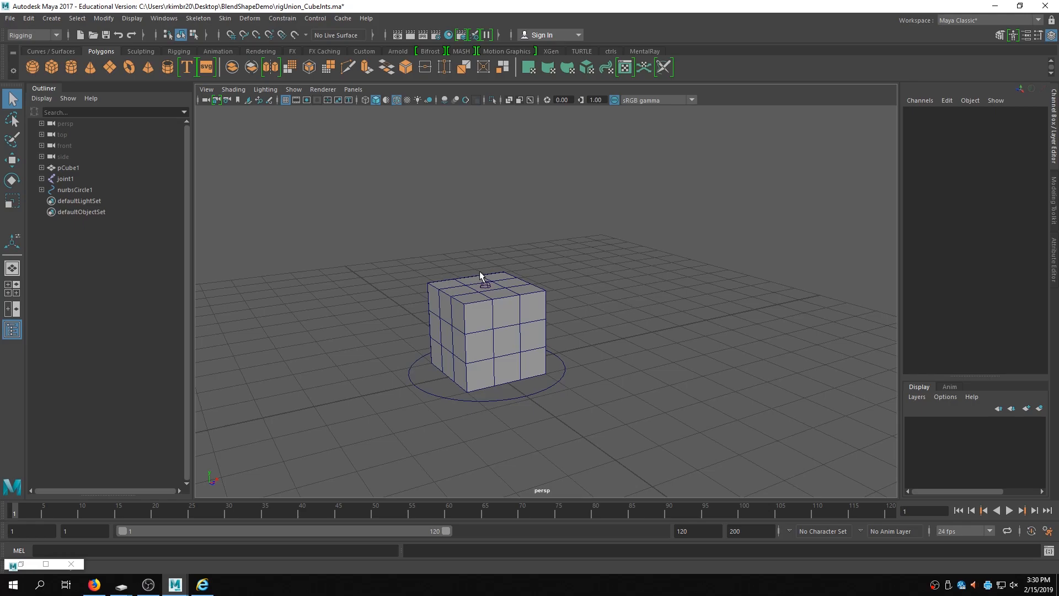
- Open rigUnion_FaceEditorBlend.ma without saving the current scene
{"action": "left_click", "coordinate": [10, 18]}
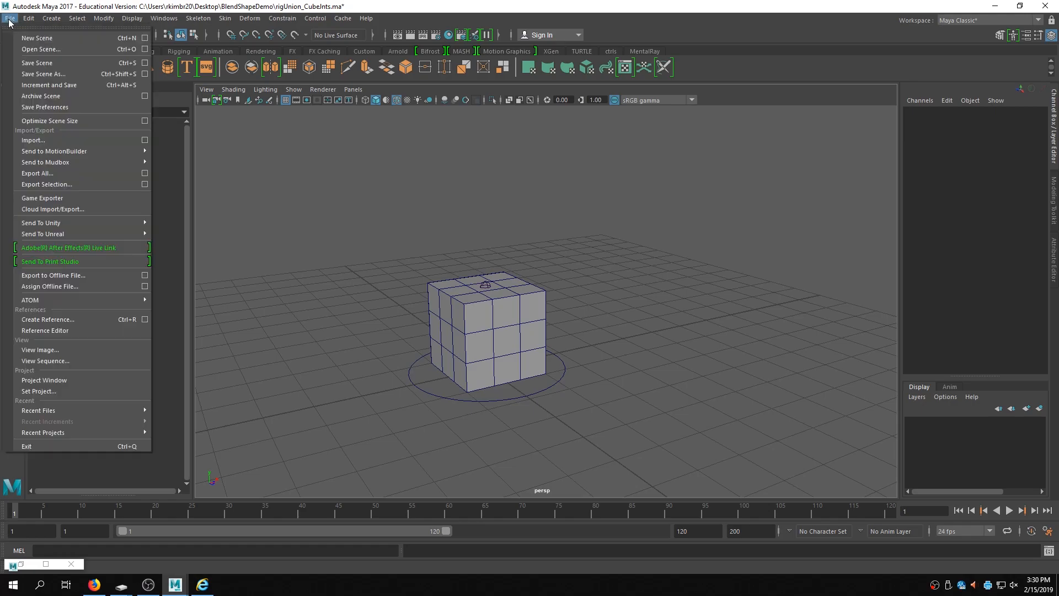
{"action": "left_click", "coordinate": [37, 50]}
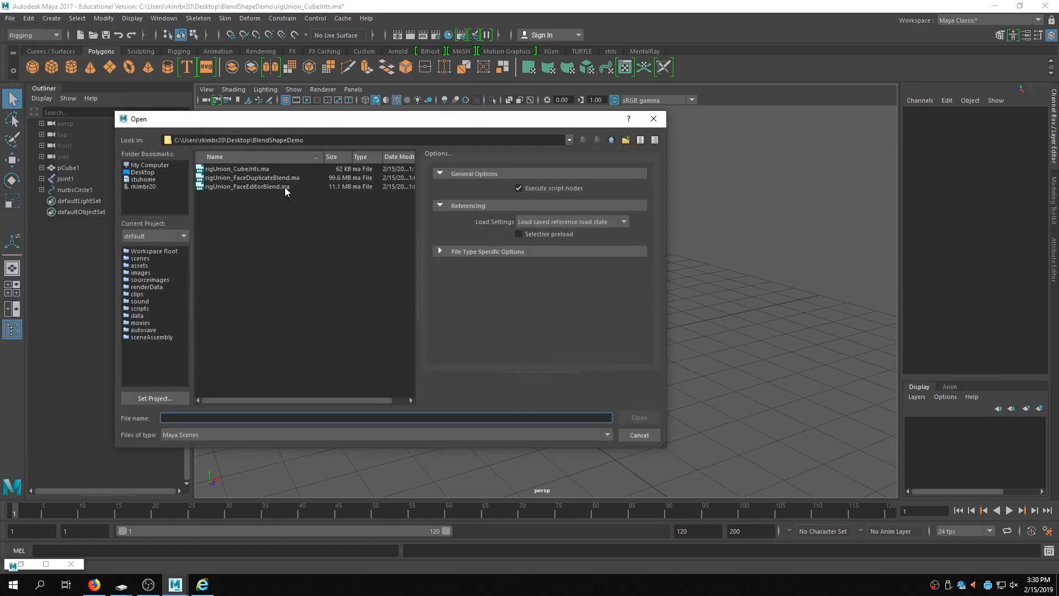
{"action": "left_click", "coordinate": [245, 185]}
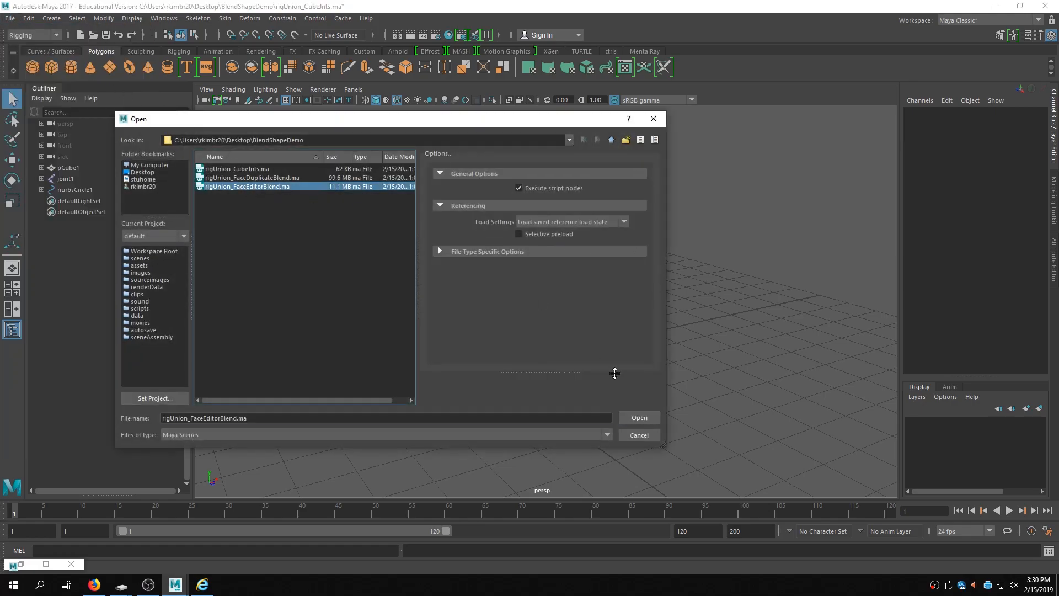
{"action": "left_click", "coordinate": [645, 417]}
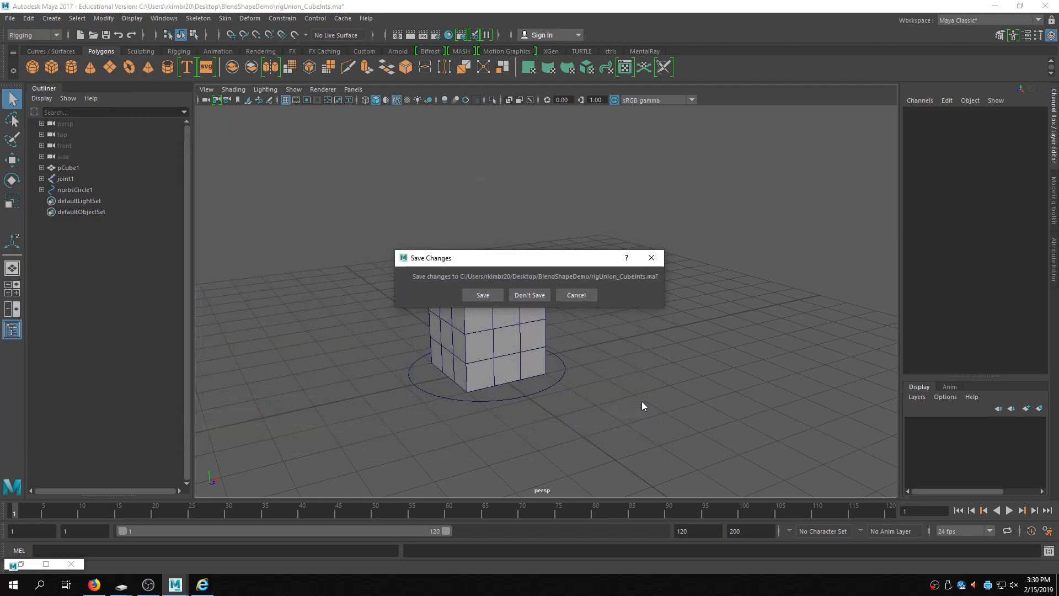
{"action": "left_click", "coordinate": [540, 299]}
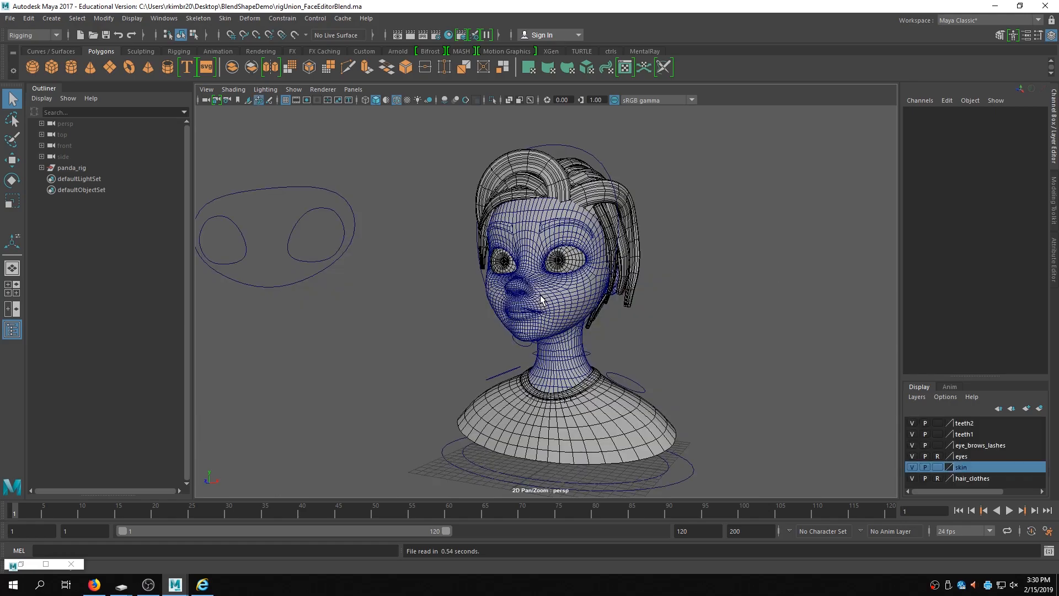
- Select the face mesh and create a blend shape node named expressions on it
{"action": "left_click_drag", "start_coordinate": [584, 290], "coordinate": [534, 306], "text": "alt"}
{"action": "middle_click_drag", "start_coordinate": [534, 307], "coordinate": [462, 325], "text": "alt"}
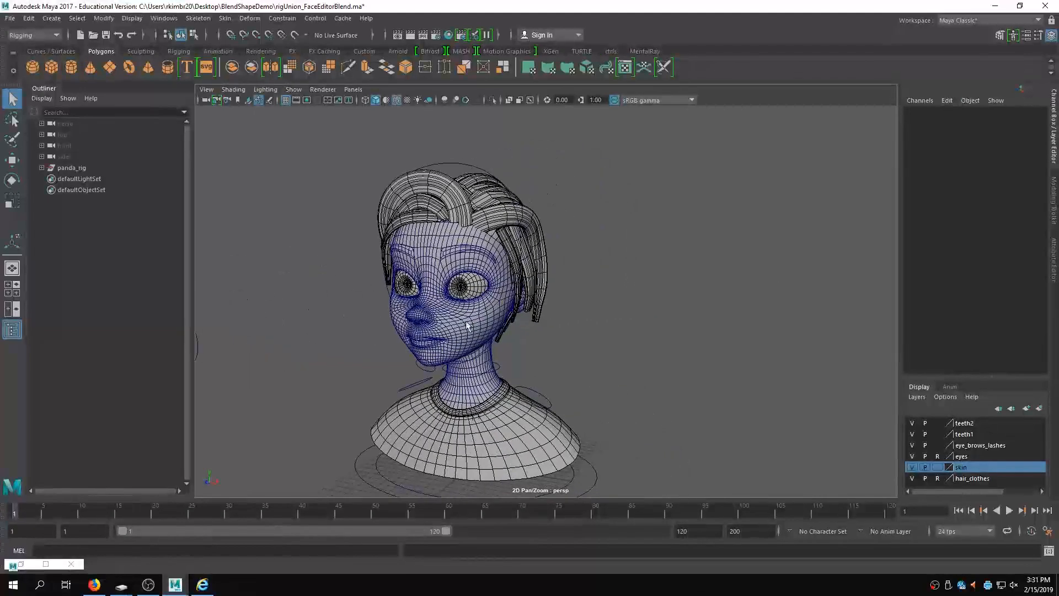
{"action": "right_click_drag", "start_coordinate": [463, 325], "coordinate": [615, 310], "text": "alt"}
{"action": "middle_click_drag", "start_coordinate": [614, 310], "coordinate": [647, 291], "text": "alt"}
{"action": "left_click_drag", "start_coordinate": [612, 303], "coordinate": [621, 302], "text": "alt"}
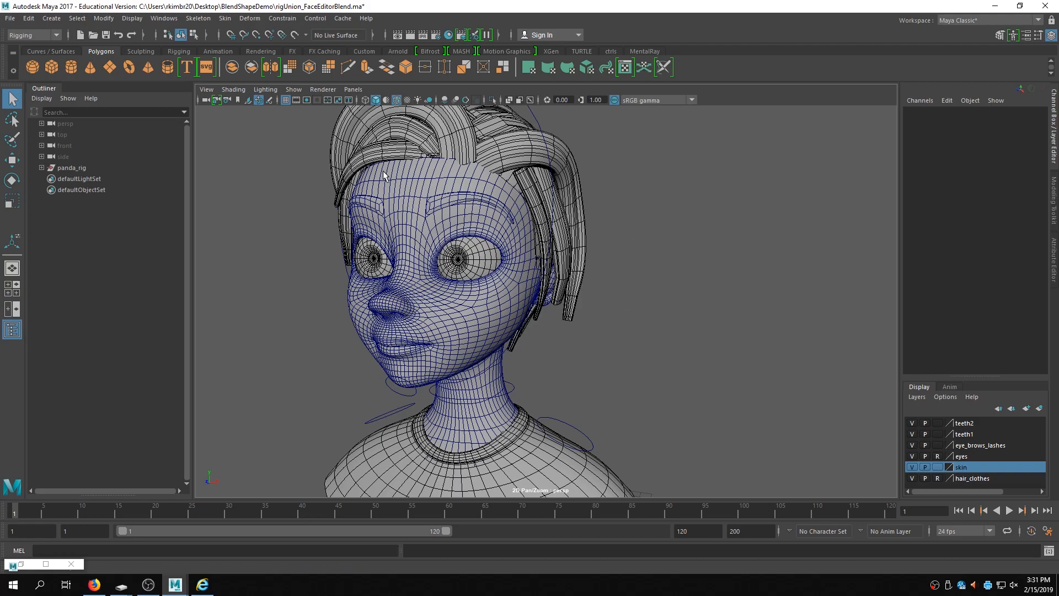
{"action": "left_click", "coordinate": [408, 205]}
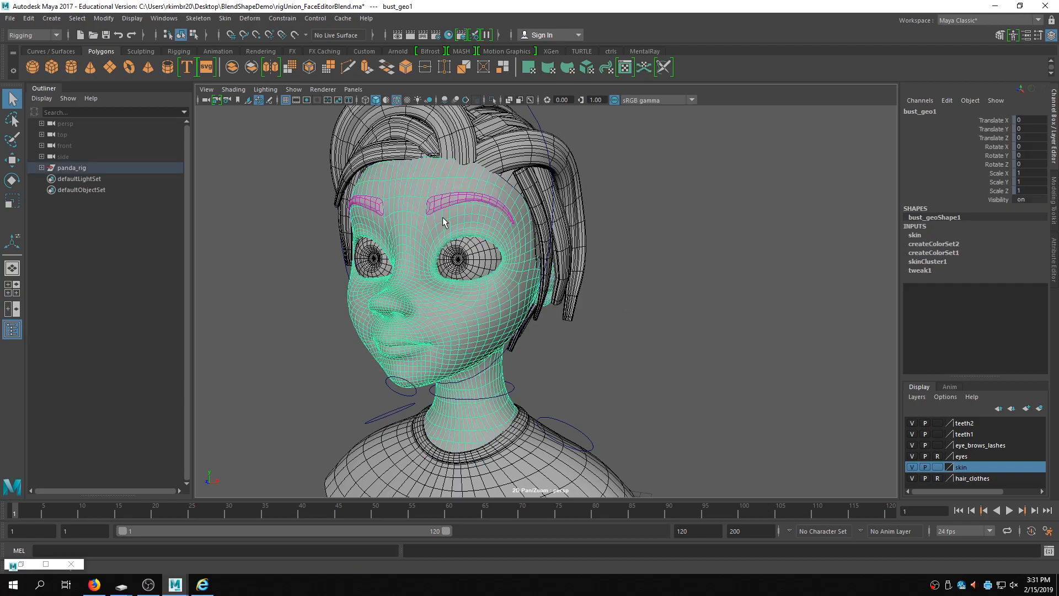
{"action": "left_click", "coordinate": [225, 18]}
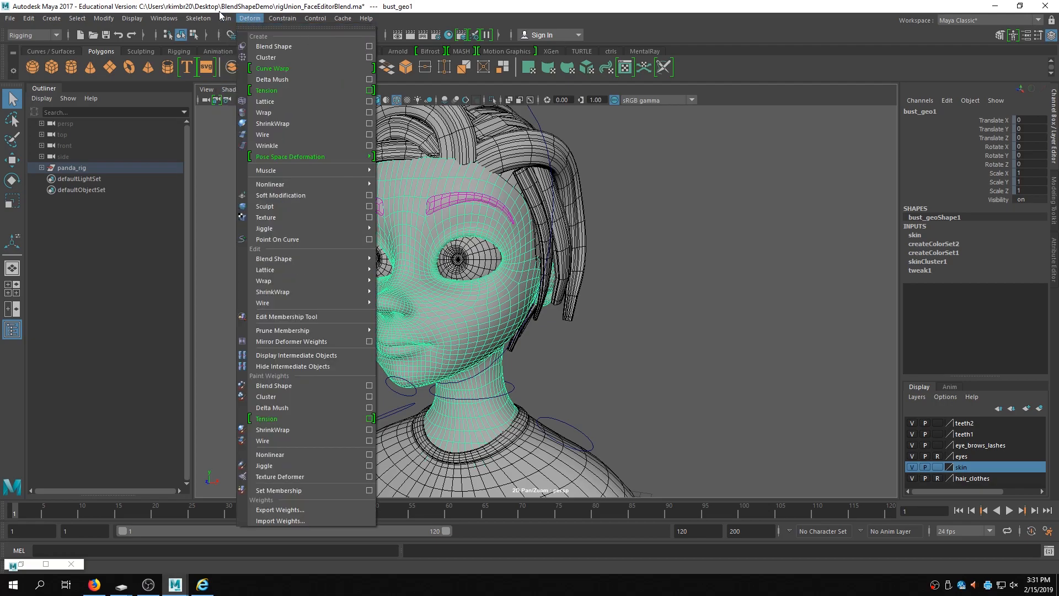
{"action": "left_click", "coordinate": [369, 46]}
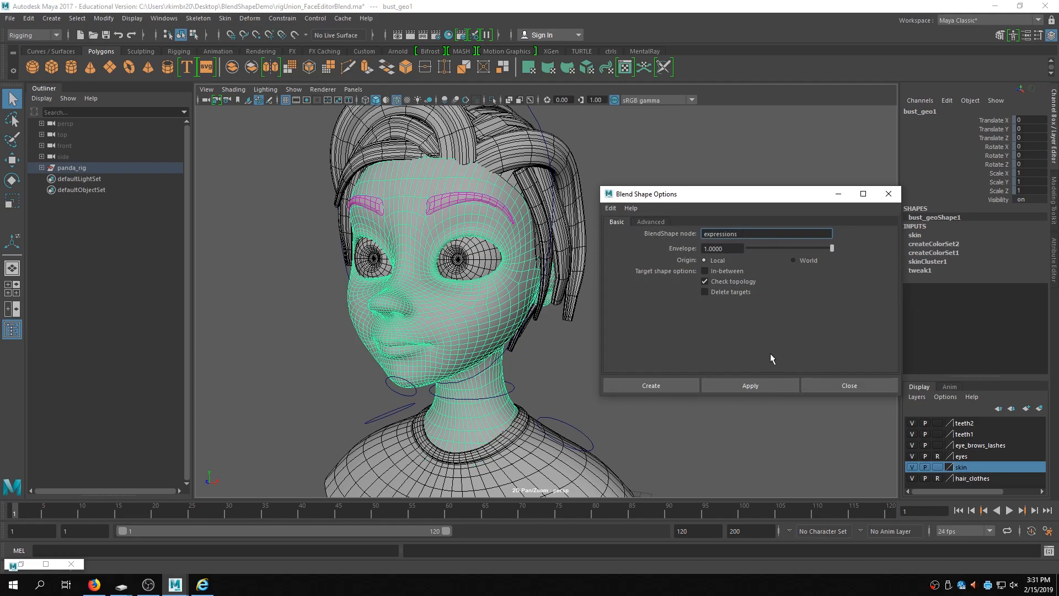
{"action": "left_click", "coordinate": [762, 381]}
{"action": "left_click", "coordinate": [884, 191]}
- Open the Shape Editor and place its window beside the character's face
{"action": "middle_click_drag", "start_coordinate": [683, 290], "coordinate": [720, 302], "text": "alt"}
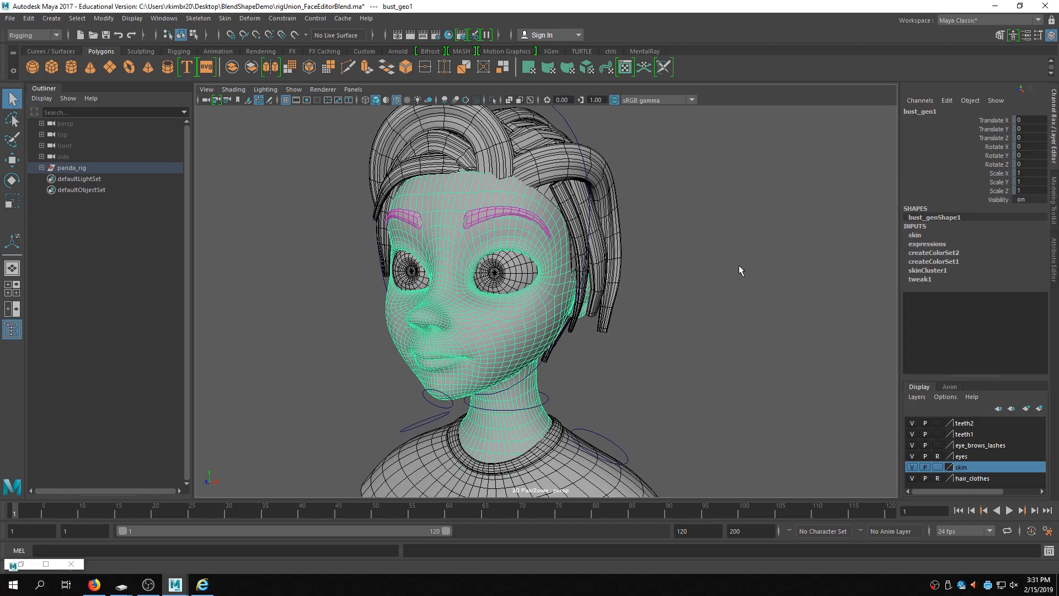
{"action": "left_click", "coordinate": [163, 18]}
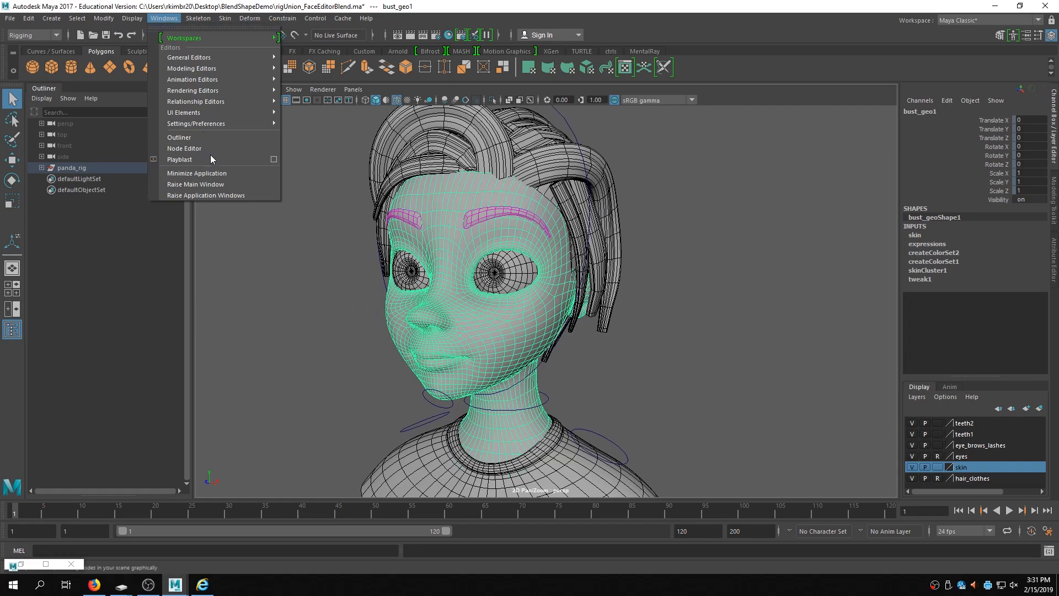
{"action": "mouse_move", "coordinate": [236, 80]}
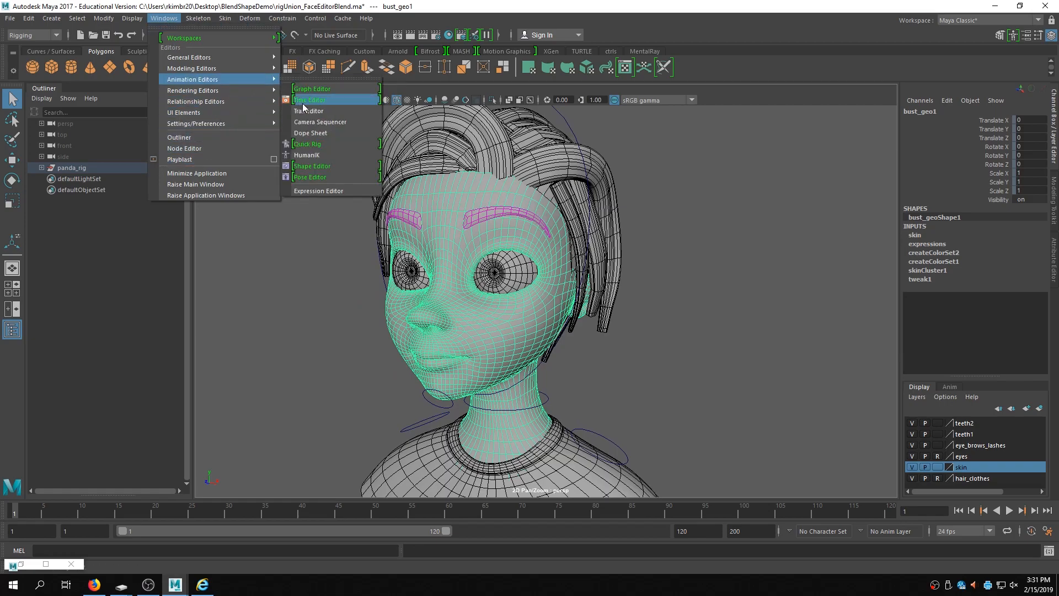
{"action": "left_click", "coordinate": [329, 164]}
{"action": "middle_click_drag", "start_coordinate": [555, 229], "coordinate": [663, 213], "text": "alt"}
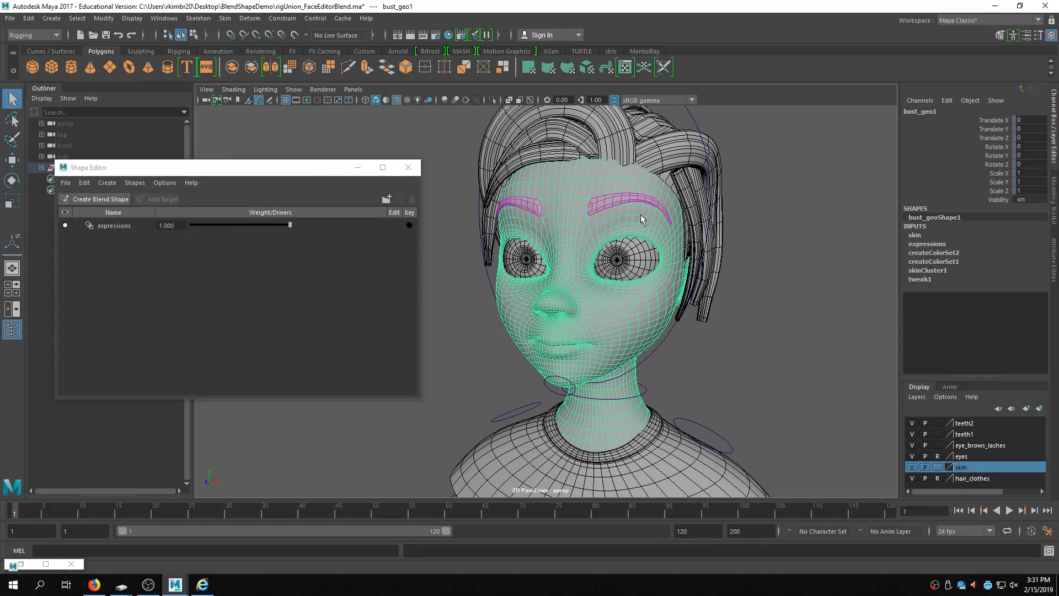
{"action": "scroll", "coordinate": [636, 219], "scroll_direction": "up", "scroll_amount": 3}
{"action": "left_click_drag", "start_coordinate": [168, 167], "coordinate": [336, 157]}
{"action": "left_click_drag", "start_coordinate": [608, 174], "coordinate": [551, 212], "text": "alt"}
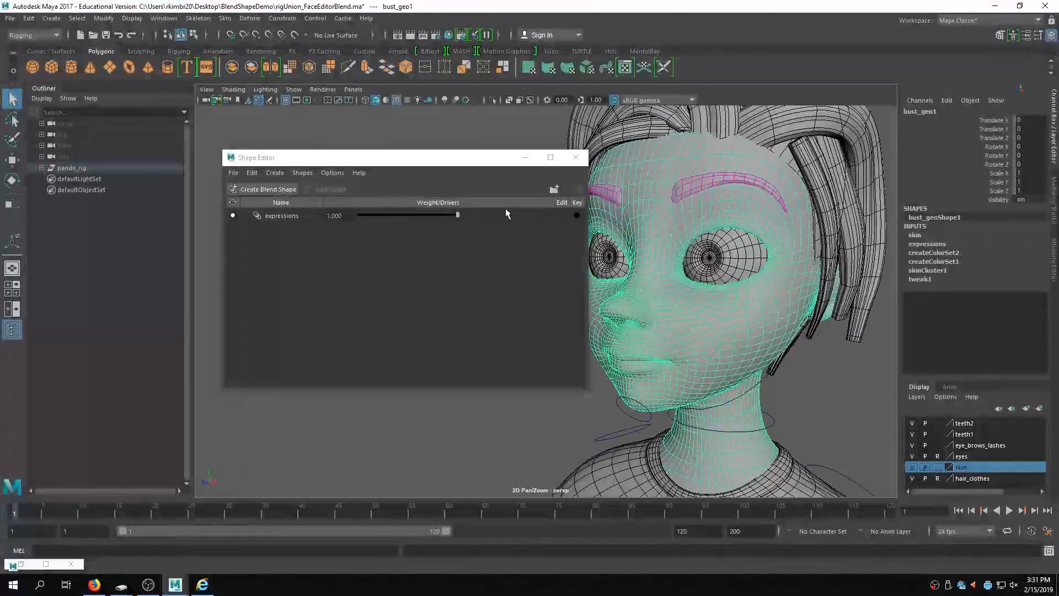
- Add a new target to the expressions blend shape node and rename it L_smile
{"action": "left_click", "coordinate": [288, 215]}
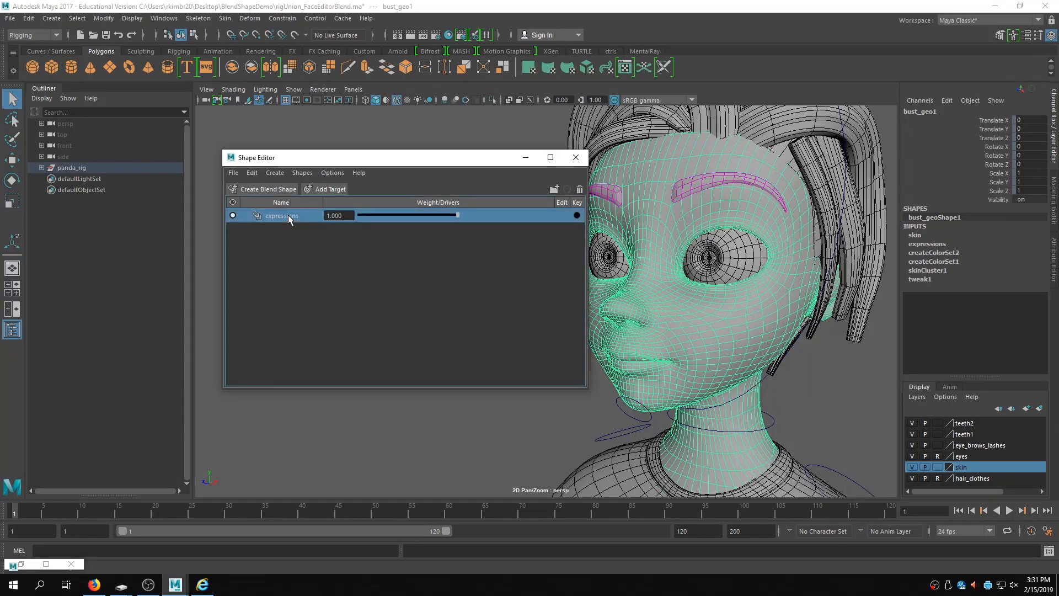
{"action": "left_click", "coordinate": [329, 190]}
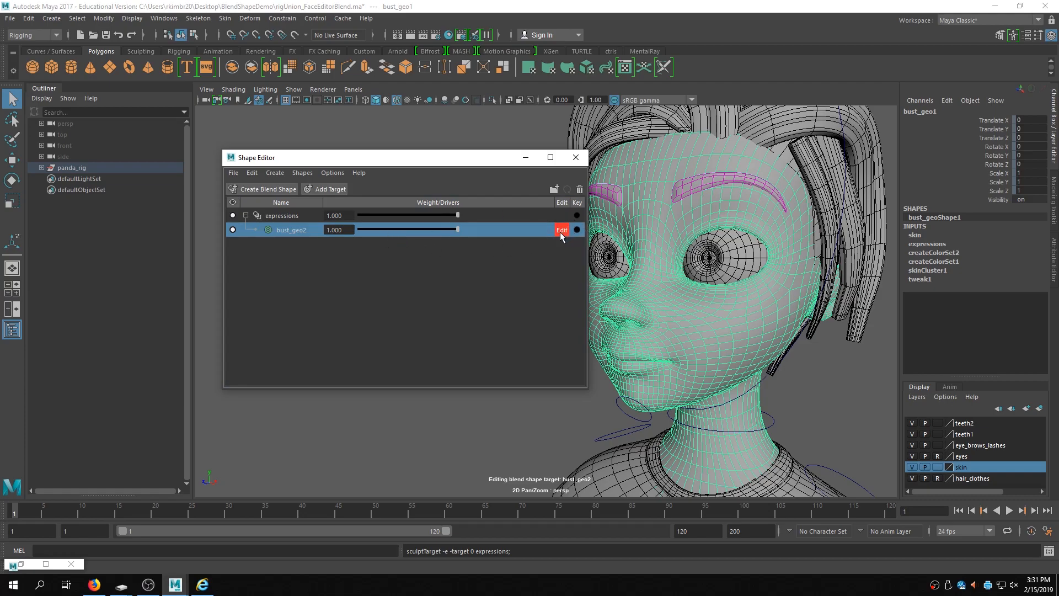
{"action": "left_click", "coordinate": [293, 232]}
{"action": "double_click", "coordinate": [293, 231]}
{"action": "type", "text": "smile"}
{"action": "left_click_drag", "start_coordinate": [412, 158], "coordinate": [282, 143]}
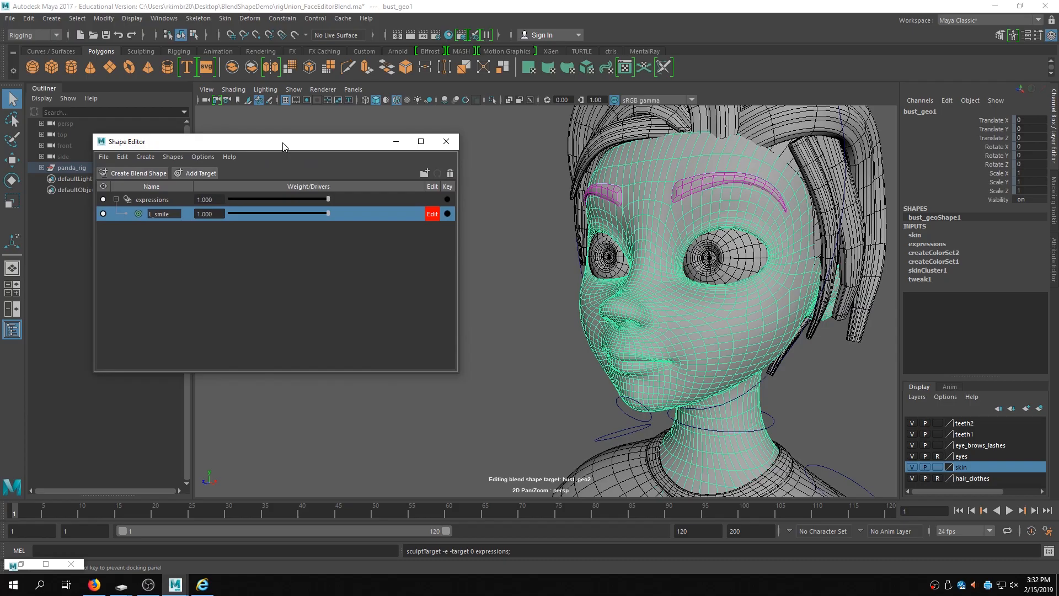
- Select a vertex at the character's left mouth corner and grow the selection around it
{"action": "right_click_drag", "start_coordinate": [505, 382], "coordinate": [607, 380], "text": "alt"}
{"action": "middle_click_drag", "start_coordinate": [634, 371], "coordinate": [532, 386], "text": "alt"}
{"action": "left_click_drag", "start_coordinate": [532, 386], "coordinate": [605, 346], "text": "alt"}
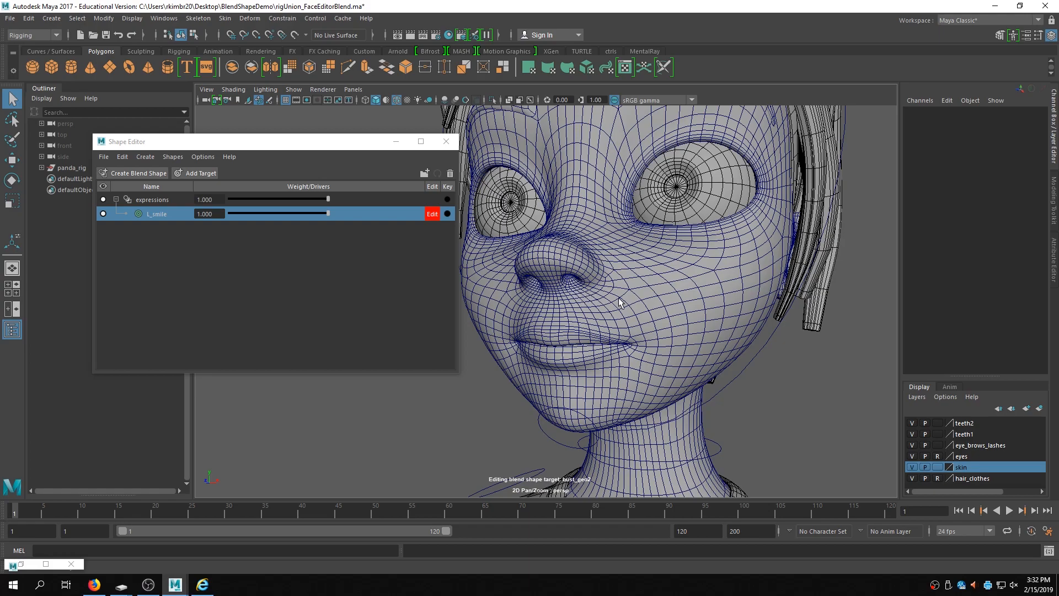
{"action": "left_click_drag", "start_coordinate": [655, 334], "coordinate": [647, 338], "text": "alt"}
{"action": "mouse_move", "coordinate": [327, 147]}
{"action": "left_mouse_down"}
{"action": "mouse_move", "coordinate": [269, 243]}
{"action": "mouse_move", "coordinate": [309, 154]}
{"action": "left_mouse_up"}
{"action": "left_click_drag", "start_coordinate": [558, 232], "coordinate": [574, 227], "text": "alt"}
{"action": "middle_click_drag", "start_coordinate": [573, 227], "coordinate": [561, 221], "text": "alt"}
{"action": "right_click_drag", "start_coordinate": [561, 221], "coordinate": [675, 232], "text": "alt"}
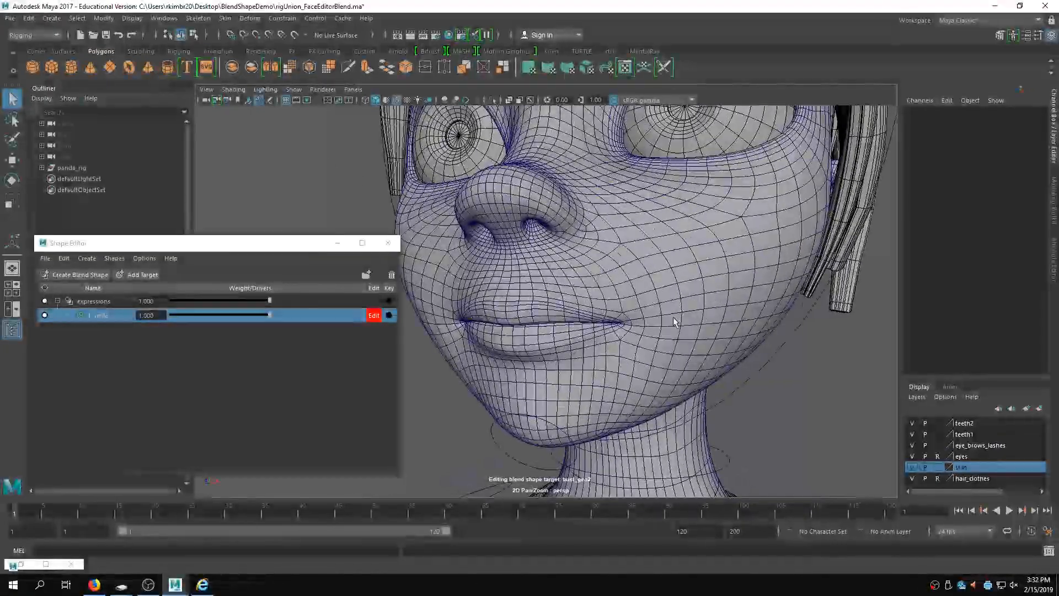
{"action": "mouse_move", "coordinate": [653, 293]}
{"action": "right_mouse_down"}
{"action": "mouse_move", "coordinate": [618, 264]}
{"action": "mouse_move", "coordinate": [652, 293]}
{"action": "right_mouse_up"}
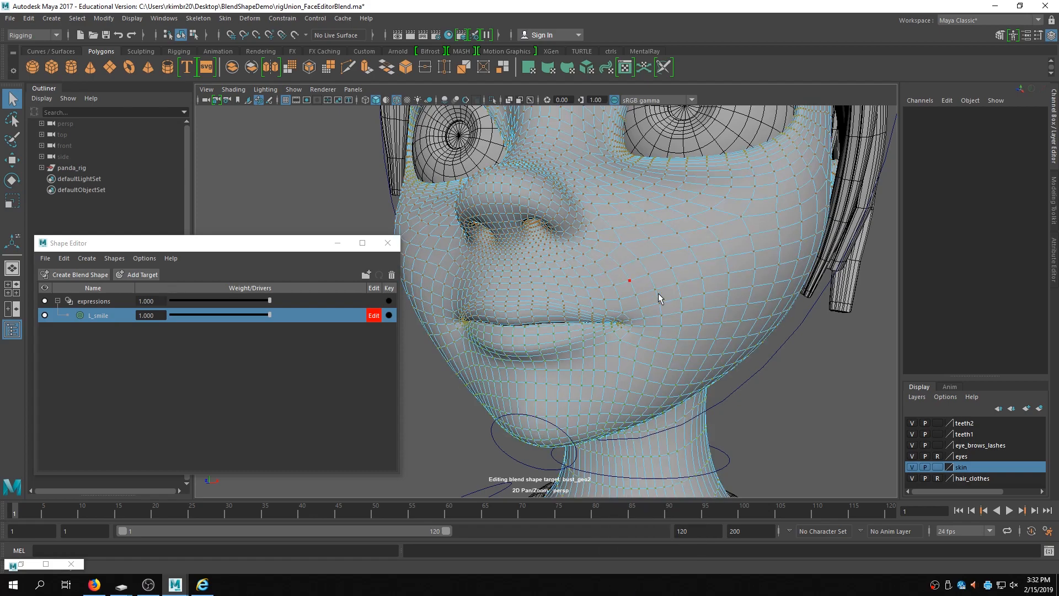
{"action": "left_click", "coordinate": [631, 318]}
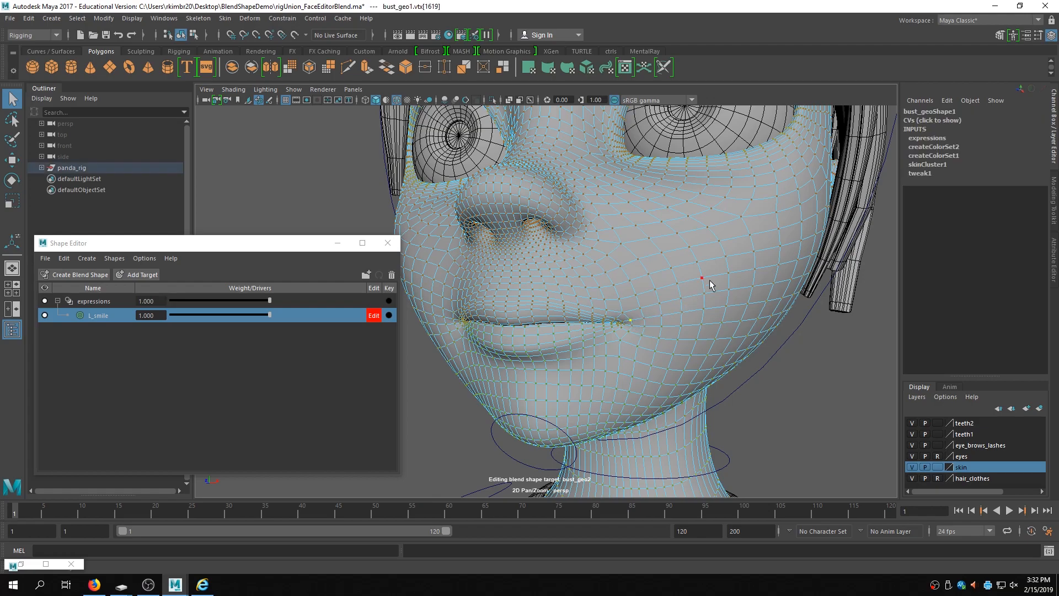
{"action": "key", "text": "shift+period"}
{"action": "key", "text": "shift+period"}
{"action": "key", "text": "shift+period"}
{"action": "key", "text": "shift+period"}
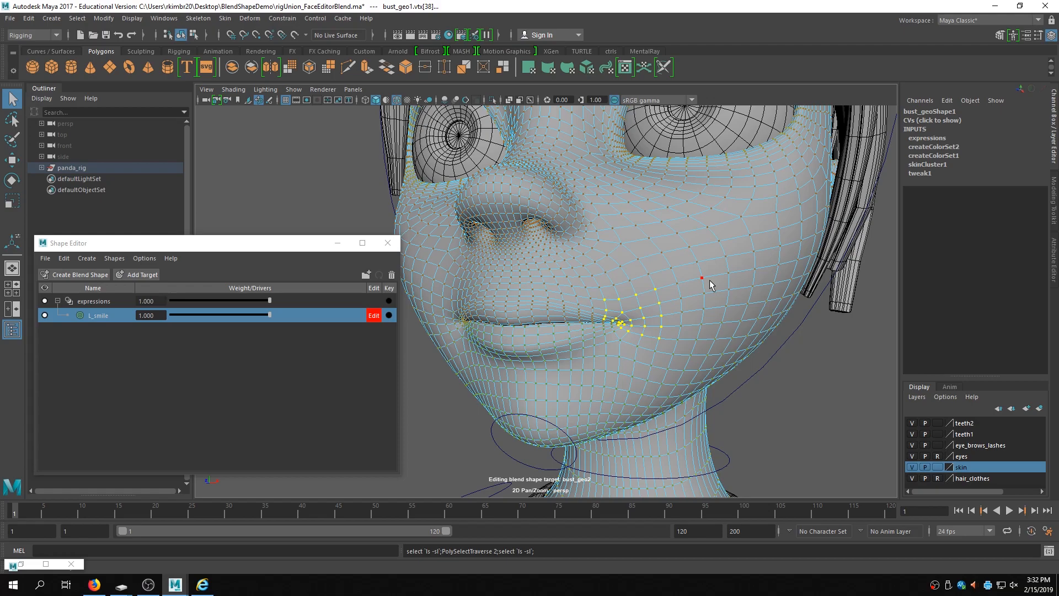
- Turn on soft selection with the Move tool and open its soft selection settings
{"action": "key", "text": "b"}
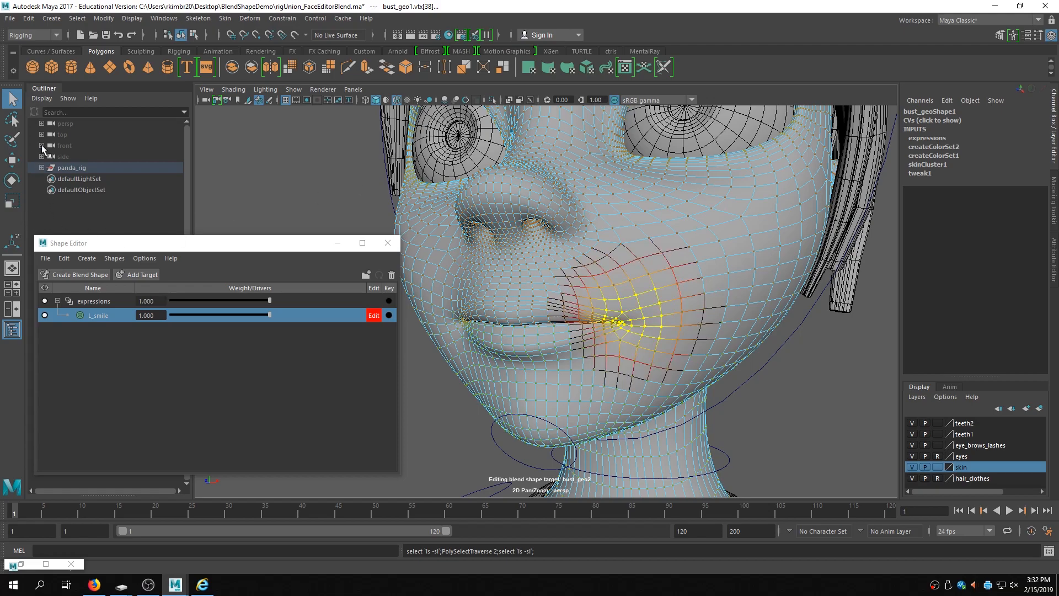
{"action": "double_click", "coordinate": [12, 160]}
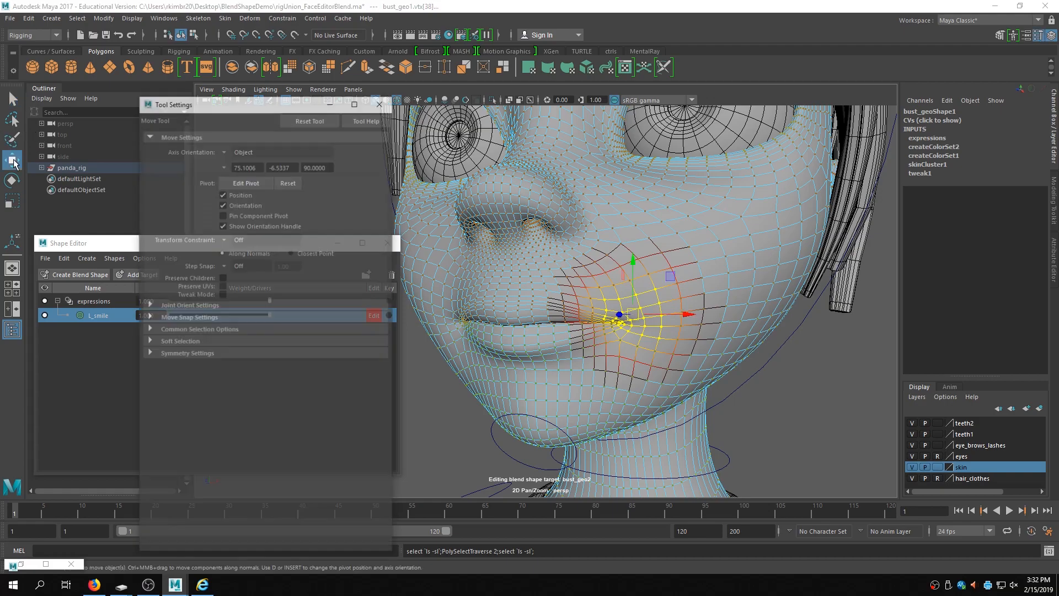
{"action": "left_click_drag", "start_coordinate": [232, 105], "coordinate": [917, 102]}
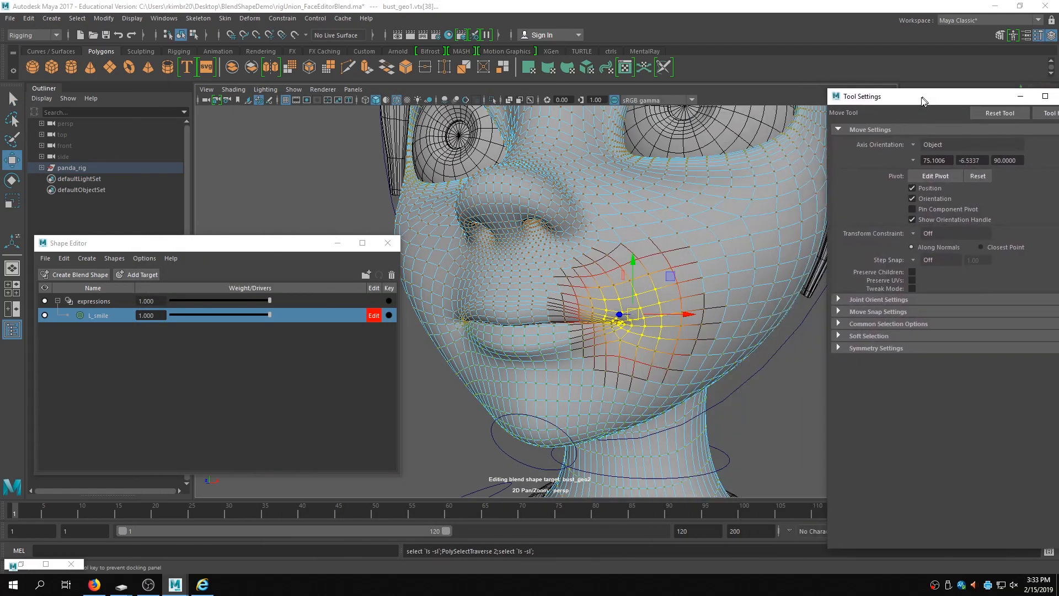
{"action": "left_click_drag", "start_coordinate": [643, 316], "coordinate": [629, 309], "text": "alt"}
{"action": "middle_click_drag", "start_coordinate": [644, 299], "coordinate": [667, 317], "text": "alt"}
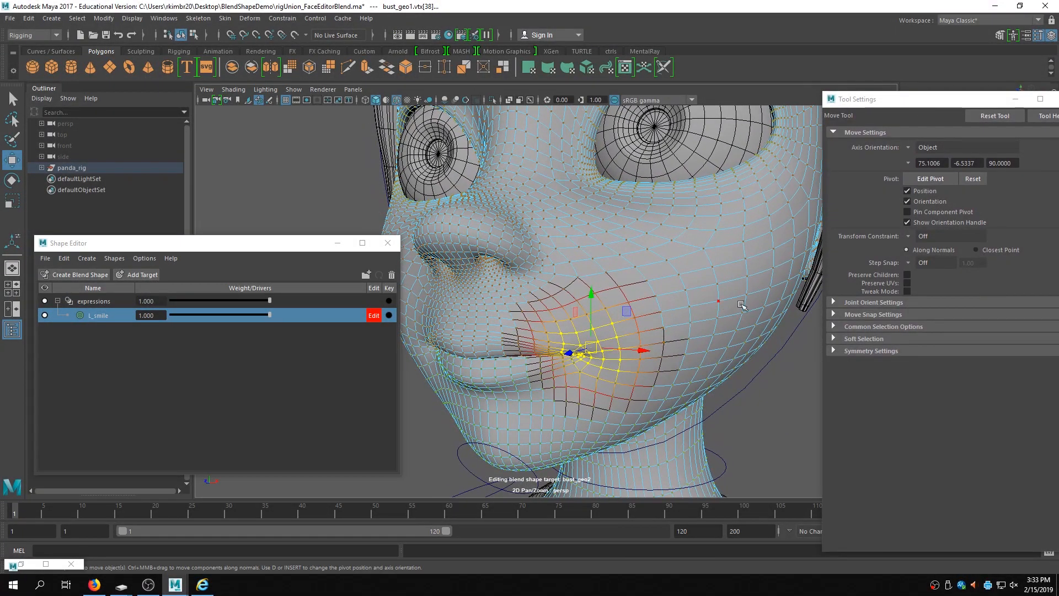
{"action": "left_click", "coordinate": [832, 338]}
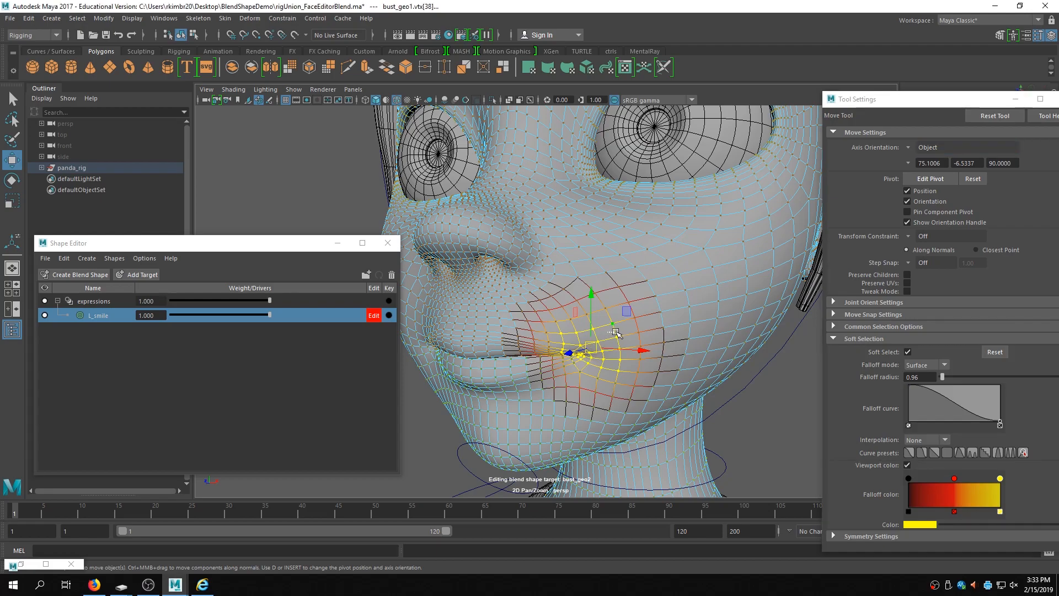
- Set the soft selection falloff radius to about 1.02
{"action": "left_click", "coordinate": [616, 333]}
{"action": "key", "text": "ctrl+z"}
{"action": "key", "text": "b"}
{"action": "left_click_drag", "start_coordinate": [612, 337], "coordinate": [657, 327]}
{"action": "left_click_drag", "start_coordinate": [911, 100], "coordinate": [854, 65]}
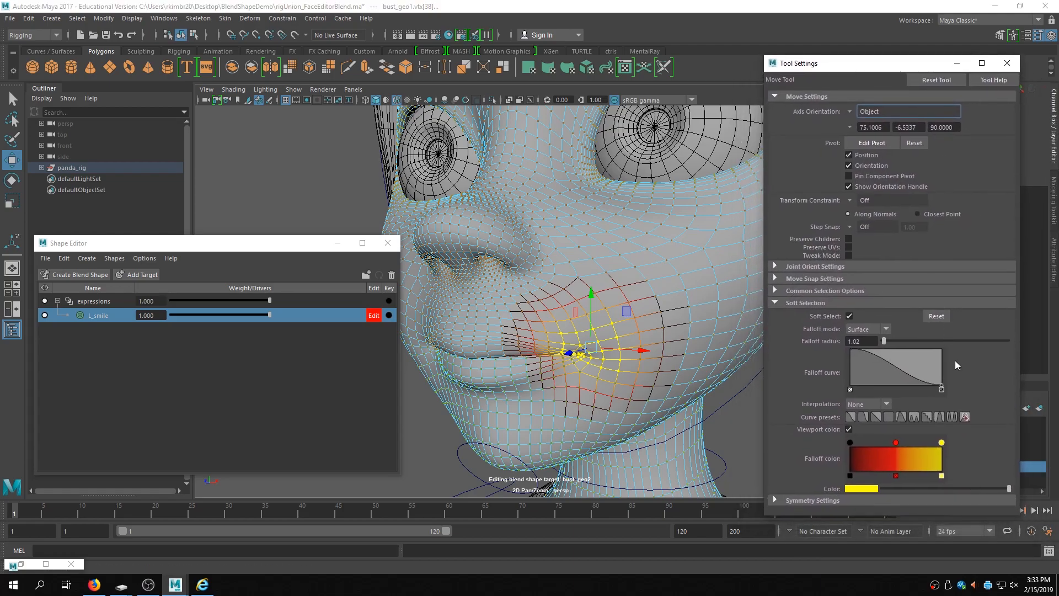
- Try moving the mouth-corner vertices, then undo the move
{"action": "left_click_drag", "start_coordinate": [495, 337], "coordinate": [521, 336], "text": "alt"}
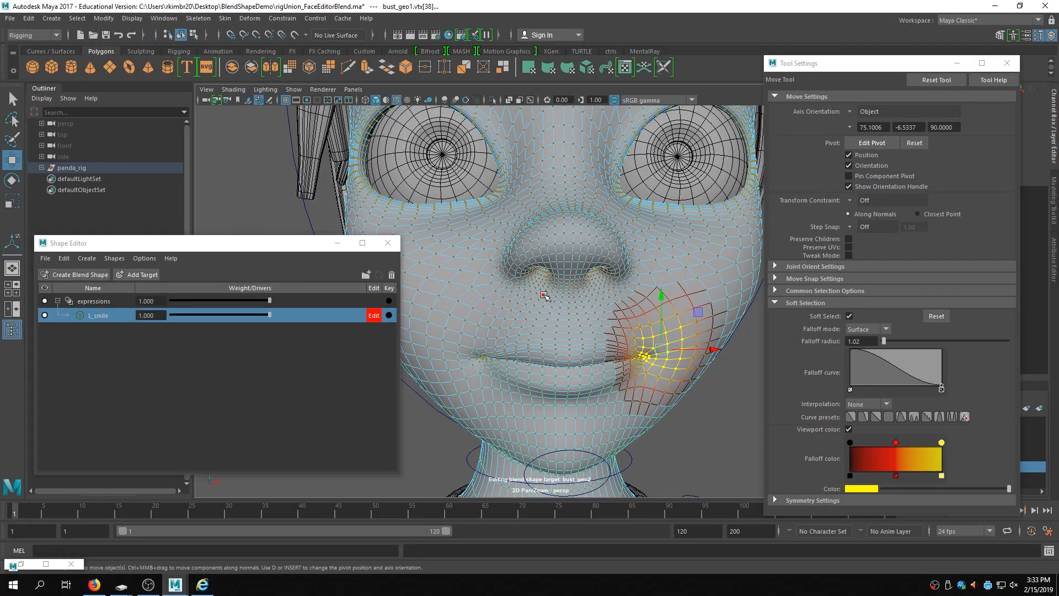
{"action": "left_click_drag", "start_coordinate": [648, 332], "coordinate": [556, 328], "text": "alt"}
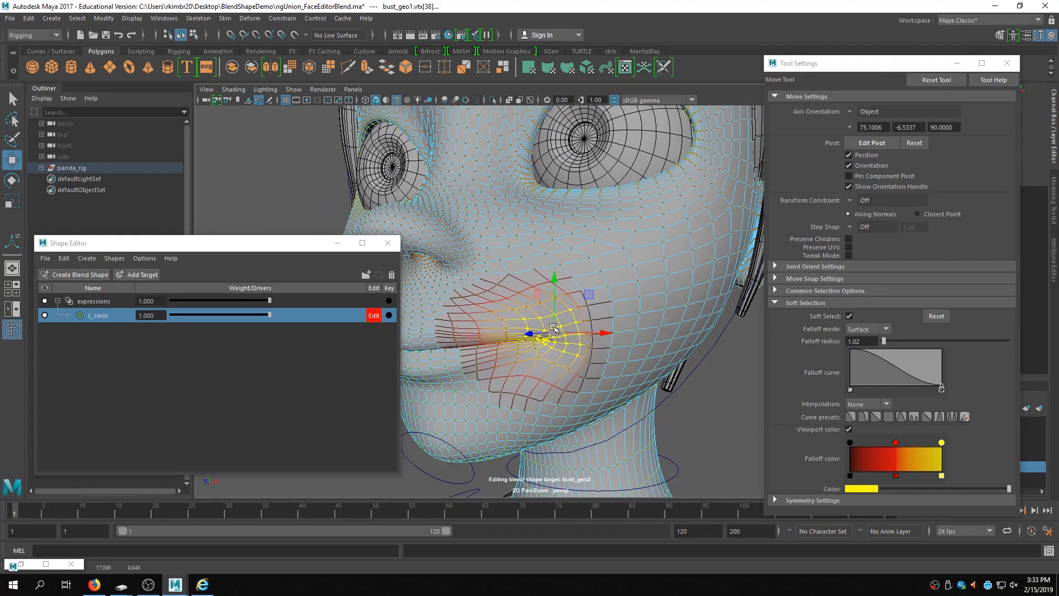
{"action": "key", "text": "ctrl+z"}
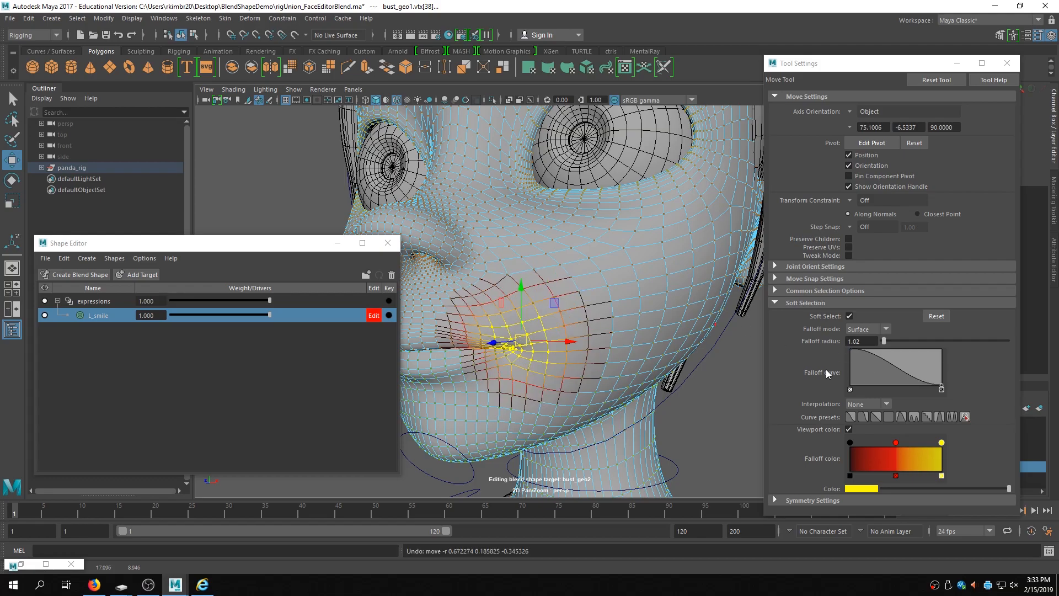
- Try selecting and moving the soft-selected region above the left eye under the eyebrow
{"action": "mouse_move", "coordinate": [646, 215]}
{"action": "right_mouse_down"}
{"action": "mouse_move", "coordinate": [673, 206]}
{"action": "mouse_move", "coordinate": [649, 215]}
{"action": "right_mouse_up"}
{"action": "left_click_drag", "start_coordinate": [649, 215], "coordinate": [551, 283], "text": "alt"}
{"action": "middle_click_drag", "start_coordinate": [551, 283], "coordinate": [625, 254], "text": "alt"}
{"action": "right_click_drag", "start_coordinate": [624, 254], "coordinate": [653, 195], "text": "alt"}
{"action": "middle_click_drag", "start_coordinate": [653, 195], "coordinate": [645, 320], "text": "alt"}
{"action": "right_click_drag", "start_coordinate": [646, 319], "coordinate": [570, 151], "text": "alt"}
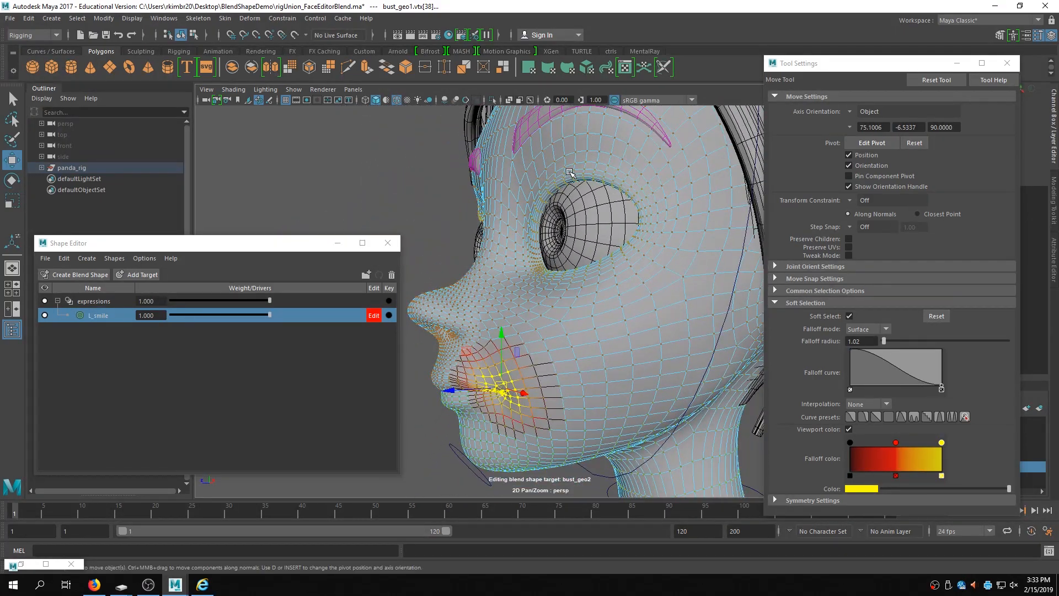
{"action": "left_click", "coordinate": [571, 173]}
{"action": "key", "text": "shift+period"}
{"action": "key", "text": "shift+period"}
{"action": "key", "text": "shift+period"}
{"action": "key", "text": "shift+period"}
{"action": "key", "text": "shift+period"}
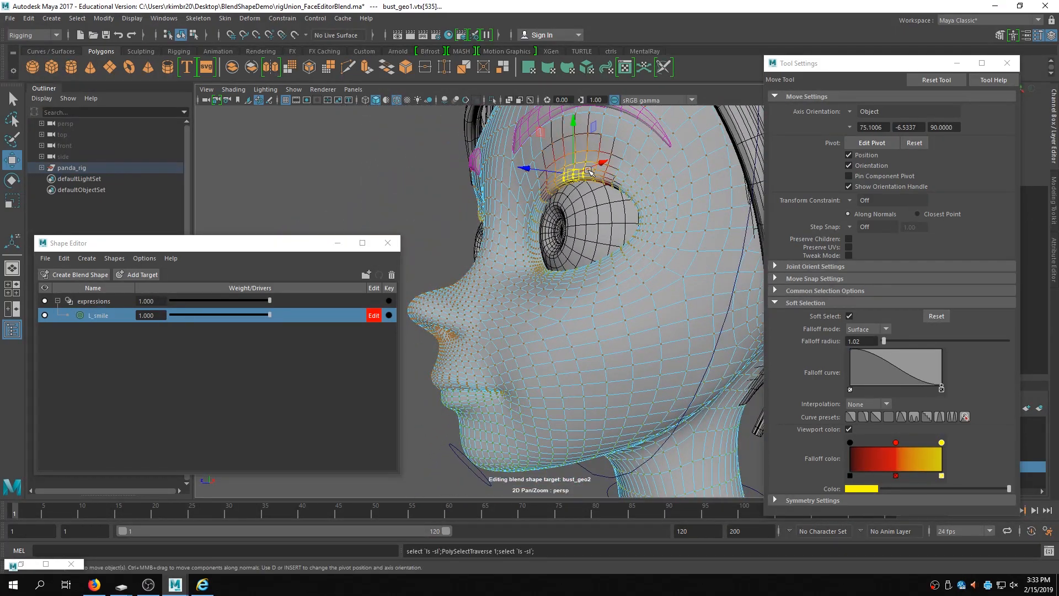
{"action": "key", "text": "shift+comma"}
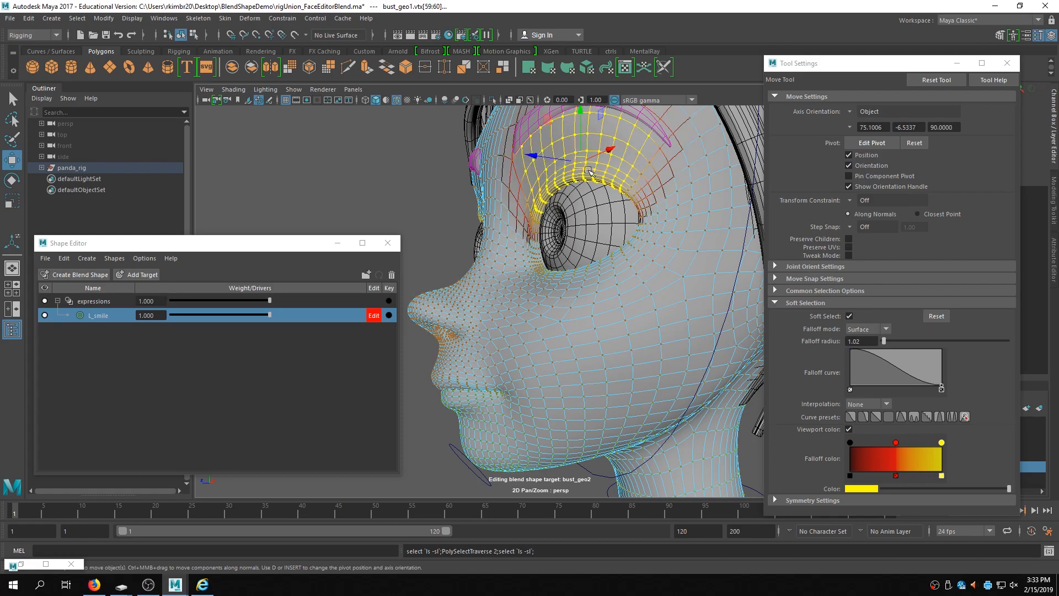
{"action": "left_click_drag", "start_coordinate": [596, 204], "coordinate": [595, 232], "text": "alt"}
{"action": "middle_click_drag", "start_coordinate": [595, 231], "coordinate": [562, 276], "text": "alt"}
{"action": "right_click_drag", "start_coordinate": [563, 276], "coordinate": [563, 285], "text": "alt"}
{"action": "left_click_drag", "start_coordinate": [566, 287], "coordinate": [535, 280], "text": "alt"}
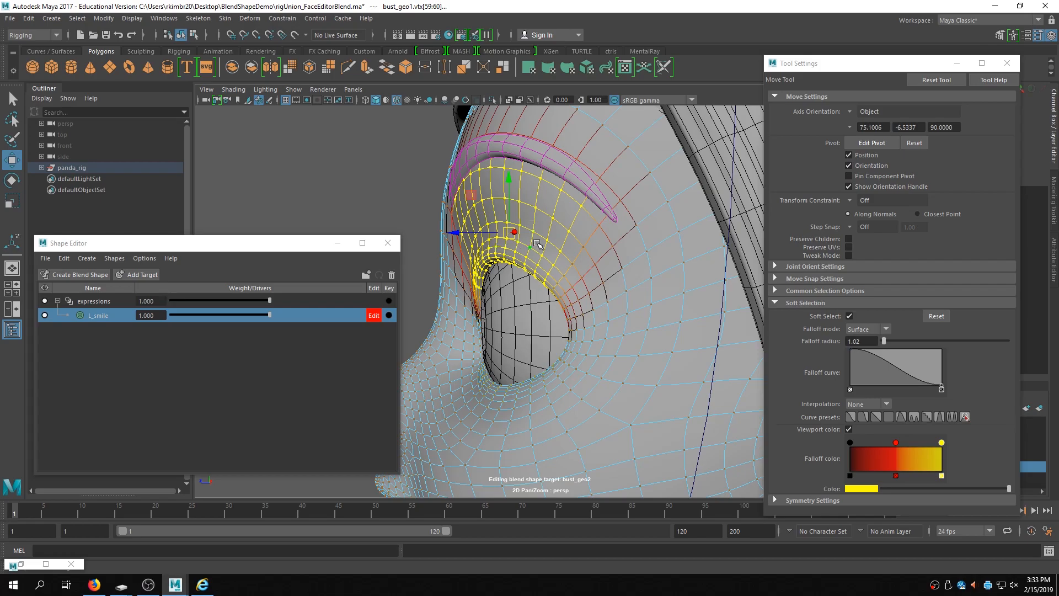
- Try rotating the eyebrow region about a repositioned pivot, then undo back to the mouth-corner selection
{"action": "key", "text": "d"}
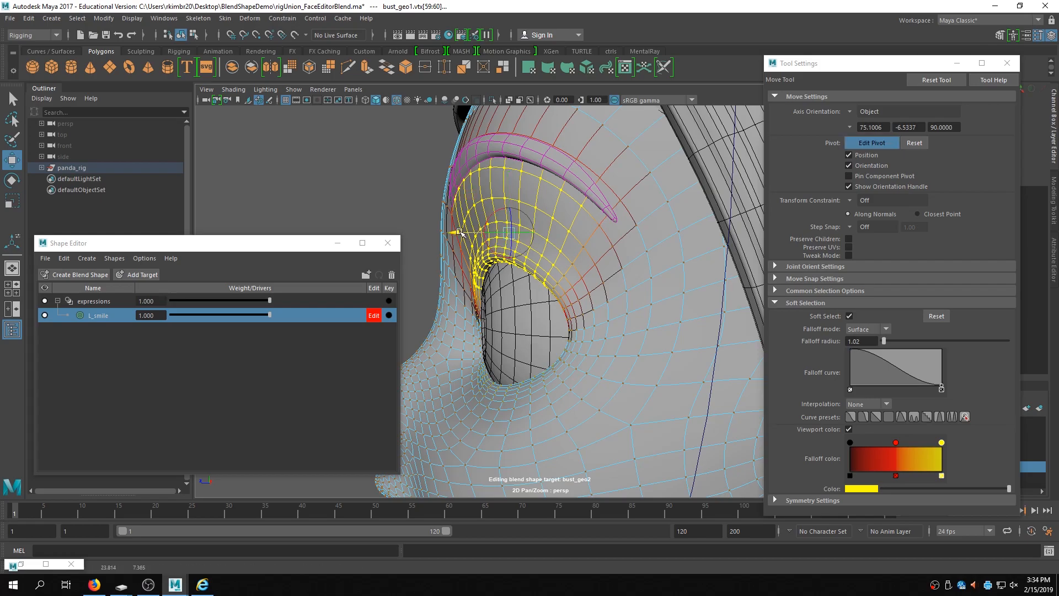
{"action": "left_click_drag", "start_coordinate": [523, 232], "coordinate": [527, 233]}
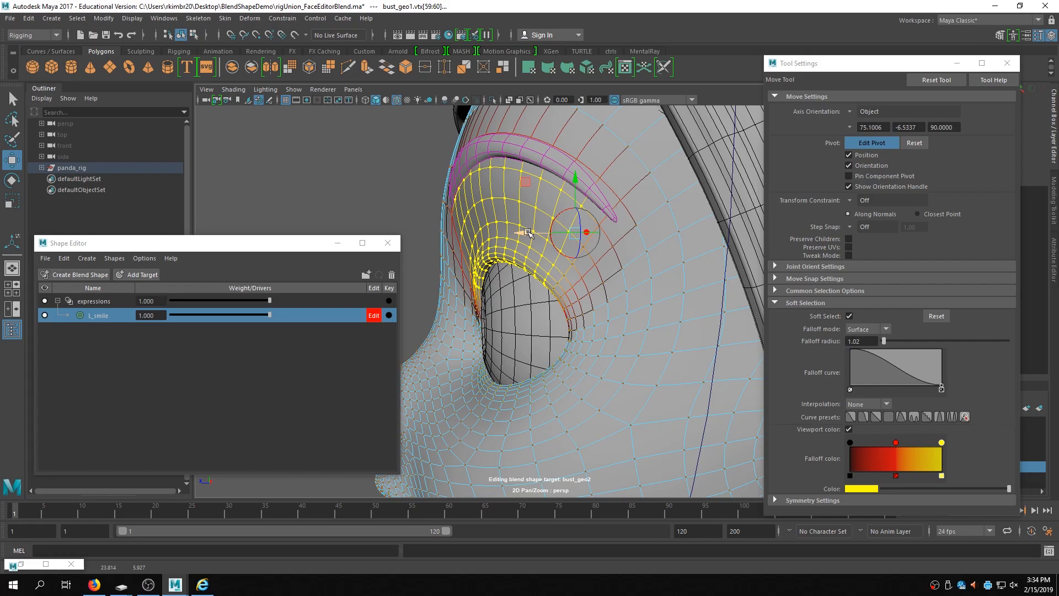
{"action": "key", "text": "e"}
{"action": "left_click_drag", "start_coordinate": [559, 217], "coordinate": [539, 200]}
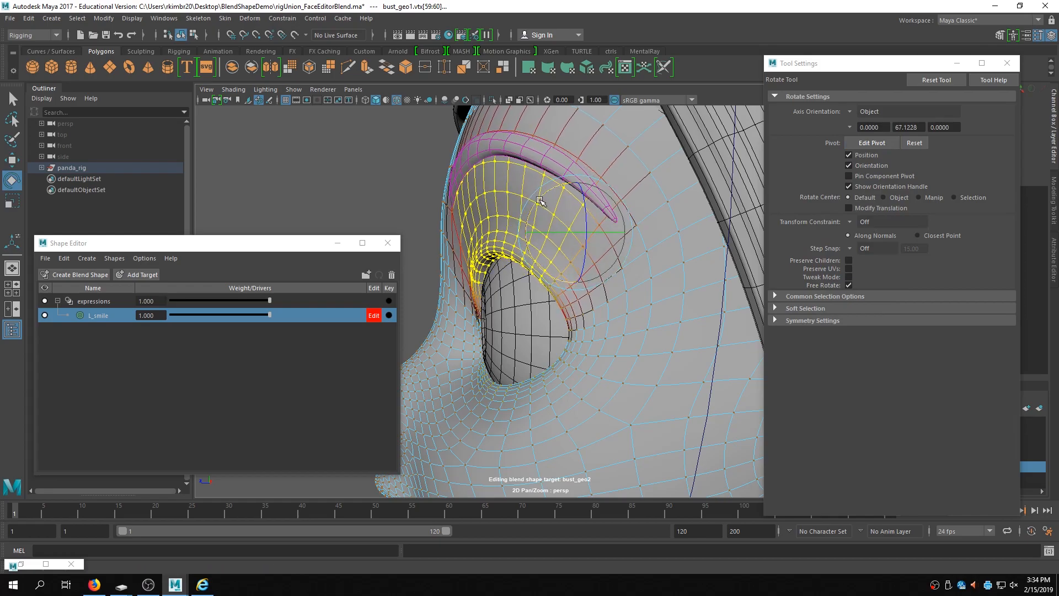
{"action": "key", "text": "ctrl+z"}
{"action": "key", "text": "ctrl+z"}
{"action": "key", "text": "ctrl+z"}
{"action": "key", "text": "ctrl+z"}
{"action": "key", "text": "ctrl+z"}
{"action": "key", "text": "ctrl+z"}
{"action": "key", "text": "ctrl+z"}
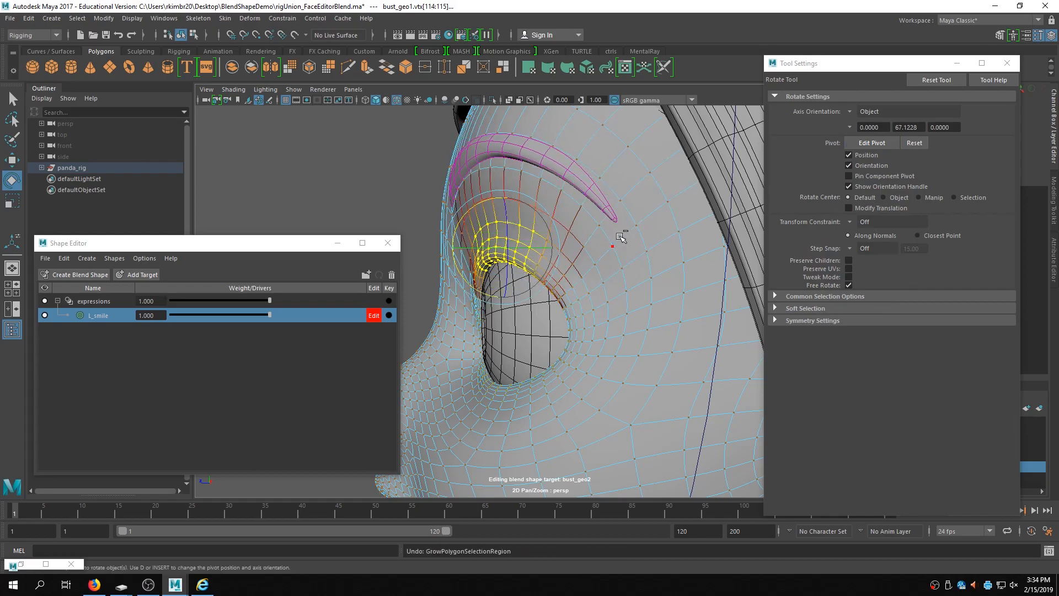
{"action": "key", "text": "ctrl+z"}
{"action": "key", "text": "ctrl+z"}
{"action": "key", "text": "ctrl+z"}
{"action": "key", "text": "ctrl+z"}
- Try rotating the mouth-corner vertices, then undo those changes and clear the selection
{"action": "left_click_drag", "start_coordinate": [574, 272], "coordinate": [643, 274], "text": "alt"}
{"action": "right_click_drag", "start_coordinate": [643, 274], "coordinate": [555, 273], "text": "alt"}
{"action": "left_click_drag", "start_coordinate": [556, 272], "coordinate": [529, 273], "text": "alt"}
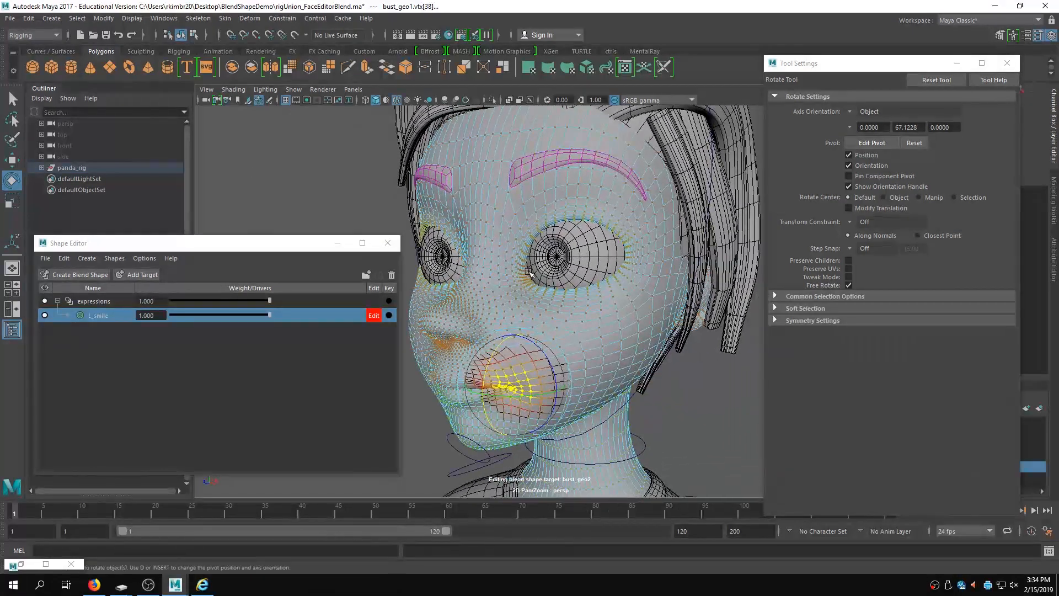
{"action": "middle_click_drag", "start_coordinate": [528, 272], "coordinate": [534, 240], "text": "alt"}
{"action": "right_click_drag", "start_coordinate": [535, 240], "coordinate": [619, 265], "text": "alt"}
{"action": "key", "text": "ctrl+z"}
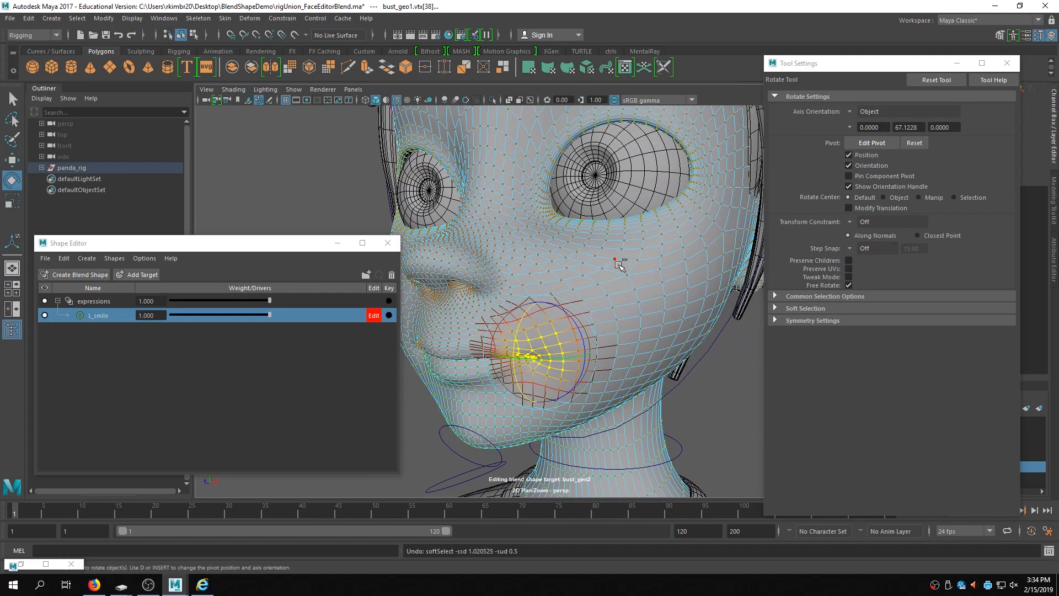
{"action": "key", "text": "ctrl+z"}
{"action": "key", "text": "ctrl+z"}
{"action": "key", "text": "ctrl+z"}
{"action": "left_click", "coordinate": [323, 160]}
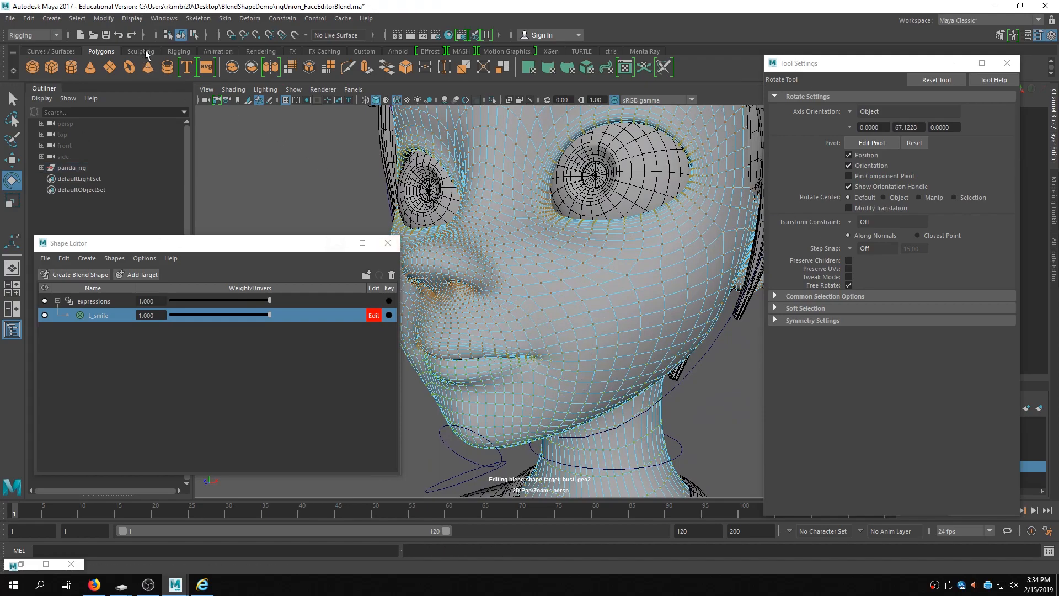
- Pull the left mouth corner upward into a smile with the Grab sculpting tool
{"action": "left_click", "coordinate": [141, 51]}
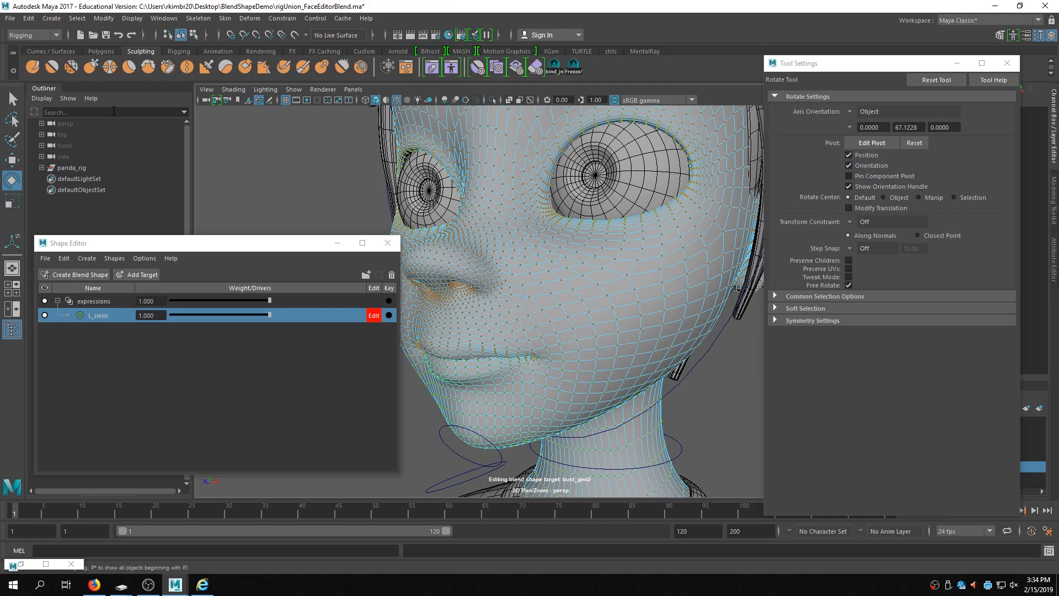
{"action": "left_click", "coordinate": [99, 68]}
{"action": "left_click_drag", "start_coordinate": [501, 239], "coordinate": [519, 209], "text": "alt"}
{"action": "left_click_drag", "start_coordinate": [543, 273], "coordinate": [564, 286], "text": "alt"}
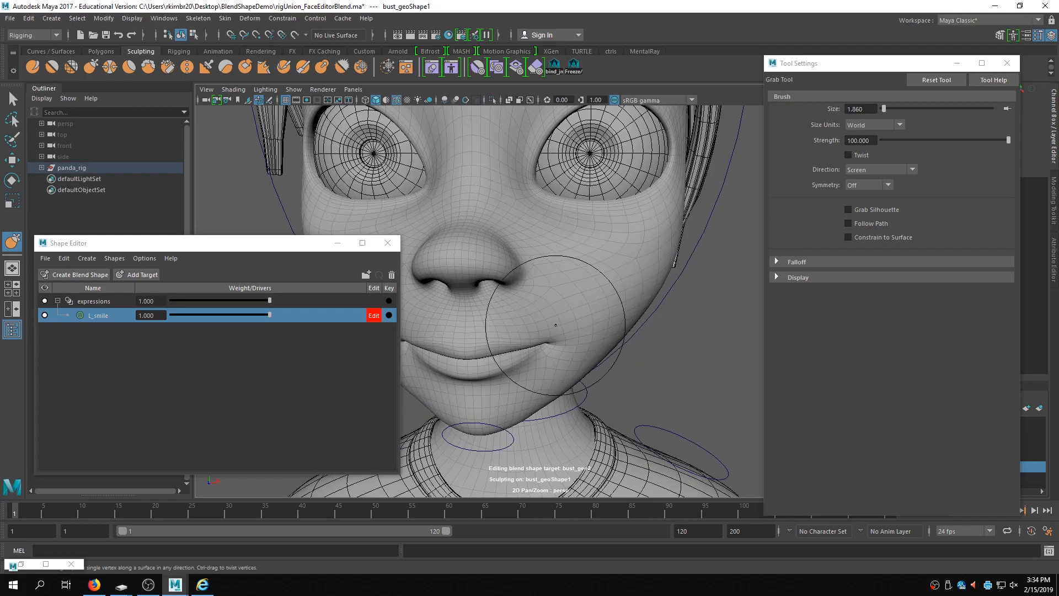
{"action": "mouse_move", "coordinate": [560, 334]}
{"action": "left_mouse_down"}
{"action": "mouse_move", "coordinate": [608, 318]}
{"action": "mouse_move", "coordinate": [591, 326]}
{"action": "mouse_move", "coordinate": [597, 309]}
{"action": "mouse_move", "coordinate": [582, 334]}
{"action": "left_mouse_up"}
{"action": "key", "text": "ctrl+z"}
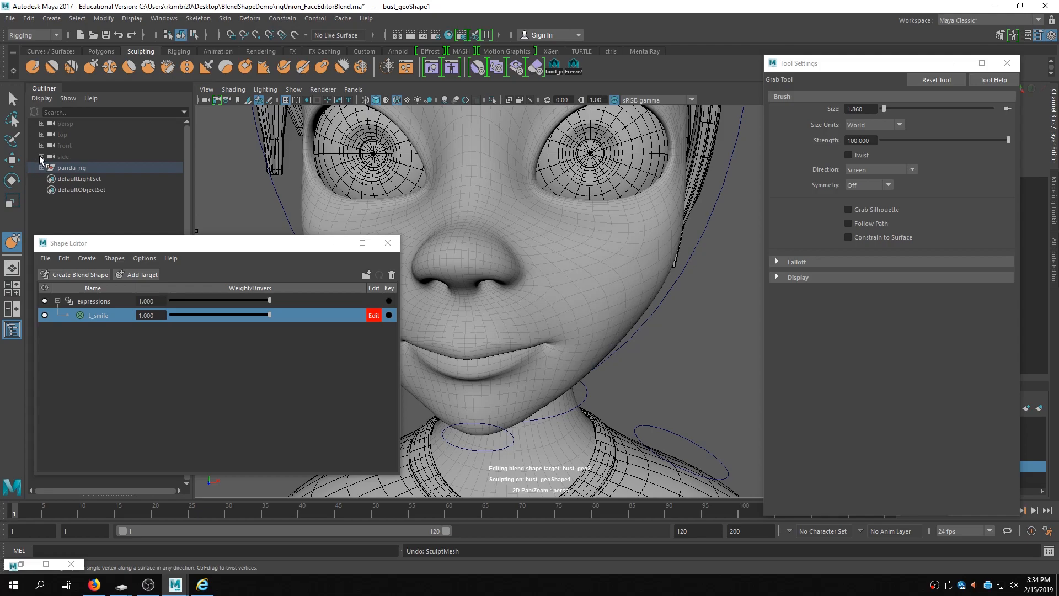
- Paint frozen areas around the left mouth corner with the Freeze sculpting tool
{"action": "left_click", "coordinate": [71, 67]}
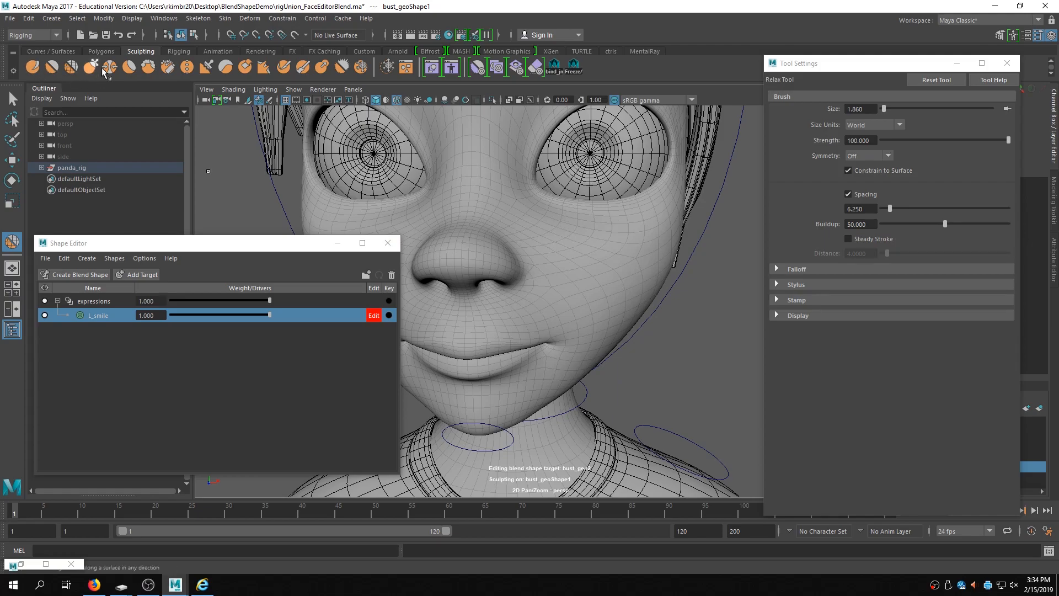
{"action": "left_click", "coordinate": [362, 66]}
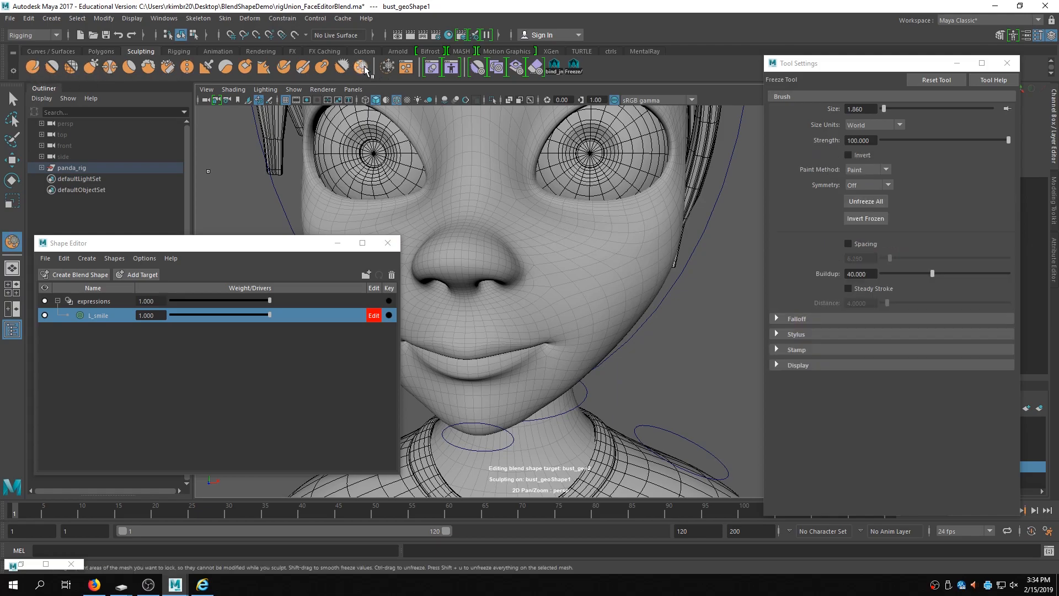
{"action": "scroll", "coordinate": [591, 260], "scroll_direction": "up", "scroll_amount": 4}
{"action": "right_click_drag", "start_coordinate": [632, 257], "coordinate": [673, 253], "text": "alt"}
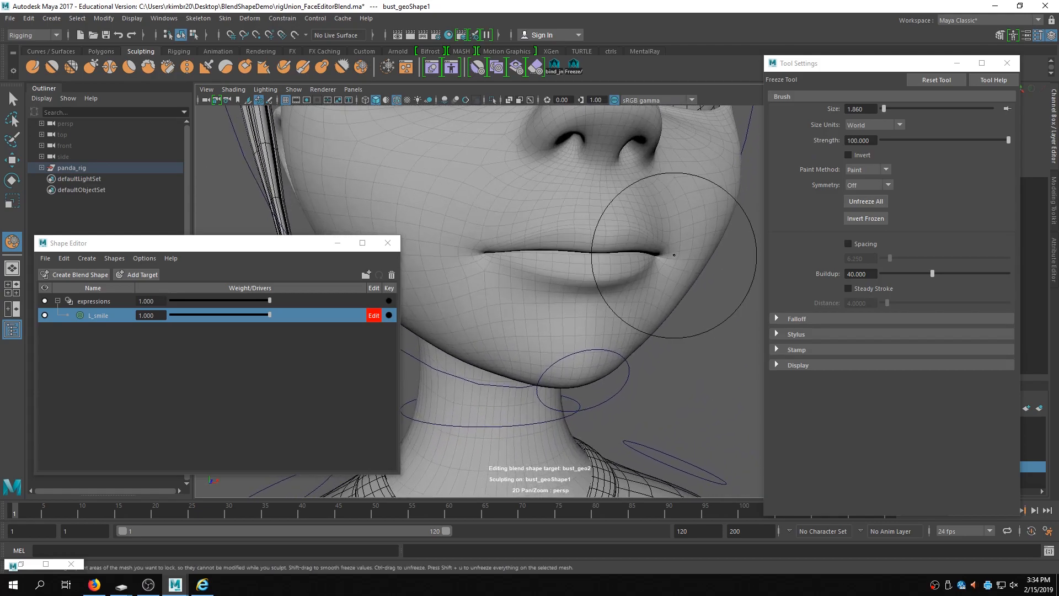
{"action": "left_click_drag", "start_coordinate": [673, 253], "coordinate": [638, 256], "text": "alt"}
{"action": "middle_click_drag", "start_coordinate": [638, 255], "coordinate": [607, 289], "text": "alt"}
{"action": "mouse_move", "coordinate": [607, 288]}
{"action": "right_mouse_down", "text": "alt"}
{"action": "mouse_move", "coordinate": [612, 276]}
{"action": "mouse_move", "coordinate": [579, 279]}
{"action": "right_mouse_up", "text": "alt"}
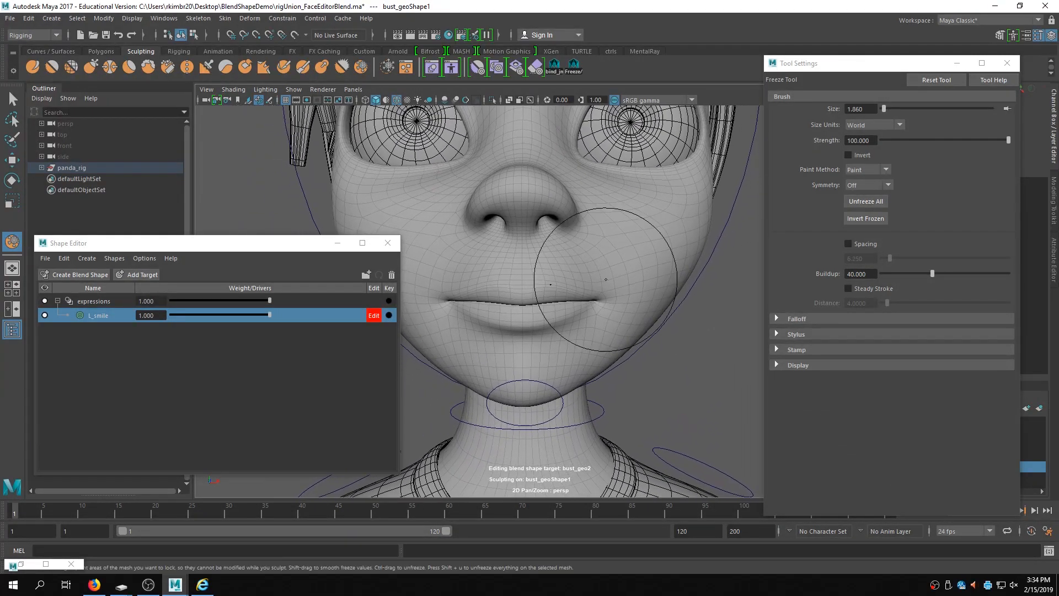
- Set the Freeze brush to about 0.48 size and 31.7 strength, and freeze a small spot beside the mouth corner
{"action": "left_click_drag", "start_coordinate": [478, 289], "coordinate": [453, 289]}
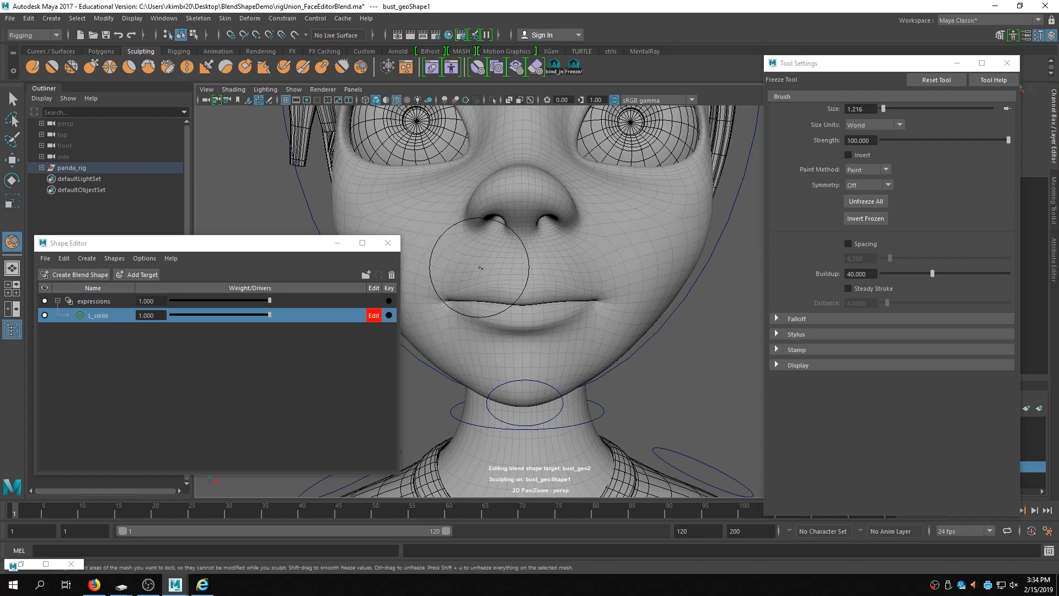
{"action": "left_click_drag", "start_coordinate": [951, 139], "coordinate": [901, 108]}
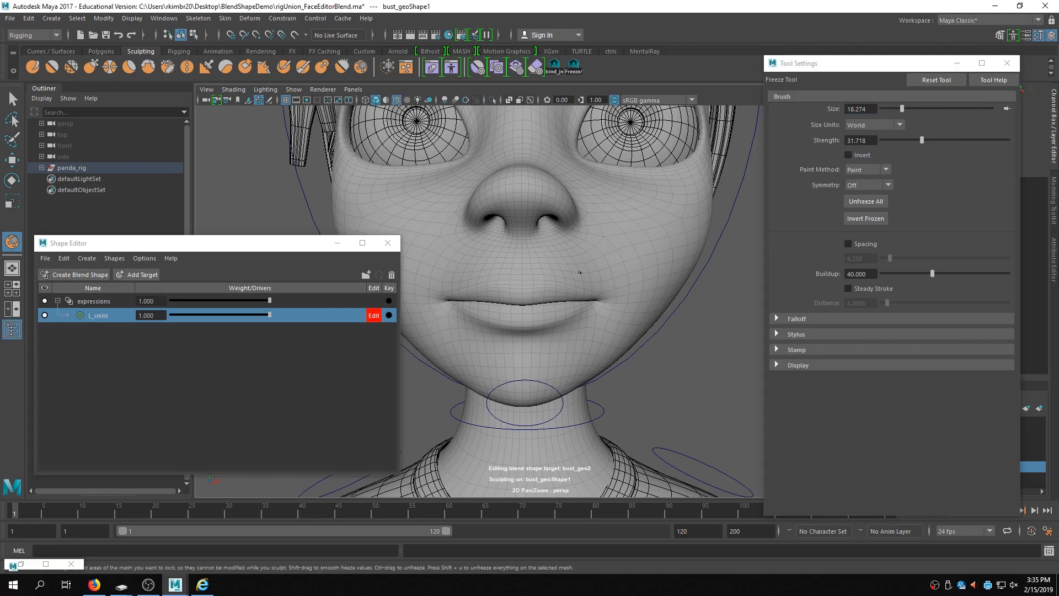
{"action": "left_click_drag", "start_coordinate": [591, 259], "coordinate": [567, 274], "text": "alt"}
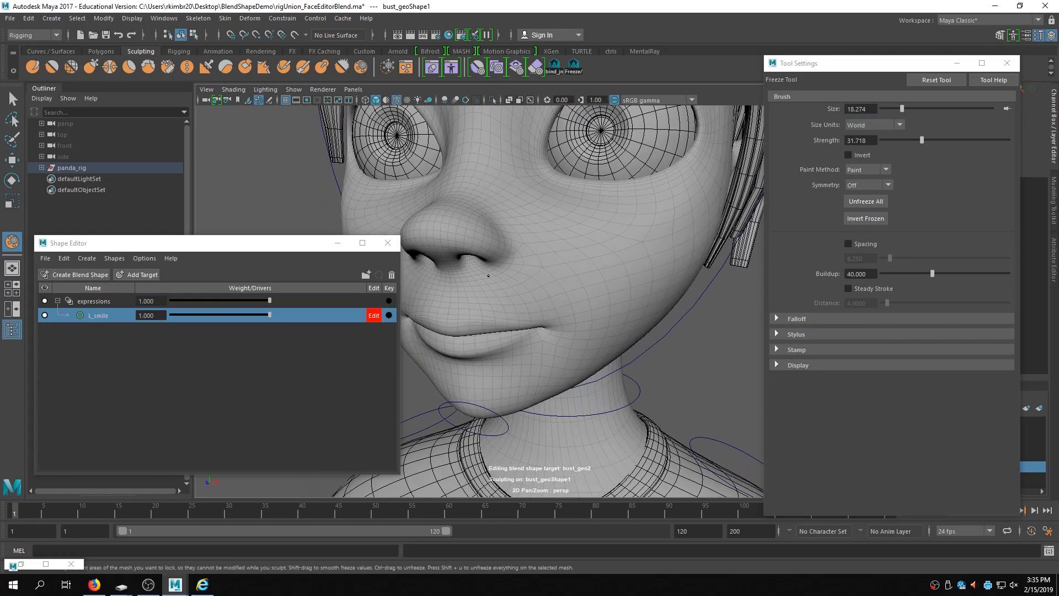
{"action": "left_click_drag", "start_coordinate": [489, 277], "coordinate": [511, 265], "text": "alt"}
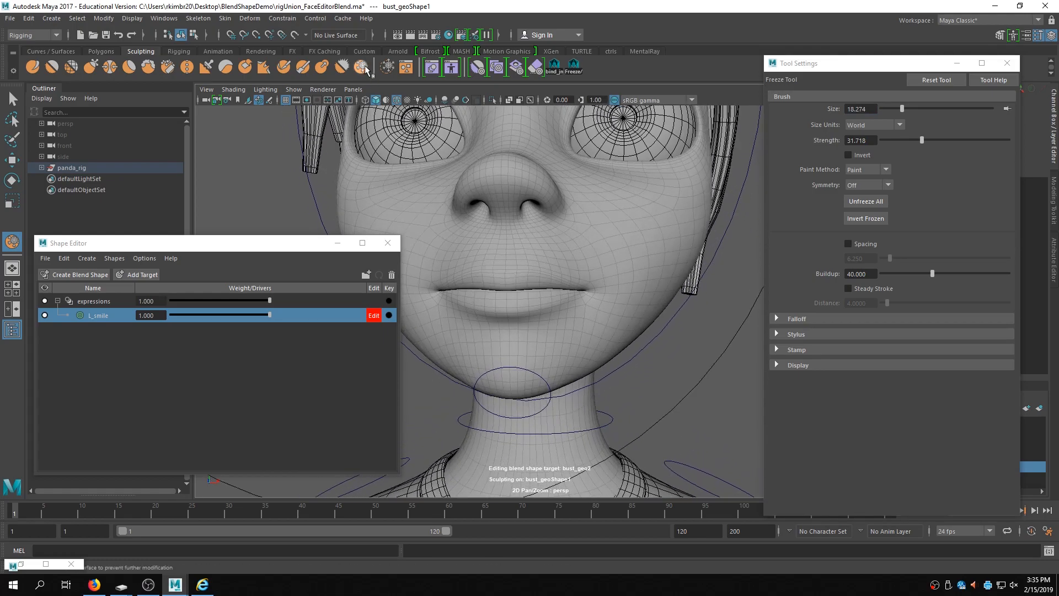
{"action": "key", "text": "b"}
{"action": "left_click_drag", "start_coordinate": [618, 270], "coordinate": [409, 294]}
{"action": "key", "text": "b"}
{"action": "left_click_drag", "start_coordinate": [614, 241], "coordinate": [557, 259]}
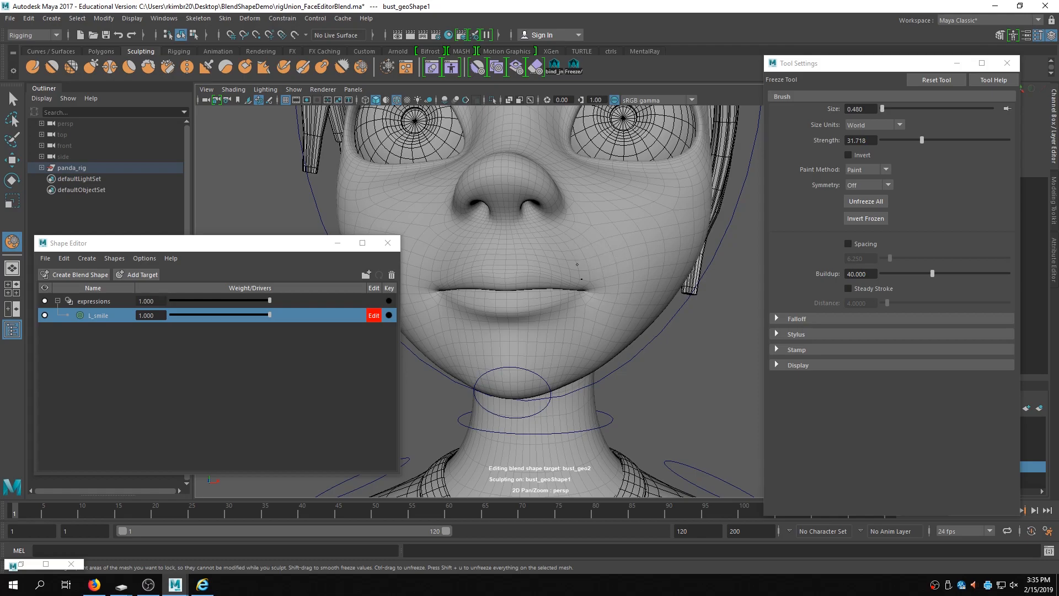
{"action": "mouse_move", "coordinate": [574, 260]}
{"action": "left_mouse_down", "text": "alt"}
{"action": "mouse_move", "coordinate": [632, 257]}
{"action": "mouse_move", "coordinate": [588, 273]}
{"action": "mouse_move", "coordinate": [586, 259]}
{"action": "left_mouse_up", "text": "alt"}
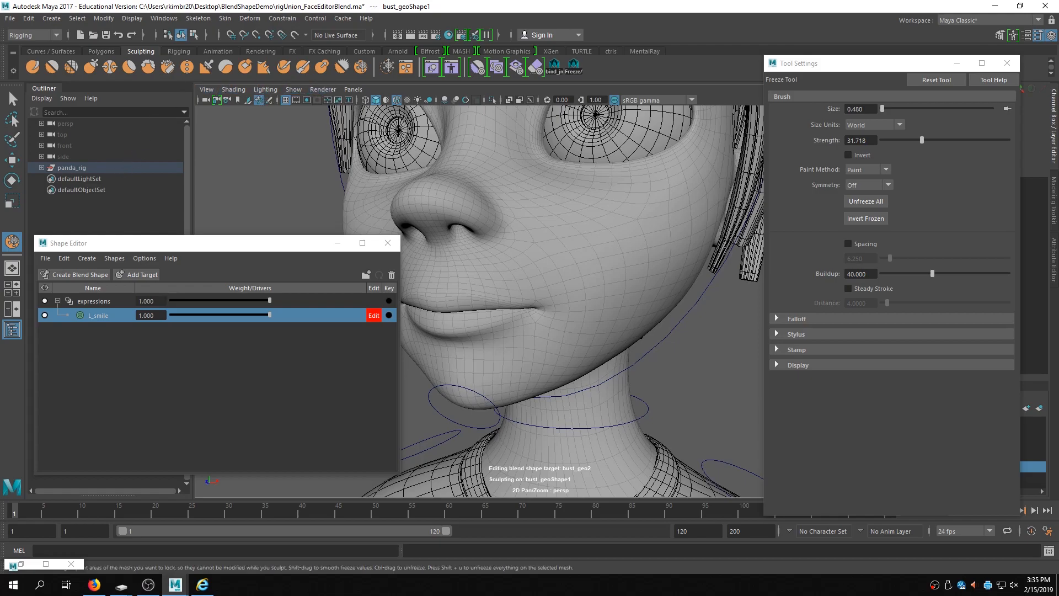
- Change the frozen-area wireframe display color to a teal blue
{"action": "left_click", "coordinate": [786, 364]}
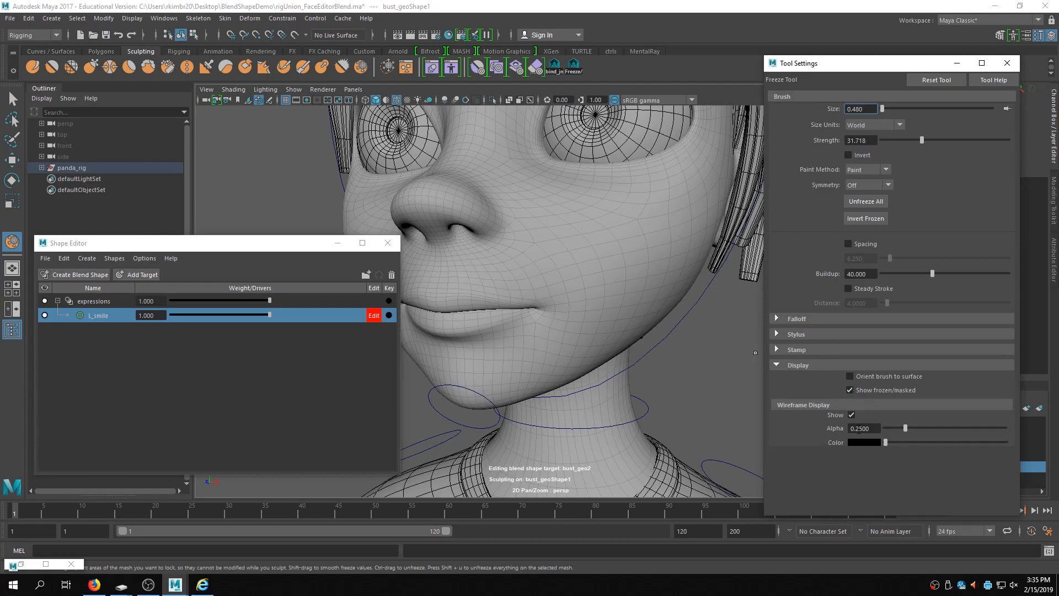
{"action": "left_click_drag", "start_coordinate": [885, 440], "coordinate": [920, 442]}
{"action": "left_click", "coordinate": [871, 440]}
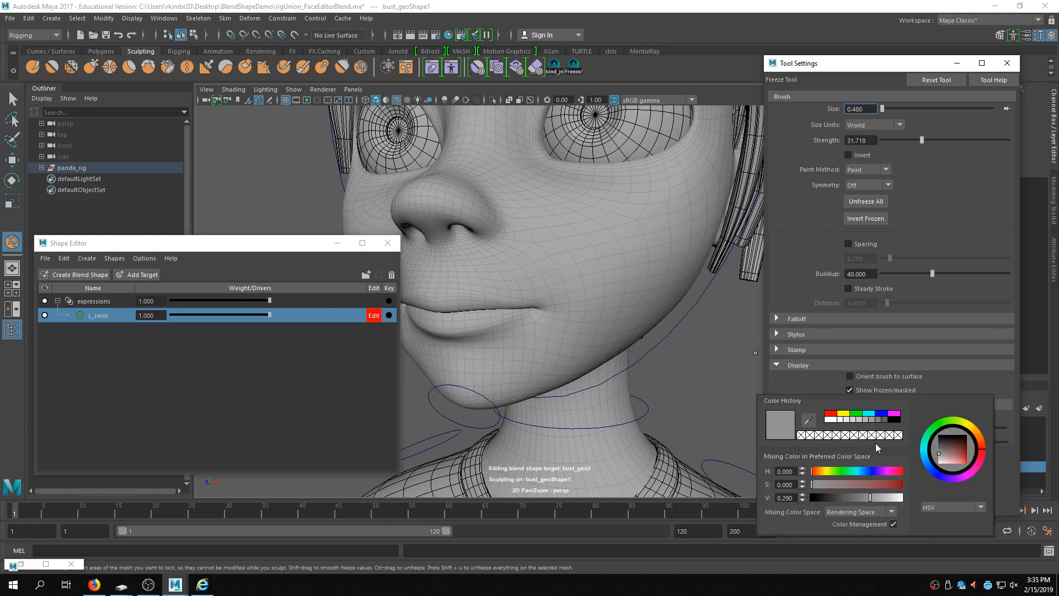
{"action": "left_click", "coordinate": [925, 458]}
{"action": "mouse_move", "coordinate": [964, 451]}
{"action": "left_mouse_down"}
{"action": "mouse_move", "coordinate": [954, 453]}
{"action": "mouse_move", "coordinate": [968, 451]}
{"action": "left_mouse_up"}
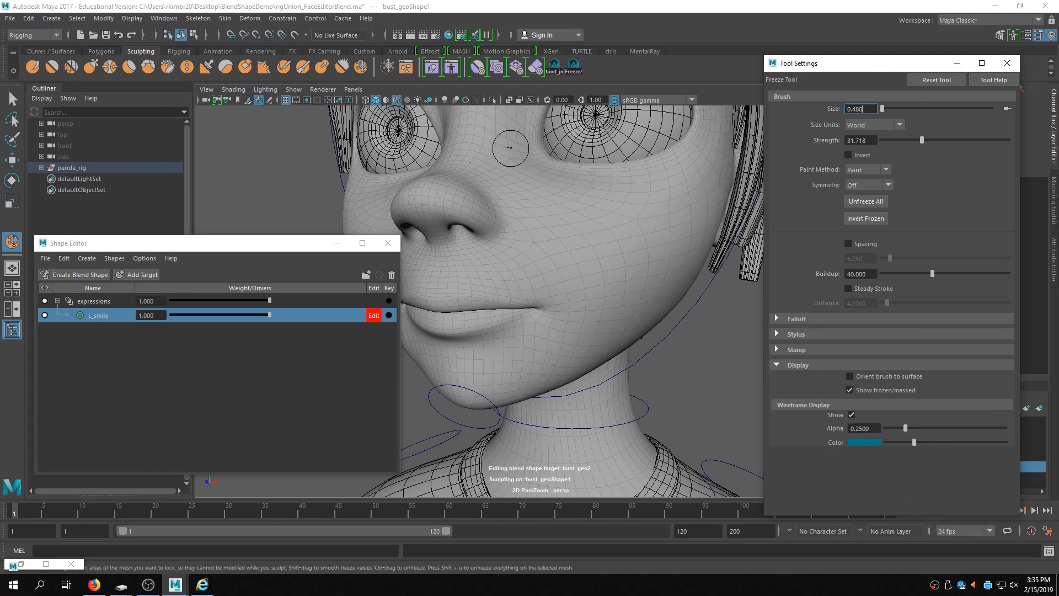
- Try a Freeze stroke on the cheek, then undo it
{"action": "mouse_move", "coordinate": [512, 287]}
{"action": "left_mouse_down"}
{"action": "mouse_move", "coordinate": [566, 302]}
{"action": "mouse_move", "coordinate": [587, 267]}
{"action": "mouse_move", "coordinate": [529, 261]}
{"action": "left_mouse_up"}
{"action": "key", "text": "ctrl+z"}
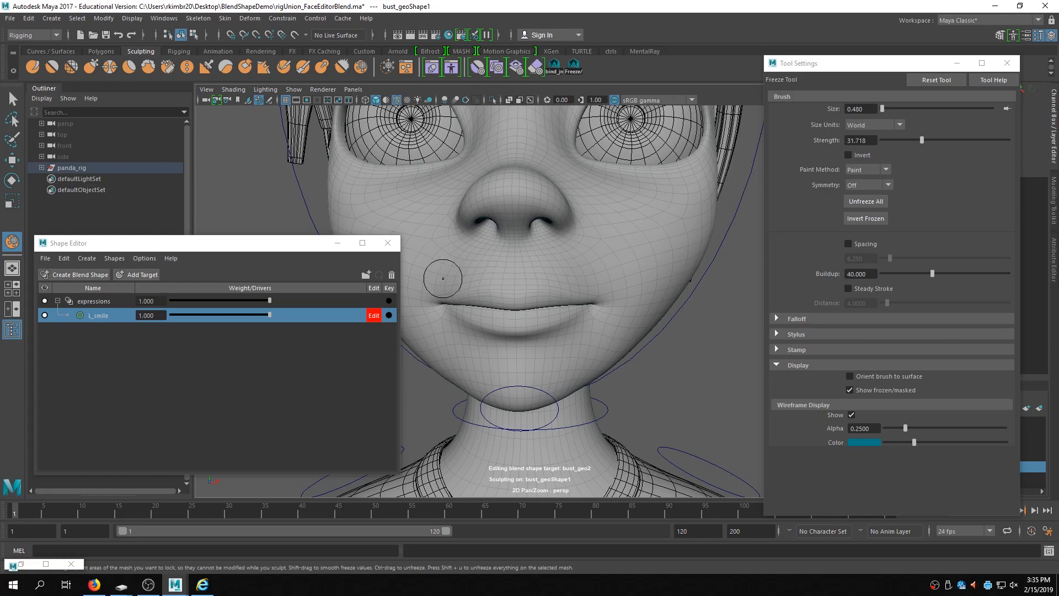
- Select the face mesh and reshape the left mouth corner with the Grab sculpting tool
{"action": "left_click", "coordinate": [12, 99]}
{"action": "left_click_drag", "start_coordinate": [683, 256], "coordinate": [646, 241], "text": "alt"}
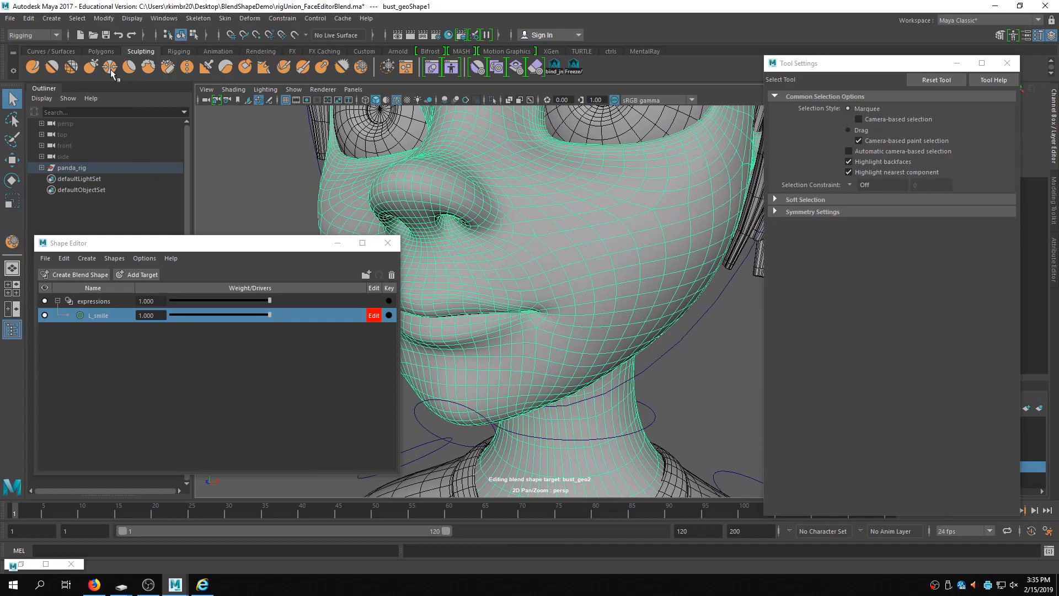
{"action": "left_click", "coordinate": [91, 67]}
{"action": "mouse_move", "coordinate": [554, 297]}
{"action": "left_mouse_down", "text": "alt"}
{"action": "mouse_move", "coordinate": [546, 293]}
{"action": "mouse_move", "coordinate": [556, 291]}
{"action": "left_mouse_up", "text": "alt"}
{"action": "middle_click_drag", "start_coordinate": [555, 291], "coordinate": [553, 309], "text": "alt"}
{"action": "key", "text": "b"}
{"action": "mouse_move", "coordinate": [527, 320]}
{"action": "left_mouse_down"}
{"action": "mouse_move", "coordinate": [539, 320]}
{"action": "mouse_move", "coordinate": [522, 319]}
{"action": "left_mouse_up"}
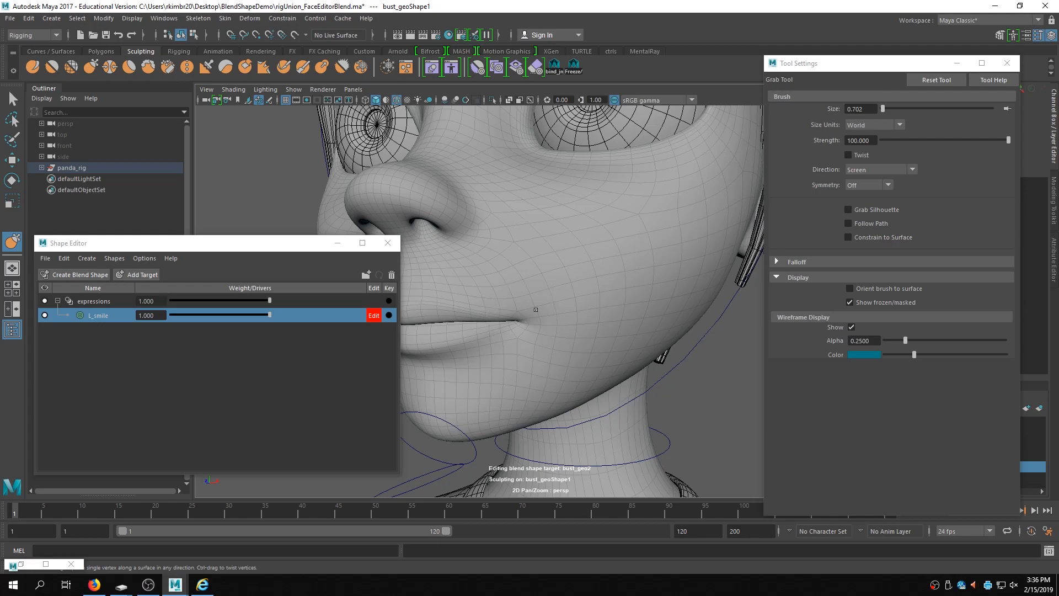
- Reselect the face mesh and grab-sculpt the cheek area with the Grab tool
{"action": "left_click", "coordinate": [14, 99]}
{"action": "left_click", "coordinate": [565, 313]}
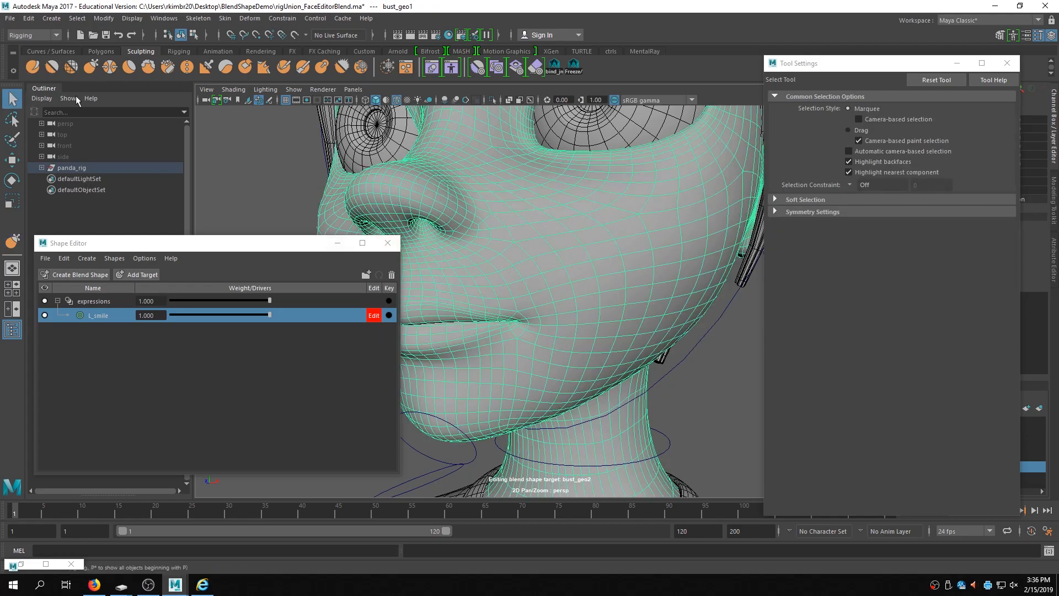
{"action": "left_click", "coordinate": [91, 67]}
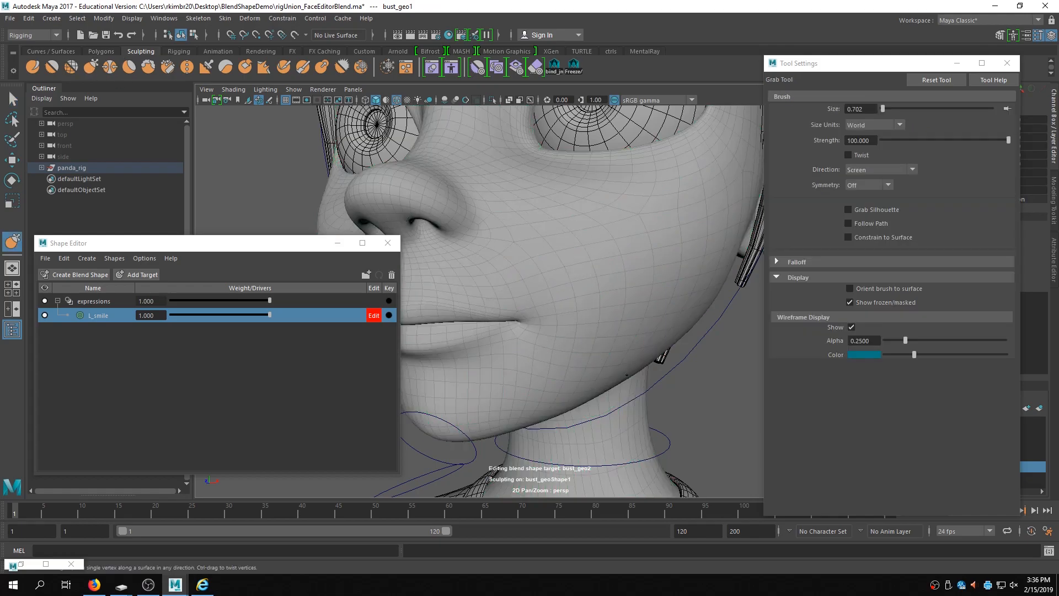
{"action": "right_click_drag", "start_coordinate": [661, 301], "coordinate": [412, 287], "text": "alt"}
{"action": "mouse_move", "coordinate": [486, 265]}
{"action": "left_mouse_down", "text": "alt"}
{"action": "mouse_move", "coordinate": [614, 237]}
{"action": "mouse_move", "coordinate": [612, 268]}
{"action": "mouse_move", "coordinate": [554, 297]}
{"action": "left_mouse_up", "text": "alt"}
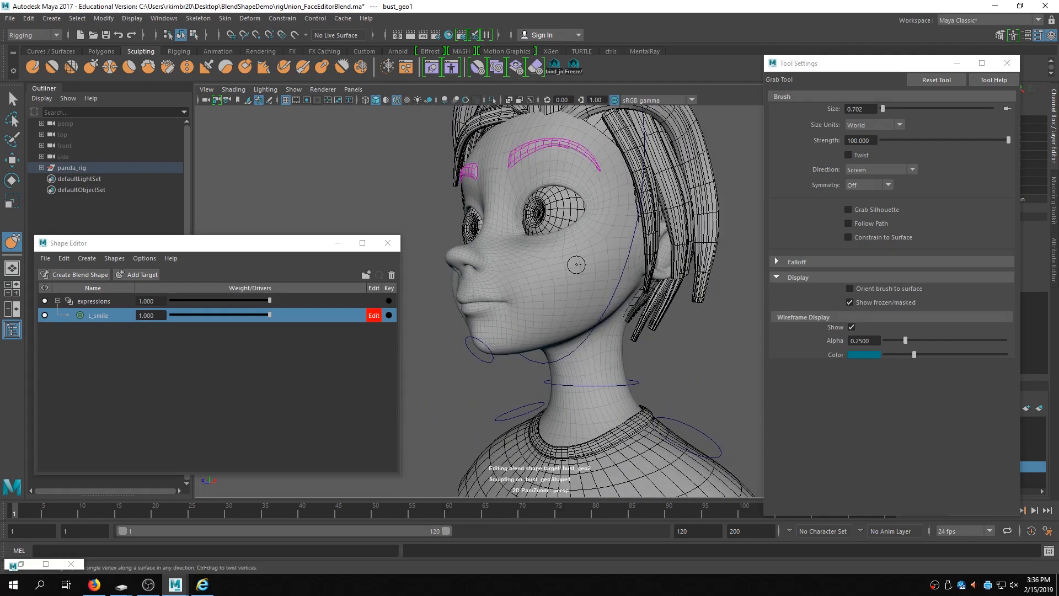
{"action": "right_click_drag", "start_coordinate": [492, 235], "coordinate": [574, 229], "text": "alt"}
{"action": "middle_click_drag", "start_coordinate": [574, 229], "coordinate": [572, 266], "text": "alt"}
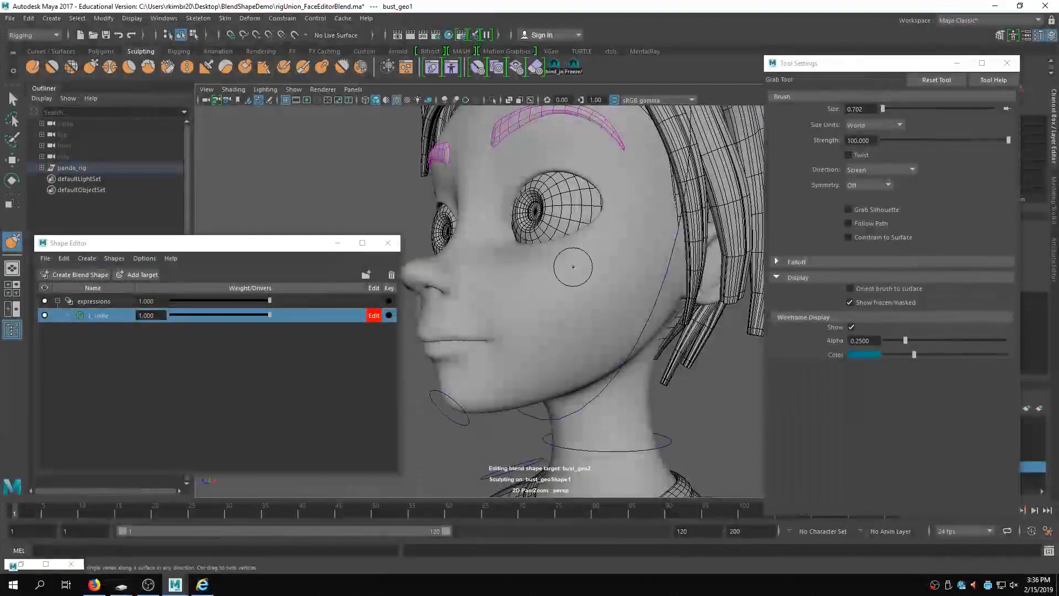
- Select the head mesh again and try sculpting the cheek with the Grab tool
{"action": "left_click", "coordinate": [10, 18]}
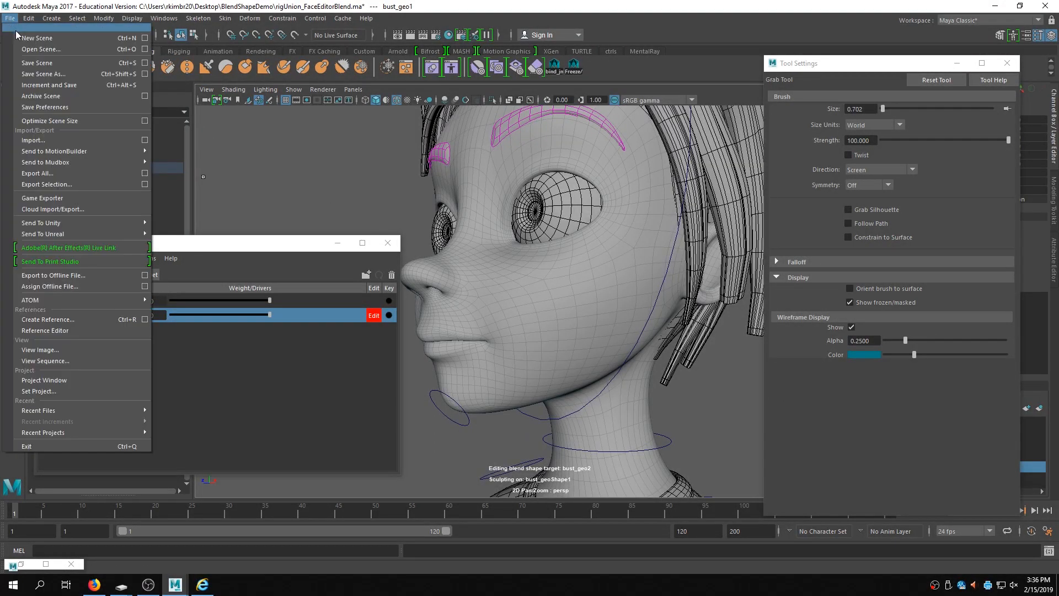
{"action": "left_click", "coordinate": [563, 188]}
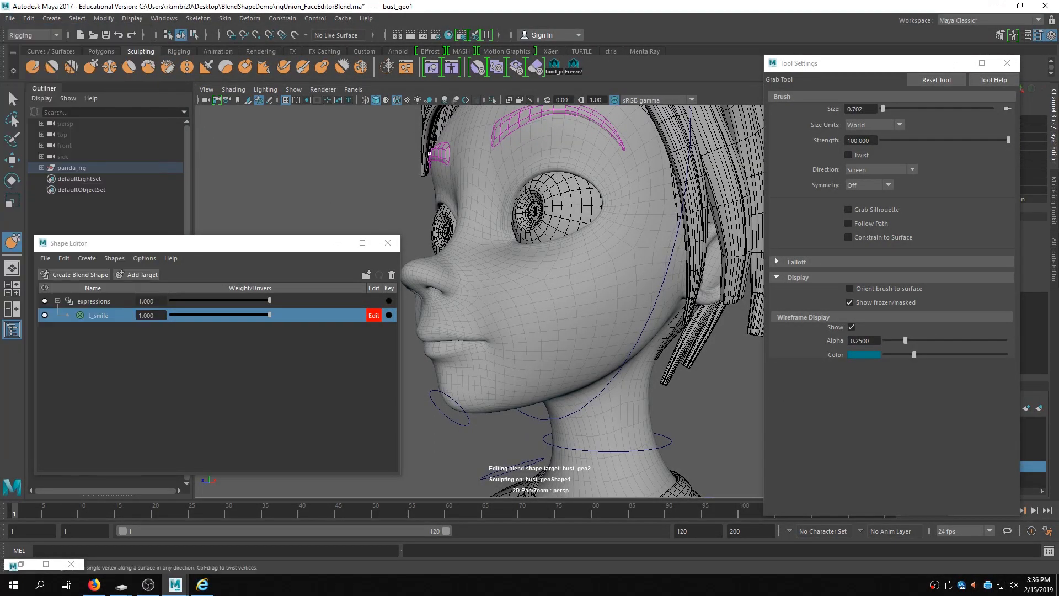
{"action": "left_click", "coordinate": [12, 98]}
{"action": "left_click", "coordinate": [594, 302]}
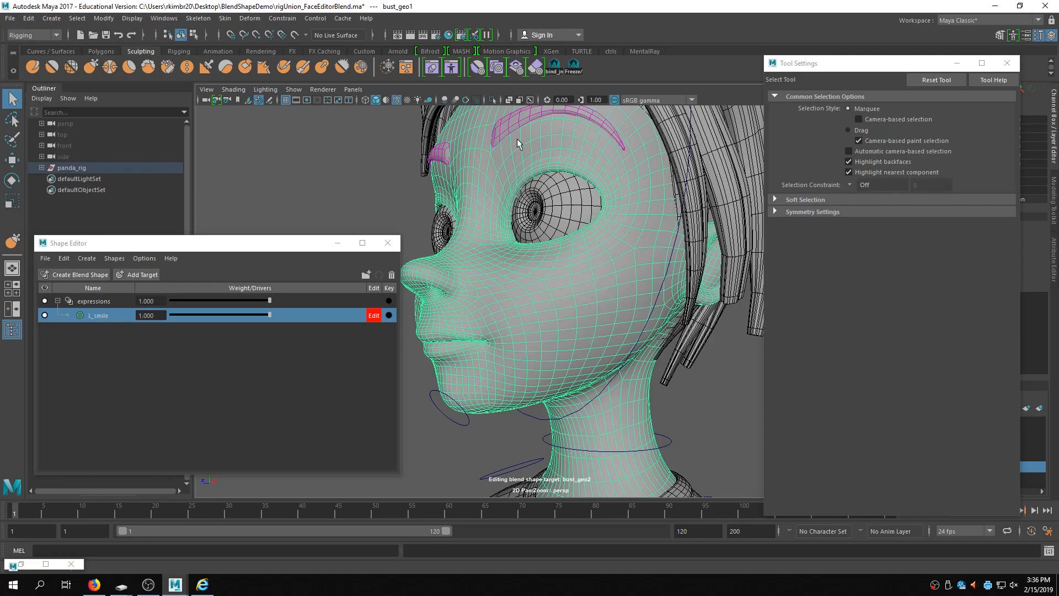
{"action": "left_click_drag", "start_coordinate": [528, 216], "coordinate": [534, 267], "text": "alt"}
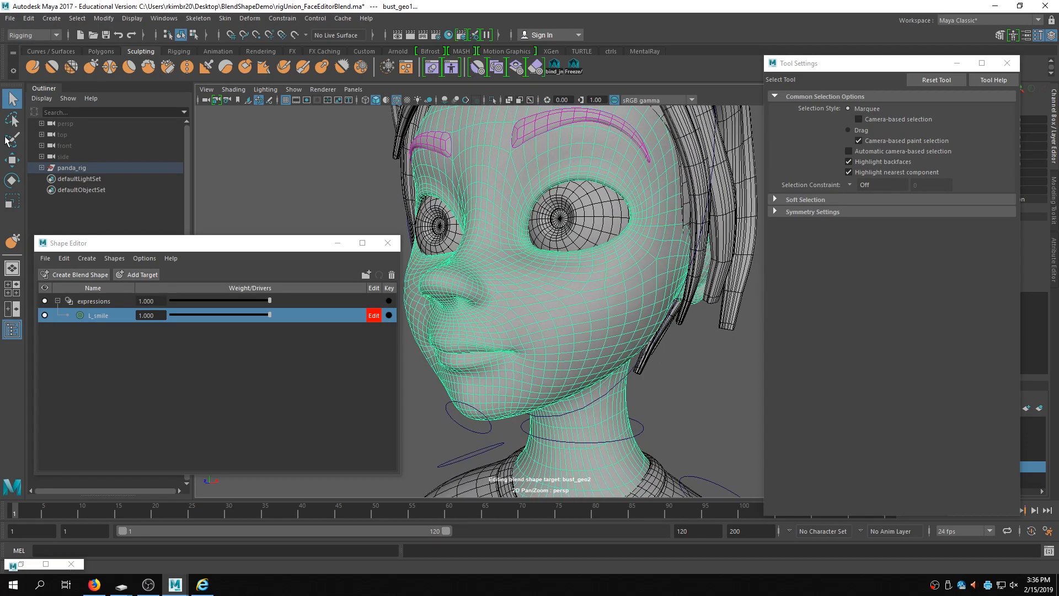
{"action": "left_click", "coordinate": [12, 241]}
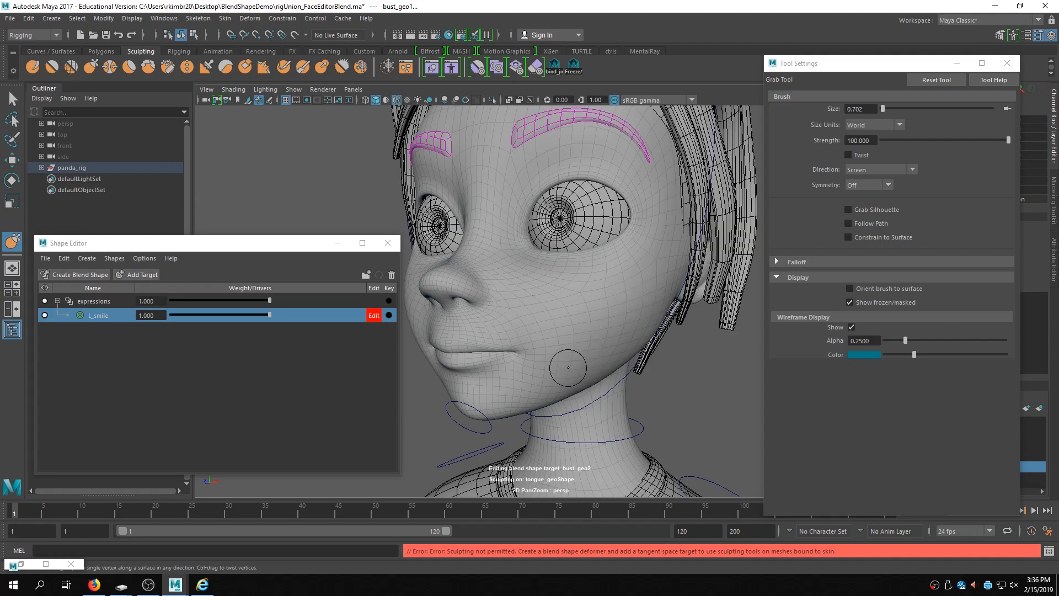
{"action": "right_click_drag", "start_coordinate": [537, 349], "coordinate": [547, 351], "text": "alt"}
{"action": "left_click", "coordinate": [542, 354]}
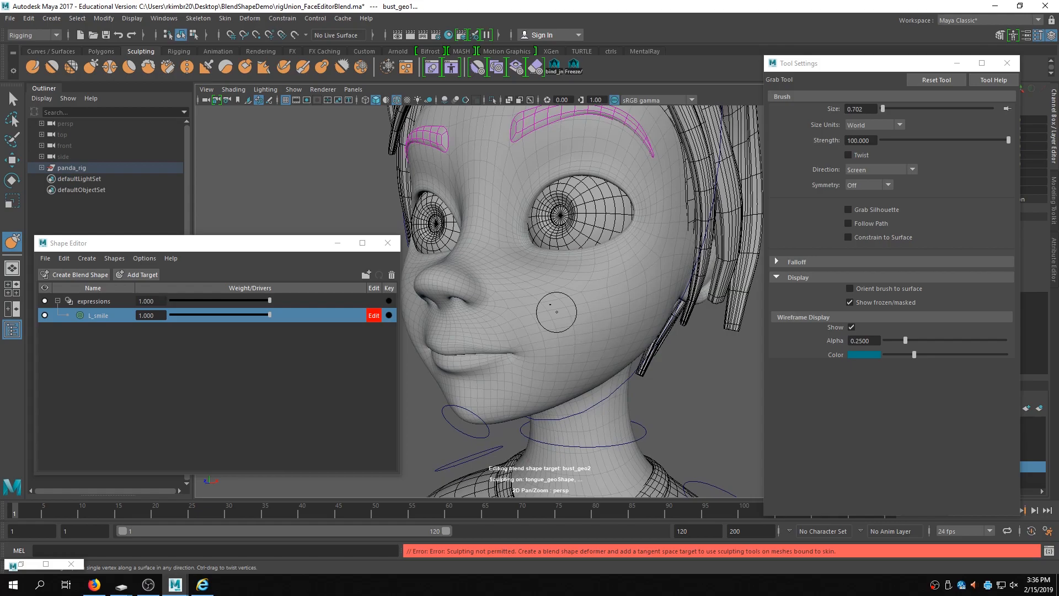
{"action": "left_click", "coordinate": [10, 18]}
{"action": "left_click", "coordinate": [28, 41]}
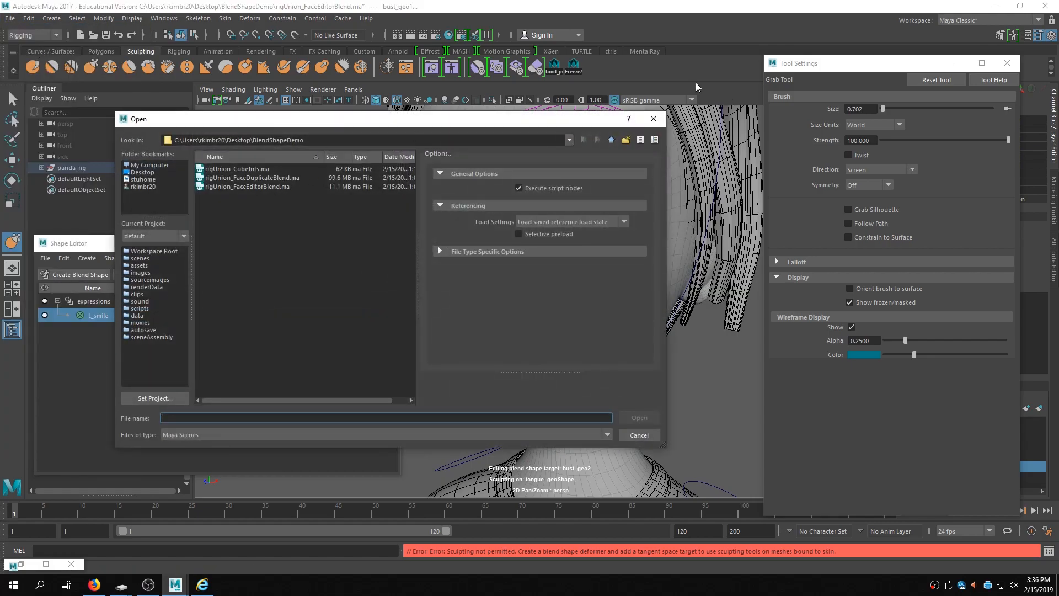
{"action": "left_click", "coordinate": [653, 119]}
- Quit Maya without saving the scene and close the Maya Help browser
{"action": "left_click", "coordinate": [1054, 5]}
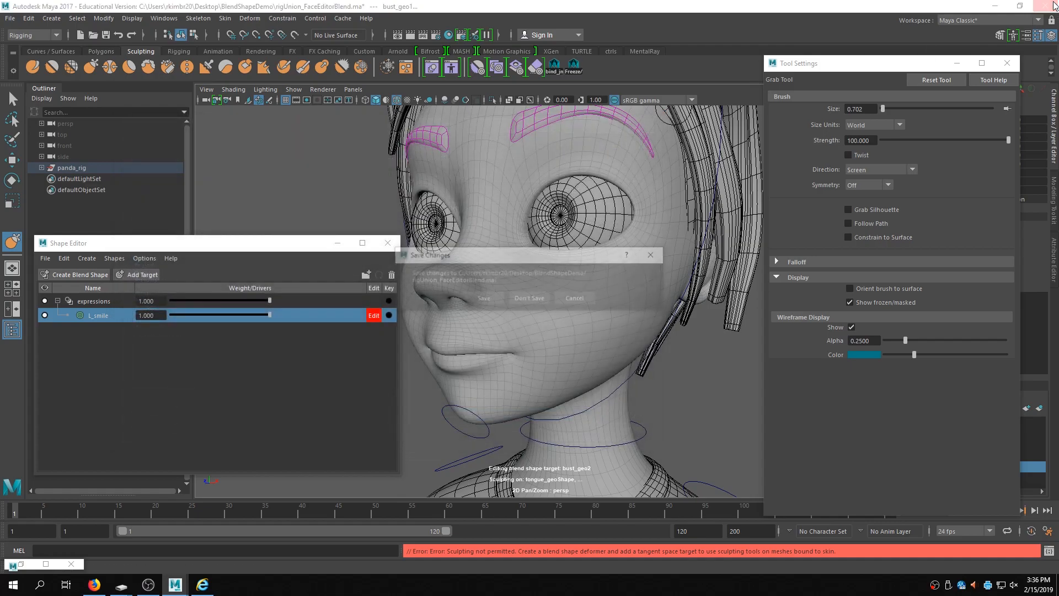
{"action": "left_click", "coordinate": [530, 299]}
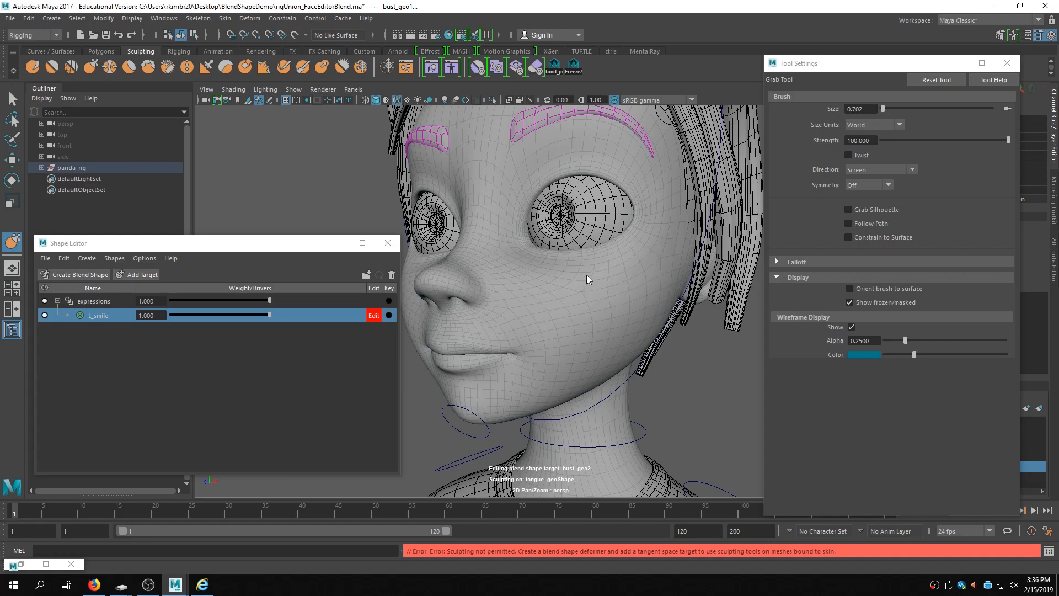
{"action": "left_click", "coordinate": [1046, 7]}
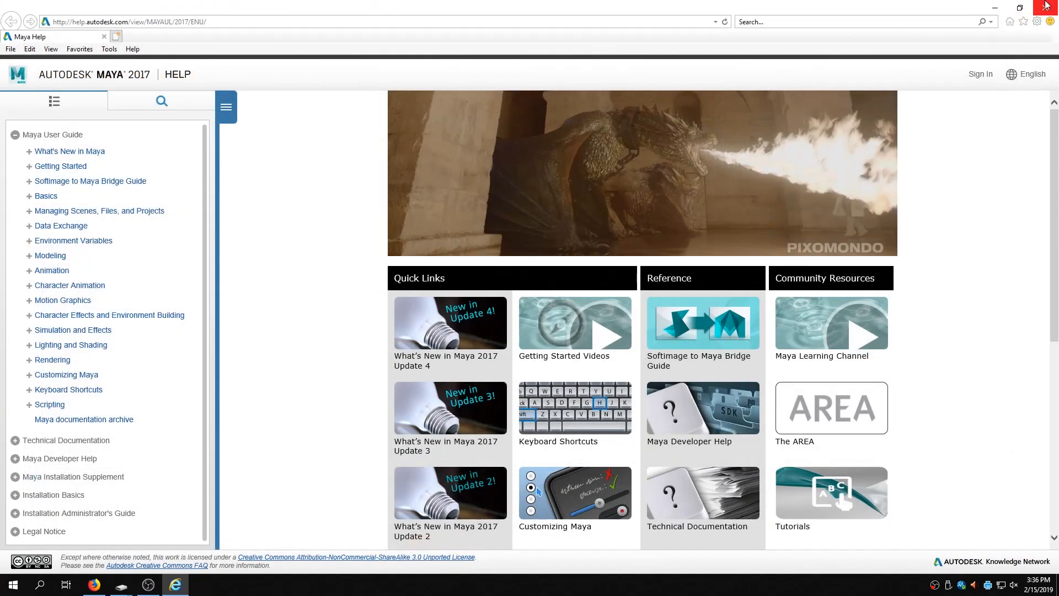
{"action": "left_click", "coordinate": [1002, 9]}
- Launch Maya 2018 from the ANIM software folder and dismiss the What's New Highlight Settings dialog
{"action": "left_click", "coordinate": [60, 198]}
{"action": "double_click", "coordinate": [60, 198]}
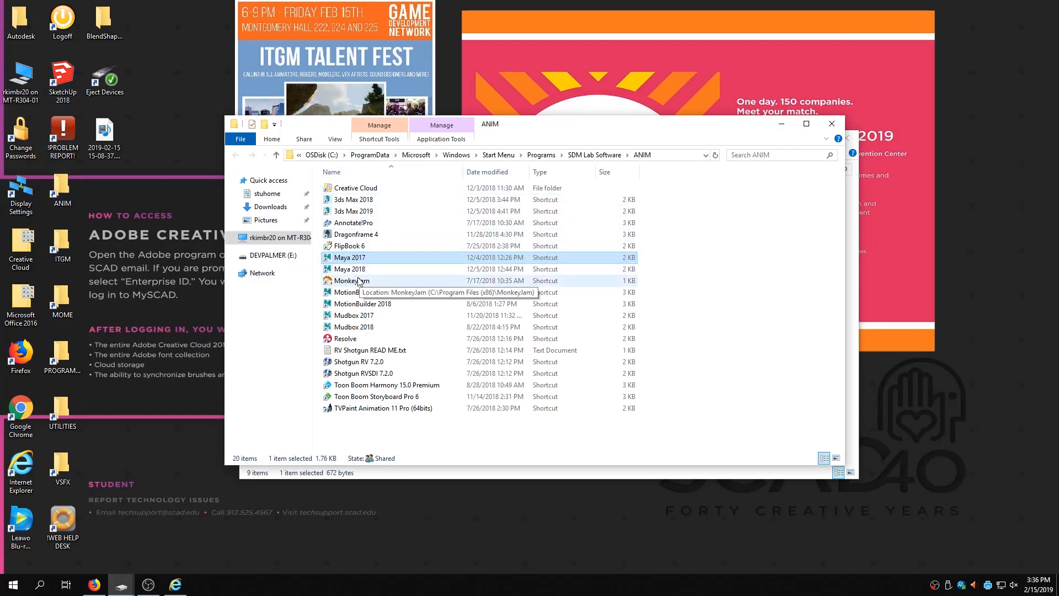
{"action": "left_click", "coordinate": [170, 287]}
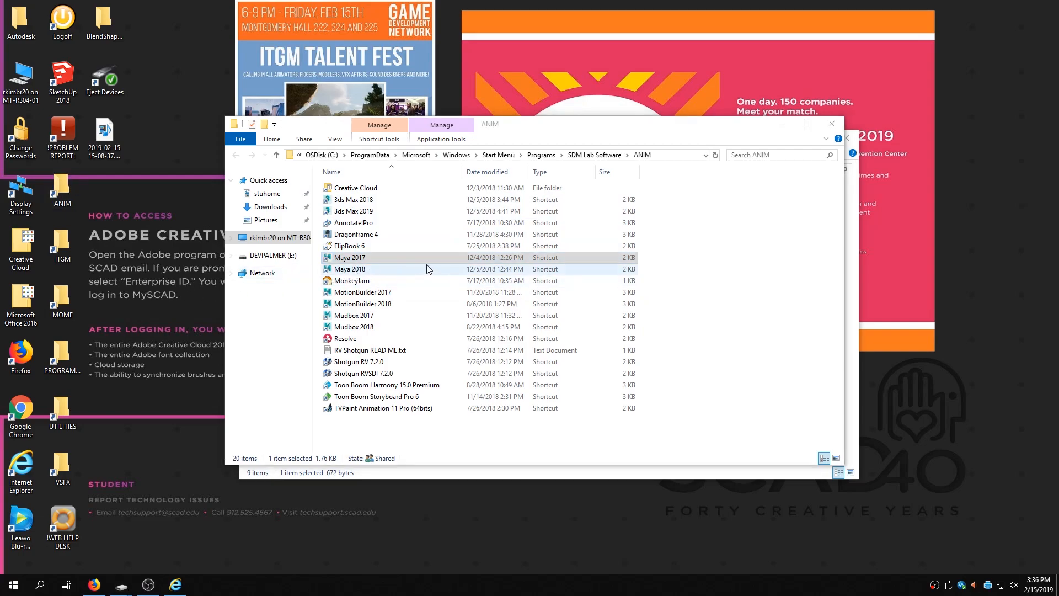
{"action": "double_click", "coordinate": [359, 273]}
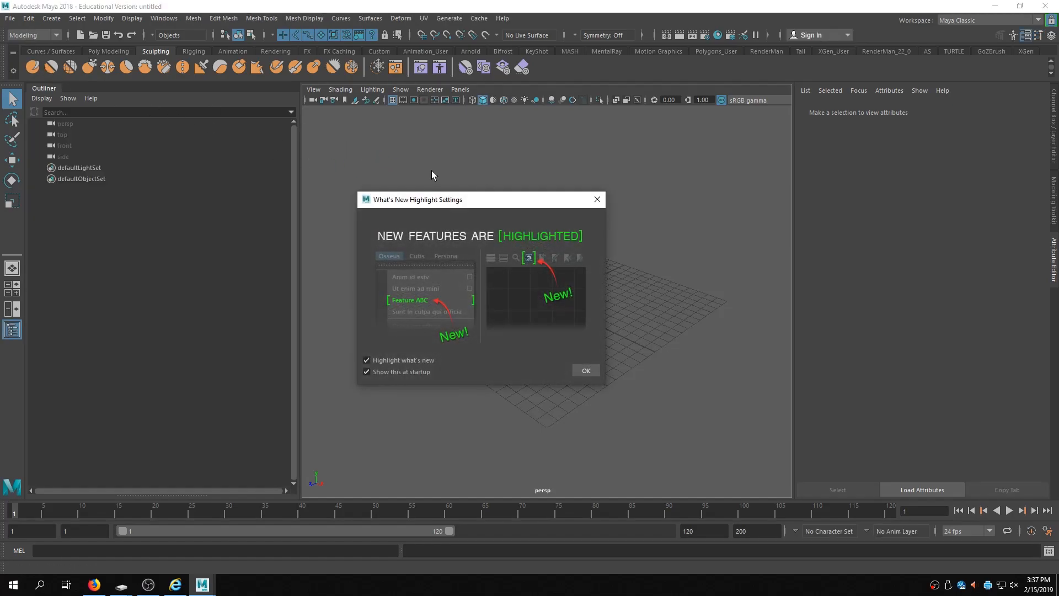
{"action": "left_click", "coordinate": [601, 202]}
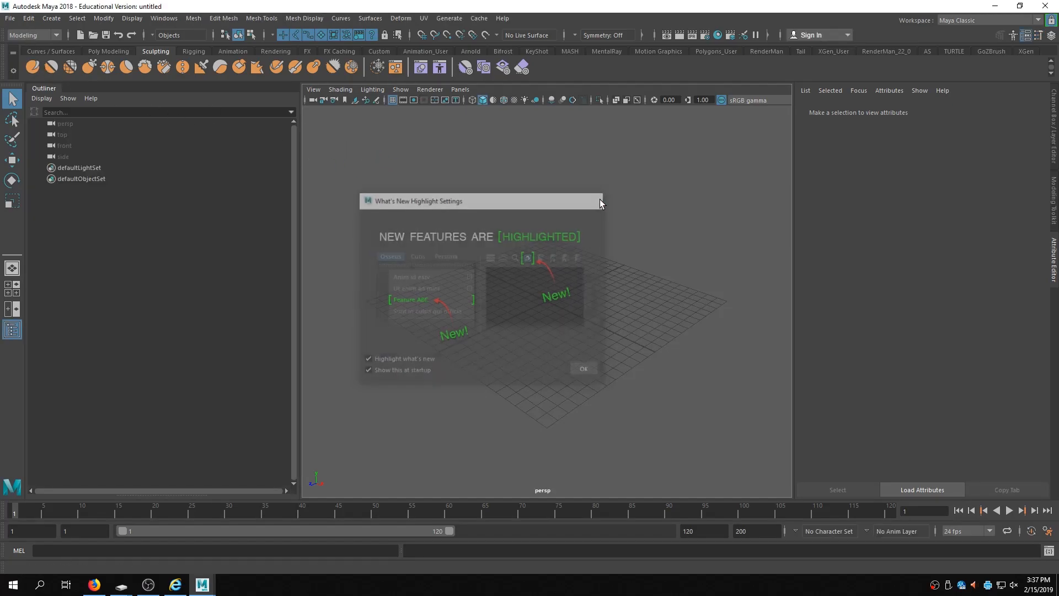
- Open the scene rigUnion_FaceEditorBlend.ma from the Desktop BlendShapeDemo folder
{"action": "left_click", "coordinate": [14, 20]}
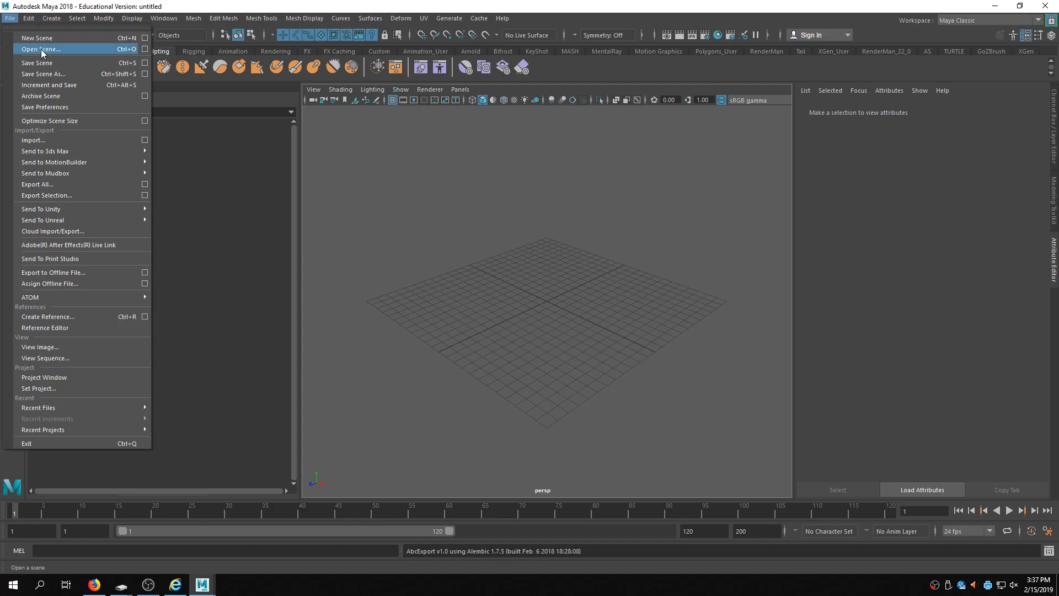
{"action": "left_click", "coordinate": [42, 51]}
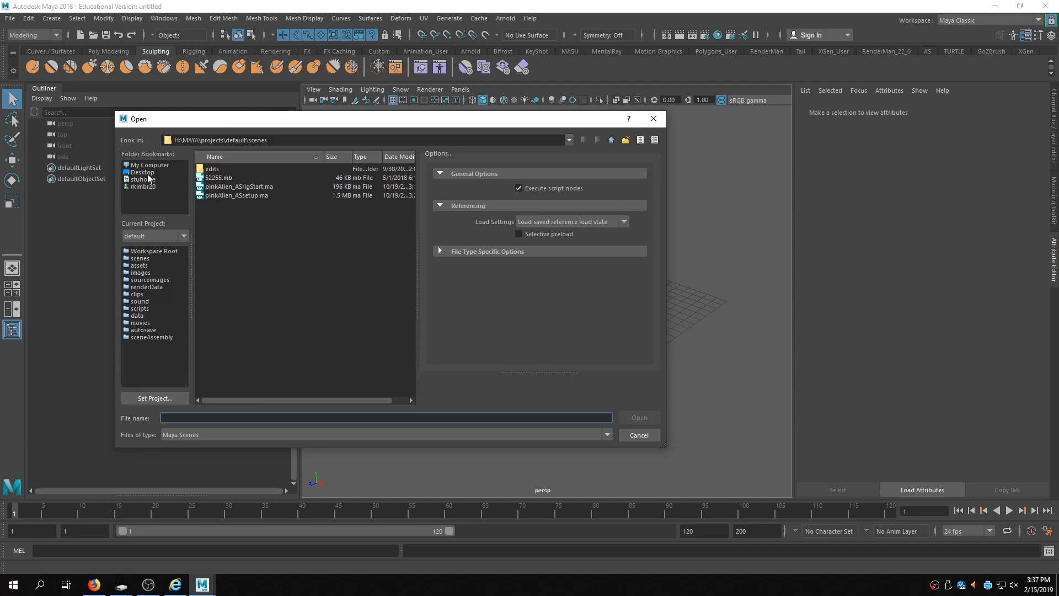
{"action": "left_click", "coordinate": [142, 172]}
{"action": "double_click", "coordinate": [232, 177]}
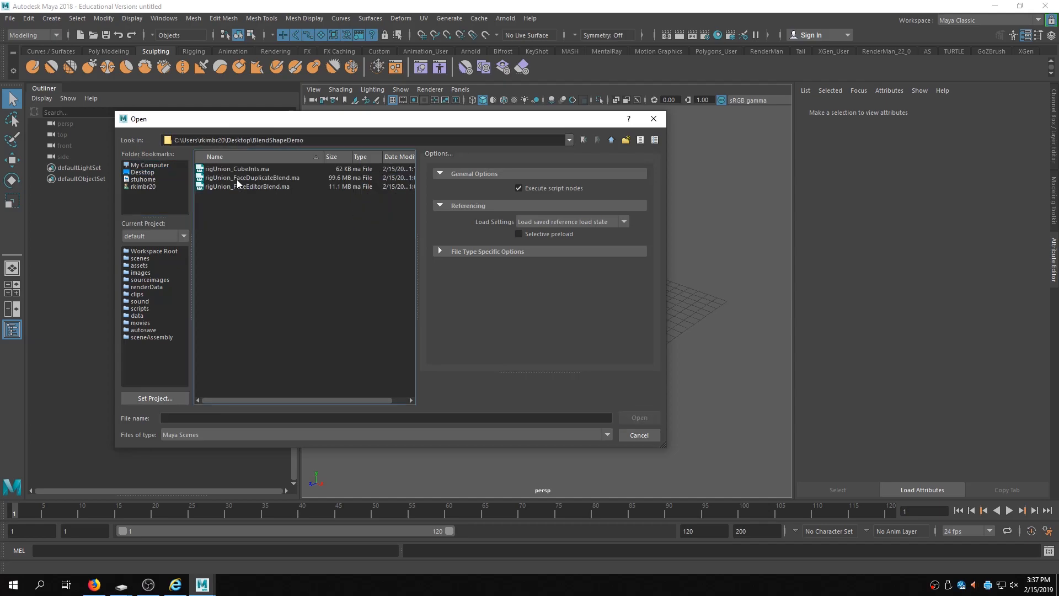
{"action": "left_click", "coordinate": [253, 179]}
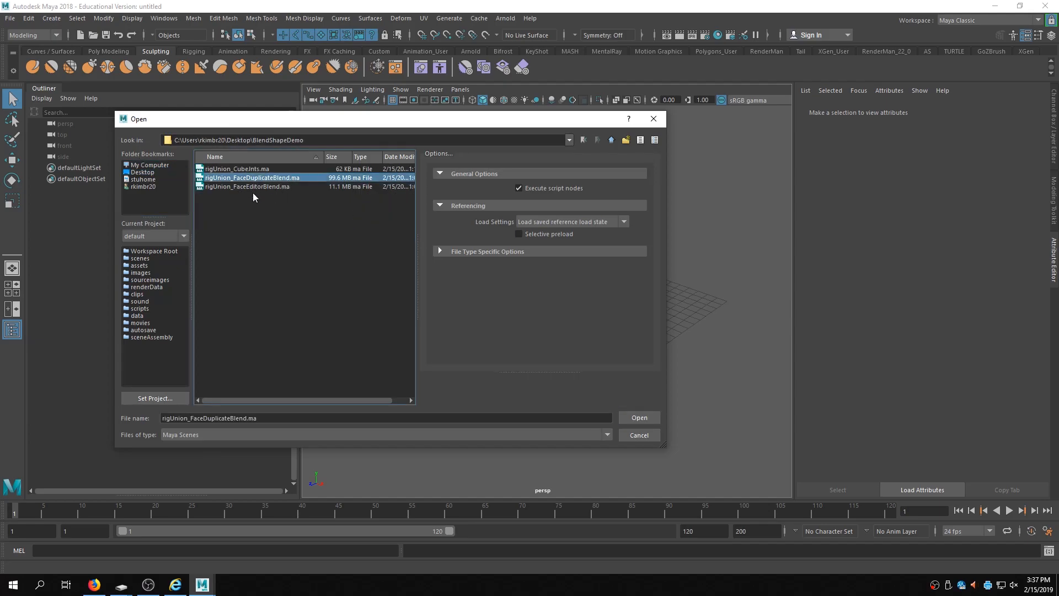
{"action": "left_click", "coordinate": [249, 187]}
{"action": "left_click", "coordinate": [635, 418]}
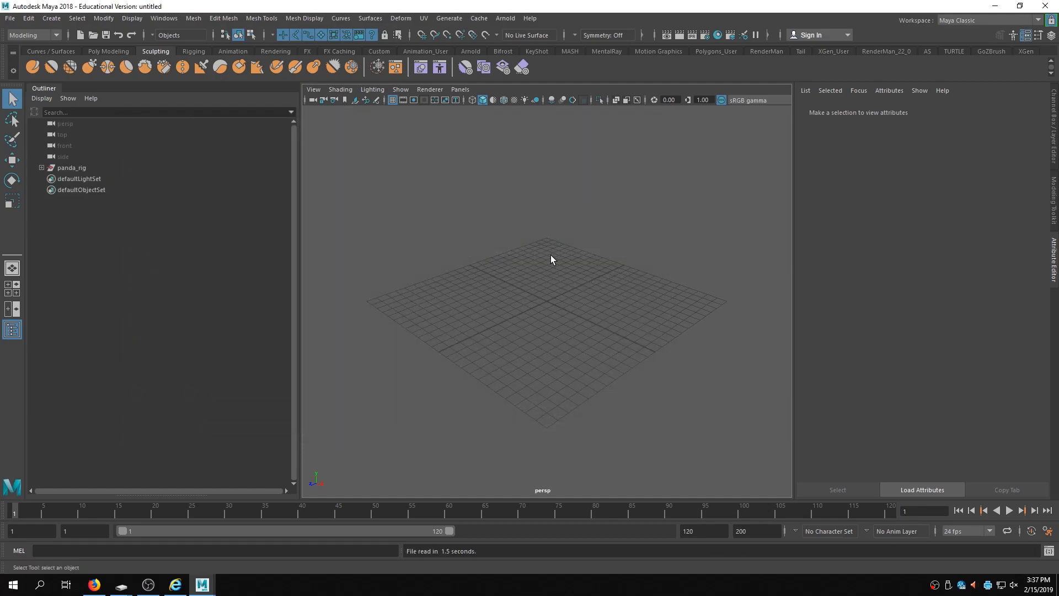
- Select the head mesh and switch to the Rigging menu set
{"action": "scroll", "coordinate": [666, 298], "scroll_direction": "up", "scroll_amount": 10}
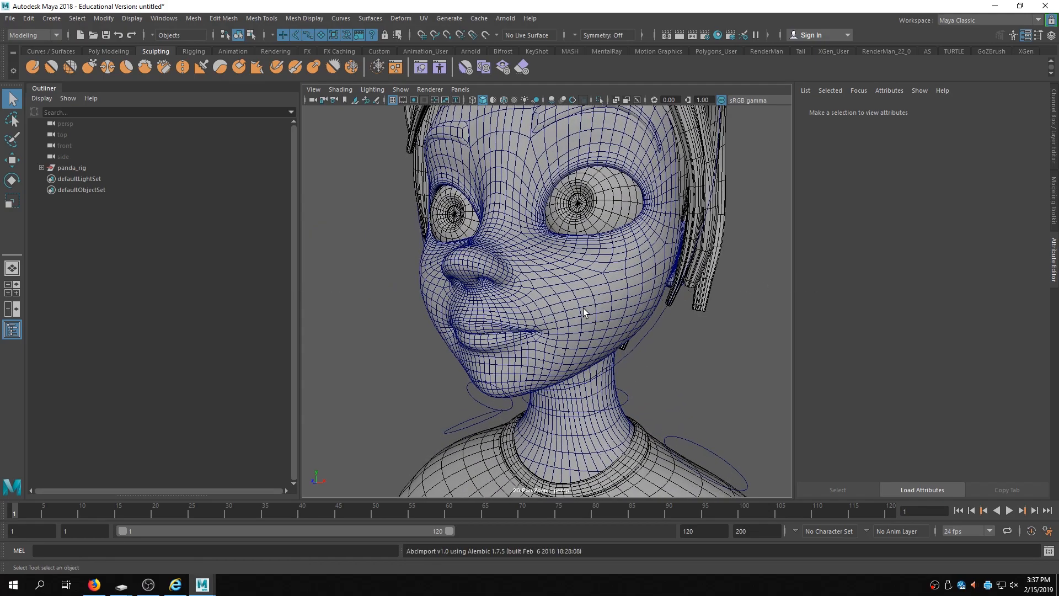
{"action": "right_click_drag", "start_coordinate": [661, 296], "coordinate": [608, 301], "text": "alt"}
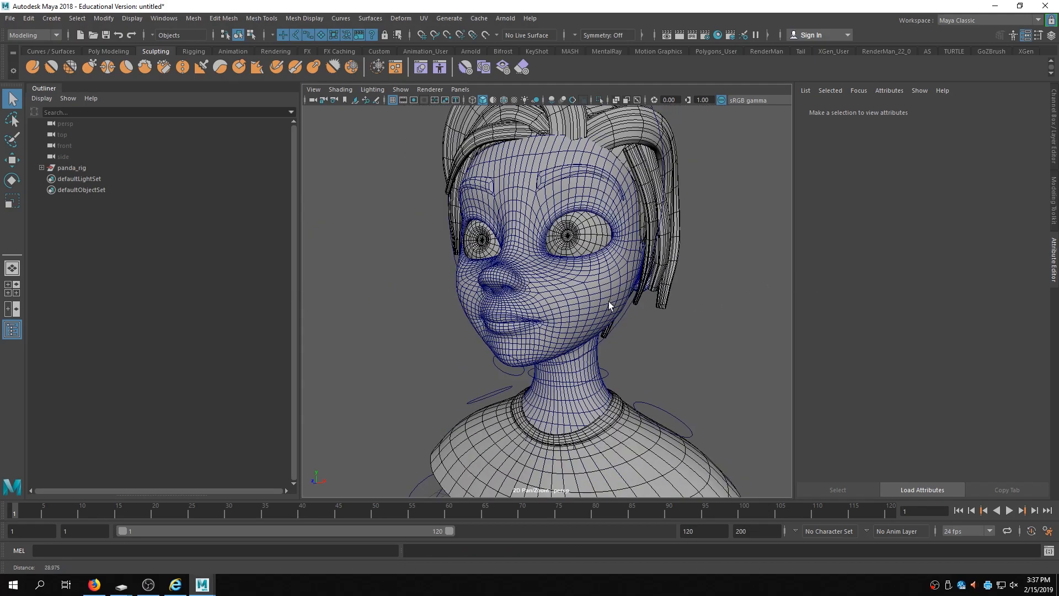
{"action": "left_click", "coordinate": [557, 292]}
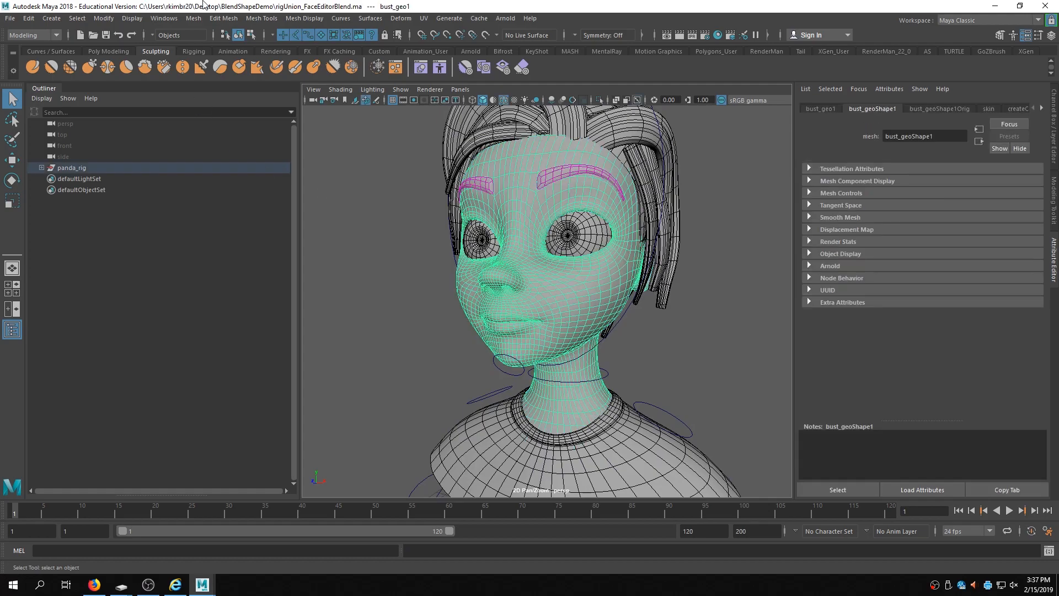
{"action": "left_click", "coordinate": [32, 35]}
{"action": "left_click", "coordinate": [20, 58]}
- Create blend shape nodes on the head mesh from the Blend Shape options, then undo their creation
{"action": "left_click", "coordinate": [250, 18]}
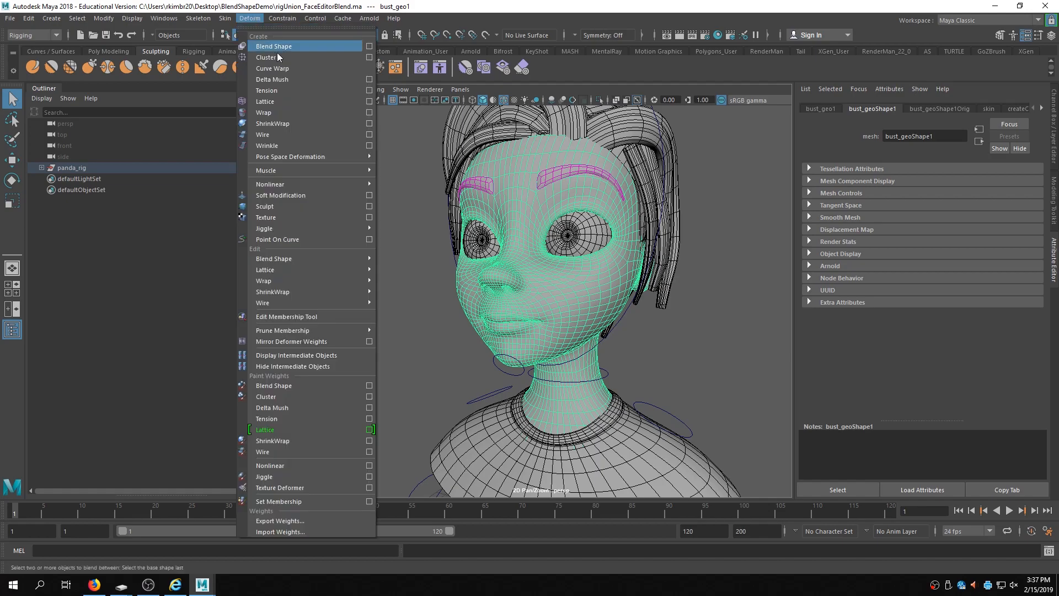
{"action": "left_click", "coordinate": [369, 47]}
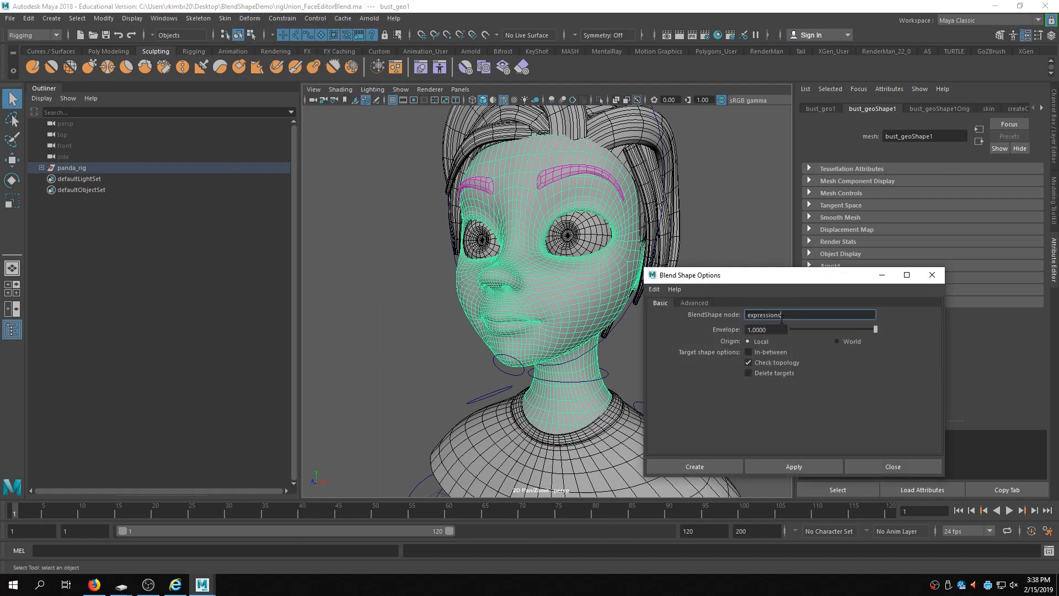
{"action": "left_click", "coordinate": [792, 463]}
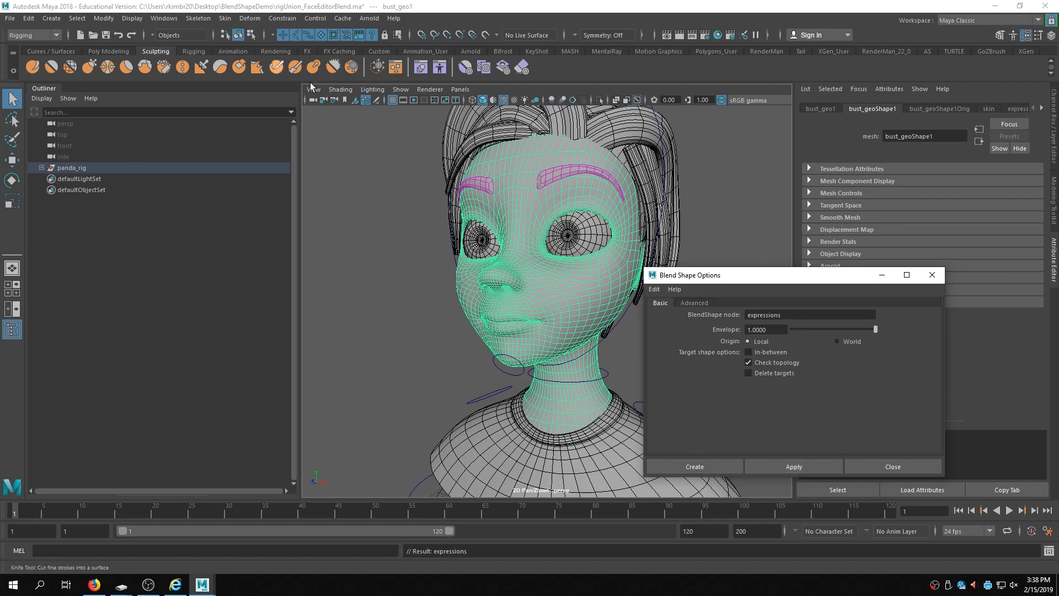
{"action": "left_click", "coordinate": [800, 466]}
{"action": "left_click", "coordinate": [932, 275]}
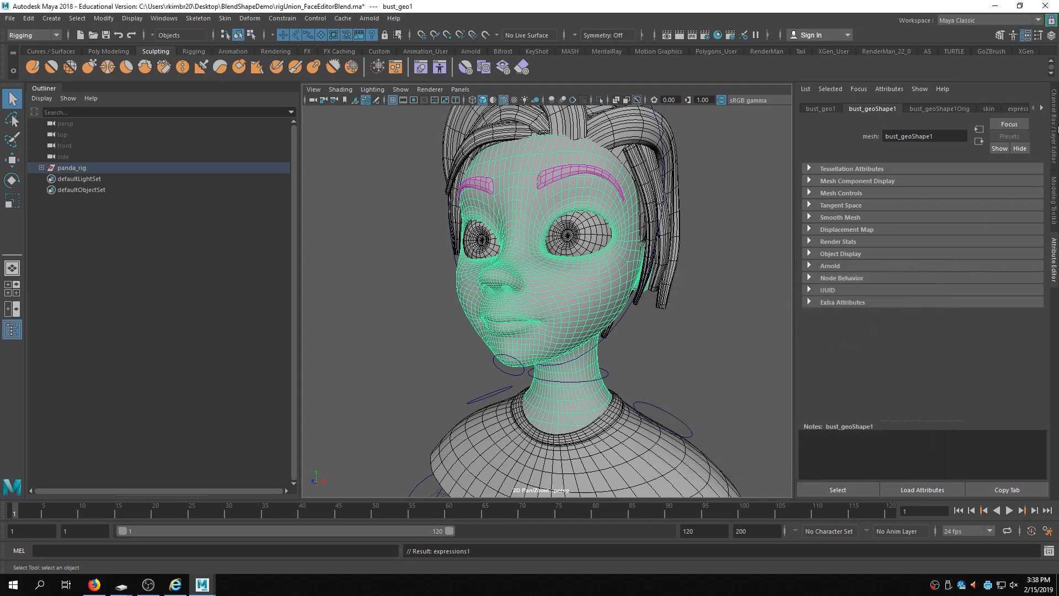
{"action": "left_click", "coordinate": [620, 313]}
{"action": "left_click", "coordinate": [603, 306]}
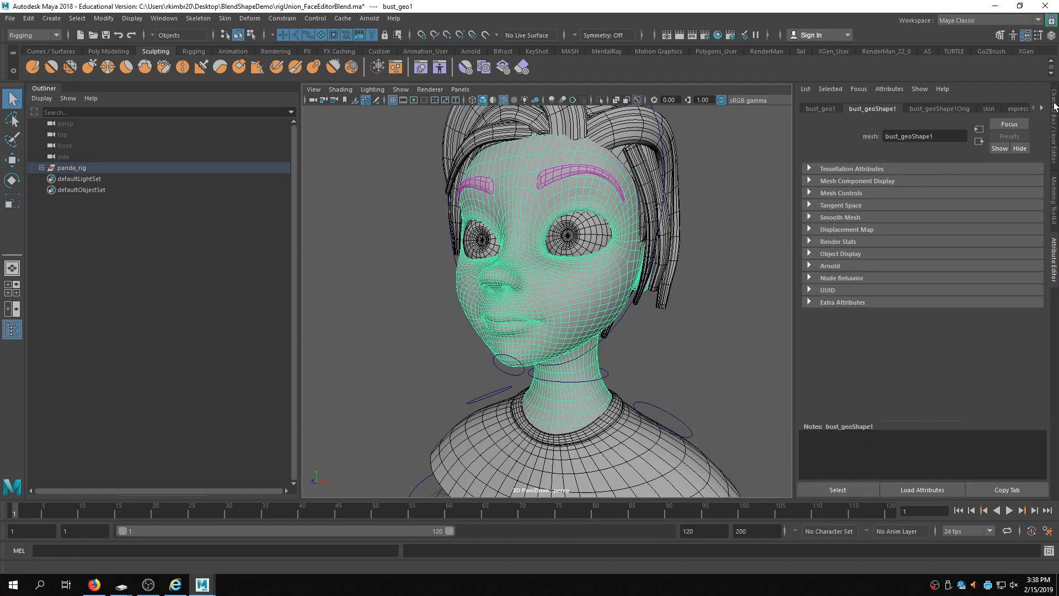
{"action": "left_click", "coordinate": [1054, 108]}
{"action": "key", "text": "ctrl+z"}
{"action": "key", "text": "ctrl+z"}
{"action": "key", "text": "ctrl+z"}
{"action": "key", "text": "ctrl+z"}
{"action": "key", "text": "ctrl+z"}
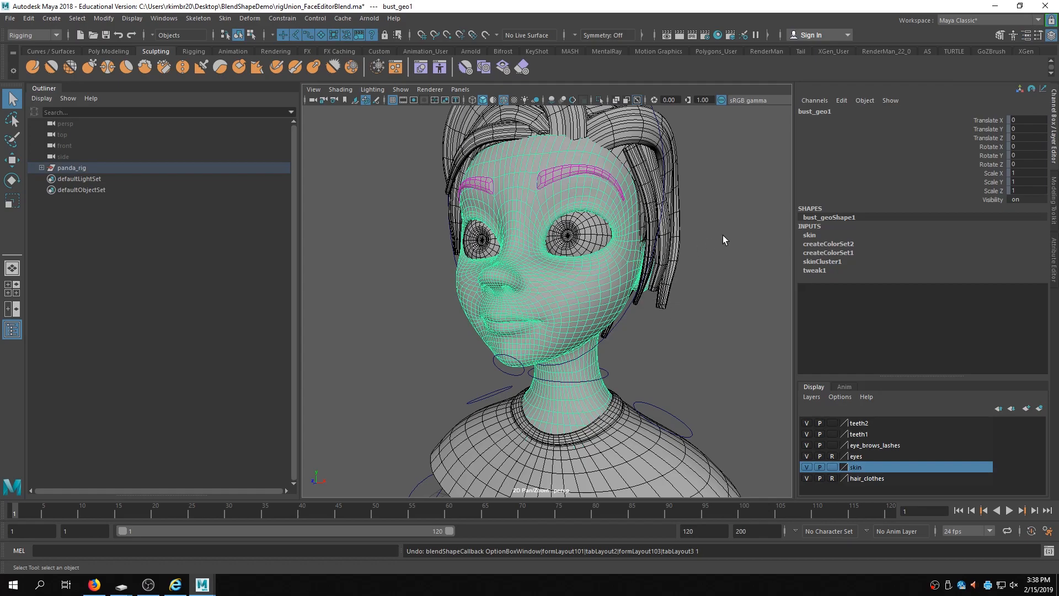
- Create a blend shape node named expressions on the head mesh
{"action": "left_click", "coordinate": [250, 18]}
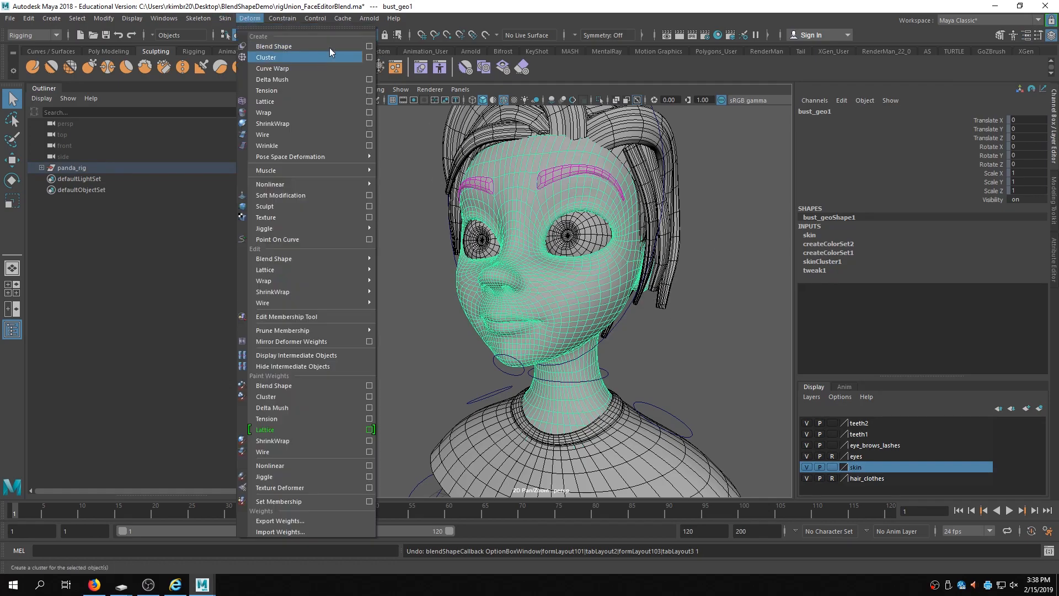
{"action": "left_click", "coordinate": [369, 46]}
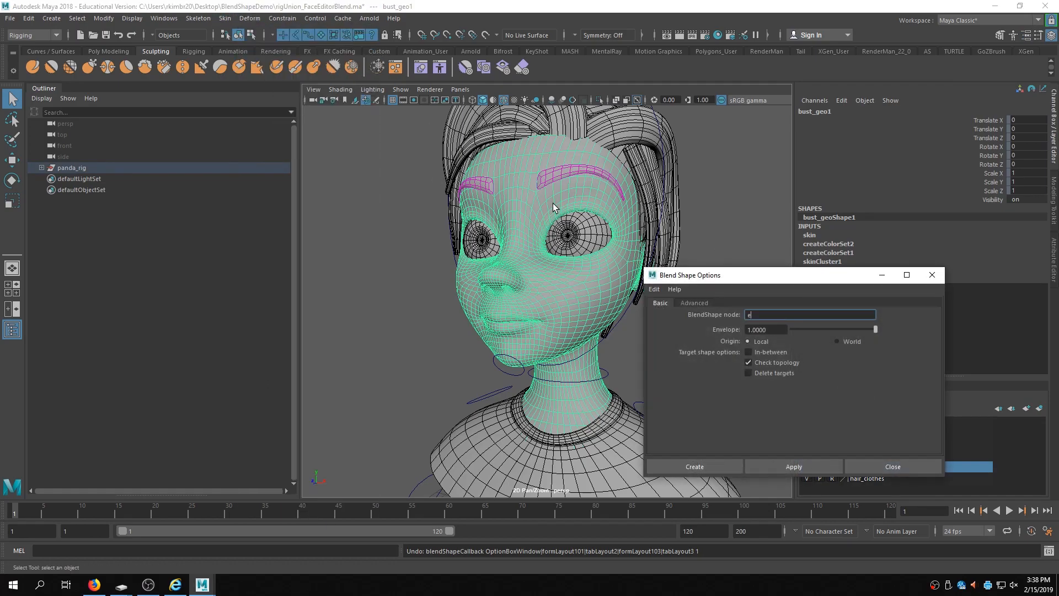
{"action": "type", "text": "expressions"}
{"action": "key", "text": "Return"}
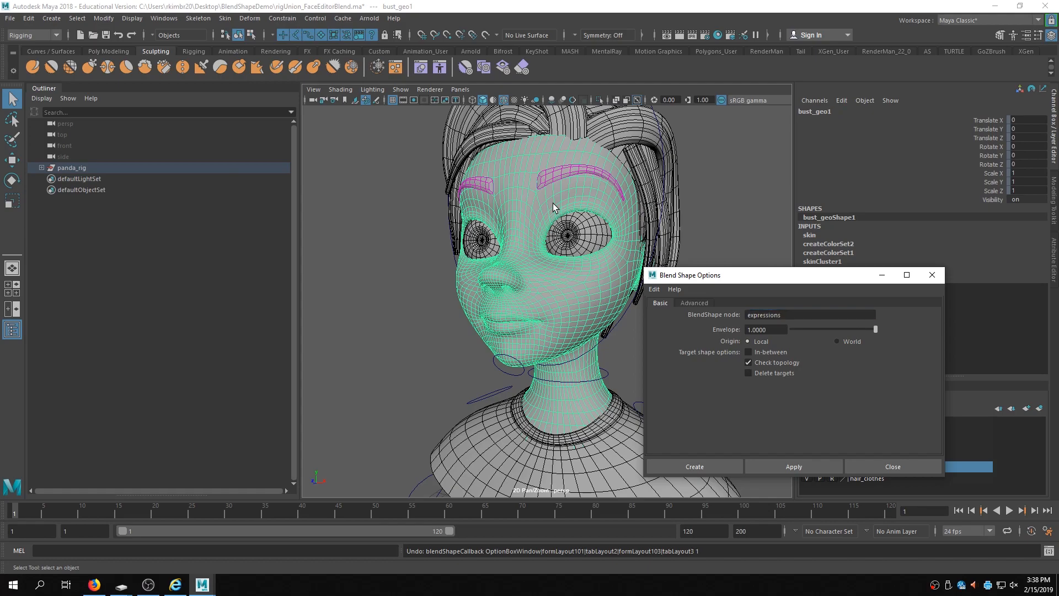
{"action": "left_click", "coordinate": [713, 469]}
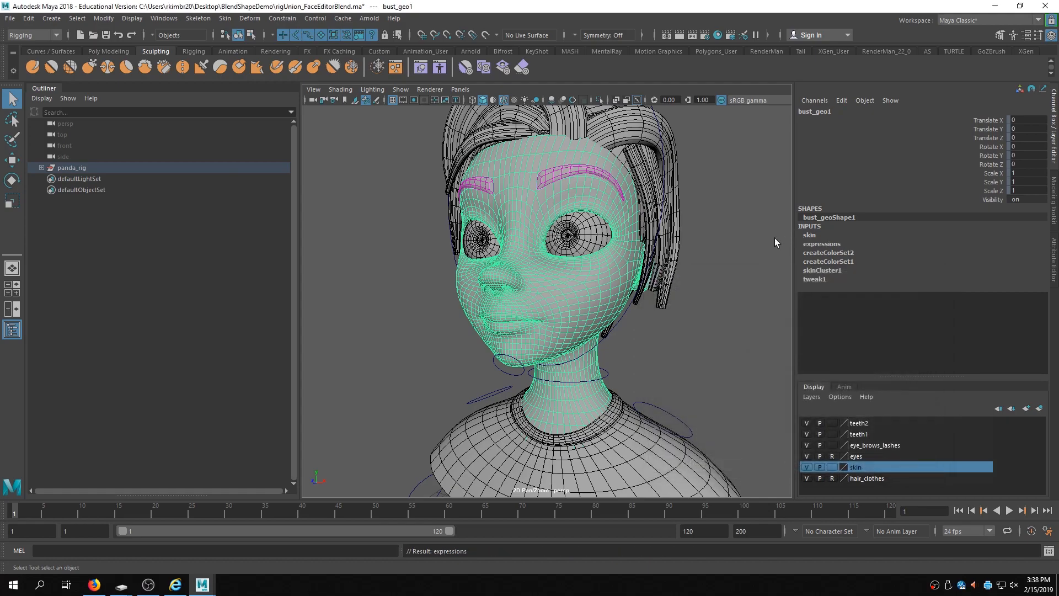
- Open the Shape Editor and move it beside the viewport
{"action": "left_click", "coordinate": [156, 20]}
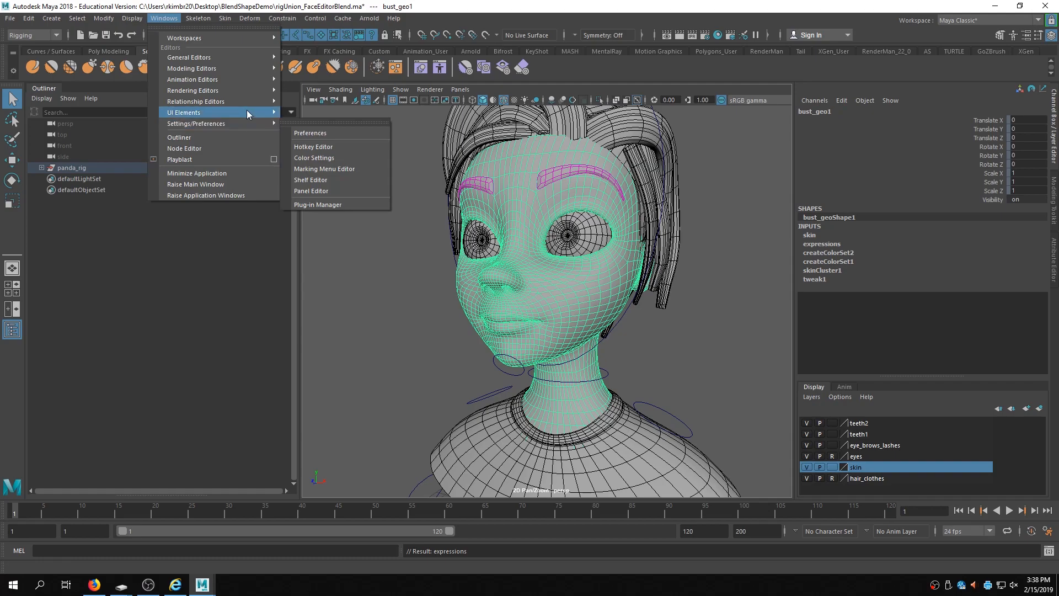
{"action": "mouse_move", "coordinate": [243, 81]}
{"action": "left_click", "coordinate": [336, 165]}
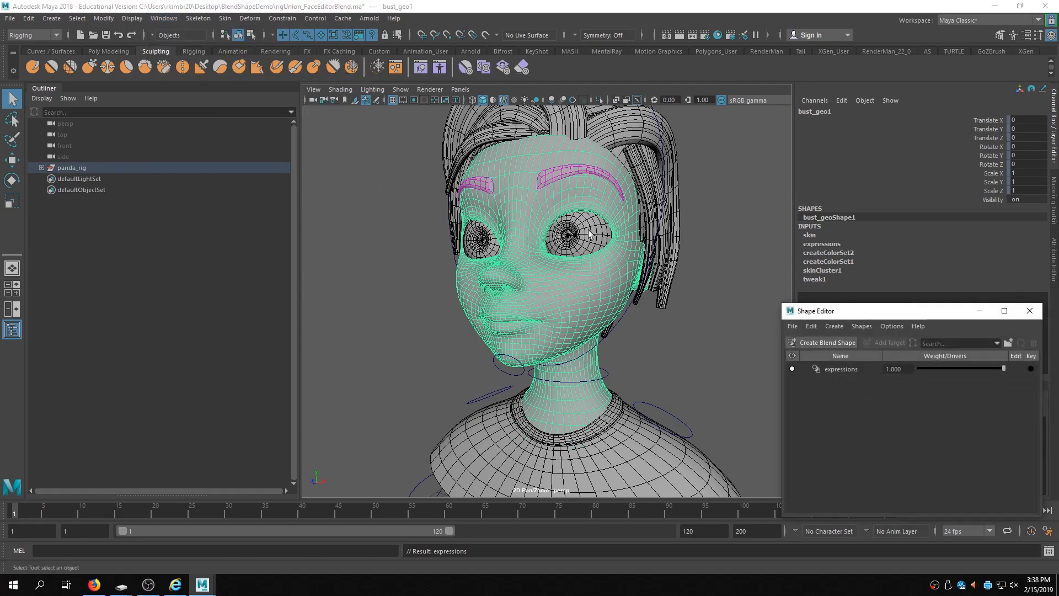
{"action": "left_click_drag", "start_coordinate": [920, 317], "coordinate": [280, 174]}
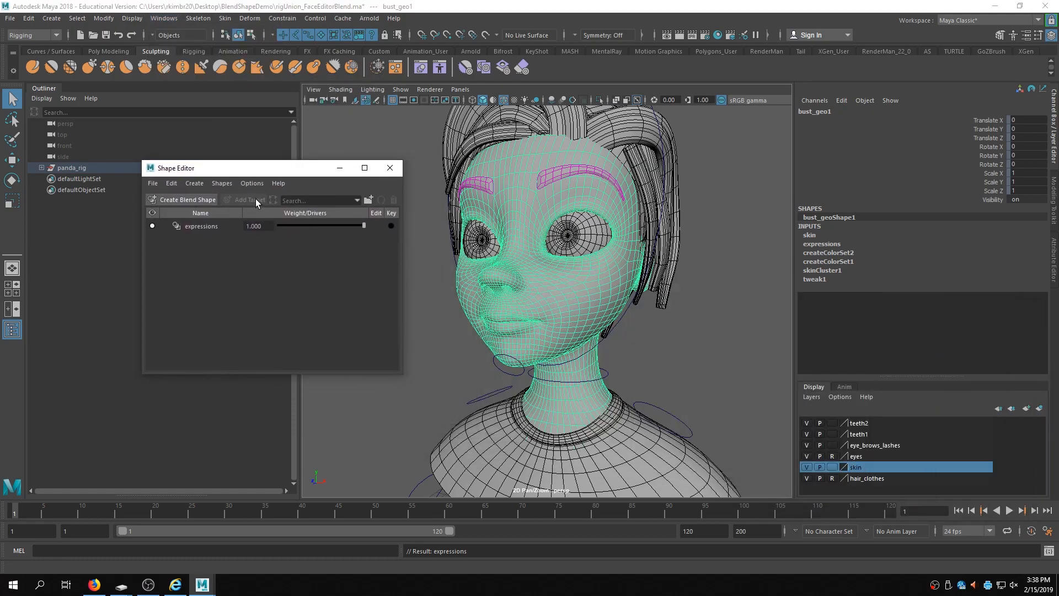
- Add a new target to the expressions blend shape, entering its edit mode
{"action": "left_click", "coordinate": [179, 225]}
{"action": "left_click", "coordinate": [250, 200]}
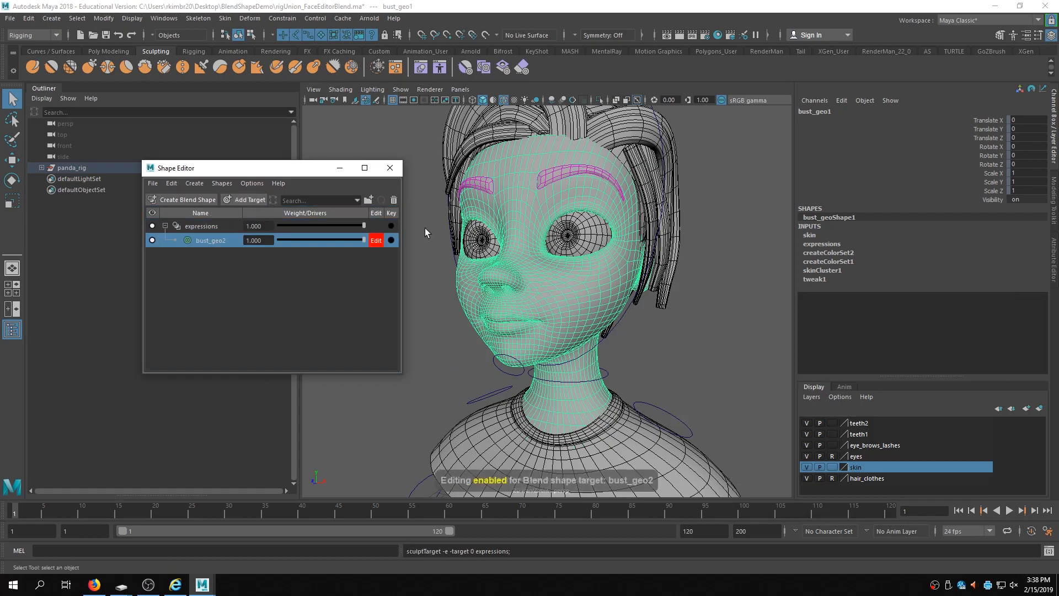
{"action": "middle_click_drag", "start_coordinate": [605, 237], "coordinate": [623, 253], "text": "alt"}
{"action": "right_click_drag", "start_coordinate": [624, 253], "coordinate": [681, 269], "text": "alt"}
{"action": "middle_click_drag", "start_coordinate": [680, 269], "coordinate": [666, 206], "text": "alt"}
- Pull the mouth corner upward into a smile on the new target with the Grab tool
{"action": "left_click", "coordinate": [89, 66]}
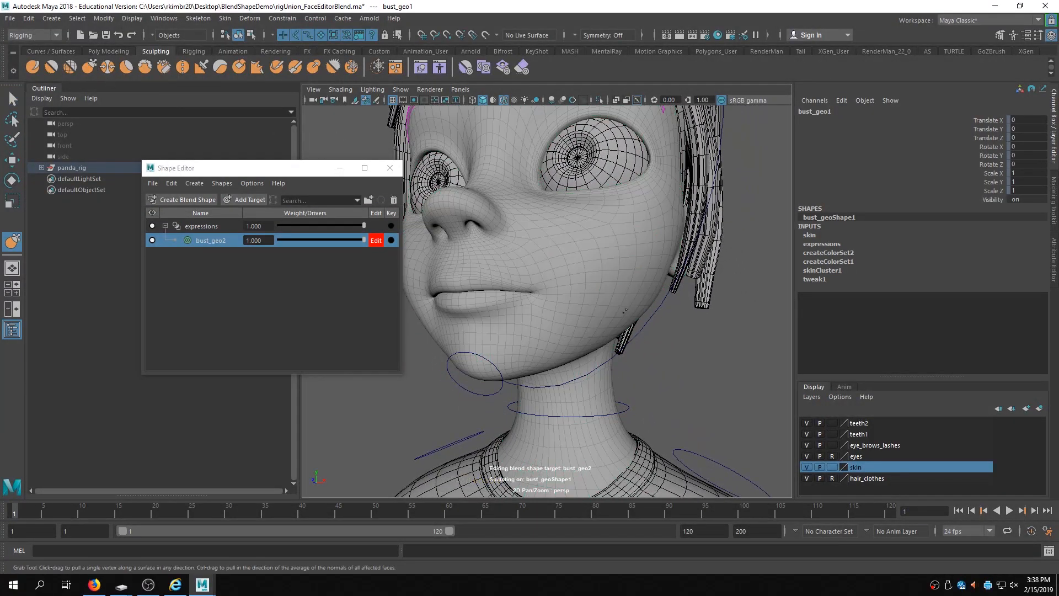
{"action": "mouse_move", "coordinate": [541, 299]}
{"action": "left_mouse_down", "text": "alt"}
{"action": "mouse_move", "coordinate": [566, 299]}
{"action": "mouse_move", "coordinate": [567, 279]}
{"action": "left_mouse_up", "text": "alt"}
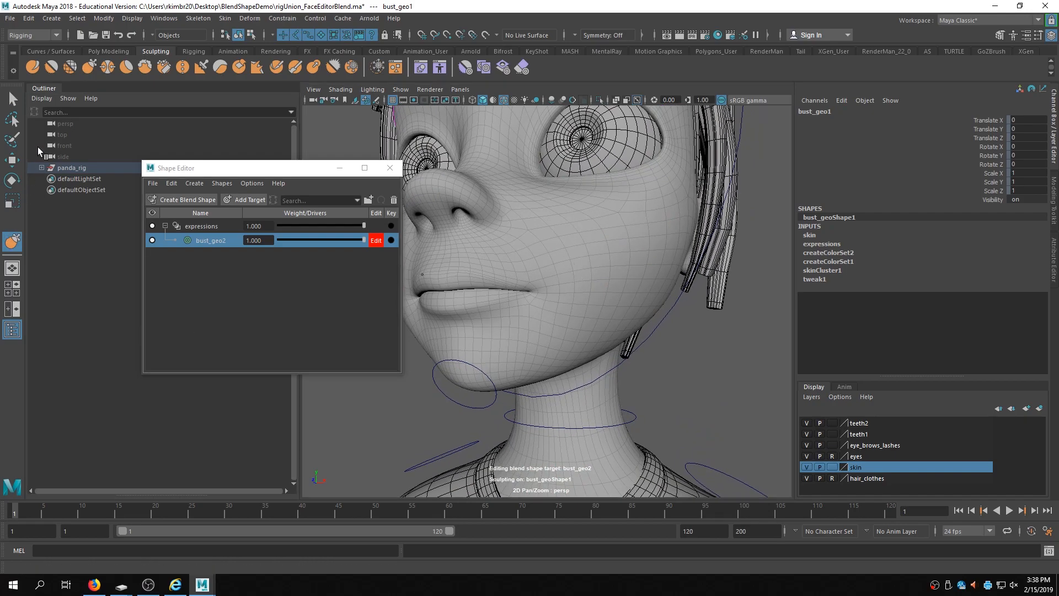
{"action": "double_click", "coordinate": [12, 241]}
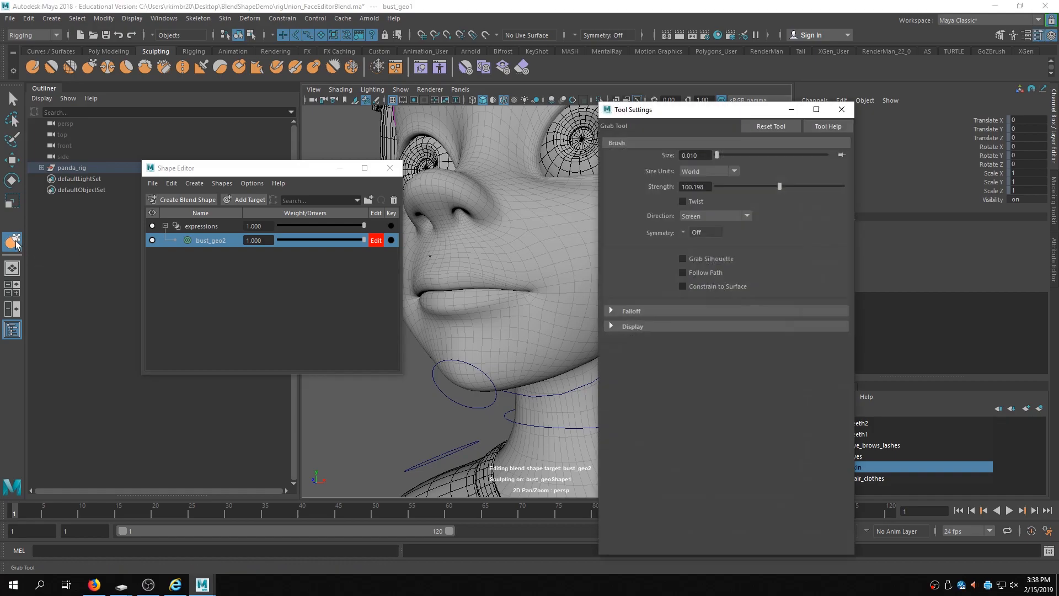
{"action": "left_click_drag", "start_coordinate": [708, 111], "coordinate": [931, 117]}
{"action": "mouse_move", "coordinate": [531, 292]}
{"action": "left_mouse_down"}
{"action": "mouse_move", "coordinate": [610, 276]}
{"action": "mouse_move", "coordinate": [573, 285]}
{"action": "left_mouse_up"}
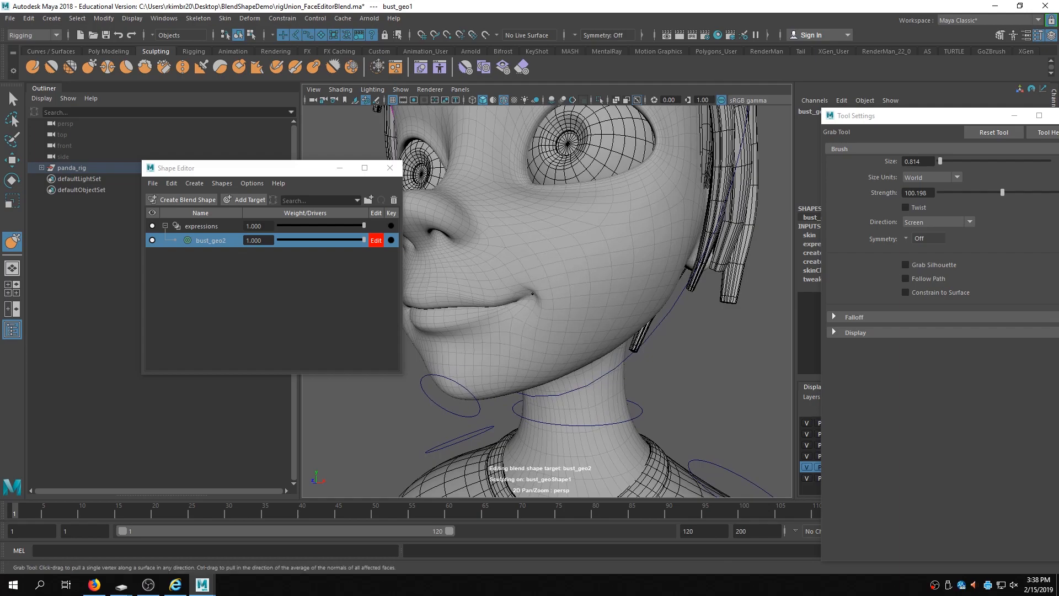
- Enlarge the Grab brush to about 1.56 and push the cheek further into the smile
{"action": "key", "text": "b"}
{"action": "left_click_drag", "start_coordinate": [523, 300], "coordinate": [544, 301]}
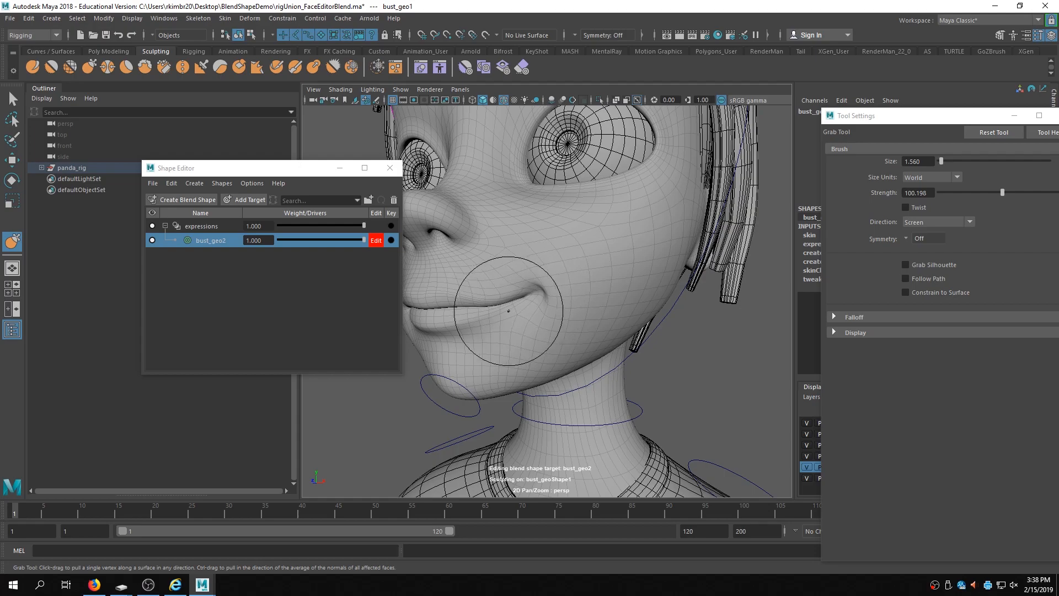
{"action": "mouse_move", "coordinate": [515, 302]}
{"action": "left_mouse_down", "text": "alt"}
{"action": "mouse_move", "coordinate": [567, 289]}
{"action": "mouse_move", "coordinate": [589, 302]}
{"action": "left_mouse_up", "text": "alt"}
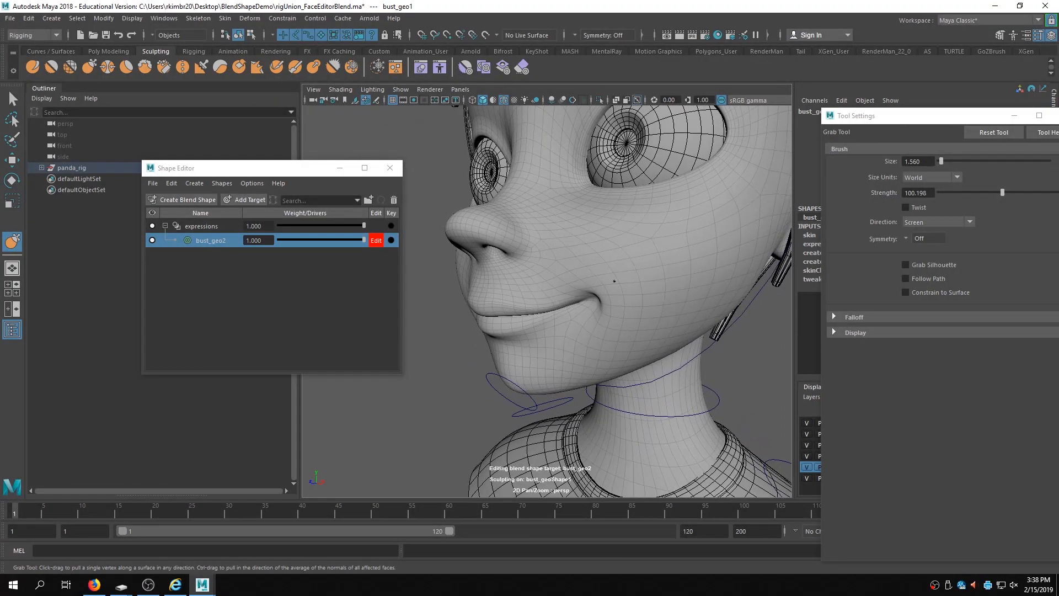
{"action": "mouse_move", "coordinate": [627, 273]}
{"action": "right_mouse_down", "text": "alt"}
{"action": "mouse_move", "coordinate": [700, 304]}
{"action": "mouse_move", "coordinate": [563, 303]}
{"action": "right_mouse_up", "text": "alt"}
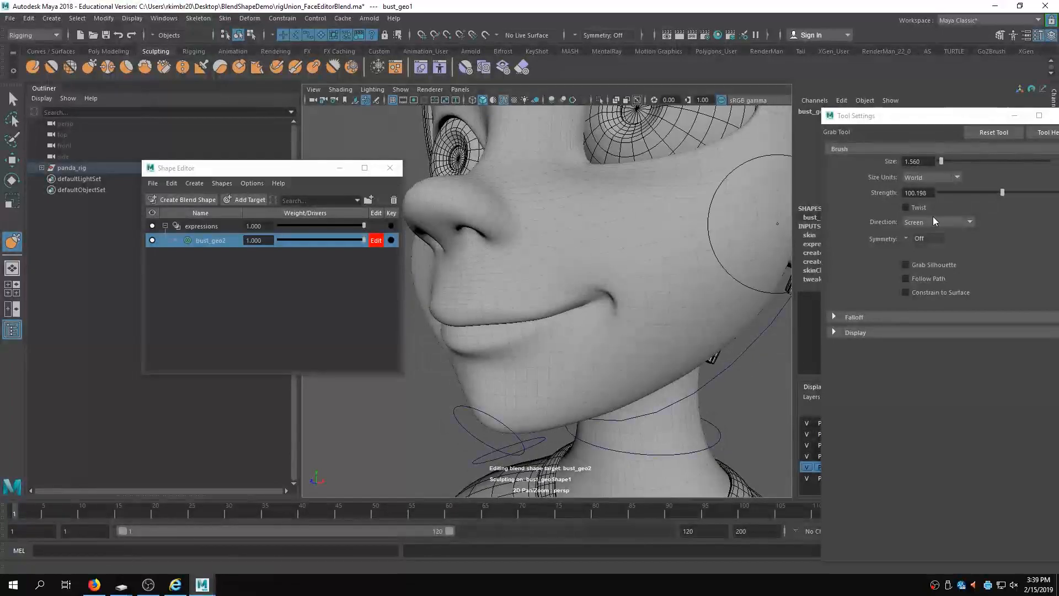
- Refine the smiling cheek and mouth corner with more Grab strokes, then close the tool settings
{"action": "left_click_drag", "start_coordinate": [908, 115], "coordinate": [853, 81]}
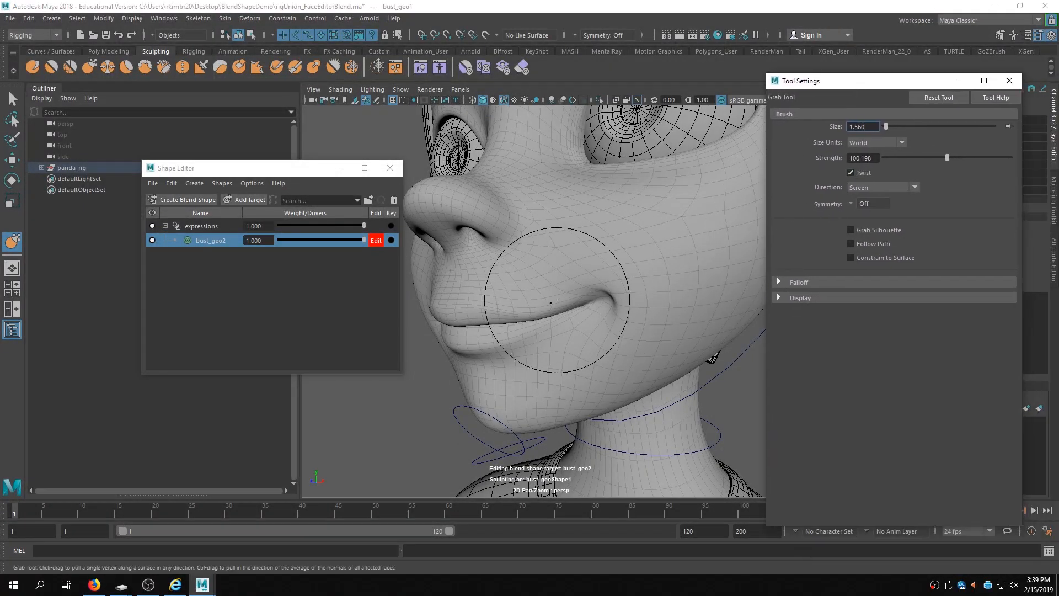
{"action": "mouse_move", "coordinate": [610, 280]}
{"action": "left_mouse_down"}
{"action": "mouse_move", "coordinate": [522, 283]}
{"action": "mouse_move", "coordinate": [687, 257]}
{"action": "mouse_move", "coordinate": [623, 255]}
{"action": "left_mouse_up"}
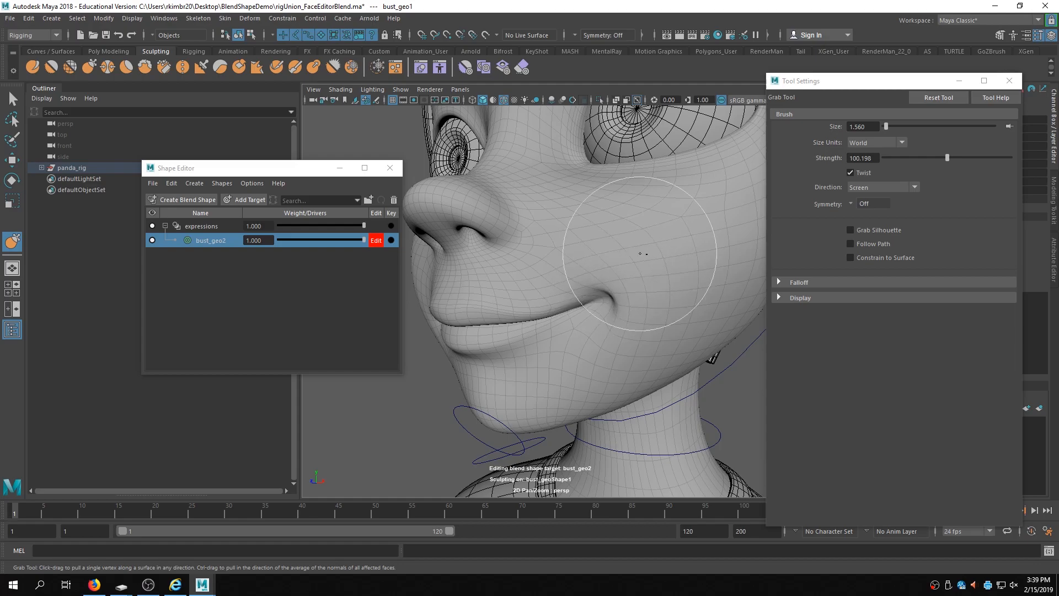
{"action": "left_click_drag", "start_coordinate": [648, 307], "coordinate": [628, 296], "text": "alt"}
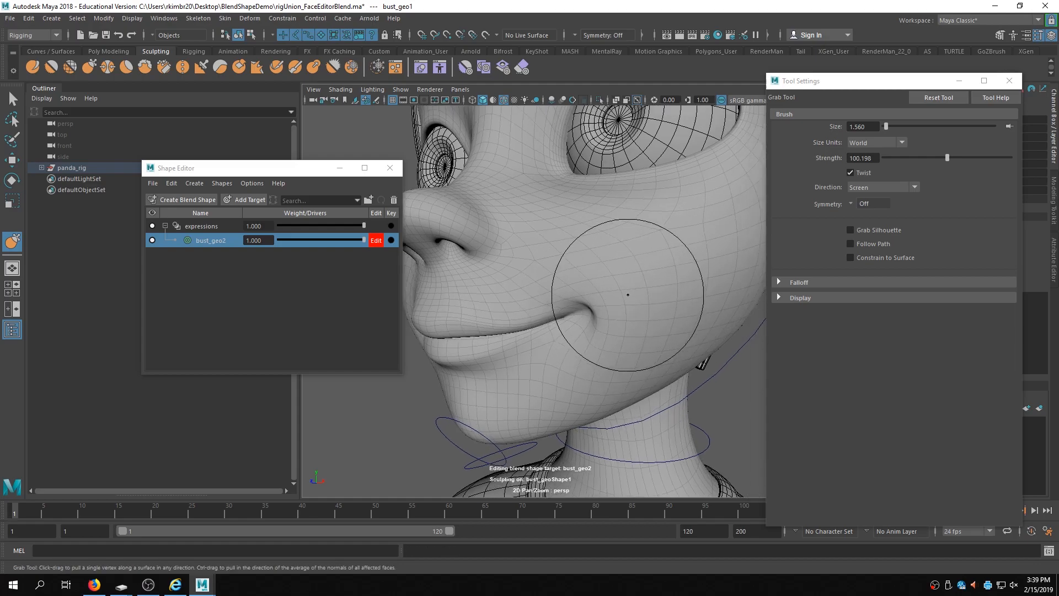
{"action": "left_click_drag", "start_coordinate": [568, 307], "coordinate": [605, 271], "text": "alt"}
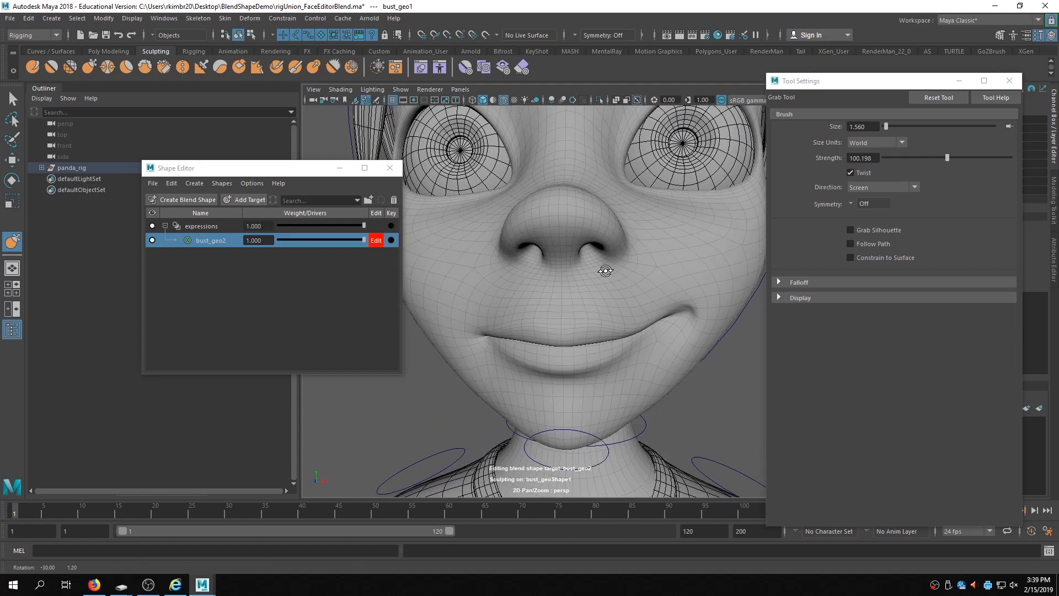
{"action": "scroll", "coordinate": [604, 271], "scroll_direction": "down", "scroll_amount": 8}
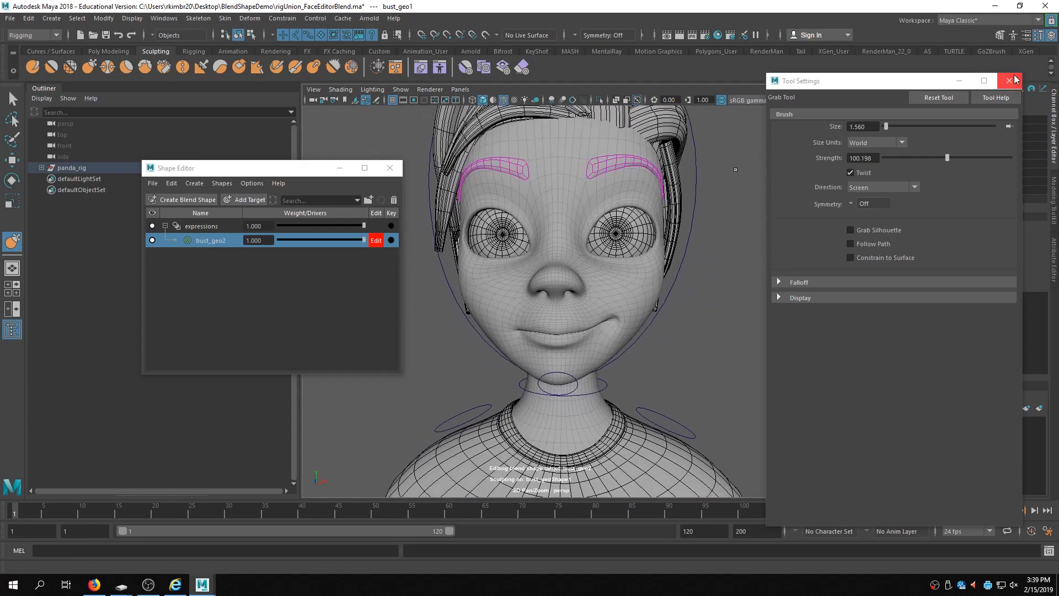
{"action": "left_click", "coordinate": [1010, 81]}
- Rename the sculpted target L_smile and turn off its edit mode
{"action": "left_click_drag", "start_coordinate": [247, 173], "coordinate": [796, 169]}
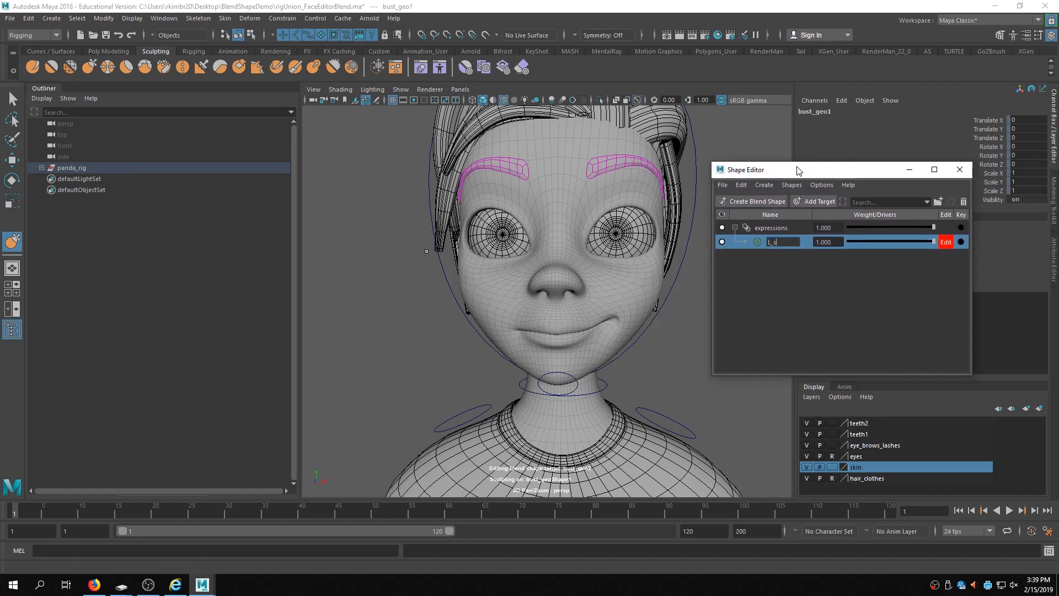
{"action": "key", "text": "Return"}
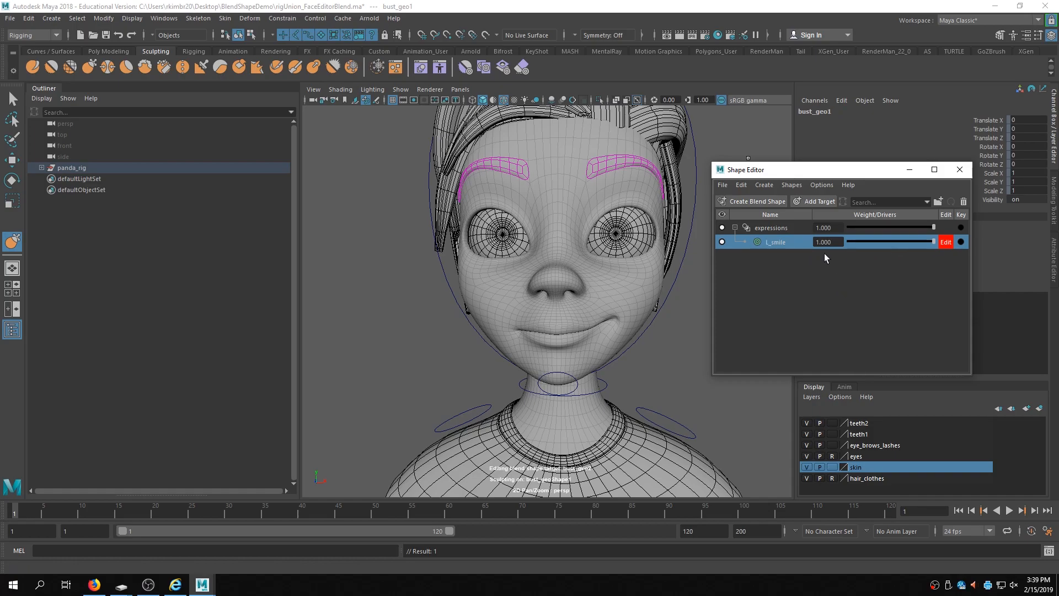
{"action": "left_click", "coordinate": [947, 243]}
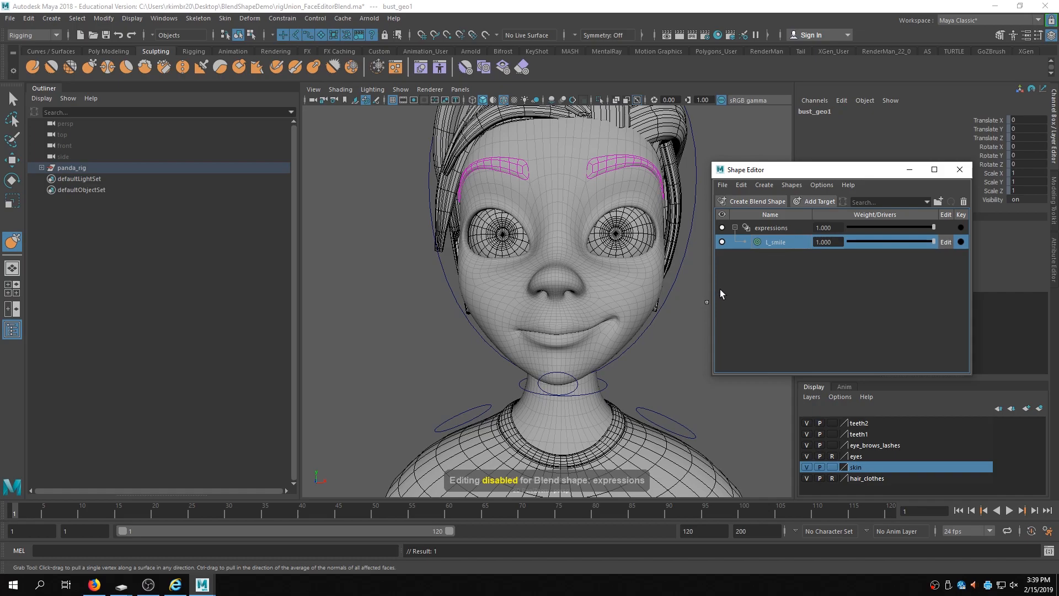
- Try mirroring the L_smile target and adjusting it, then undo those changes
{"action": "right_click", "coordinate": [780, 243]}
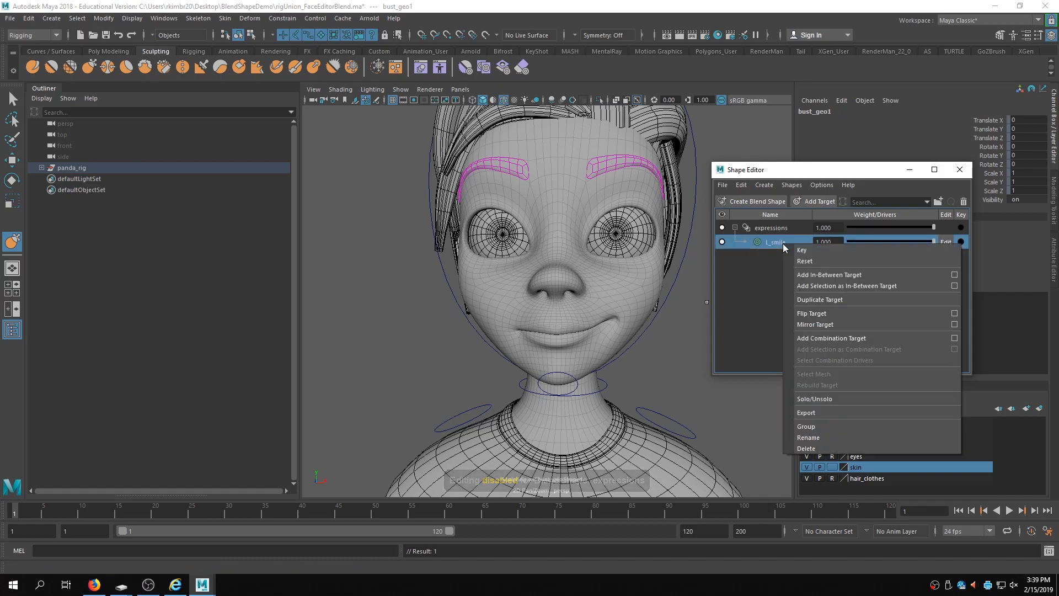
{"action": "left_click", "coordinate": [819, 325]}
{"action": "mouse_move", "coordinate": [574, 331]}
{"action": "left_mouse_down", "text": "alt"}
{"action": "mouse_move", "coordinate": [535, 317]}
{"action": "mouse_move", "coordinate": [557, 309]}
{"action": "mouse_move", "coordinate": [543, 323]}
{"action": "left_mouse_up", "text": "alt"}
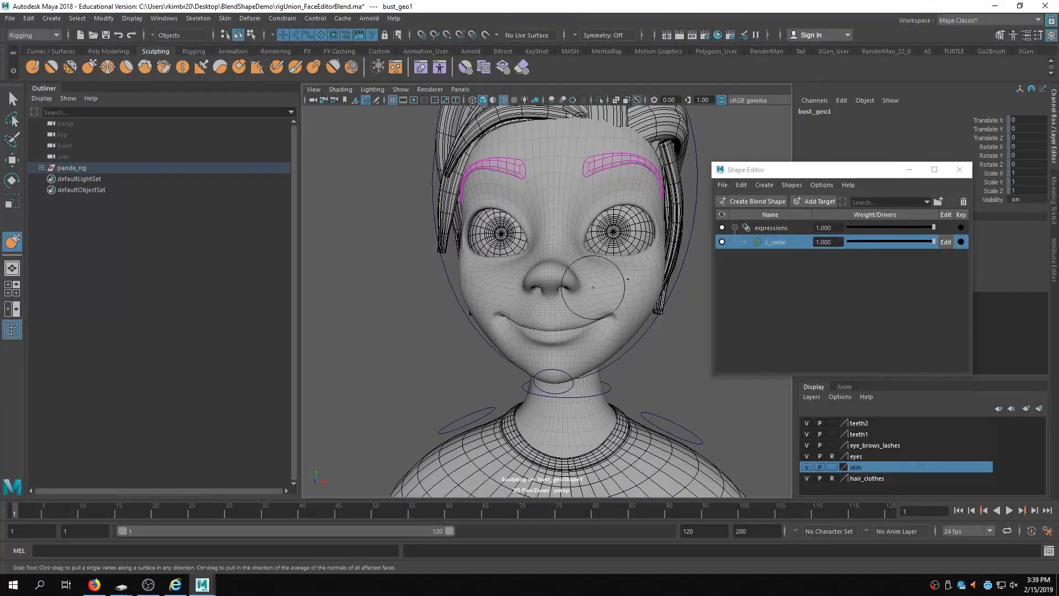
{"action": "left_click_drag", "start_coordinate": [932, 241], "coordinate": [1027, 260]}
{"action": "key", "text": "ctrl+z"}
{"action": "key", "text": "ctrl+z"}
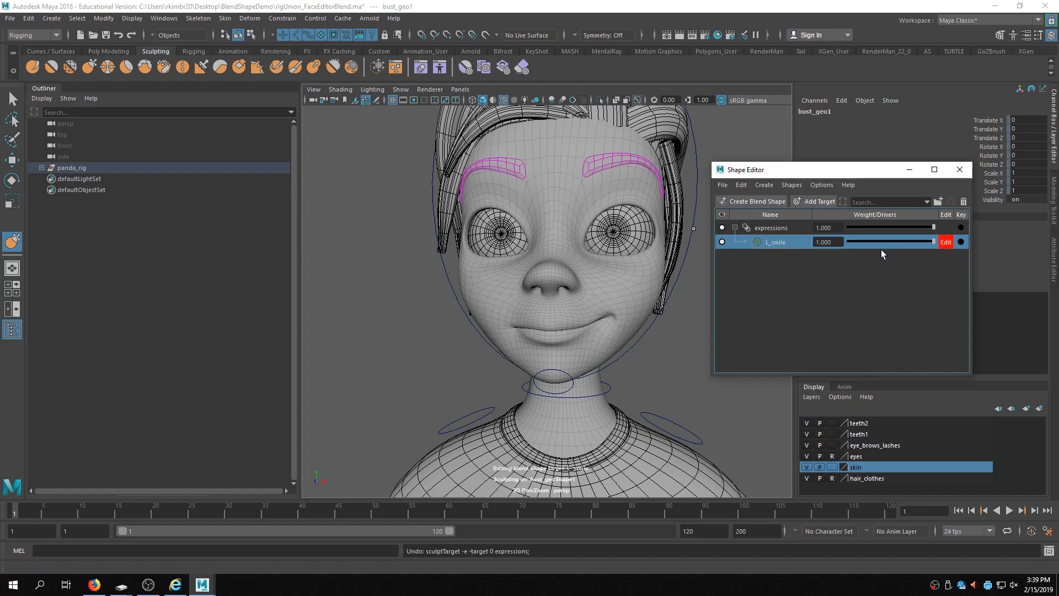
- Turn off edit mode on the L_smile target
{"action": "right_click", "coordinate": [779, 244]}
{"action": "left_click", "coordinate": [858, 243]}
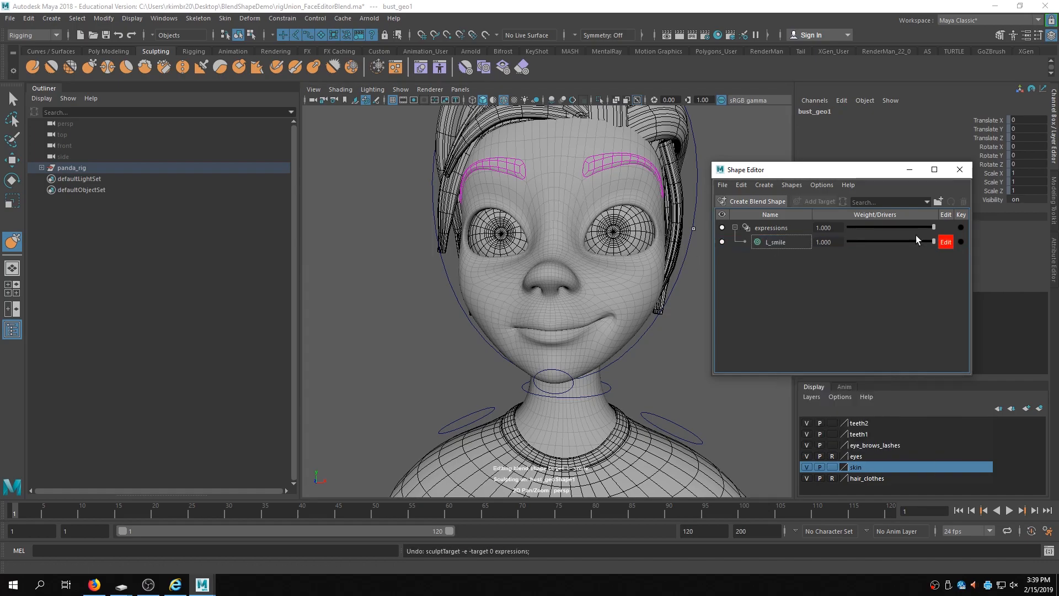
{"action": "left_click", "coordinate": [946, 245]}
- Duplicate the L_smile target and rename the copy R_smile
{"action": "right_click", "coordinate": [785, 241]}
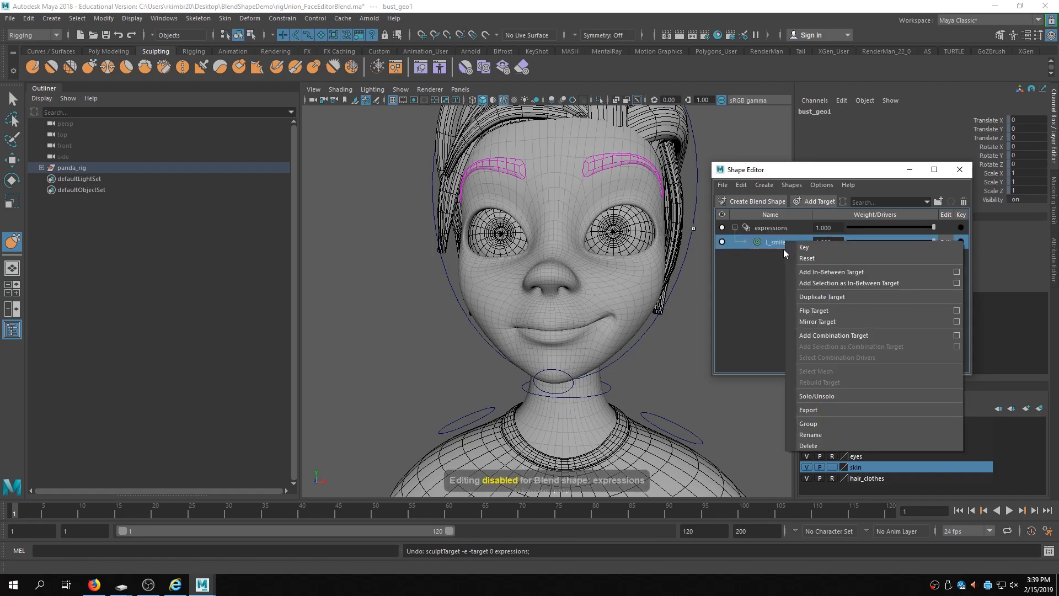
{"action": "left_click", "coordinate": [827, 297]}
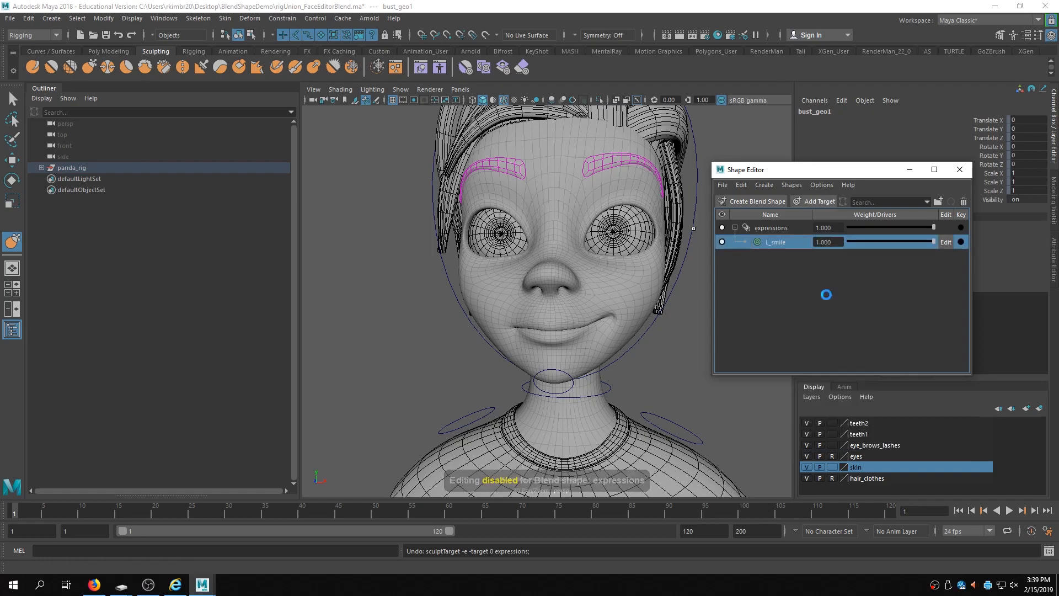
{"action": "left_click_drag", "start_coordinate": [635, 335], "coordinate": [601, 331], "text": "alt"}
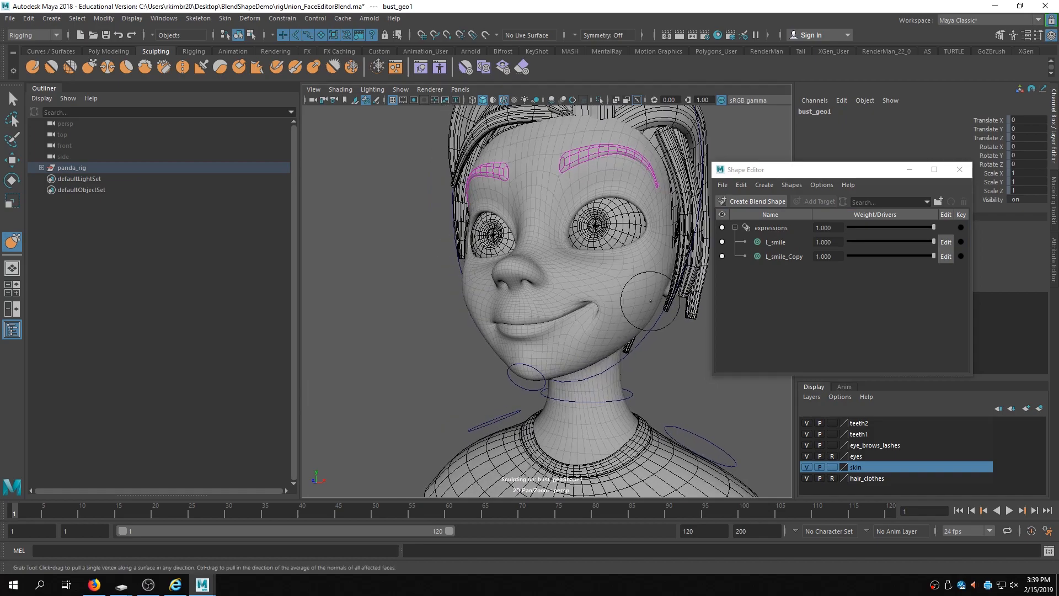
{"action": "double_click", "coordinate": [789, 256]}
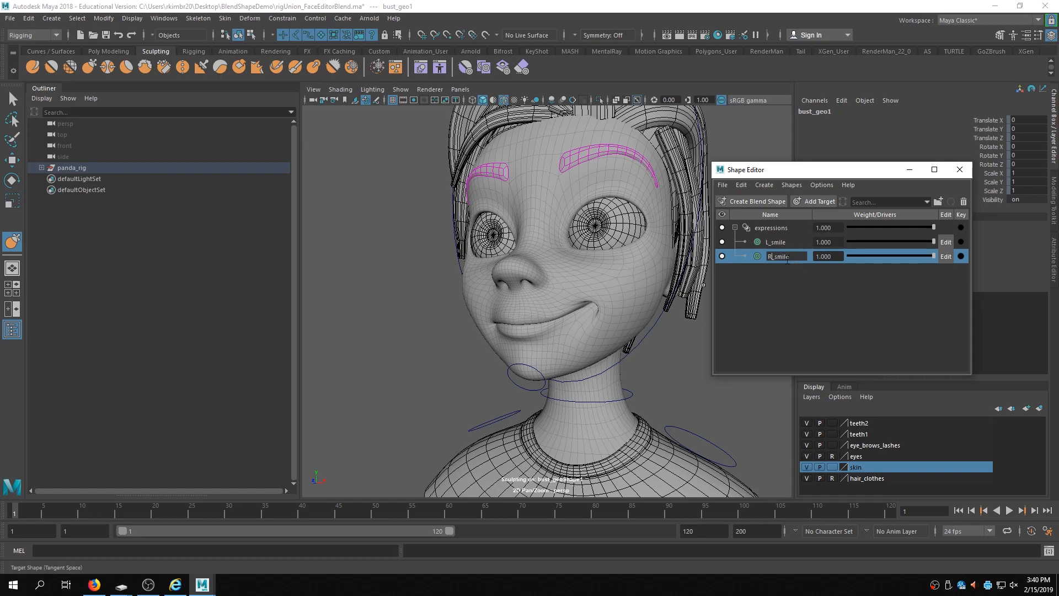
{"action": "key", "text": "Return"}
- Flip the R_smile target so the smile moves to the opposite side of the face
{"action": "right_click", "coordinate": [778, 256]}
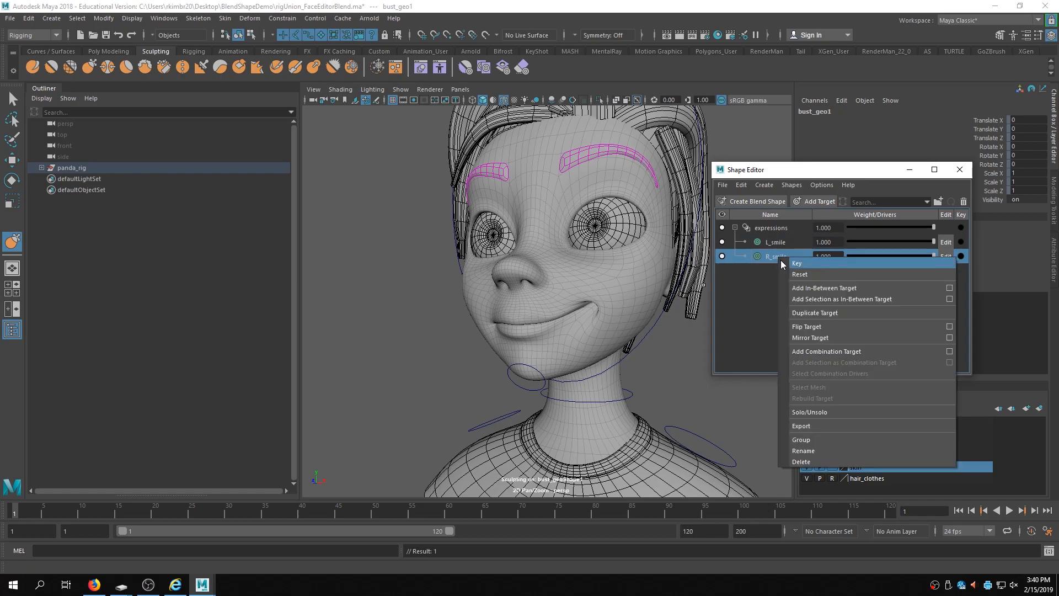
{"action": "left_click", "coordinate": [819, 326]}
{"action": "mouse_move", "coordinate": [602, 286]}
{"action": "left_mouse_down", "text": "alt"}
{"action": "mouse_move", "coordinate": [584, 300]}
{"action": "mouse_move", "coordinate": [633, 303]}
{"action": "mouse_move", "coordinate": [567, 303]}
{"action": "mouse_move", "coordinate": [636, 305]}
{"action": "mouse_move", "coordinate": [585, 301]}
{"action": "left_mouse_up", "text": "alt"}
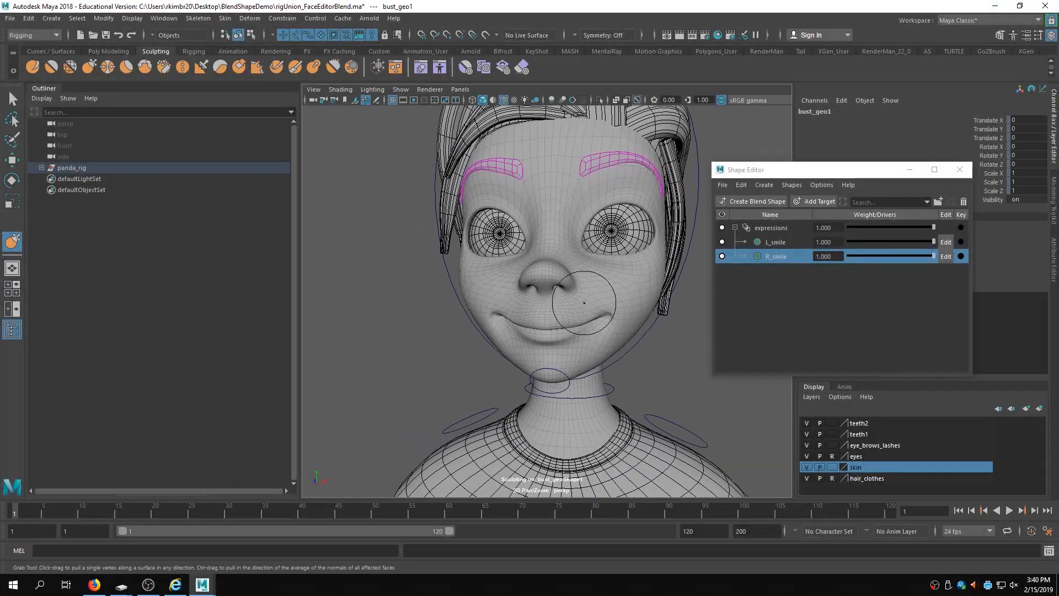
{"action": "right_click_drag", "start_coordinate": [584, 301], "coordinate": [637, 292], "text": "alt"}
{"action": "left_click_drag", "start_coordinate": [637, 291], "coordinate": [603, 298], "text": "alt"}
{"action": "right_click_drag", "start_coordinate": [602, 298], "coordinate": [646, 276], "text": "alt"}
{"action": "middle_click_drag", "start_coordinate": [645, 277], "coordinate": [582, 309], "text": "alt"}
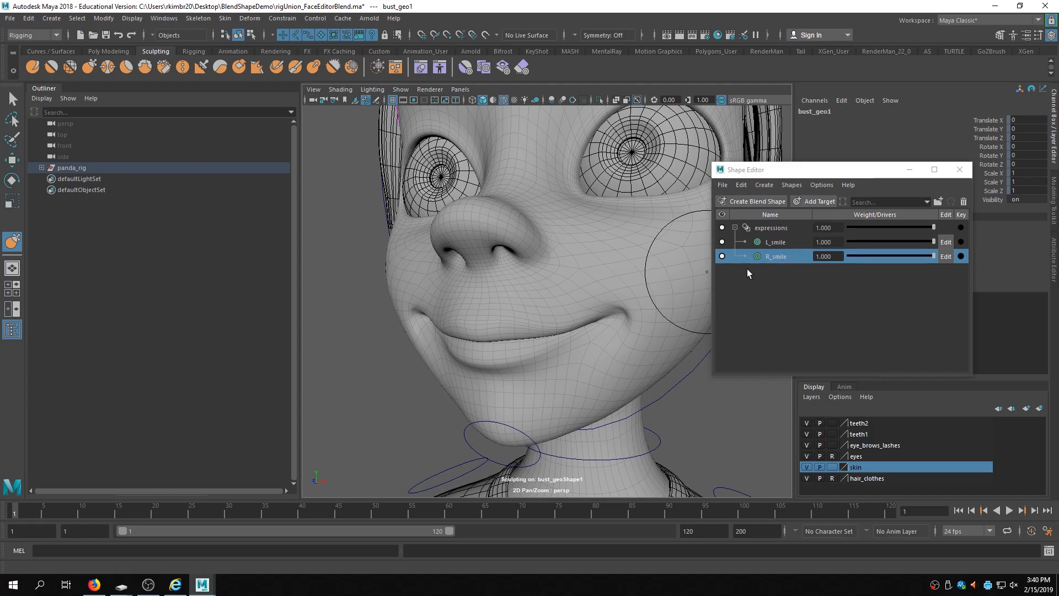
- Widen the Shape Editor, select L_smile and R_smile, and add a combination target driven by both
{"action": "left_click_drag", "start_coordinate": [936, 253], "coordinate": [982, 230]}
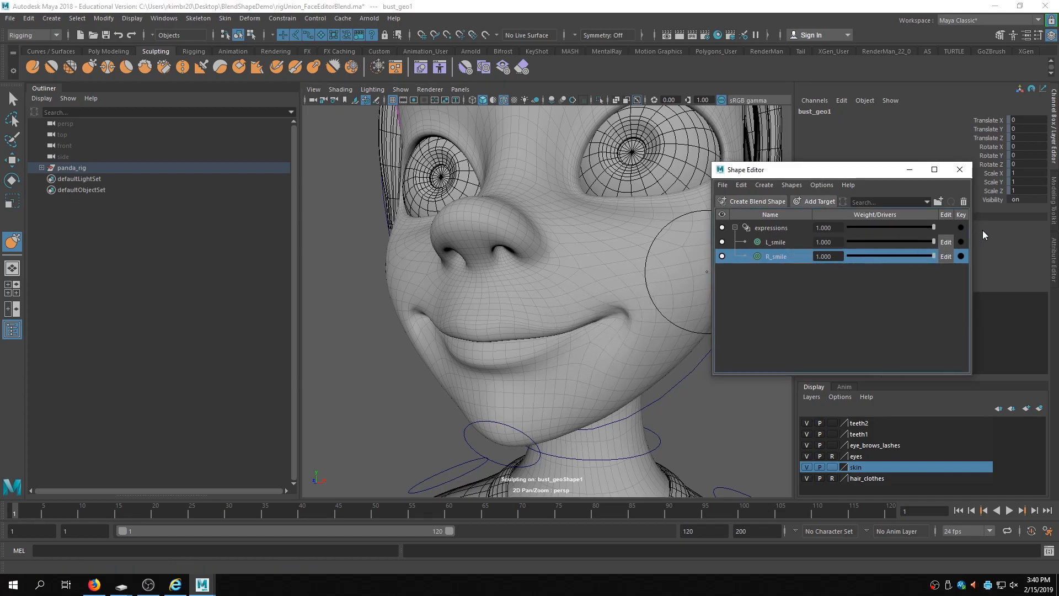
{"action": "left_click_drag", "start_coordinate": [932, 227], "coordinate": [1048, 229]}
{"action": "left_click", "coordinate": [776, 241], "text": "ctrl"}
{"action": "right_click", "coordinate": [780, 244]}
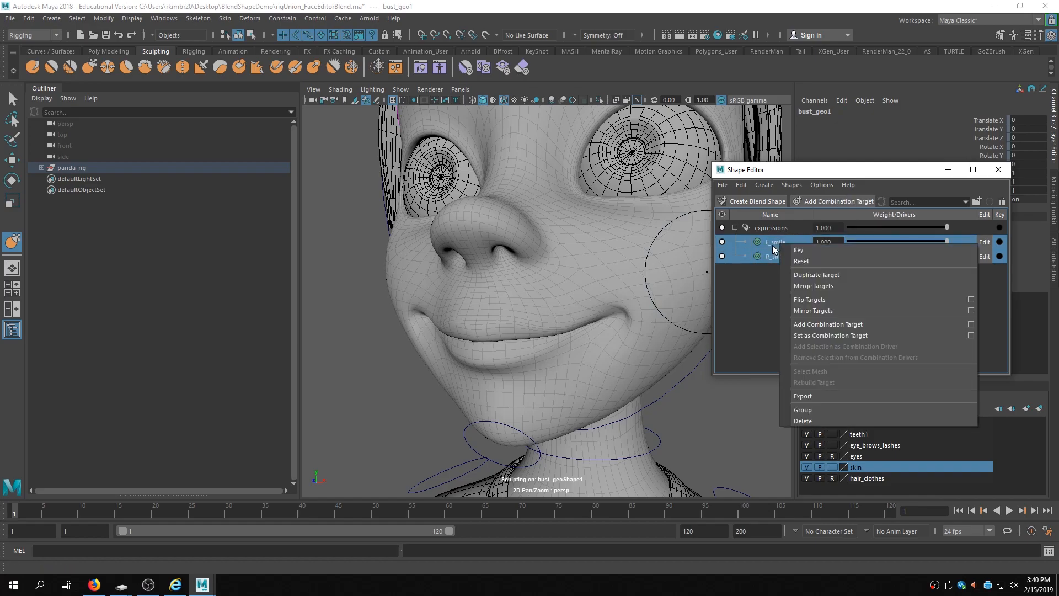
{"action": "left_click", "coordinate": [823, 325]}
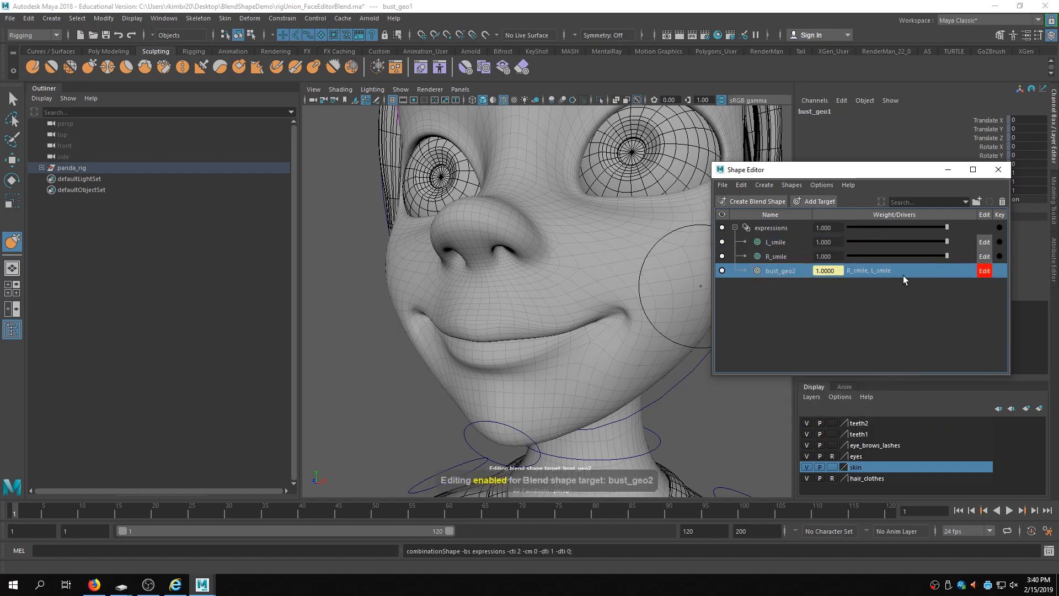
- Set the Grab brush symmetry to Object X and turn off Twist in its tool settings
{"action": "left_click_drag", "start_coordinate": [555, 319], "coordinate": [513, 324], "text": "alt"}
{"action": "right_click_drag", "start_coordinate": [513, 323], "coordinate": [586, 323], "text": "alt"}
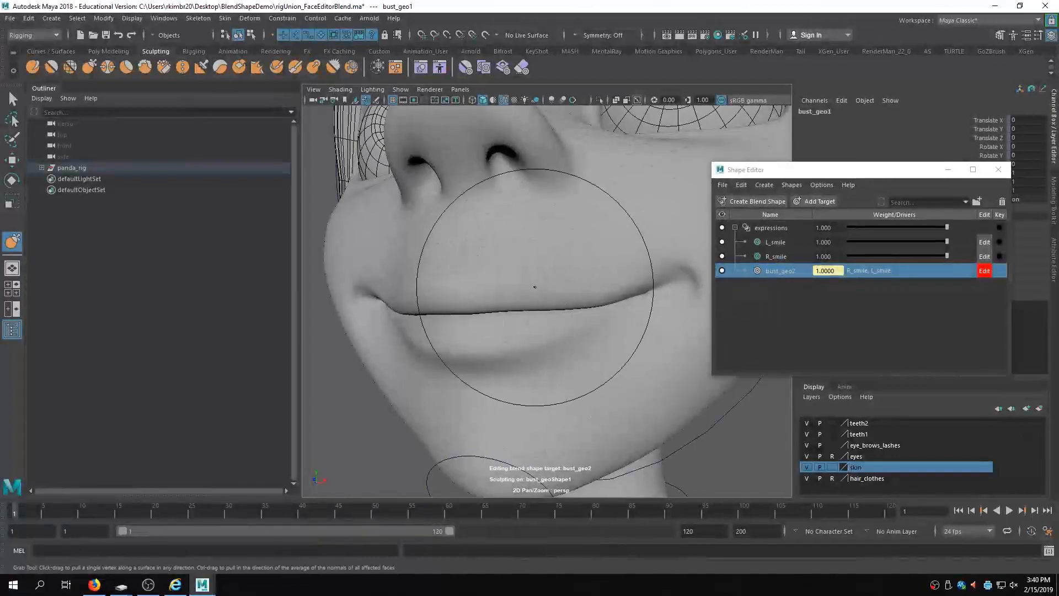
{"action": "key", "text": "b"}
{"action": "left_click_drag", "start_coordinate": [559, 259], "coordinate": [498, 258]}
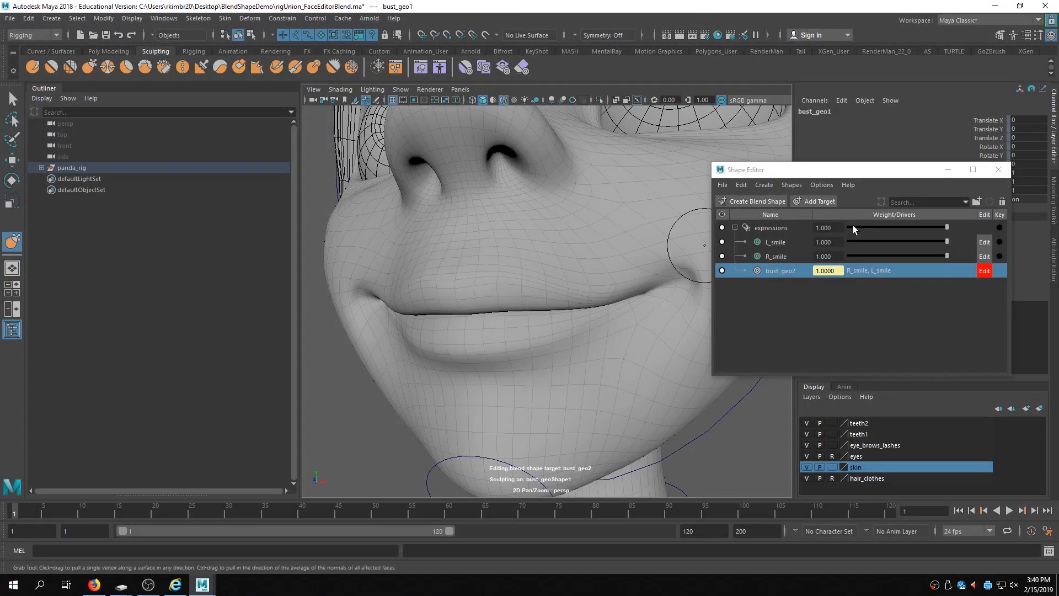
{"action": "left_click", "coordinate": [572, 35]}
{"action": "left_click", "coordinate": [594, 48]}
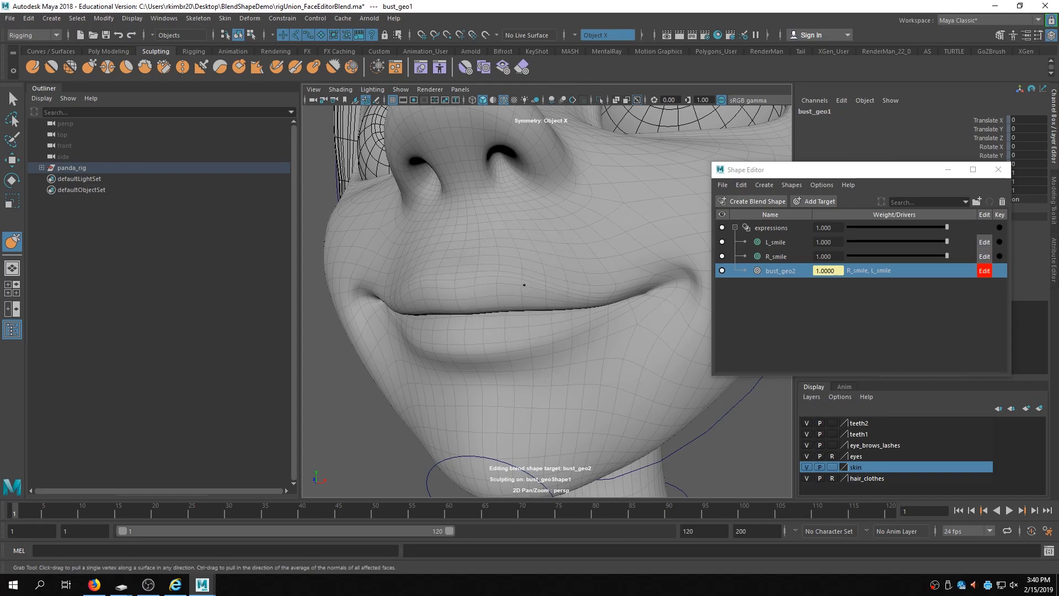
{"action": "double_click", "coordinate": [12, 241]}
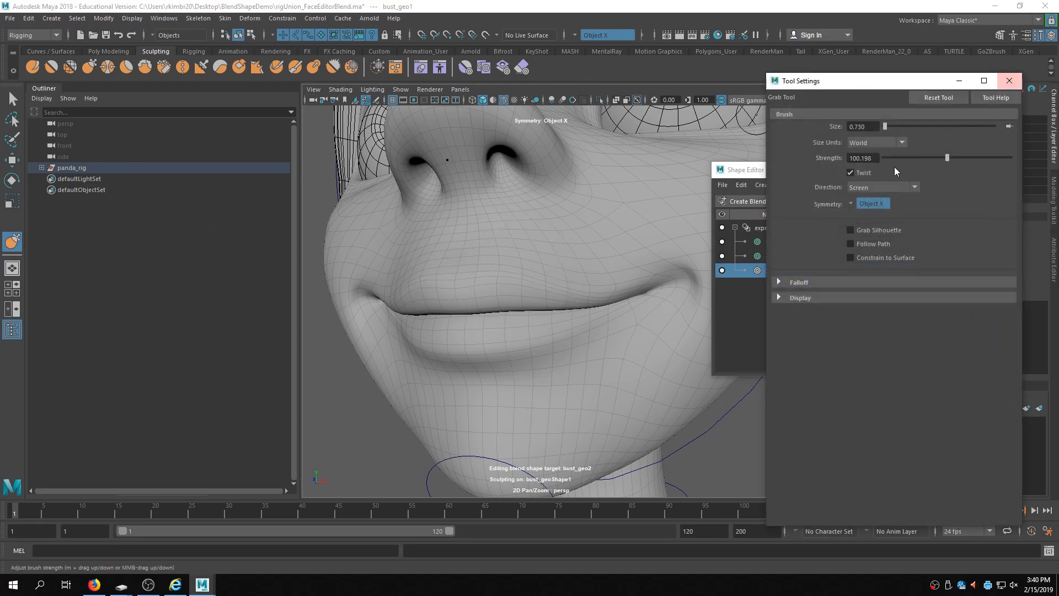
{"action": "left_click", "coordinate": [850, 173]}
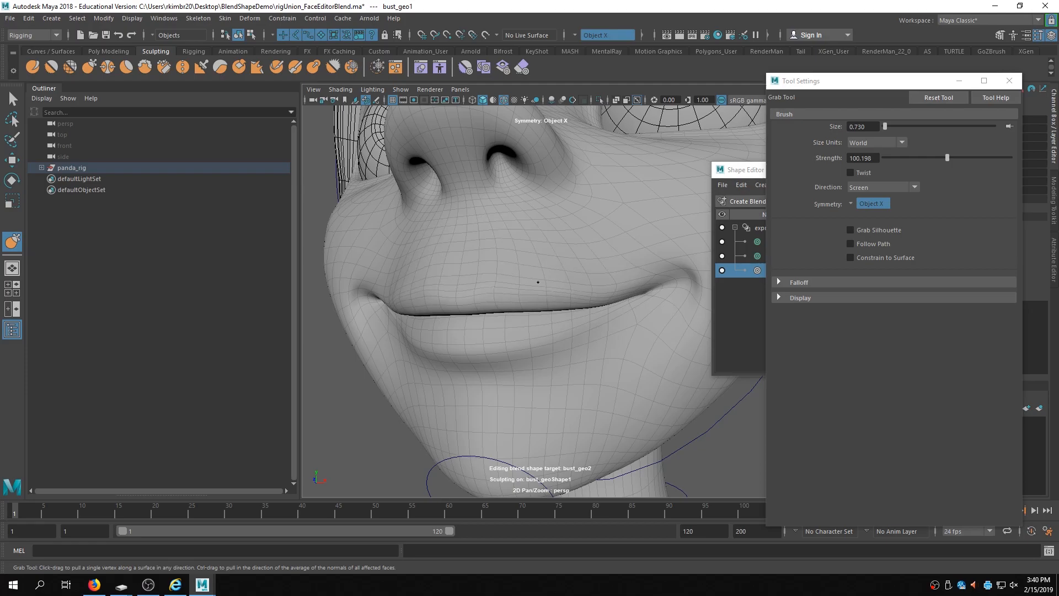
- Undo a trial Grab stroke on the mouth and resize the brush to about 0.875
{"action": "mouse_move", "coordinate": [483, 363]}
{"action": "left_mouse_down"}
{"action": "mouse_move", "coordinate": [480, 353]}
{"action": "mouse_move", "coordinate": [529, 359]}
{"action": "mouse_move", "coordinate": [534, 338]}
{"action": "mouse_move", "coordinate": [486, 358]}
{"action": "left_mouse_up"}
{"action": "key", "text": "ctrl+z"}
{"action": "key", "text": "b"}
{"action": "left_click_drag", "start_coordinate": [422, 345], "coordinate": [423, 339]}
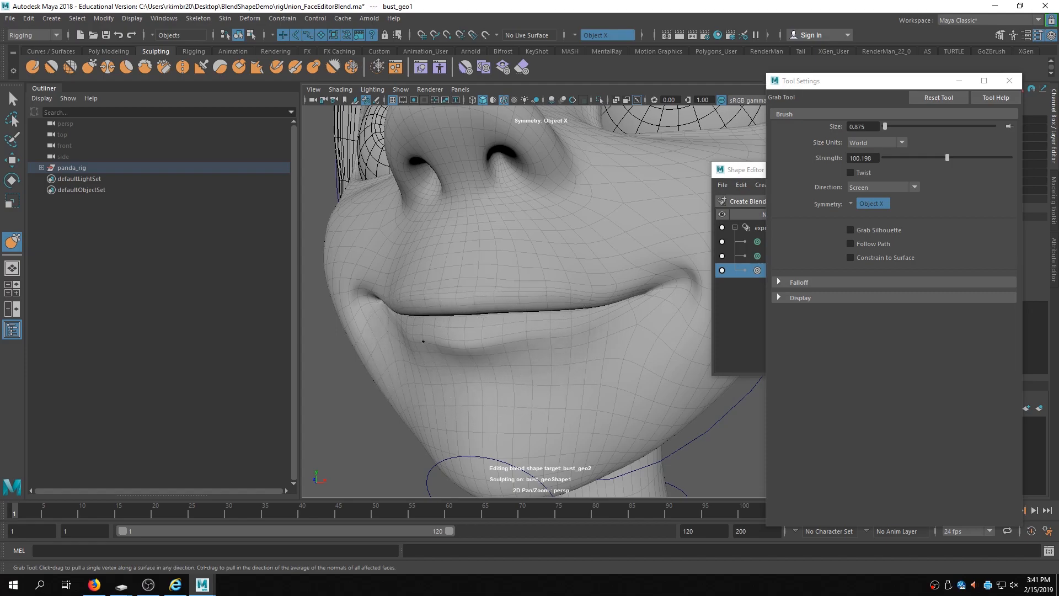
- Switch to the Relax tool, close its settings, and turn off edit mode on the bust_geo2 combination target
{"action": "left_click", "coordinate": [77, 65]}
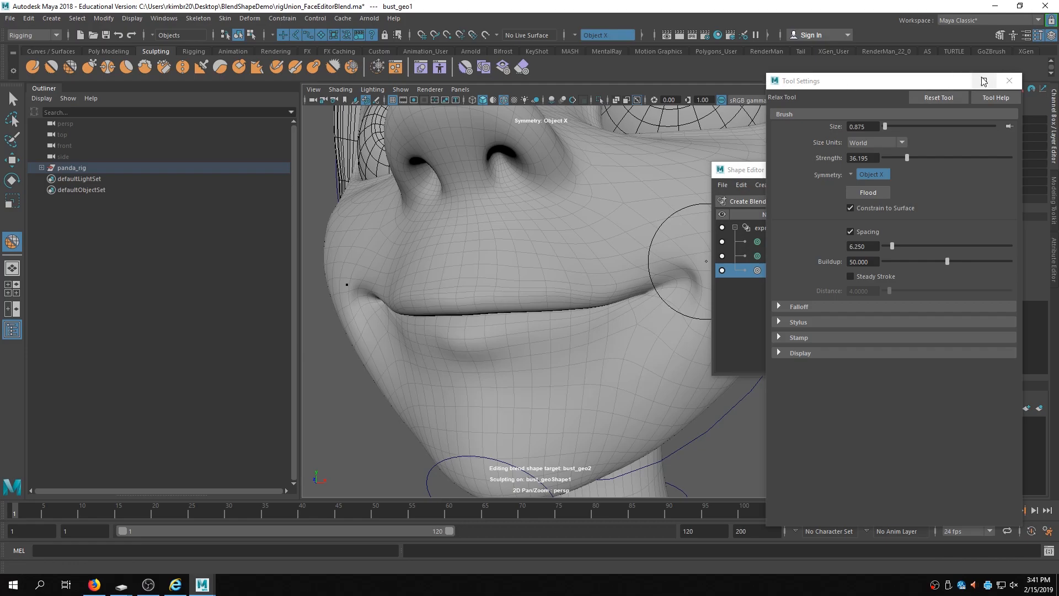
{"action": "left_click", "coordinate": [1009, 81]}
{"action": "scroll", "coordinate": [552, 254], "scroll_direction": "down", "scroll_amount": 5}
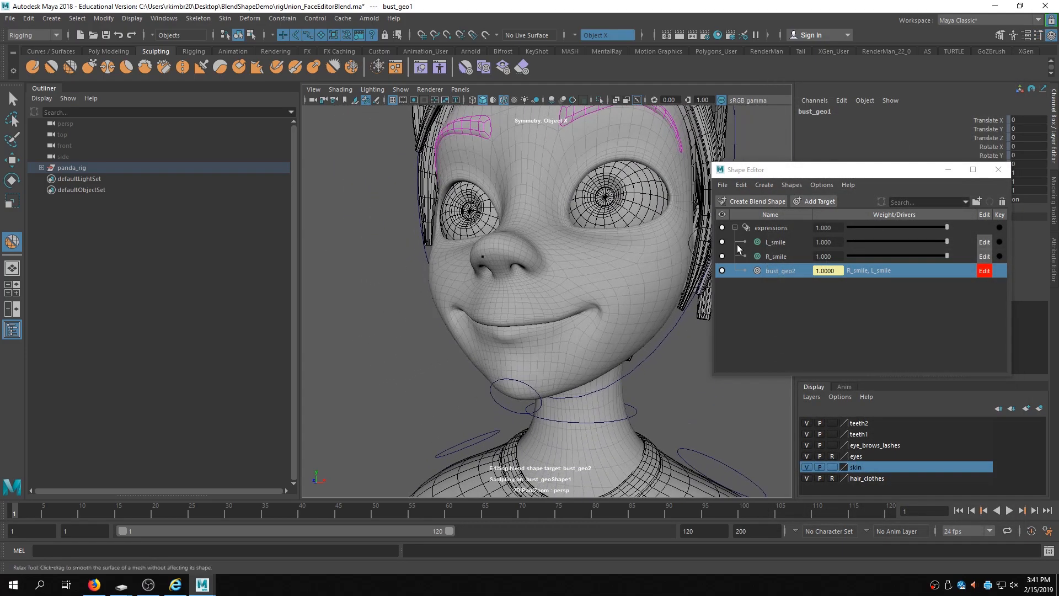
{"action": "left_click", "coordinate": [983, 271]}
{"action": "mouse_move", "coordinate": [472, 340]}
{"action": "right_mouse_down", "text": "alt"}
{"action": "mouse_move", "coordinate": [442, 333]}
{"action": "mouse_move", "coordinate": [467, 337]}
{"action": "right_mouse_up", "text": "alt"}
{"action": "left_click_drag", "start_coordinate": [468, 337], "coordinate": [478, 336], "text": "alt"}
{"action": "mouse_move", "coordinate": [607, 292]}
{"action": "left_mouse_down", "text": "alt"}
{"action": "mouse_move", "coordinate": [594, 289]}
{"action": "mouse_move", "coordinate": [606, 288]}
{"action": "left_mouse_up", "text": "alt"}
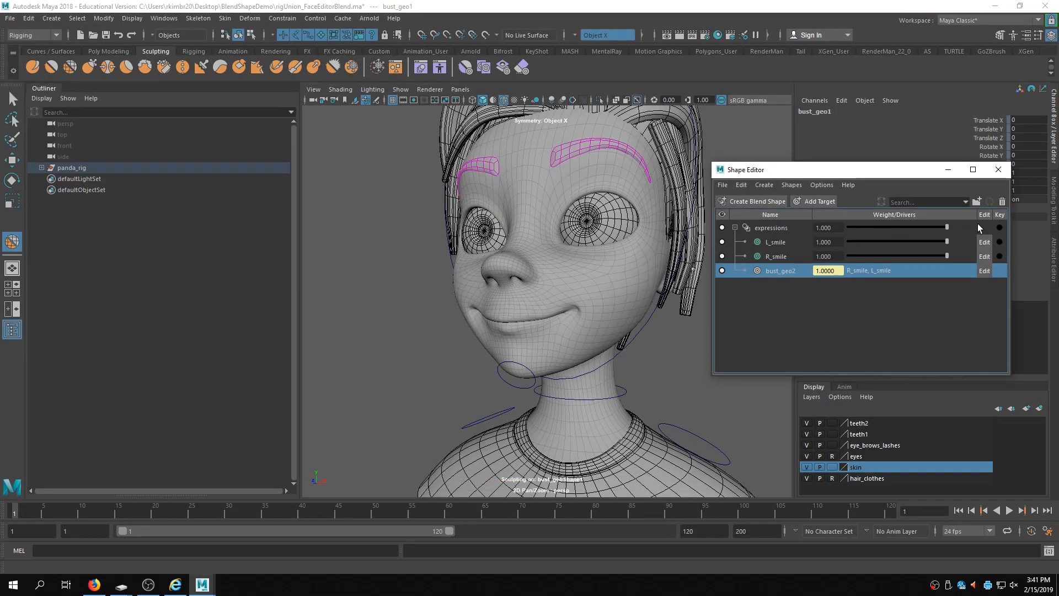
- Test the L_smile and R_smile weight sliders
{"action": "left_click_drag", "start_coordinate": [928, 241], "coordinate": [972, 270]}
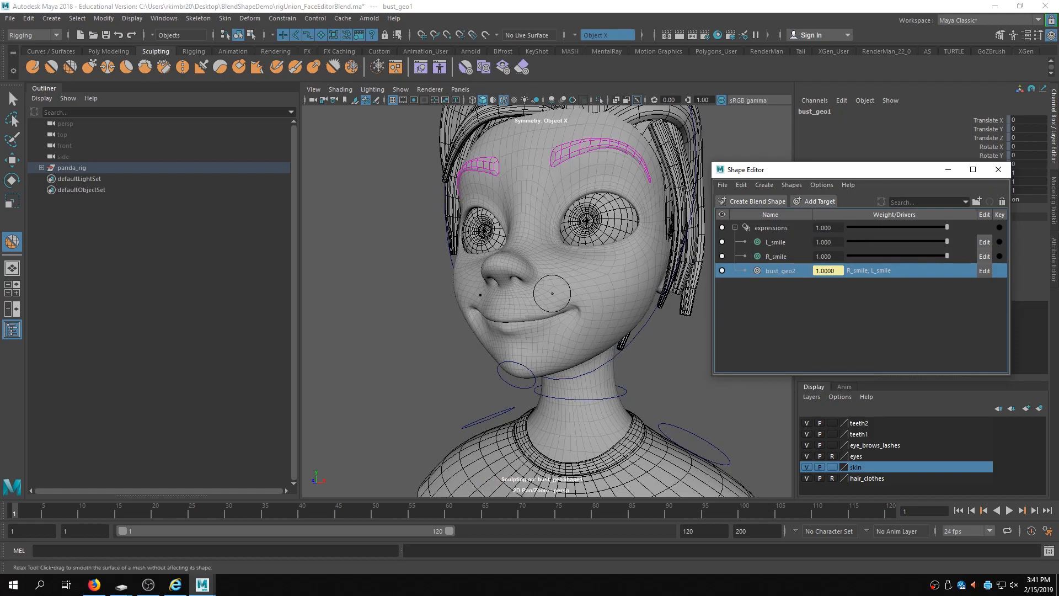
{"action": "left_click_drag", "start_coordinate": [552, 294], "coordinate": [617, 298], "text": "alt"}
{"action": "left_click_drag", "start_coordinate": [947, 256], "coordinate": [1017, 262]}
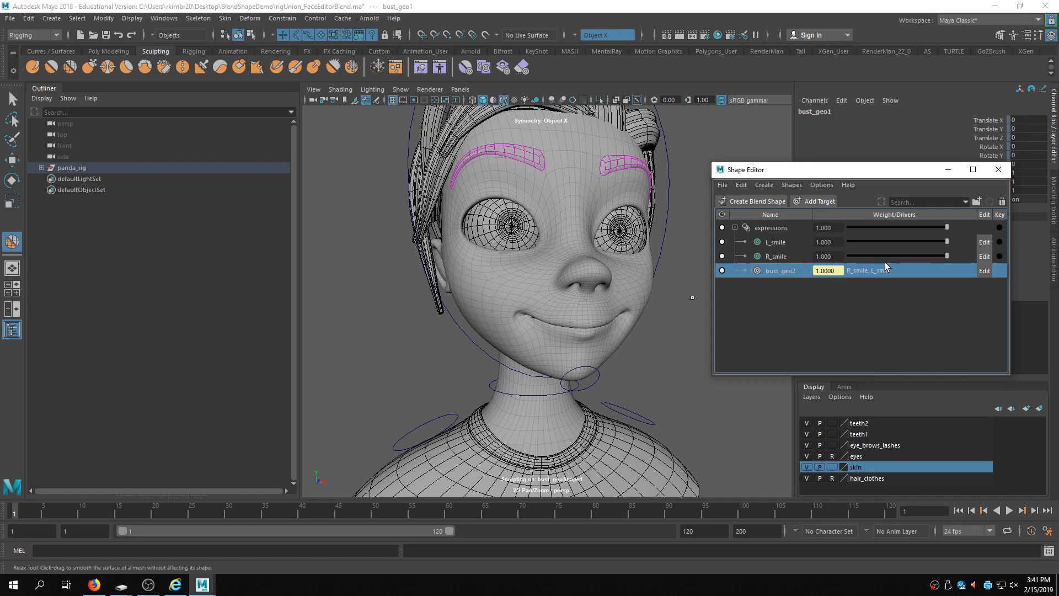
- Select L_smile, R_smile and bust_geo2 and put them into a new group
{"action": "left_click", "coordinate": [786, 245]}
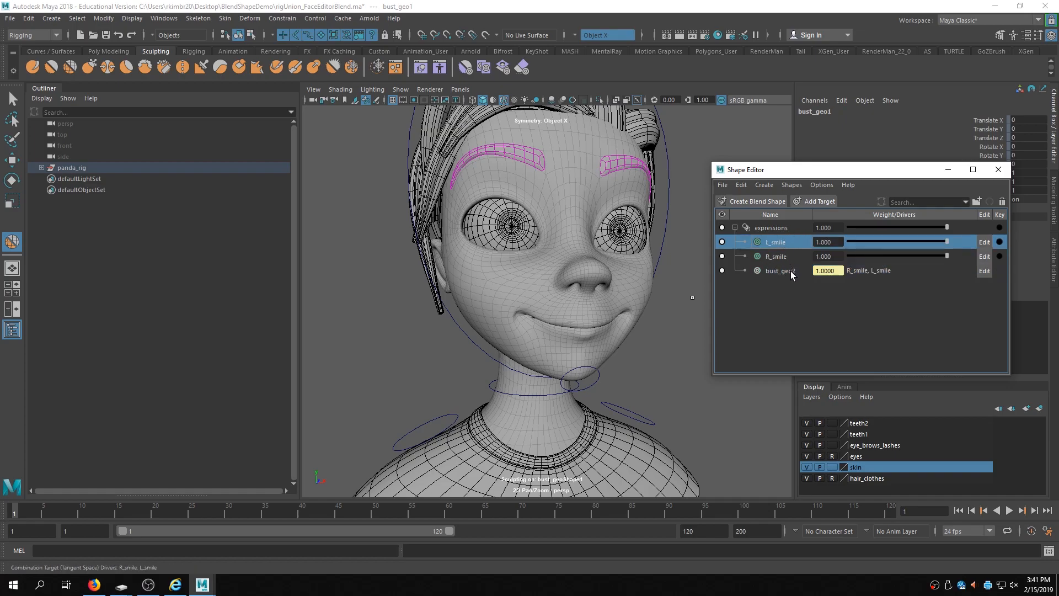
{"action": "left_click", "coordinate": [773, 267], "text": "shift"}
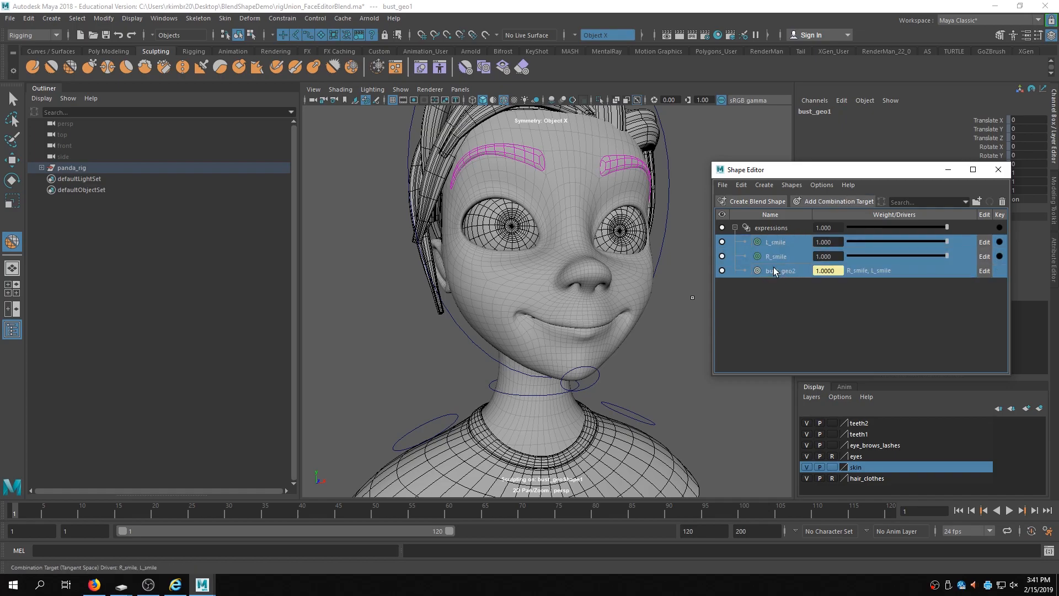
{"action": "left_click", "coordinate": [975, 202]}
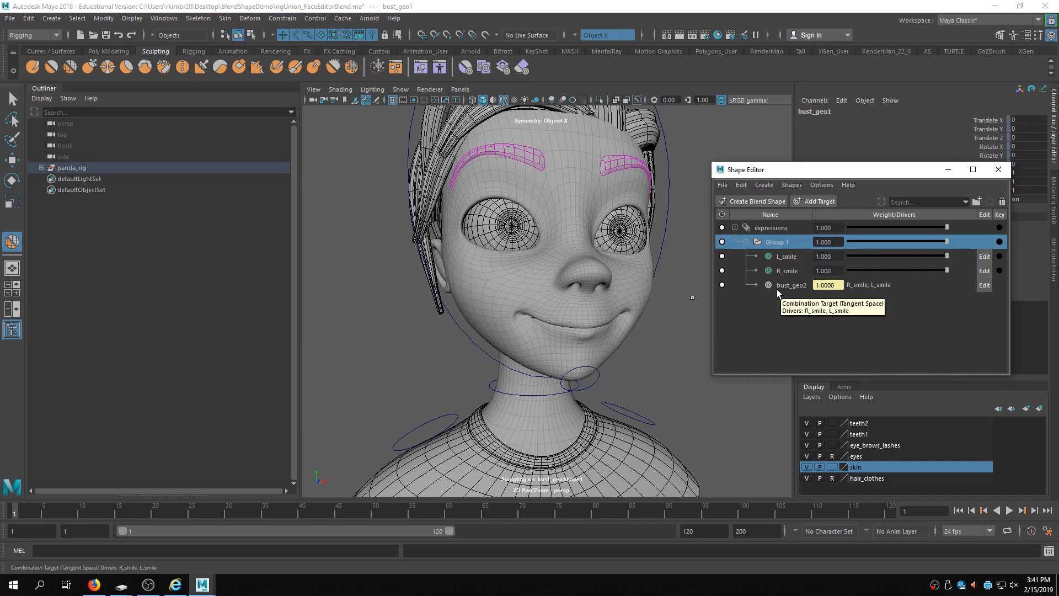
{"action": "left_click_drag", "start_coordinate": [903, 173], "coordinate": [917, 175]}
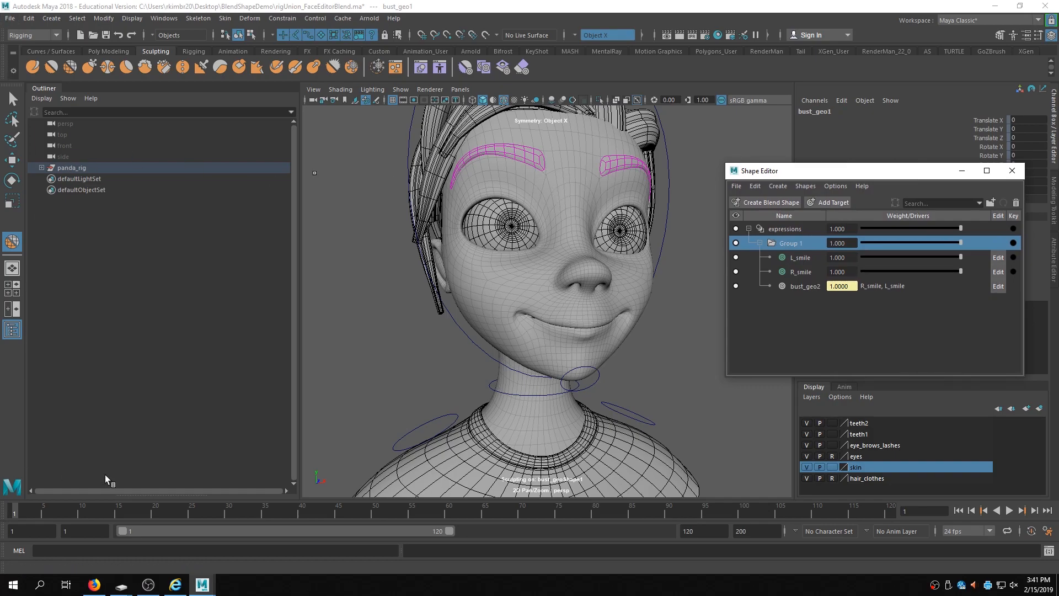
- Open rigUnion_FaceDuplicateBlend.ma without saving the current scene
{"action": "left_click", "coordinate": [10, 19]}
{"action": "left_click", "coordinate": [44, 50]}
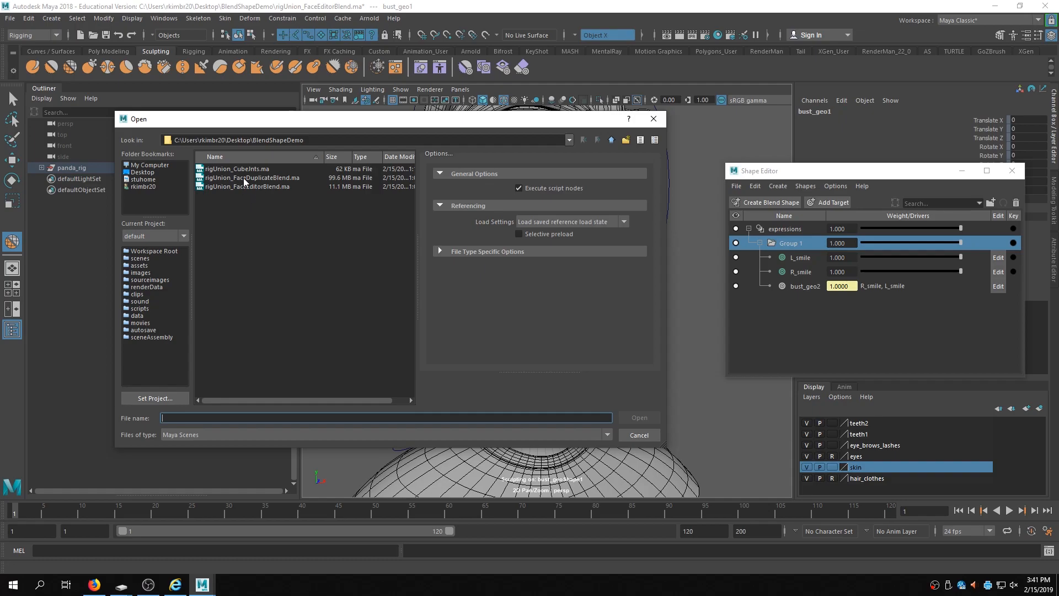
{"action": "left_click", "coordinate": [243, 177]}
{"action": "left_click", "coordinate": [637, 417]}
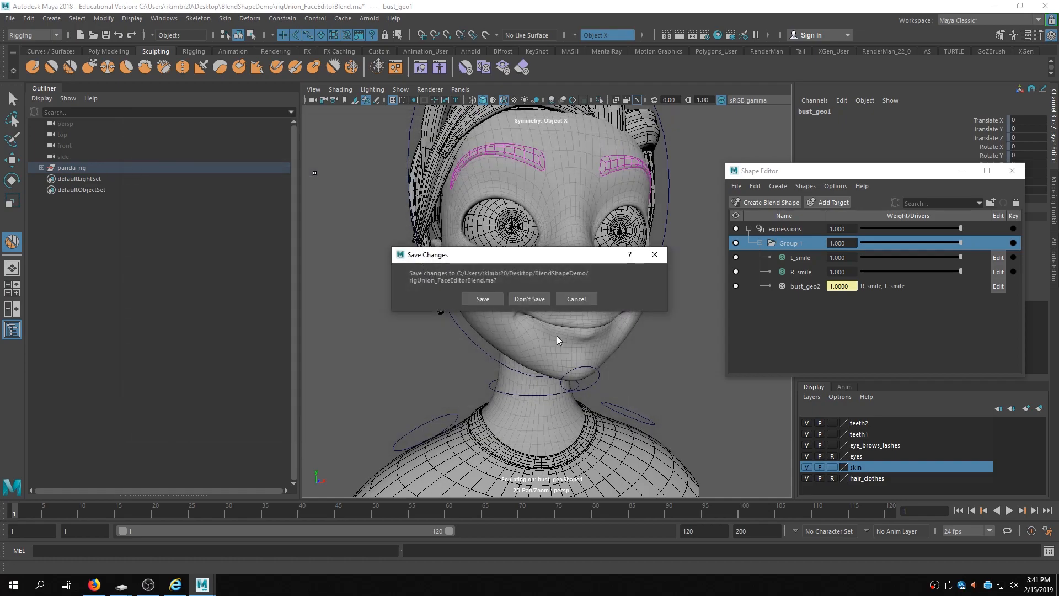
{"action": "left_click", "coordinate": [530, 299]}
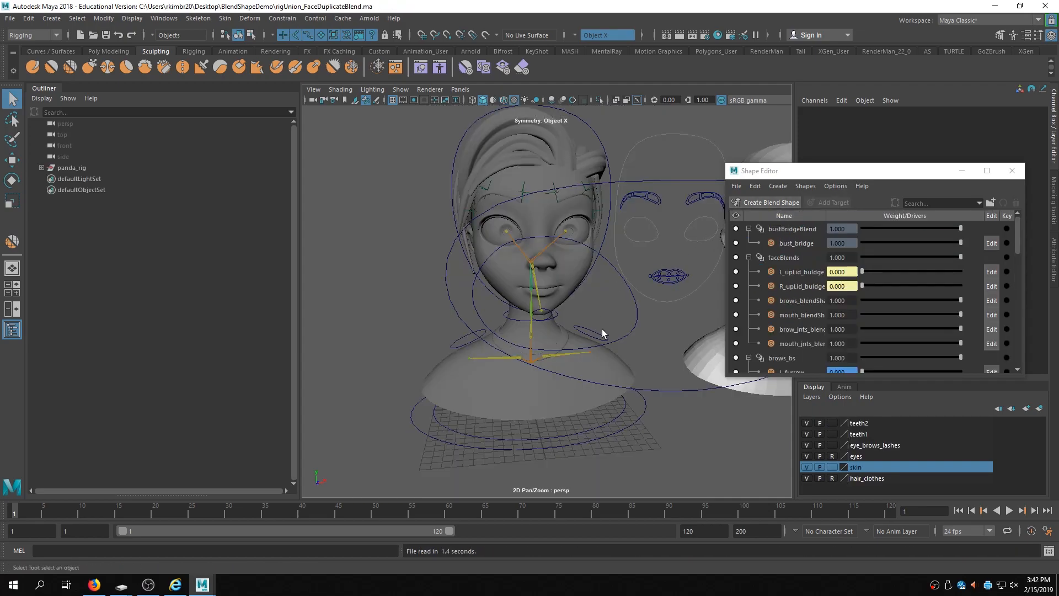
- Frame the face mesh and browse the blend shape groups and targets listed in the Shape Editor
{"action": "left_click_drag", "start_coordinate": [608, 315], "coordinate": [578, 310], "text": "alt"}
{"action": "middle_click_drag", "start_coordinate": [578, 309], "coordinate": [487, 369], "text": "alt"}
{"action": "left_click", "coordinate": [488, 372]}
{"action": "key", "text": "f"}
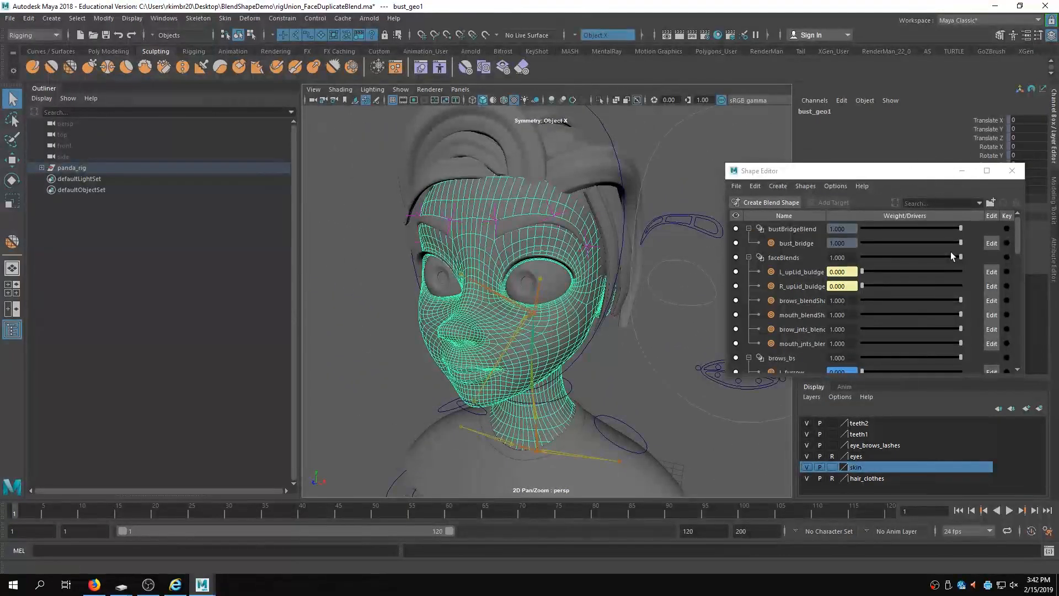
{"action": "left_click", "coordinate": [604, 385]}
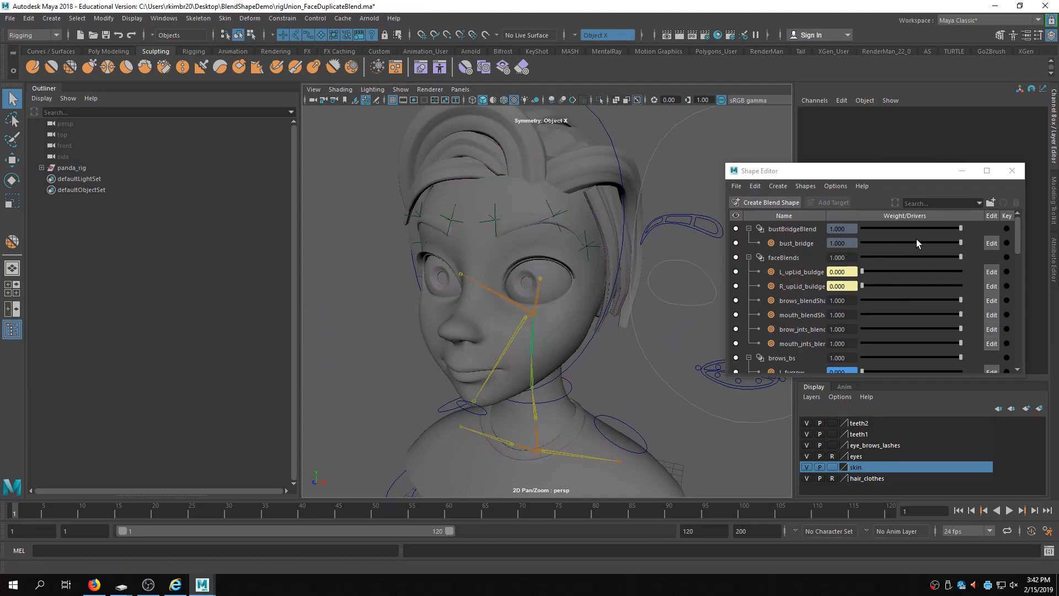
{"action": "left_click_drag", "start_coordinate": [1017, 232], "coordinate": [1019, 246]}
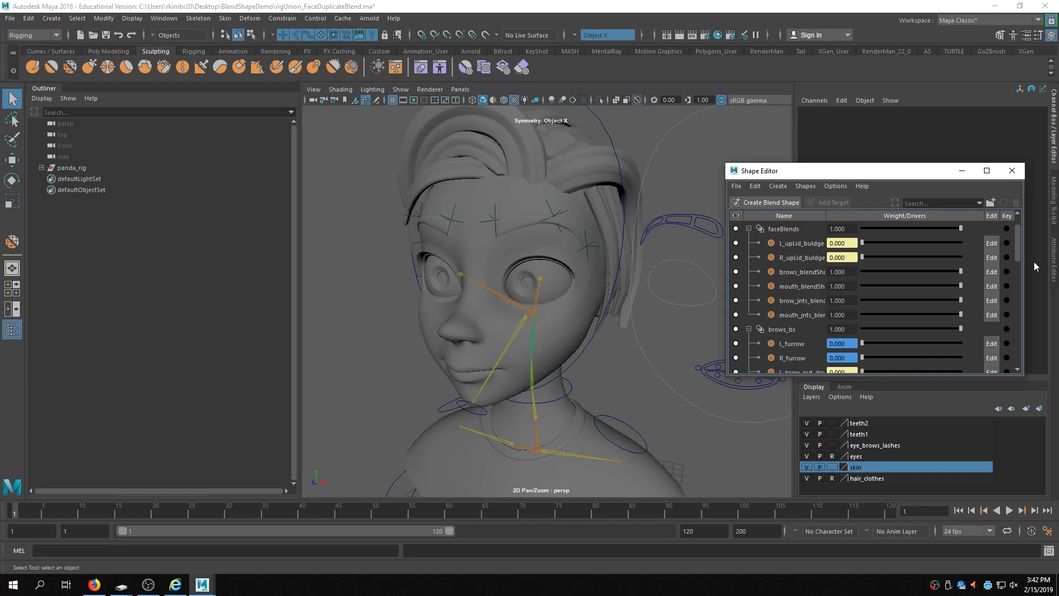
{"action": "scroll", "coordinate": [1016, 235], "scroll_direction": "down", "scroll_amount": 2}
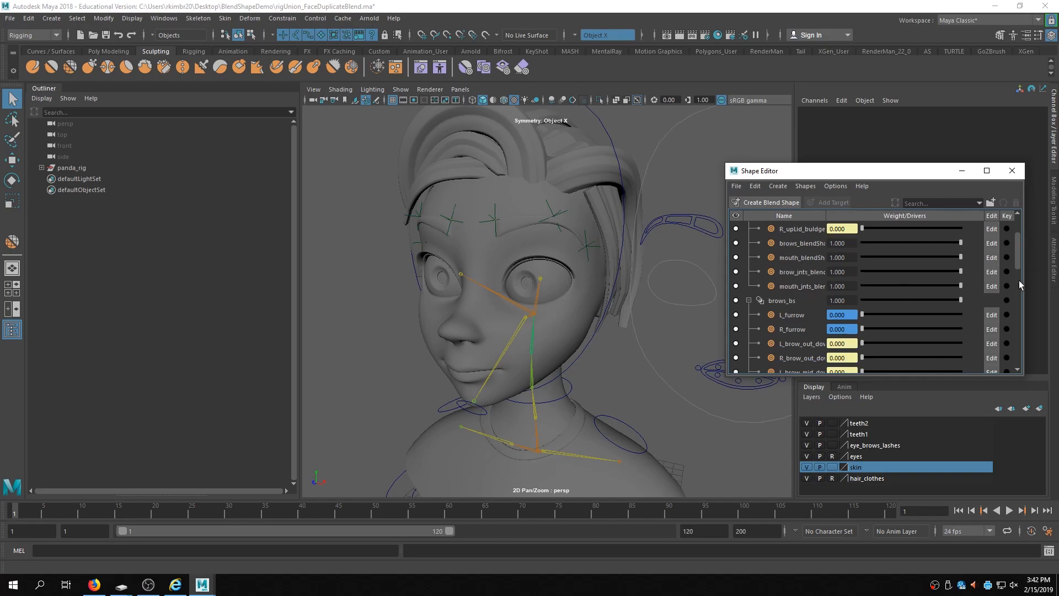
{"action": "left_click_drag", "start_coordinate": [1018, 238], "coordinate": [1032, 219]}
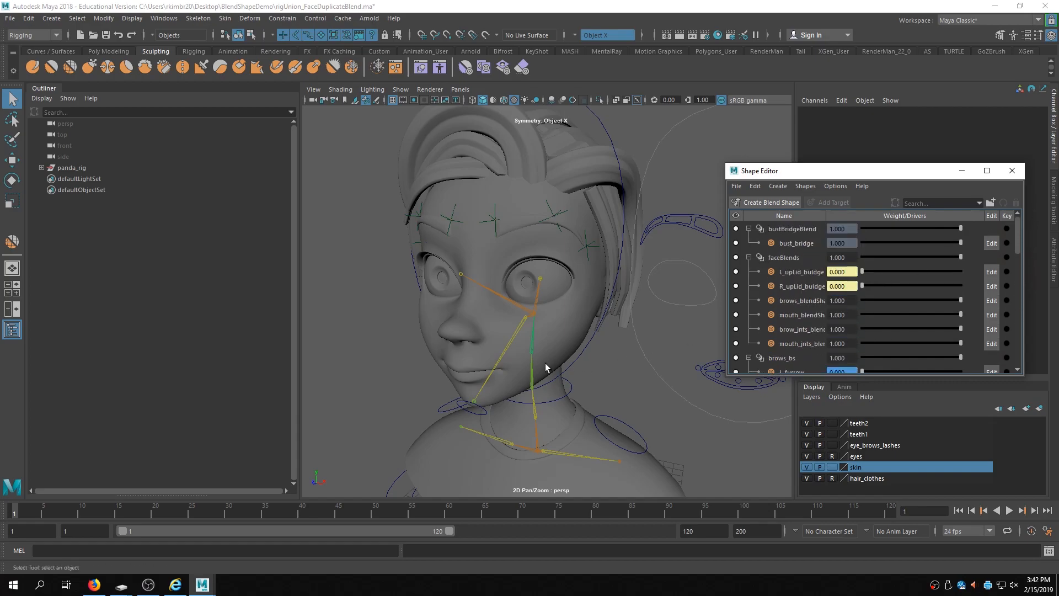
{"action": "left_click_drag", "start_coordinate": [423, 428], "coordinate": [560, 368], "text": "alt"}
{"action": "middle_click_drag", "start_coordinate": [563, 366], "coordinate": [505, 357], "text": "alt"}
{"action": "left_click_drag", "start_coordinate": [505, 357], "coordinate": [600, 372], "text": "alt"}
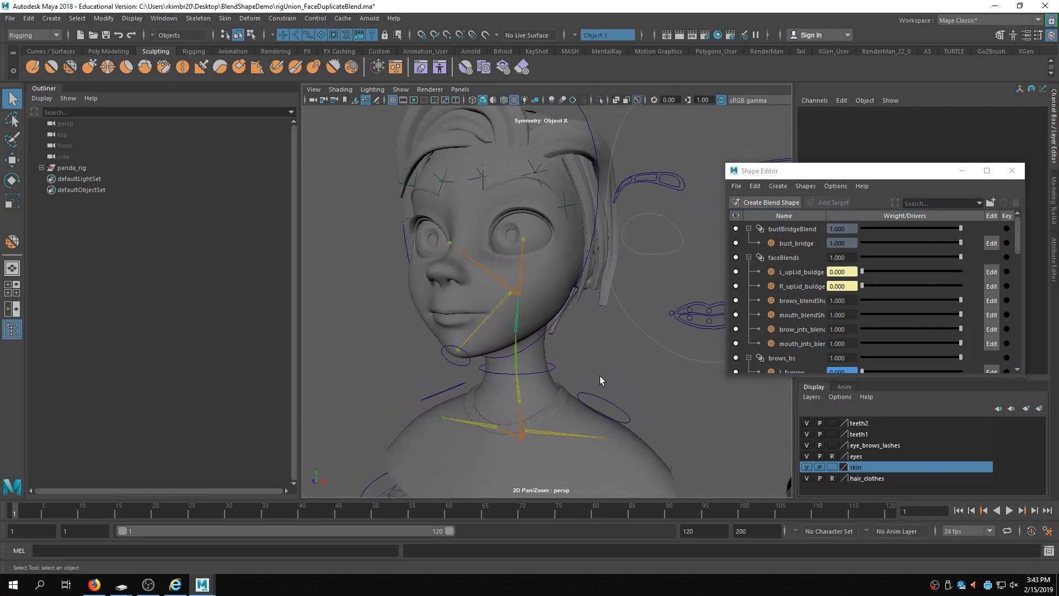
- Select the jaw control and rotate it open about 23 degrees with the Rotate tool
{"action": "scroll", "coordinate": [615, 352], "scroll_direction": "down", "scroll_amount": 8}
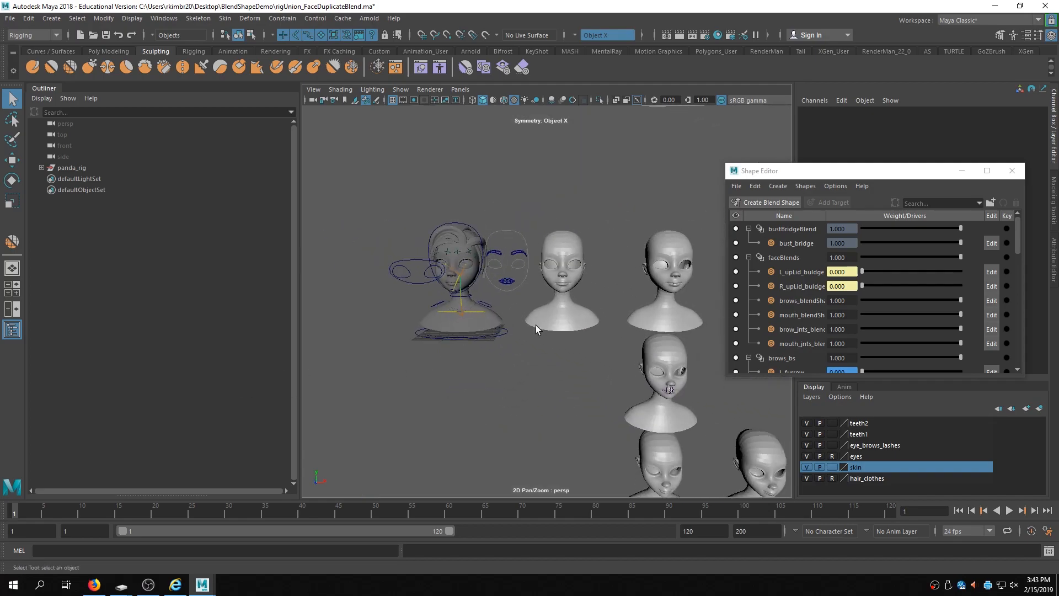
{"action": "left_click_drag", "start_coordinate": [518, 398], "coordinate": [587, 381], "text": "alt"}
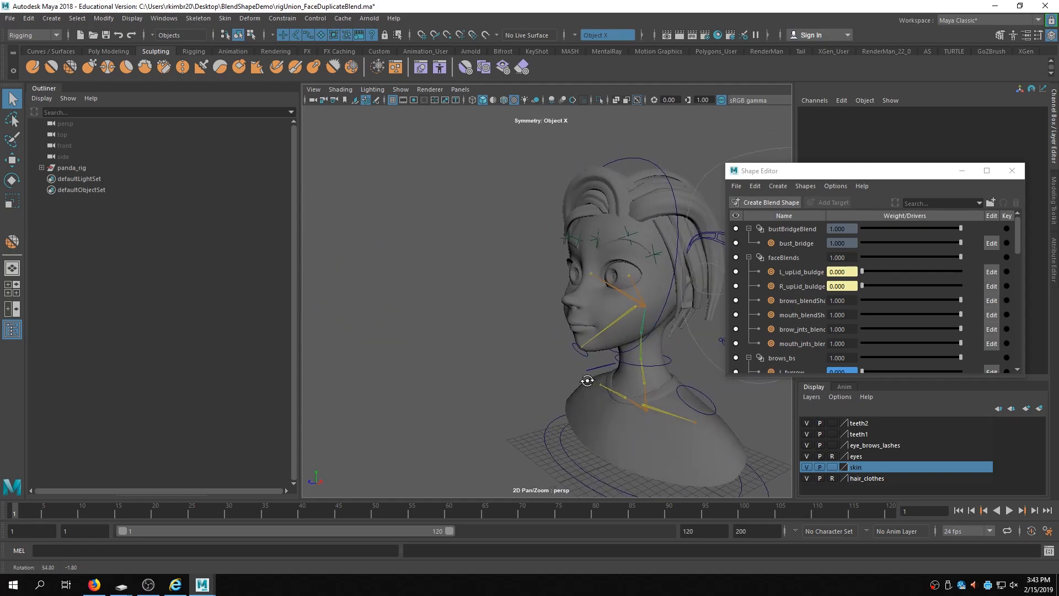
{"action": "left_click", "coordinate": [588, 357]}
{"action": "key", "text": "e"}
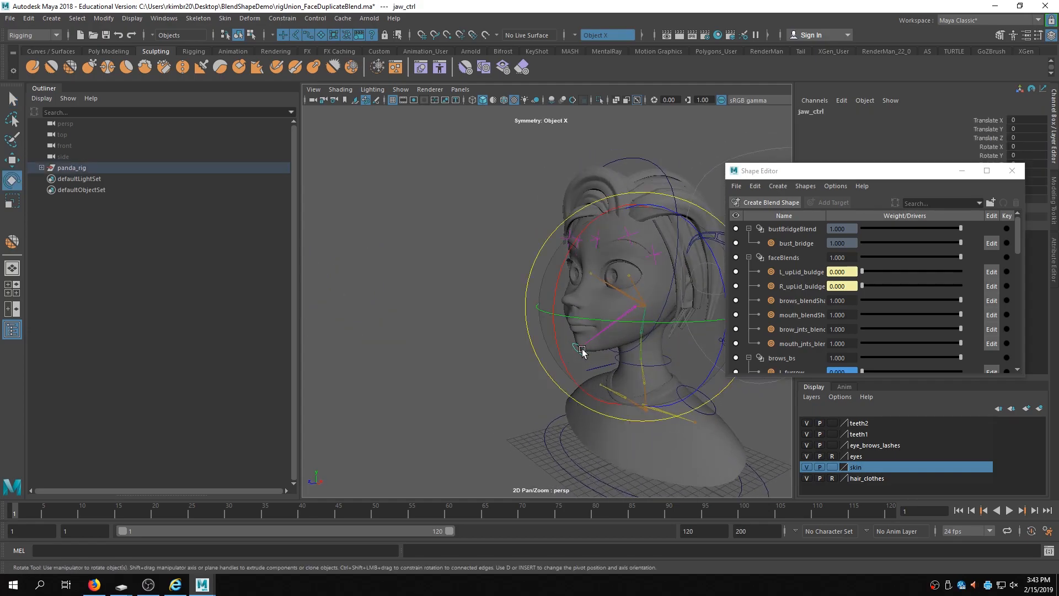
{"action": "left_click_drag", "start_coordinate": [565, 343], "coordinate": [581, 380]}
{"action": "right_click_drag", "start_coordinate": [581, 380], "coordinate": [500, 326], "text": "alt"}
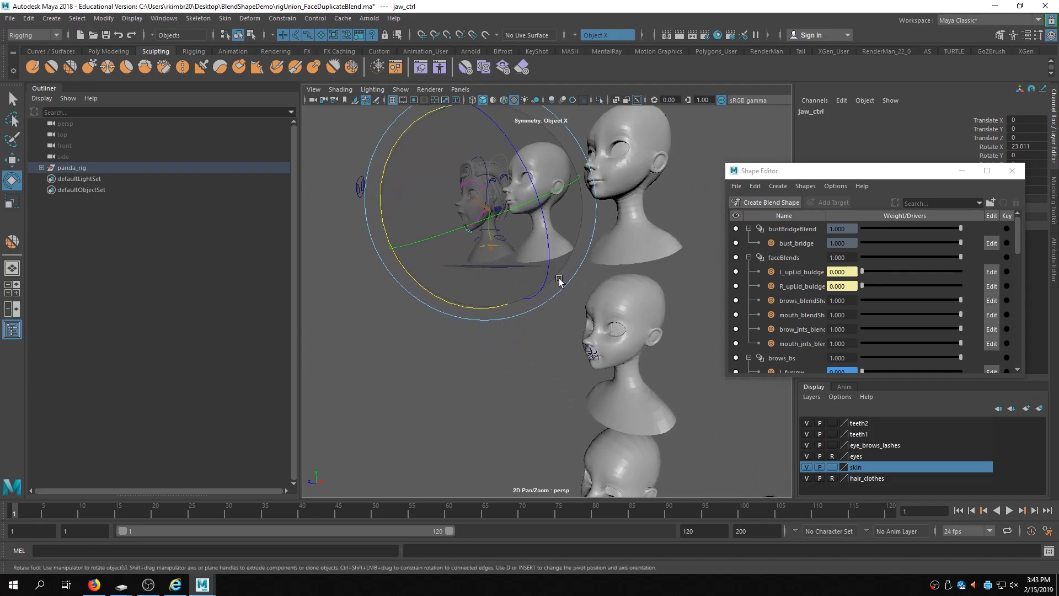
- Close the Shape Editor, deselect everything and switch to a two-pane viewport layout
{"action": "left_click", "coordinate": [1012, 170]}
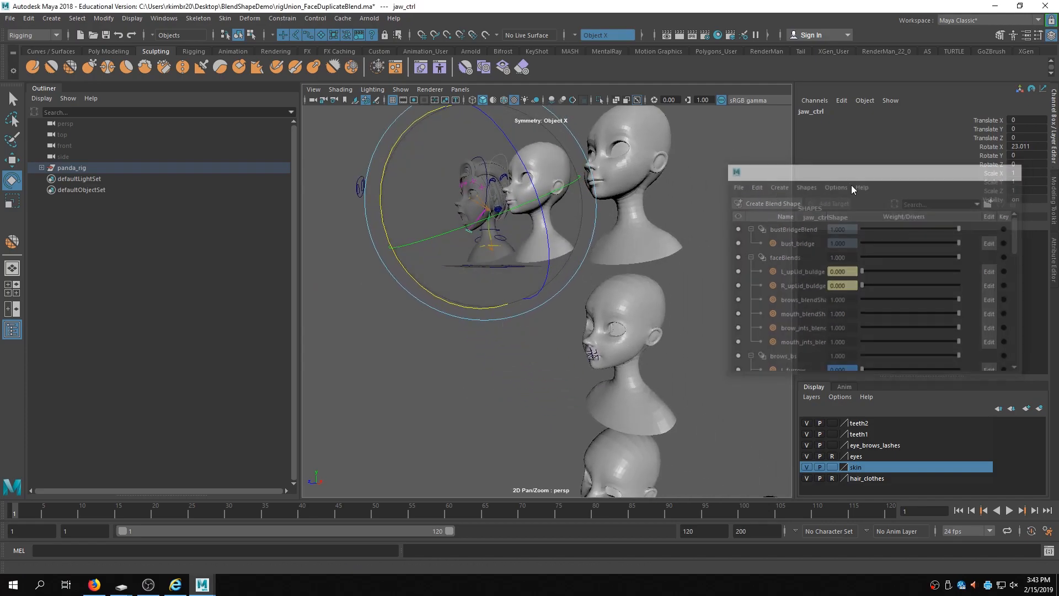
{"action": "left_click", "coordinate": [452, 350]}
{"action": "left_click", "coordinate": [12, 309]}
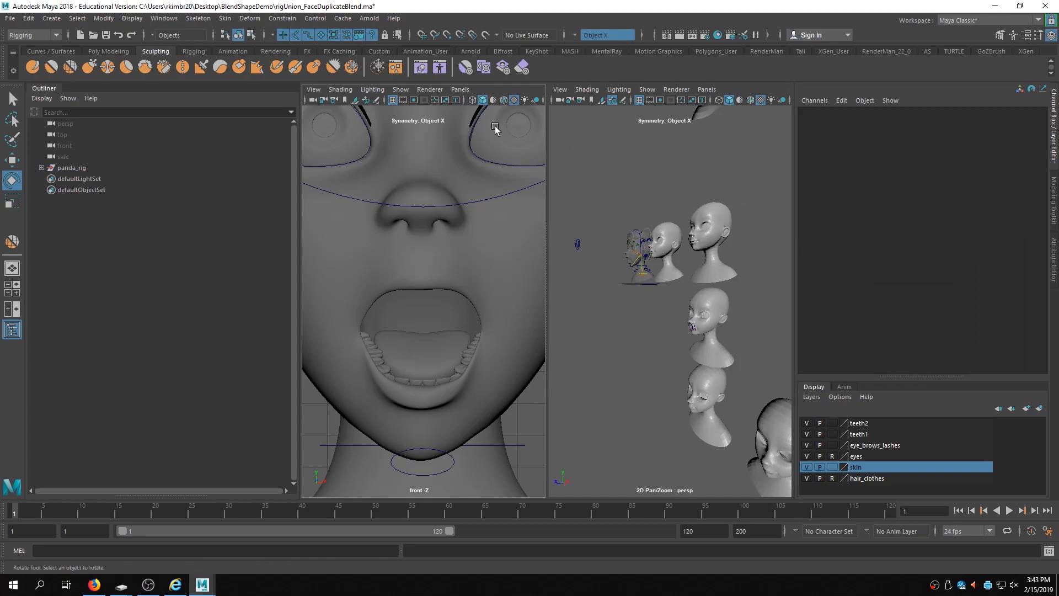
- Set the left pane to the persp camera and give the right pane a new perspective camera
{"action": "left_click", "coordinate": [463, 88]}
{"action": "mouse_move", "coordinate": [505, 105]}
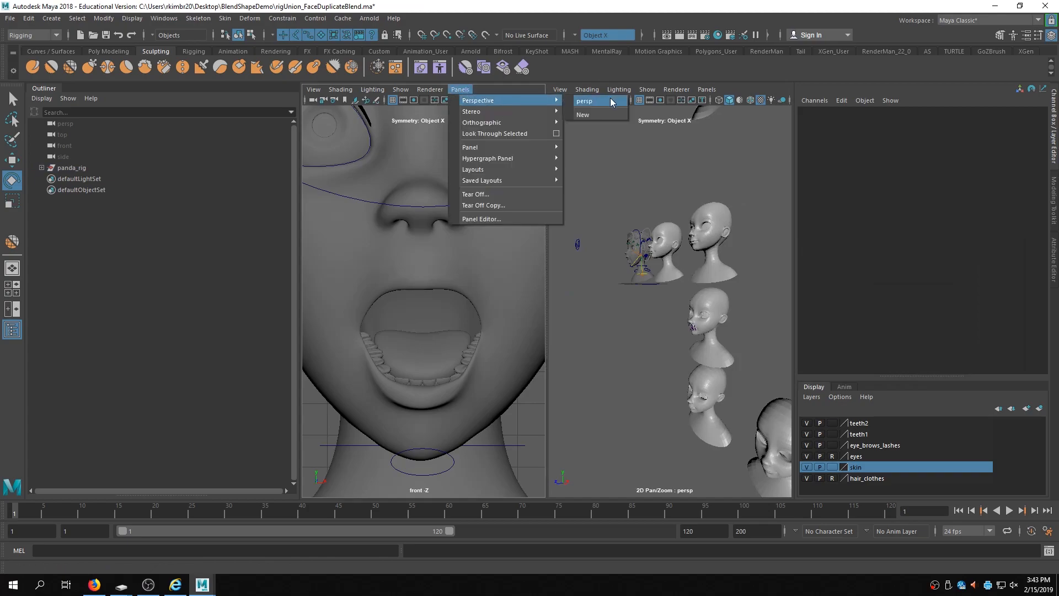
{"action": "left_click", "coordinate": [584, 101]}
{"action": "left_click", "coordinate": [715, 90]}
{"action": "mouse_move", "coordinate": [762, 101]}
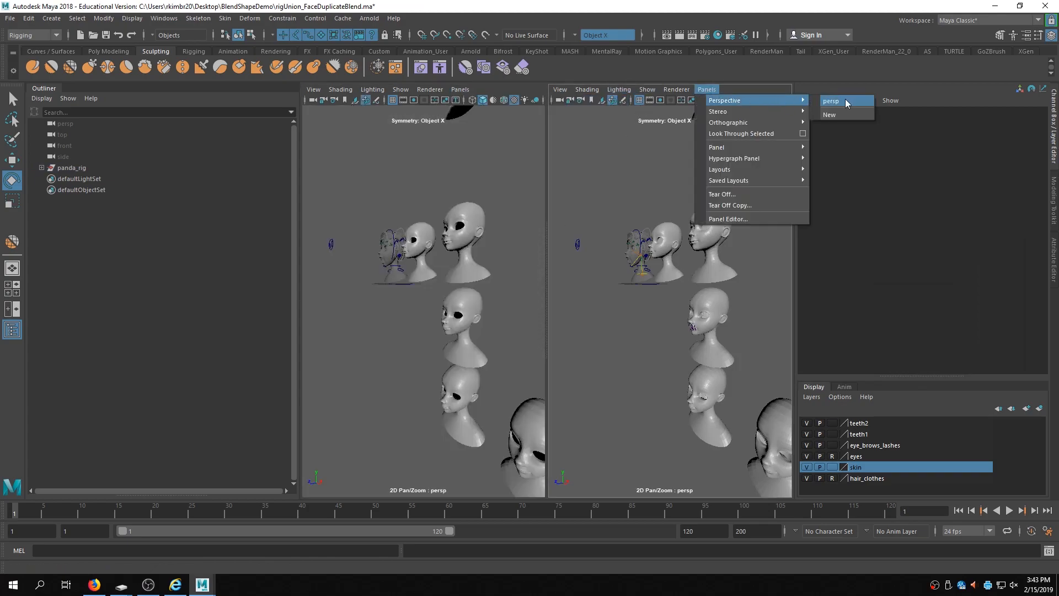
{"action": "left_click", "coordinate": [844, 114]}
- Orbit and zoom around the character and its target heads, then select and frame the upper_LipUp target
{"action": "middle_click_drag", "start_coordinate": [672, 274], "coordinate": [682, 350], "text": "alt"}
{"action": "left_click_drag", "start_coordinate": [683, 350], "coordinate": [734, 278], "text": "alt"}
{"action": "right_click_drag", "start_coordinate": [734, 279], "coordinate": [753, 312], "text": "alt"}
{"action": "middle_click_drag", "start_coordinate": [752, 312], "coordinate": [692, 318], "text": "alt"}
{"action": "right_click_drag", "start_coordinate": [691, 318], "coordinate": [648, 310], "text": "alt"}
{"action": "left_click_drag", "start_coordinate": [649, 310], "coordinate": [691, 306], "text": "alt"}
{"action": "right_click_drag", "start_coordinate": [692, 306], "coordinate": [628, 335], "text": "alt"}
{"action": "left_click", "coordinate": [403, 375]}
{"action": "left_click_drag", "start_coordinate": [450, 358], "coordinate": [422, 317], "text": "alt"}
{"action": "right_click_drag", "start_coordinate": [422, 317], "coordinate": [450, 330], "text": "alt"}
{"action": "middle_click_drag", "start_coordinate": [375, 352], "coordinate": [415, 303], "text": "alt"}
{"action": "left_click_drag", "start_coordinate": [415, 305], "coordinate": [430, 294], "text": "alt"}
{"action": "left_click", "coordinate": [442, 290]}
{"action": "key", "text": "f"}
- Orbit and zoom the left view to examine the sculpted target heads alongside the rig
{"action": "right_click_drag", "start_coordinate": [430, 294], "coordinate": [573, 286], "text": "alt"}
{"action": "left_click_drag", "start_coordinate": [416, 298], "coordinate": [486, 307], "text": "alt"}
{"action": "middle_click_drag", "start_coordinate": [451, 318], "coordinate": [435, 318], "text": "alt"}
{"action": "right_click_drag", "start_coordinate": [435, 318], "coordinate": [369, 334], "text": "alt"}
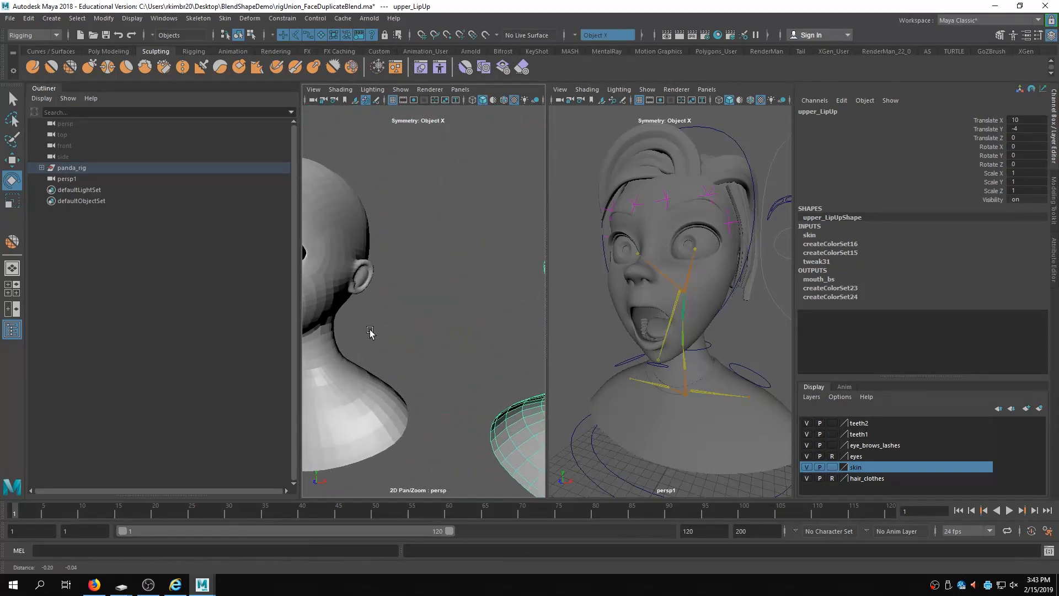
{"action": "middle_click_drag", "start_coordinate": [369, 334], "coordinate": [503, 338], "text": "alt"}
{"action": "left_click_drag", "start_coordinate": [463, 337], "coordinate": [453, 327], "text": "alt"}
{"action": "mouse_move", "coordinate": [453, 327]}
{"action": "right_mouse_down", "text": "alt"}
{"action": "mouse_move", "coordinate": [439, 324]}
{"action": "mouse_move", "coordinate": [460, 323]}
{"action": "right_mouse_up", "text": "alt"}
{"action": "left_click_drag", "start_coordinate": [460, 323], "coordinate": [391, 329], "text": "alt"}
{"action": "left_click_drag", "start_coordinate": [643, 331], "coordinate": [598, 335], "text": "alt"}
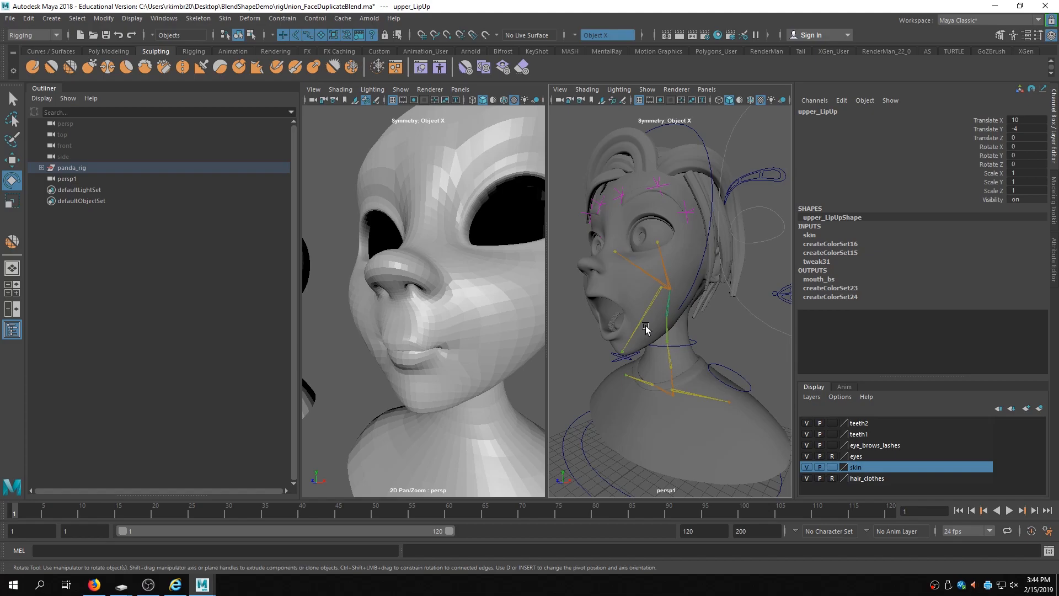
{"action": "right_click_drag", "start_coordinate": [723, 309], "coordinate": [655, 303], "text": "alt"}
{"action": "left_click_drag", "start_coordinate": [654, 302], "coordinate": [662, 307], "text": "alt"}
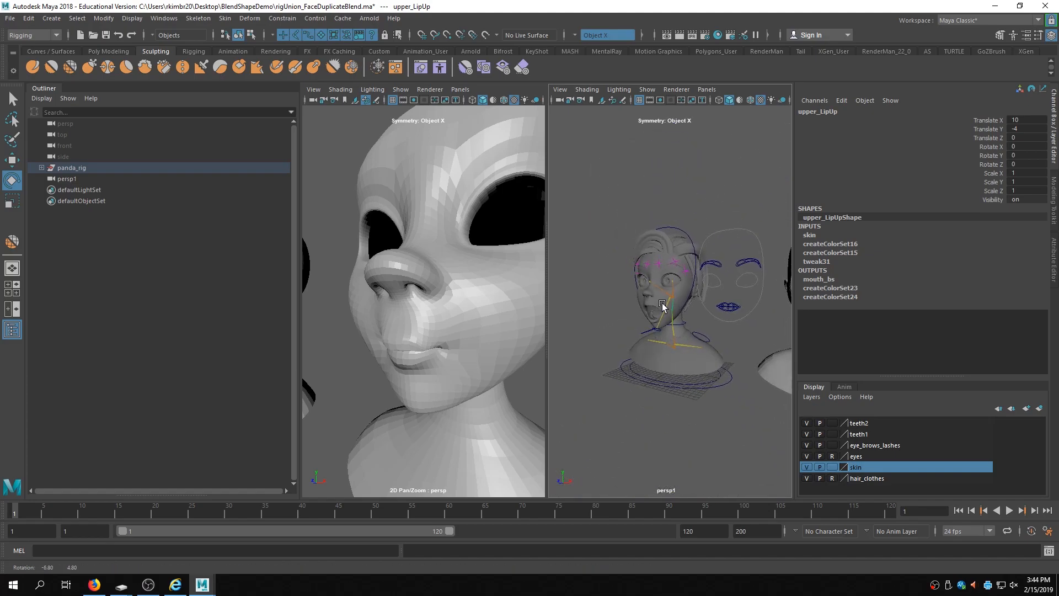
{"action": "right_click_drag", "start_coordinate": [462, 368], "coordinate": [311, 381], "text": "alt"}
{"action": "left_click_drag", "start_coordinate": [433, 352], "coordinate": [411, 354], "text": "alt"}
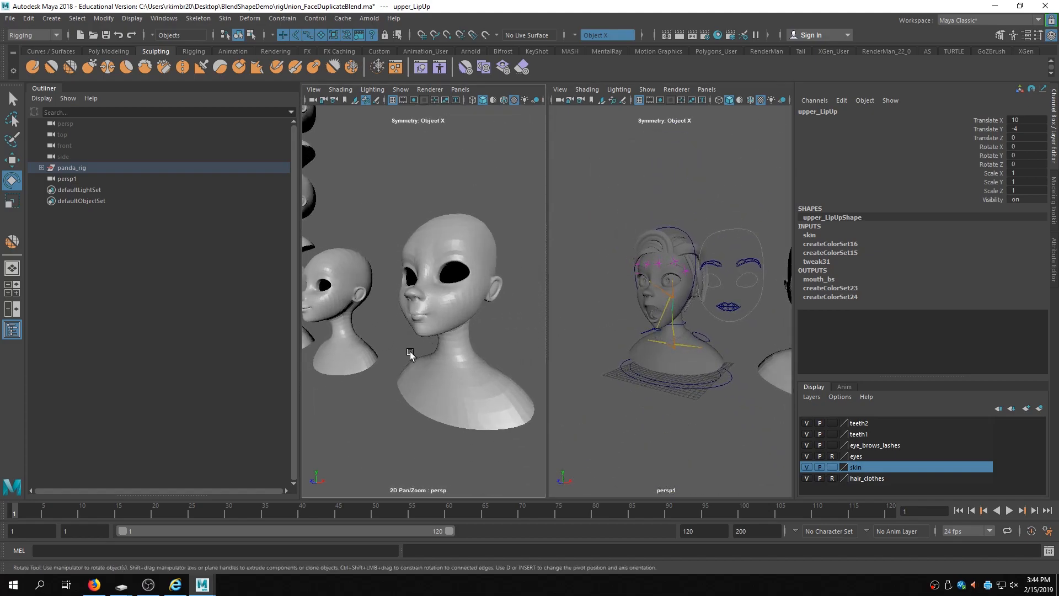
{"action": "right_click_drag", "start_coordinate": [412, 355], "coordinate": [448, 352], "text": "alt"}
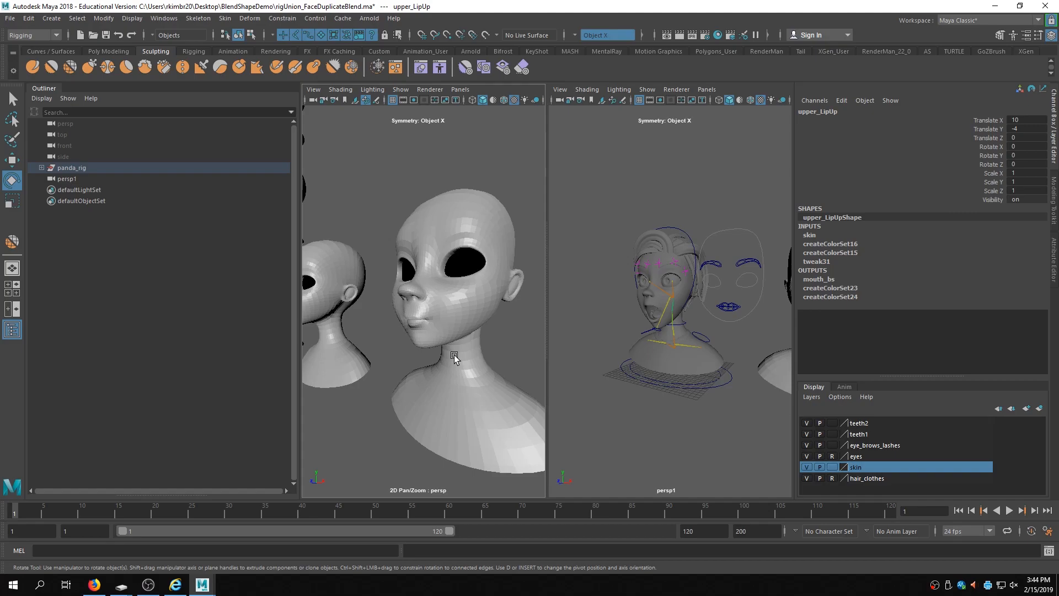
{"action": "mouse_move", "coordinate": [415, 388]}
{"action": "left_mouse_down", "text": "alt"}
{"action": "mouse_move", "coordinate": [443, 379]}
{"action": "mouse_move", "coordinate": [442, 392]}
{"action": "mouse_move", "coordinate": [402, 374]}
{"action": "left_mouse_up", "text": "alt"}
{"action": "right_click_drag", "start_coordinate": [402, 374], "coordinate": [324, 355], "text": "alt"}
- Select and frame the mouth_blendShapes mesh and expand its mouth_bs blend shape inputs
{"action": "left_click", "coordinate": [364, 324]}
{"action": "left_click_drag", "start_coordinate": [367, 334], "coordinate": [425, 339], "text": "alt"}
{"action": "key", "text": "f"}
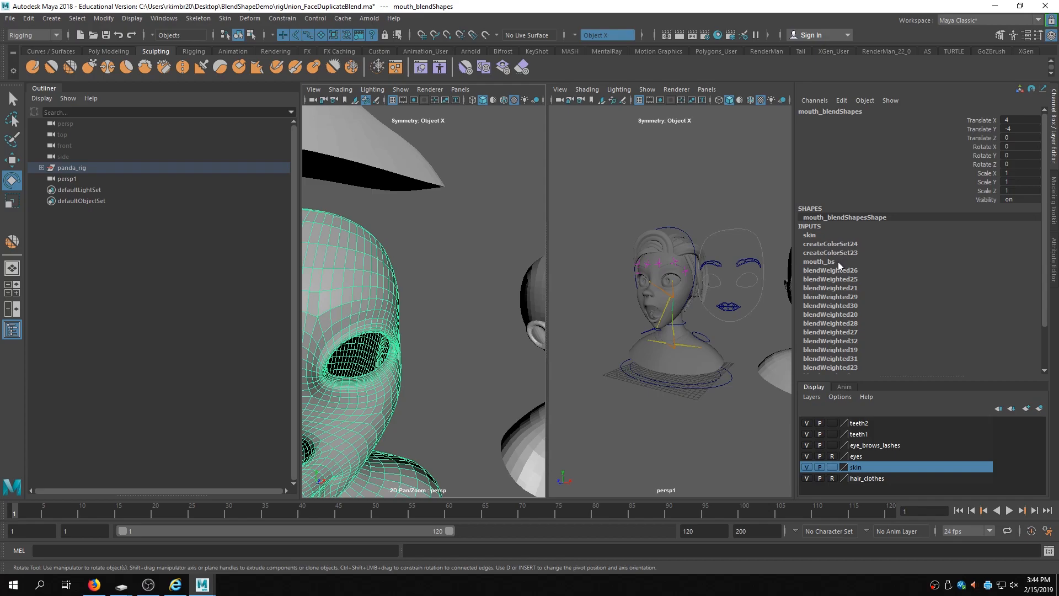
{"action": "left_click", "coordinate": [816, 262]}
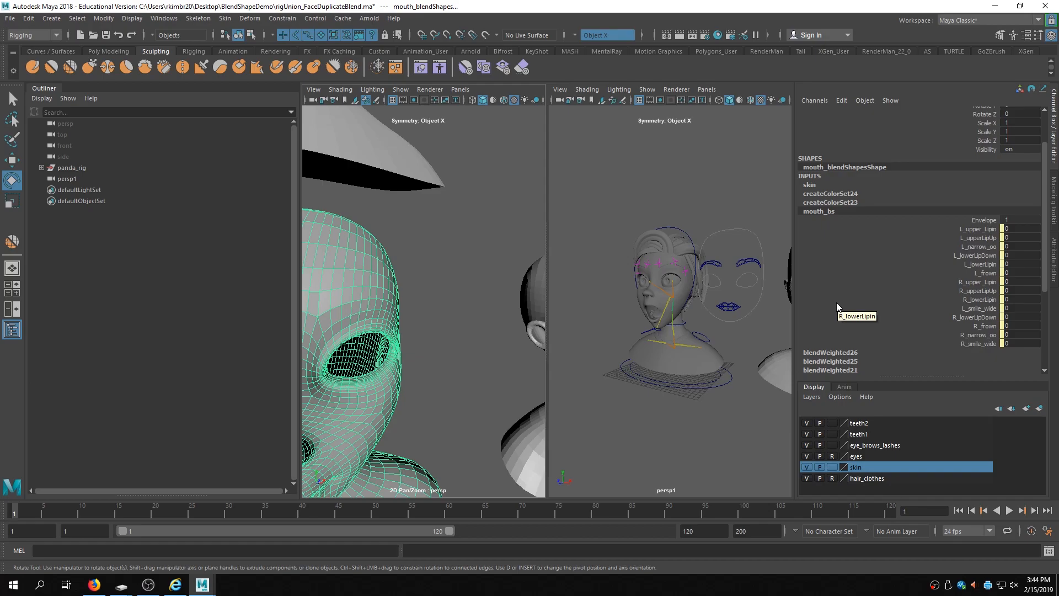
- Inspect the smile_wide target, then reselect mouth_blendShapes and review the mouth_bs target weights
{"action": "left_click_drag", "start_coordinate": [436, 302], "coordinate": [513, 306], "text": "alt"}
{"action": "right_click_drag", "start_coordinate": [513, 307], "coordinate": [409, 309], "text": "alt"}
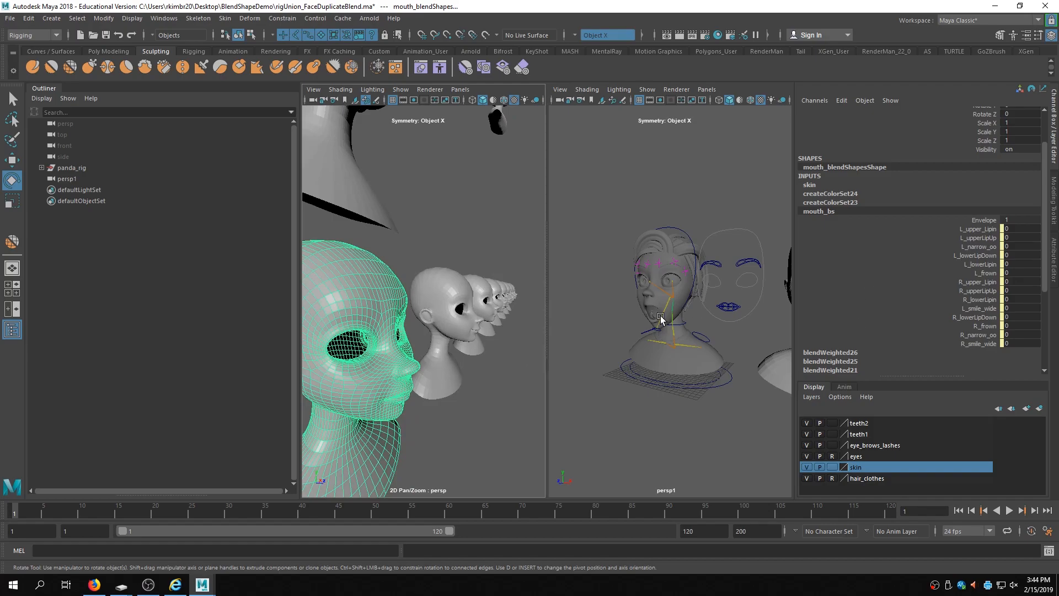
{"action": "left_click", "coordinate": [477, 292]}
{"action": "left_click", "coordinate": [446, 302]}
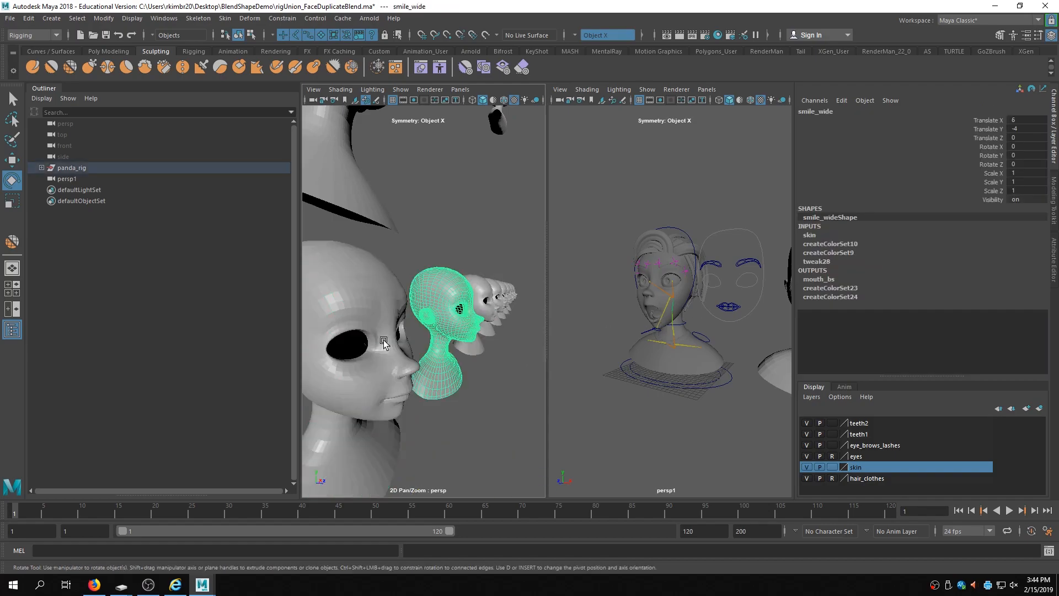
{"action": "left_click", "coordinate": [355, 298]}
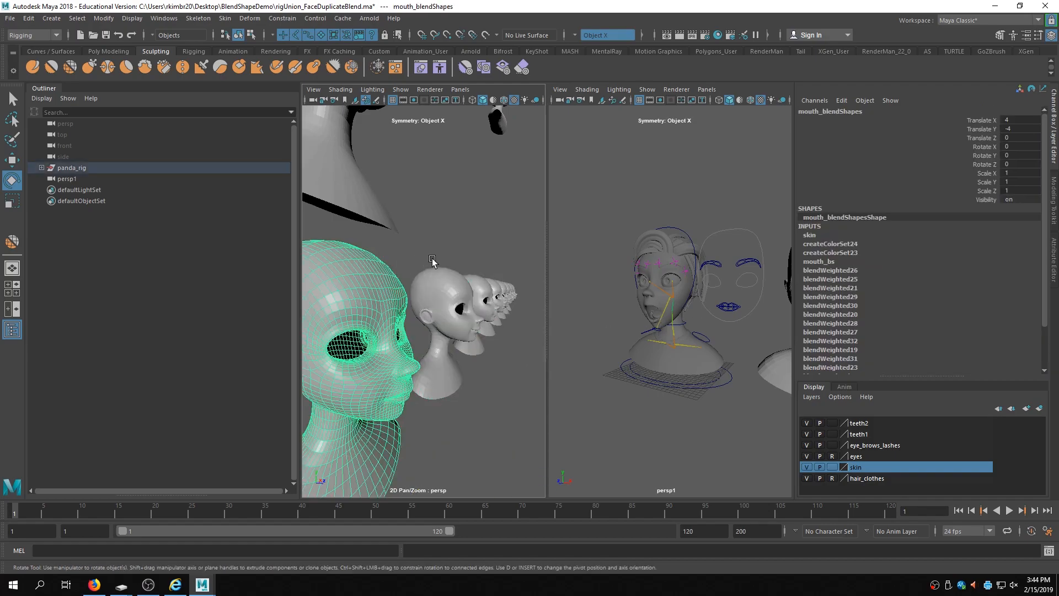
{"action": "left_click", "coordinate": [819, 262]}
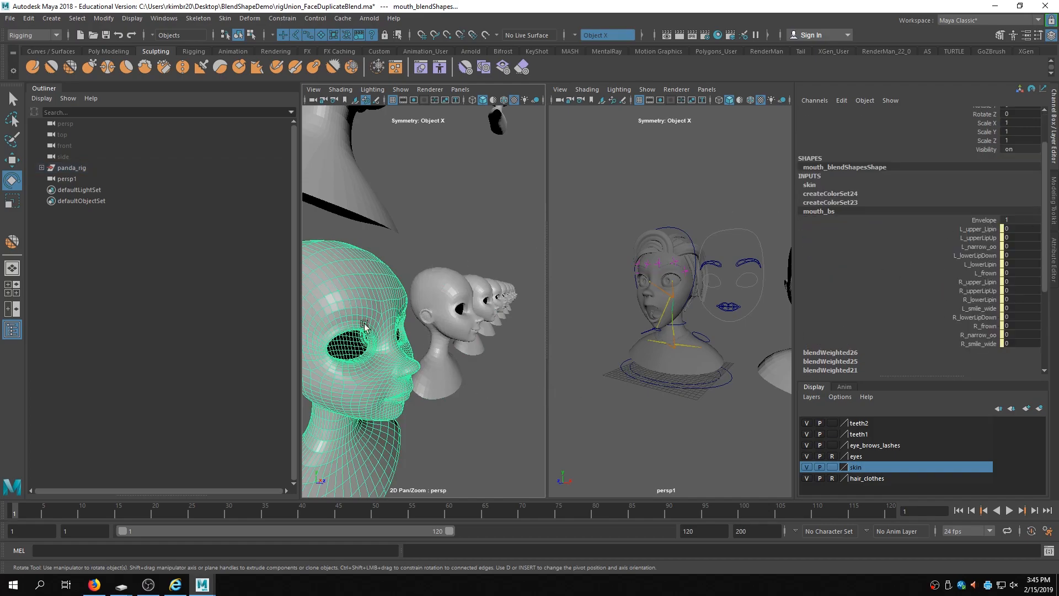
- Orbit and zoom out to examine how the target heads are arranged around the character
{"action": "left_click_drag", "start_coordinate": [375, 350], "coordinate": [454, 335], "text": "alt"}
{"action": "right_click_drag", "start_coordinate": [455, 335], "coordinate": [367, 328], "text": "alt"}
{"action": "left_click_drag", "start_coordinate": [367, 328], "coordinate": [388, 310], "text": "alt"}
{"action": "right_click_drag", "start_coordinate": [388, 309], "coordinate": [457, 323], "text": "alt"}
{"action": "middle_click_drag", "start_coordinate": [457, 323], "coordinate": [425, 272], "text": "alt"}
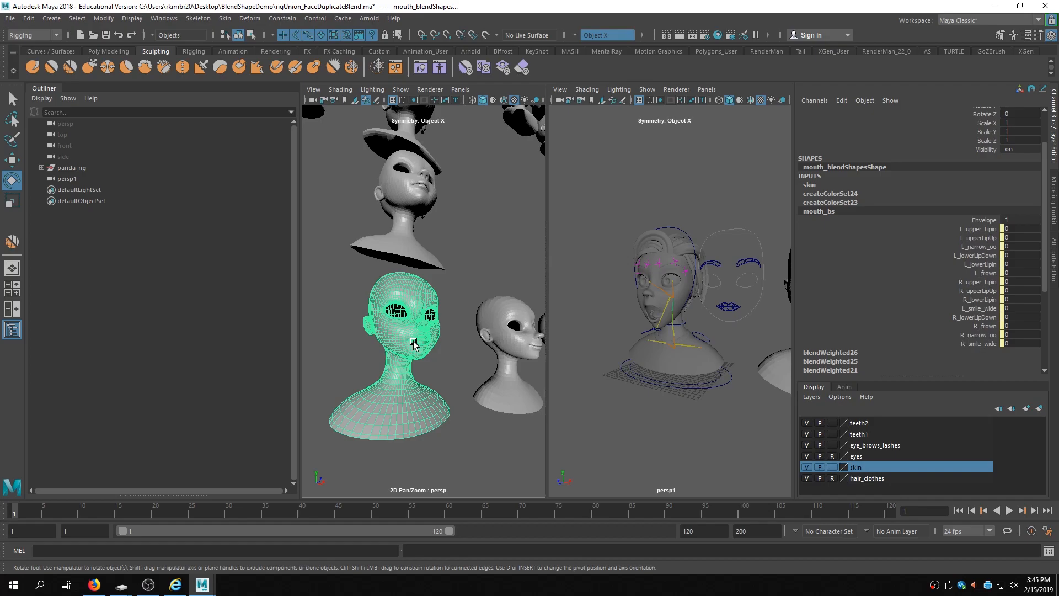
{"action": "right_click_drag", "start_coordinate": [434, 289], "coordinate": [398, 233], "text": "alt"}
{"action": "middle_click_drag", "start_coordinate": [399, 232], "coordinate": [401, 314], "text": "alt"}
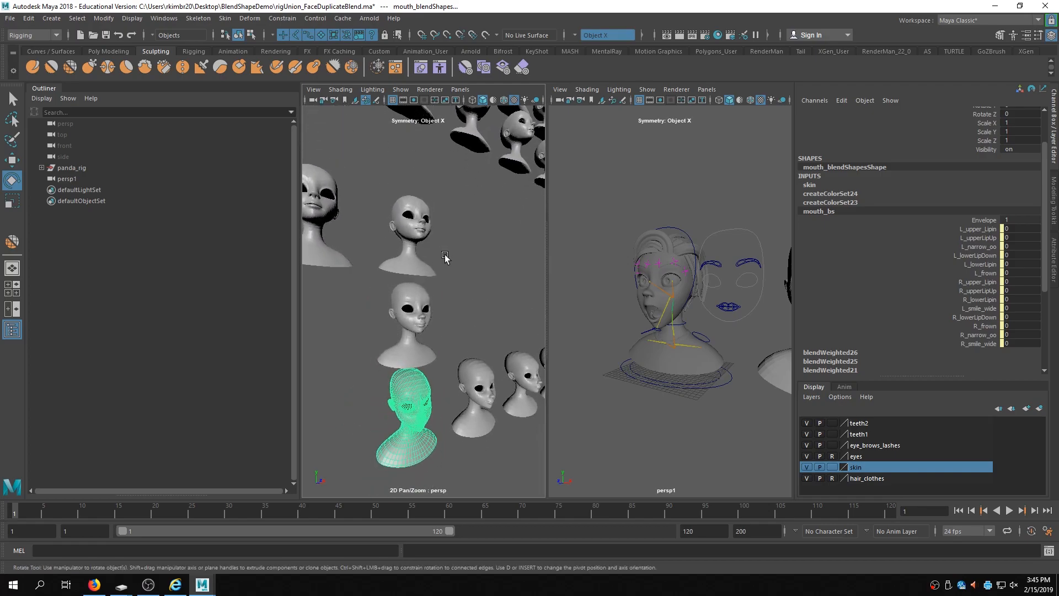
{"action": "left_click_drag", "start_coordinate": [444, 256], "coordinate": [458, 227], "text": "alt"}
{"action": "right_click_drag", "start_coordinate": [481, 307], "coordinate": [392, 188], "text": "alt"}
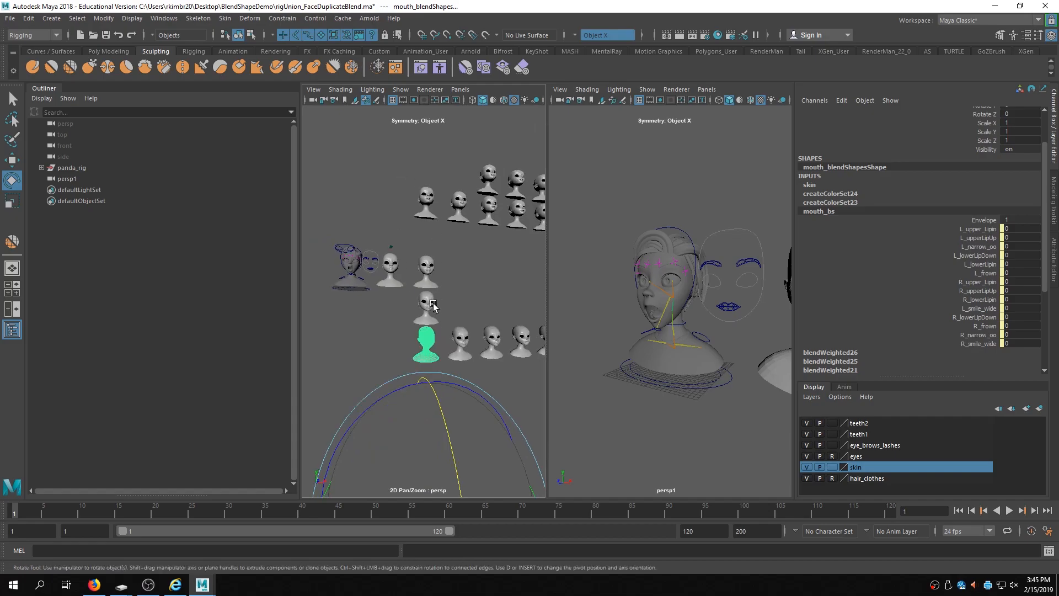
- Select bust_bridge to review its faceBlends inputs, then inspect the mouth_blendShapes and brows_blendShapes meshes
{"action": "left_click", "coordinate": [399, 289]}
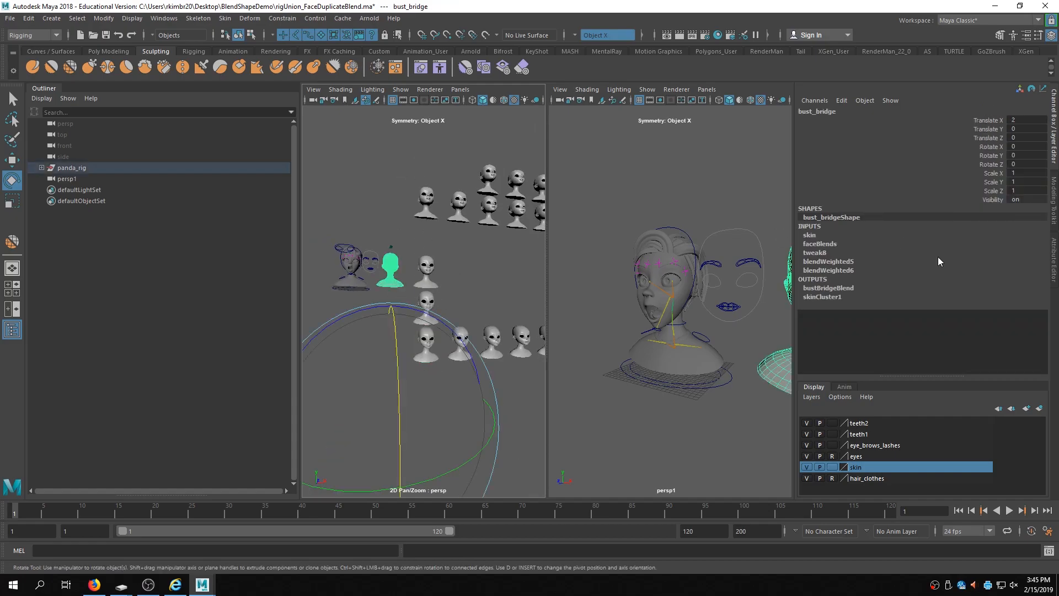
{"action": "left_click", "coordinate": [819, 244]}
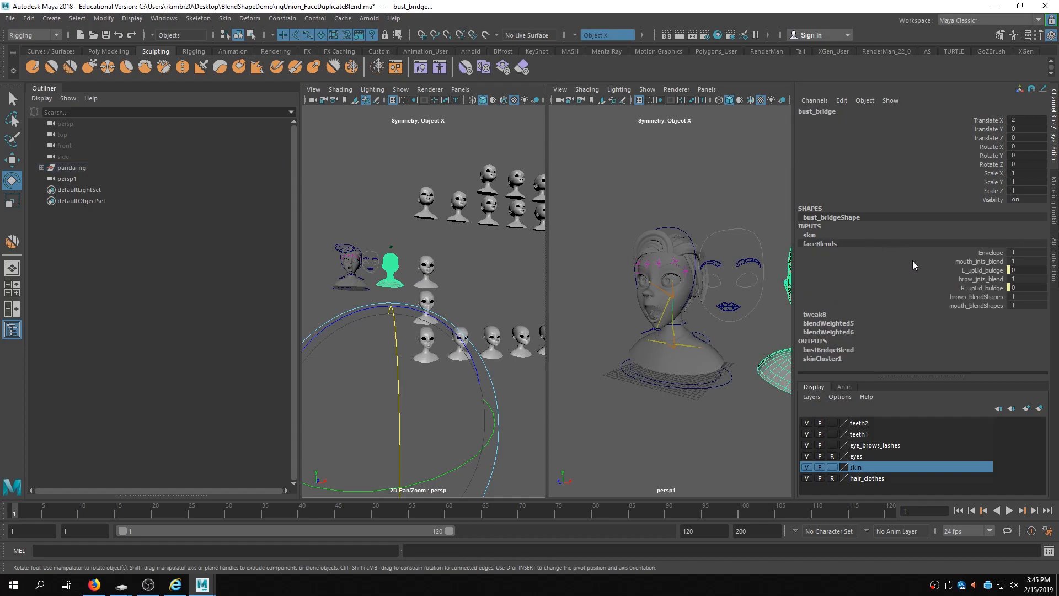
{"action": "left_click", "coordinate": [428, 354]}
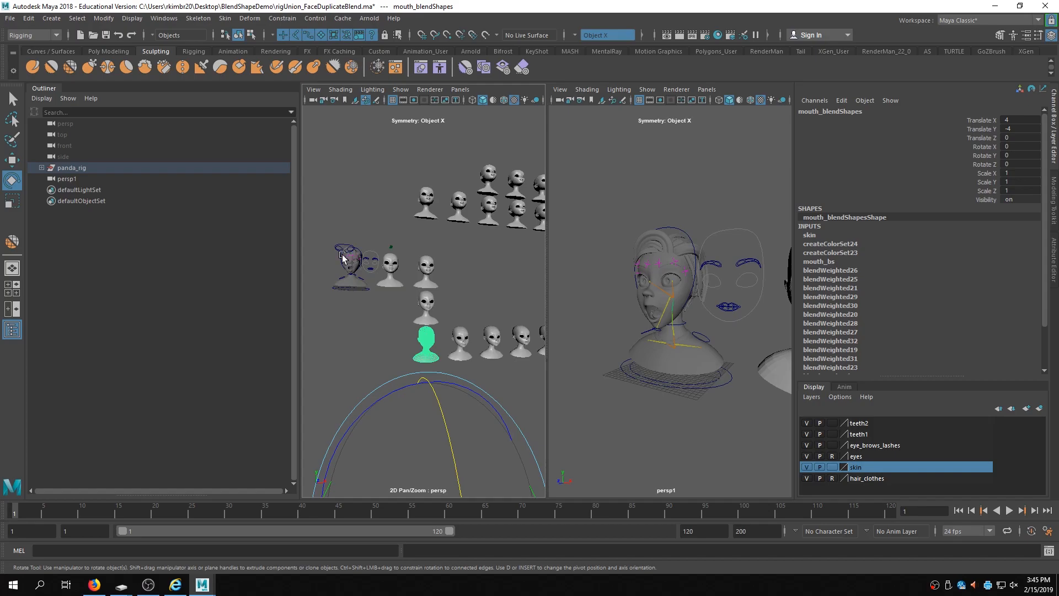
{"action": "left_click", "coordinate": [427, 212]}
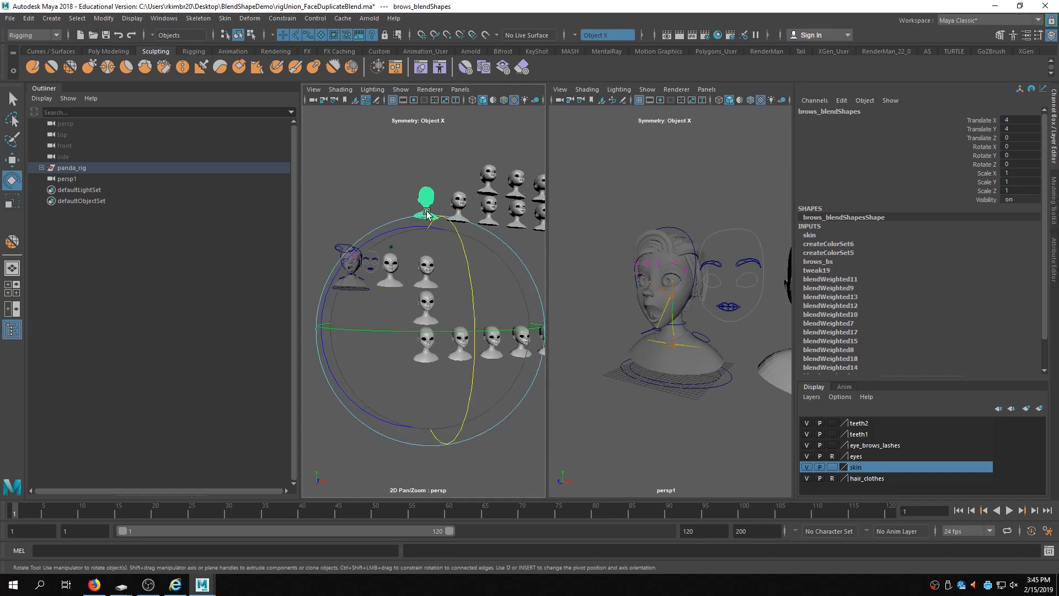
{"action": "left_click", "coordinate": [386, 199]}
{"action": "left_click", "coordinate": [390, 275]}
- Navigate the view and inspect the bust_geo1 and eye_correct_blend meshes and their input connections
{"action": "left_click_drag", "start_coordinate": [415, 282], "coordinate": [492, 285], "text": "alt"}
{"action": "right_click_drag", "start_coordinate": [493, 285], "coordinate": [550, 288], "text": "alt"}
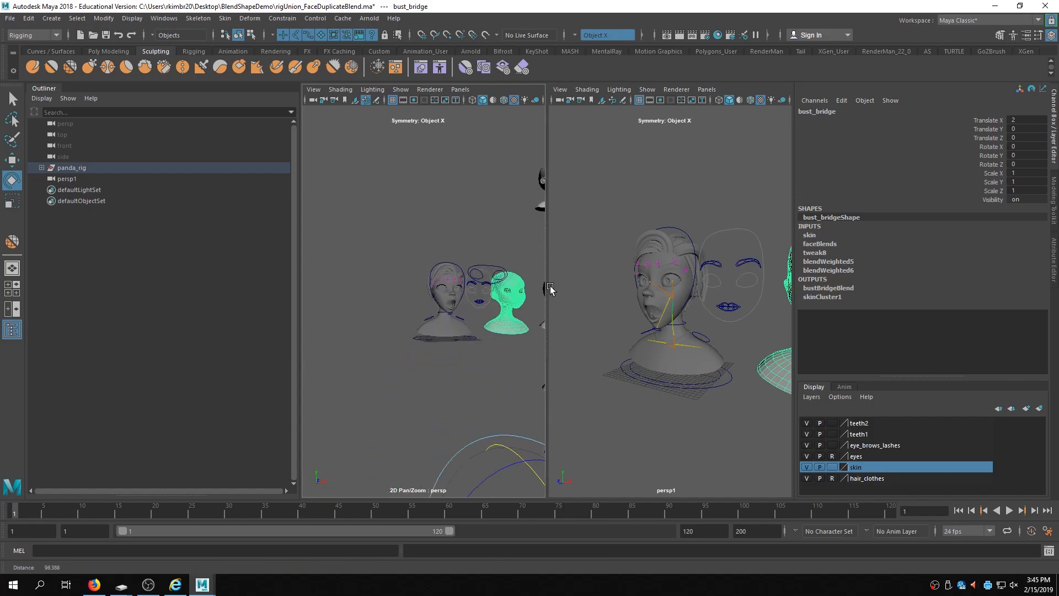
{"action": "left_click", "coordinate": [448, 329]}
{"action": "left_click_drag", "start_coordinate": [520, 325], "coordinate": [468, 325], "text": "alt"}
{"action": "middle_click_drag", "start_coordinate": [495, 315], "coordinate": [470, 312], "text": "alt"}
{"action": "left_click_drag", "start_coordinate": [471, 314], "coordinate": [499, 314], "text": "alt"}
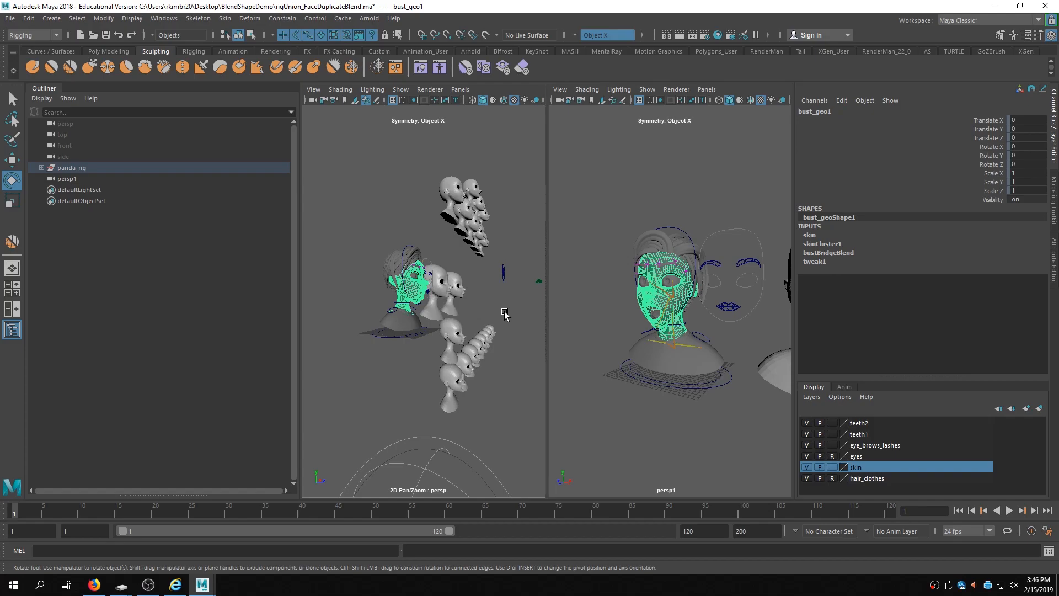
{"action": "left_click_drag", "start_coordinate": [471, 365], "coordinate": [436, 293], "text": "alt"}
{"action": "left_click", "coordinate": [436, 293]}
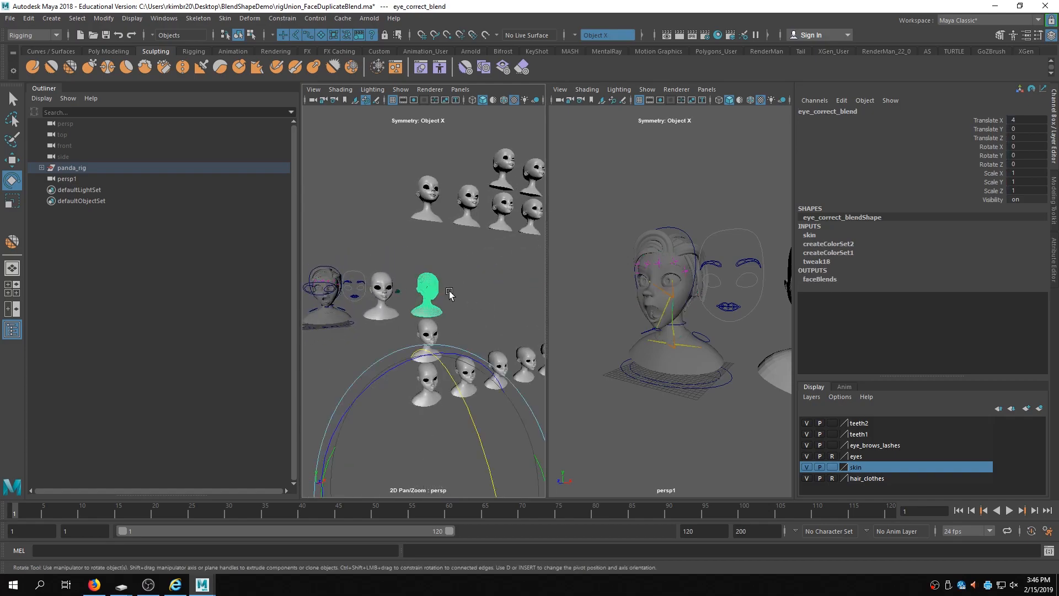